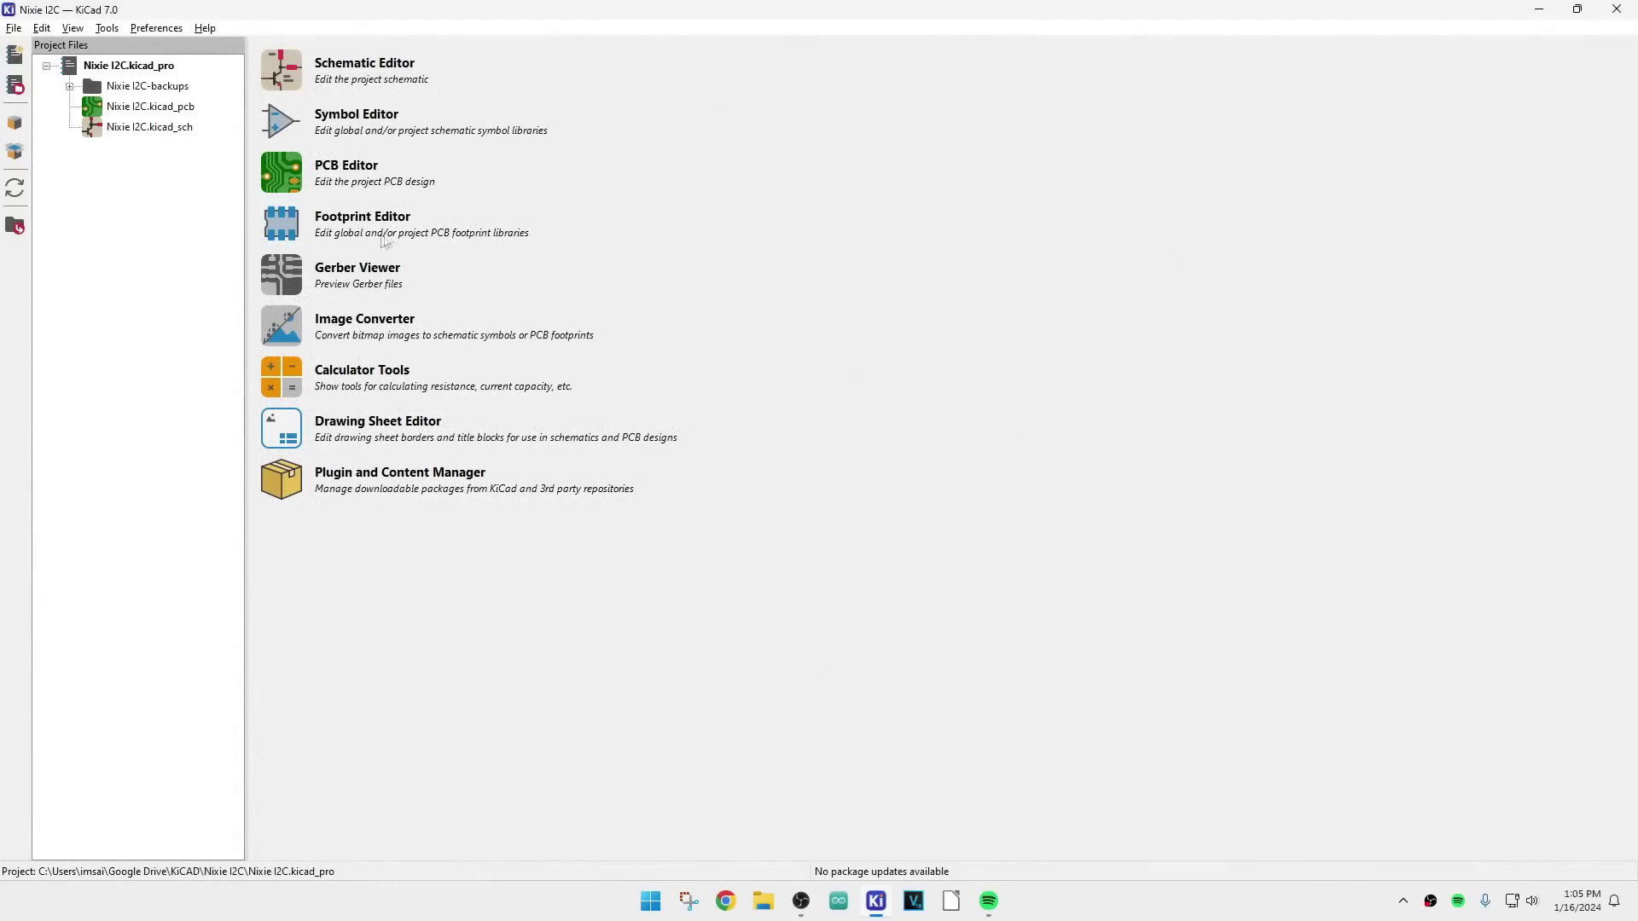
Step: Launch the Footprint Editor and load Nixie 5859 from the expanded Imsai library
{"action": "left_click", "coordinate": [292, 237]}
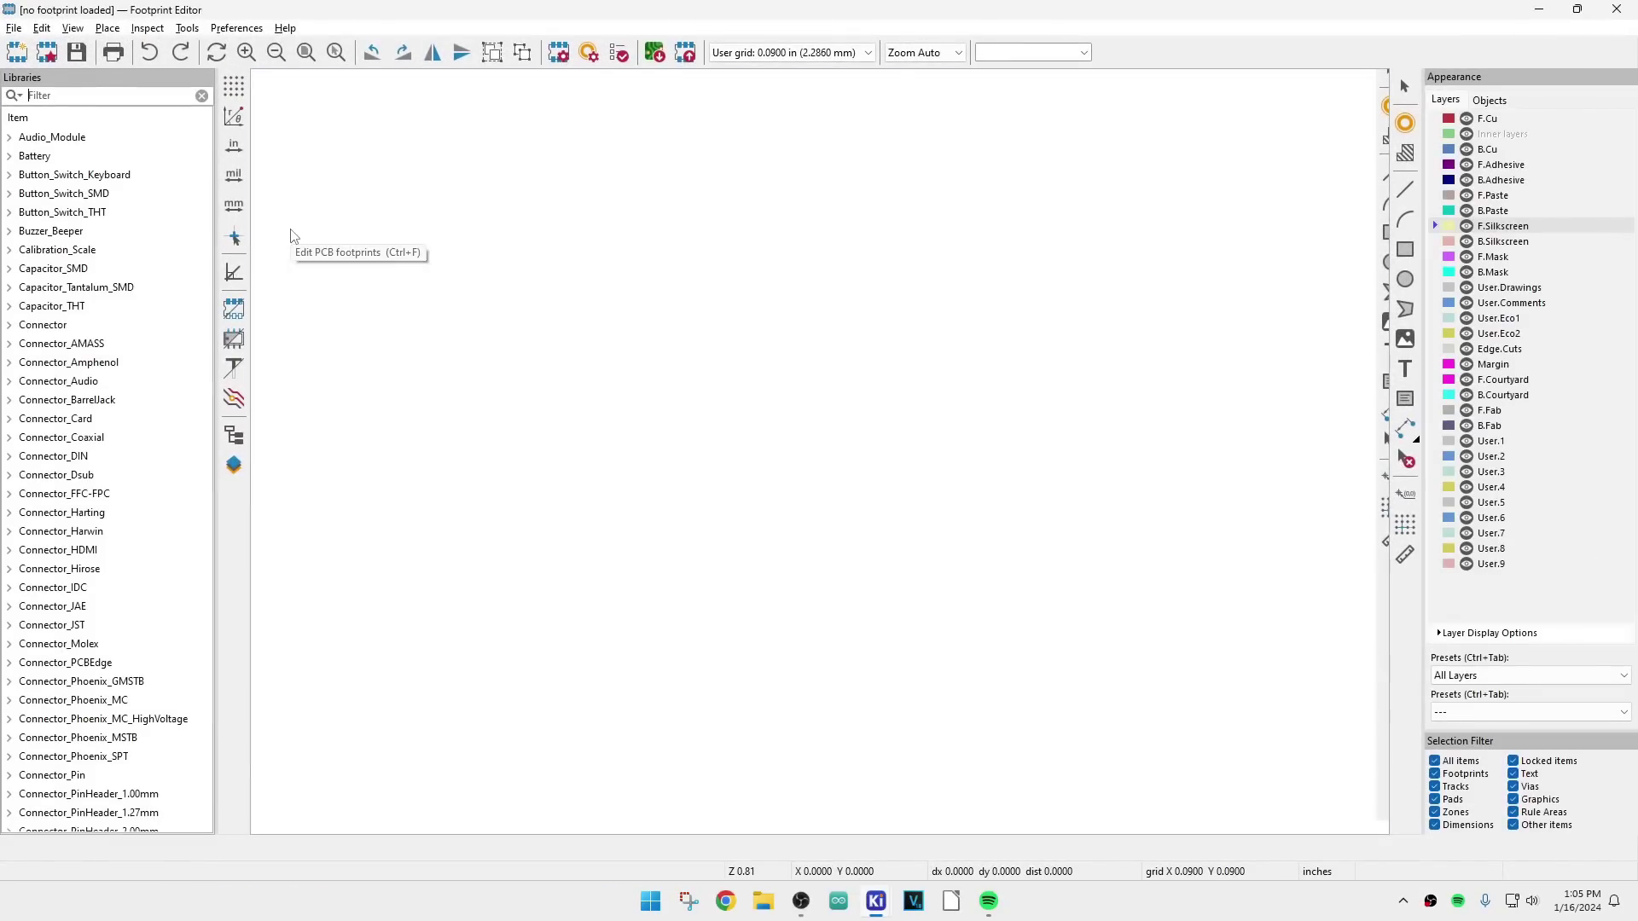
{"action": "scroll", "coordinate": [91, 465], "scroll_direction": "down", "scroll_amount": 10}
{"action": "scroll", "coordinate": [91, 465], "scroll_direction": "down", "scroll_amount": 8}
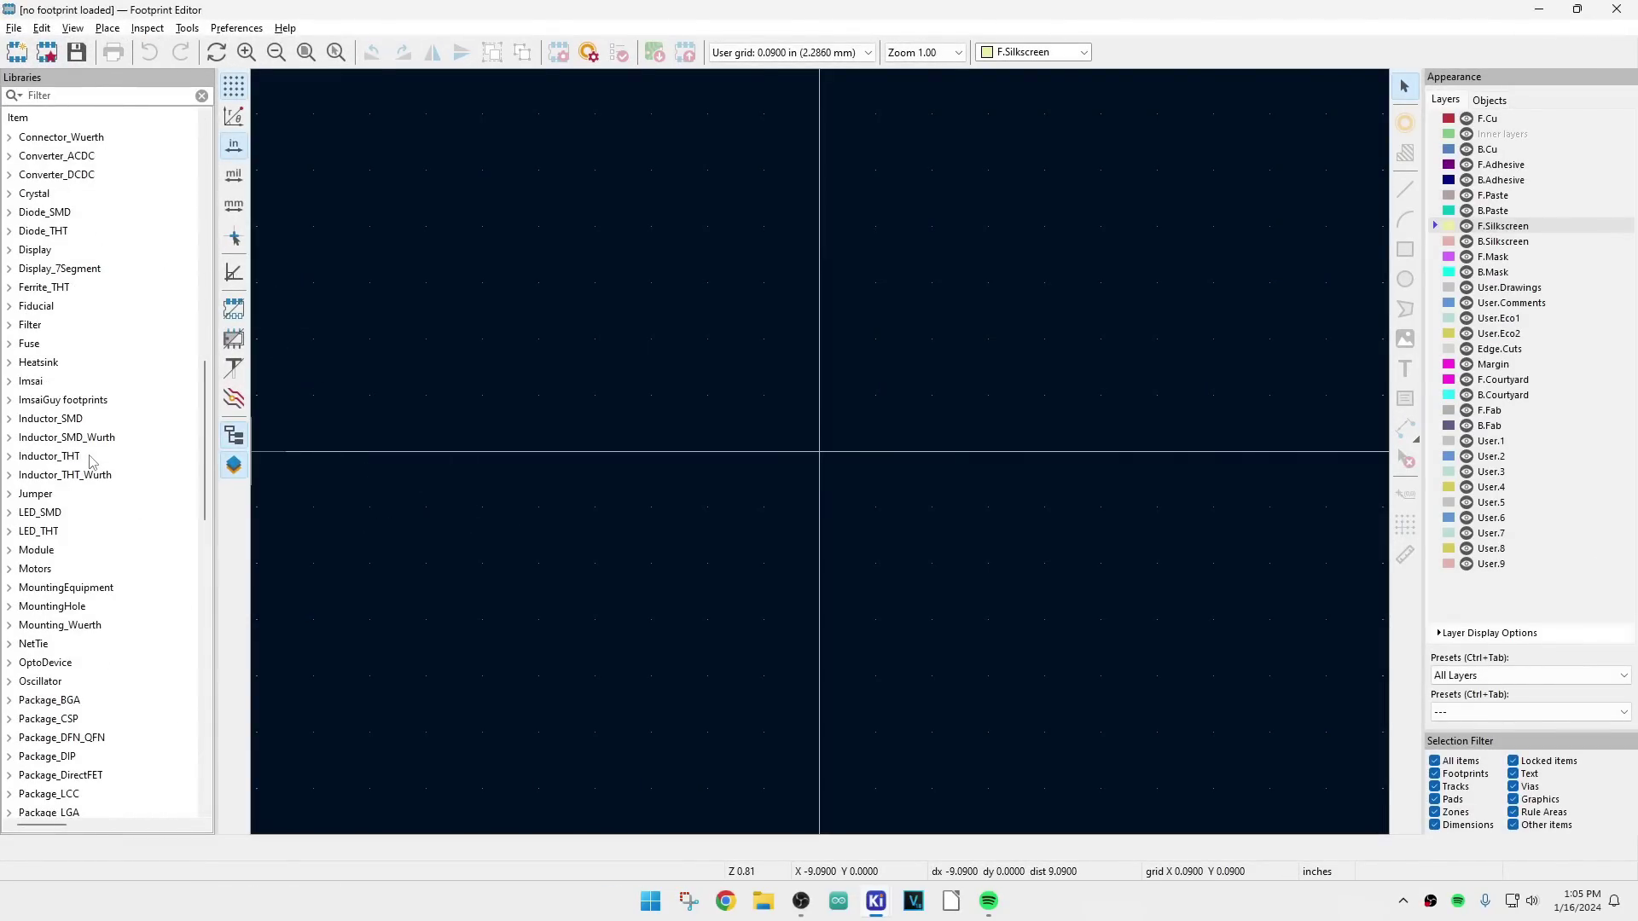
{"action": "left_click", "coordinate": [9, 382]}
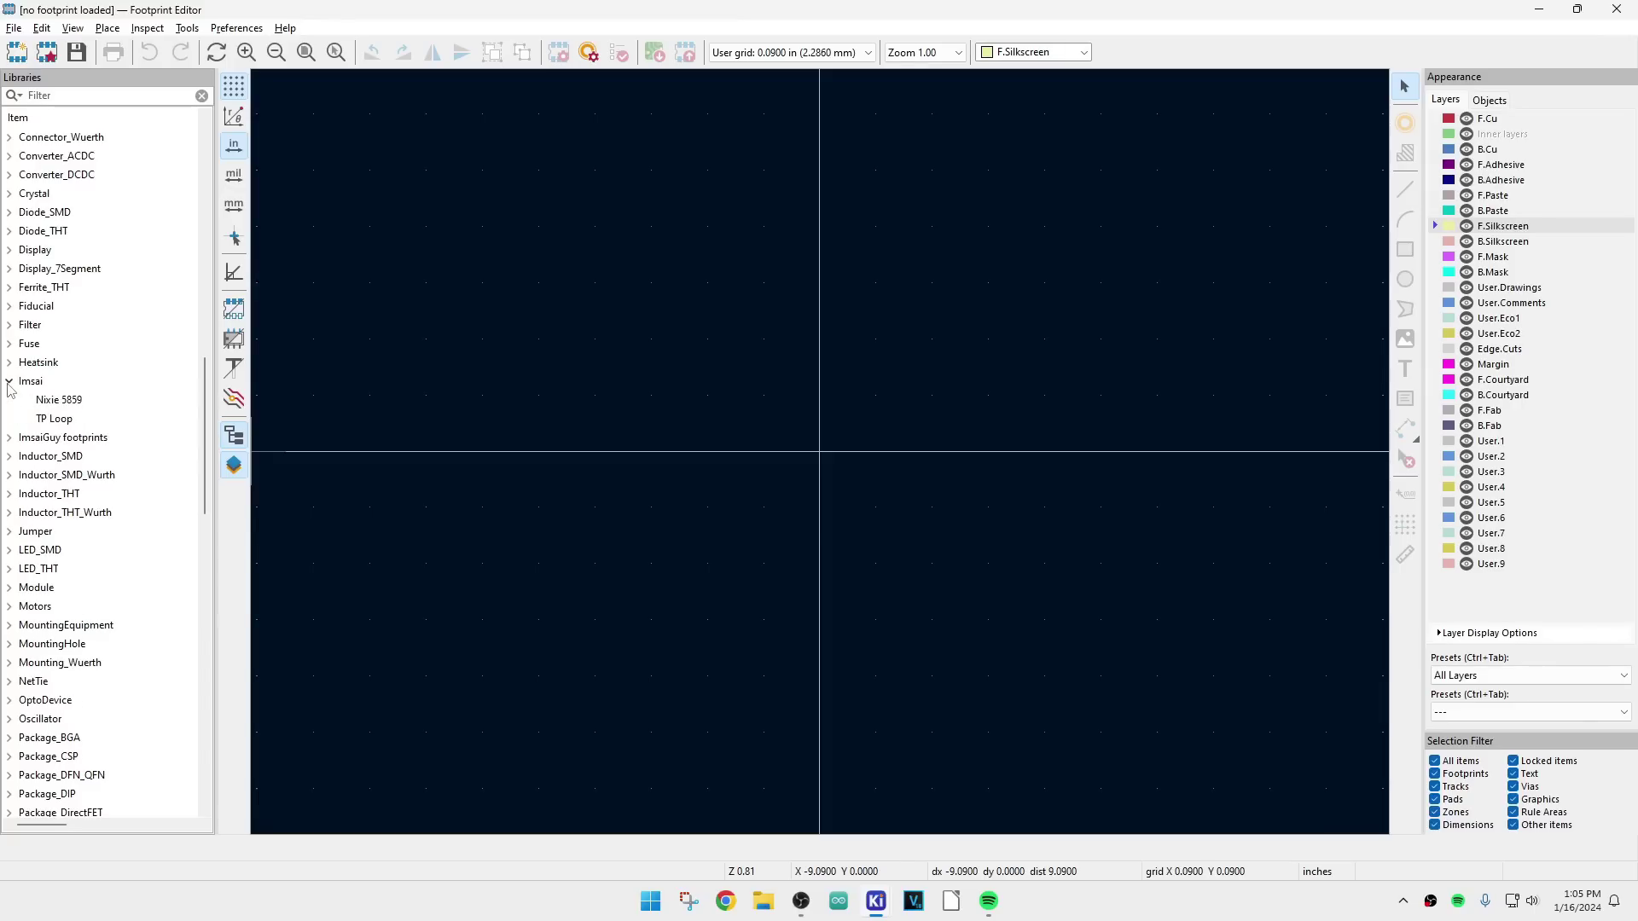
{"action": "double_click", "coordinate": [54, 405]}
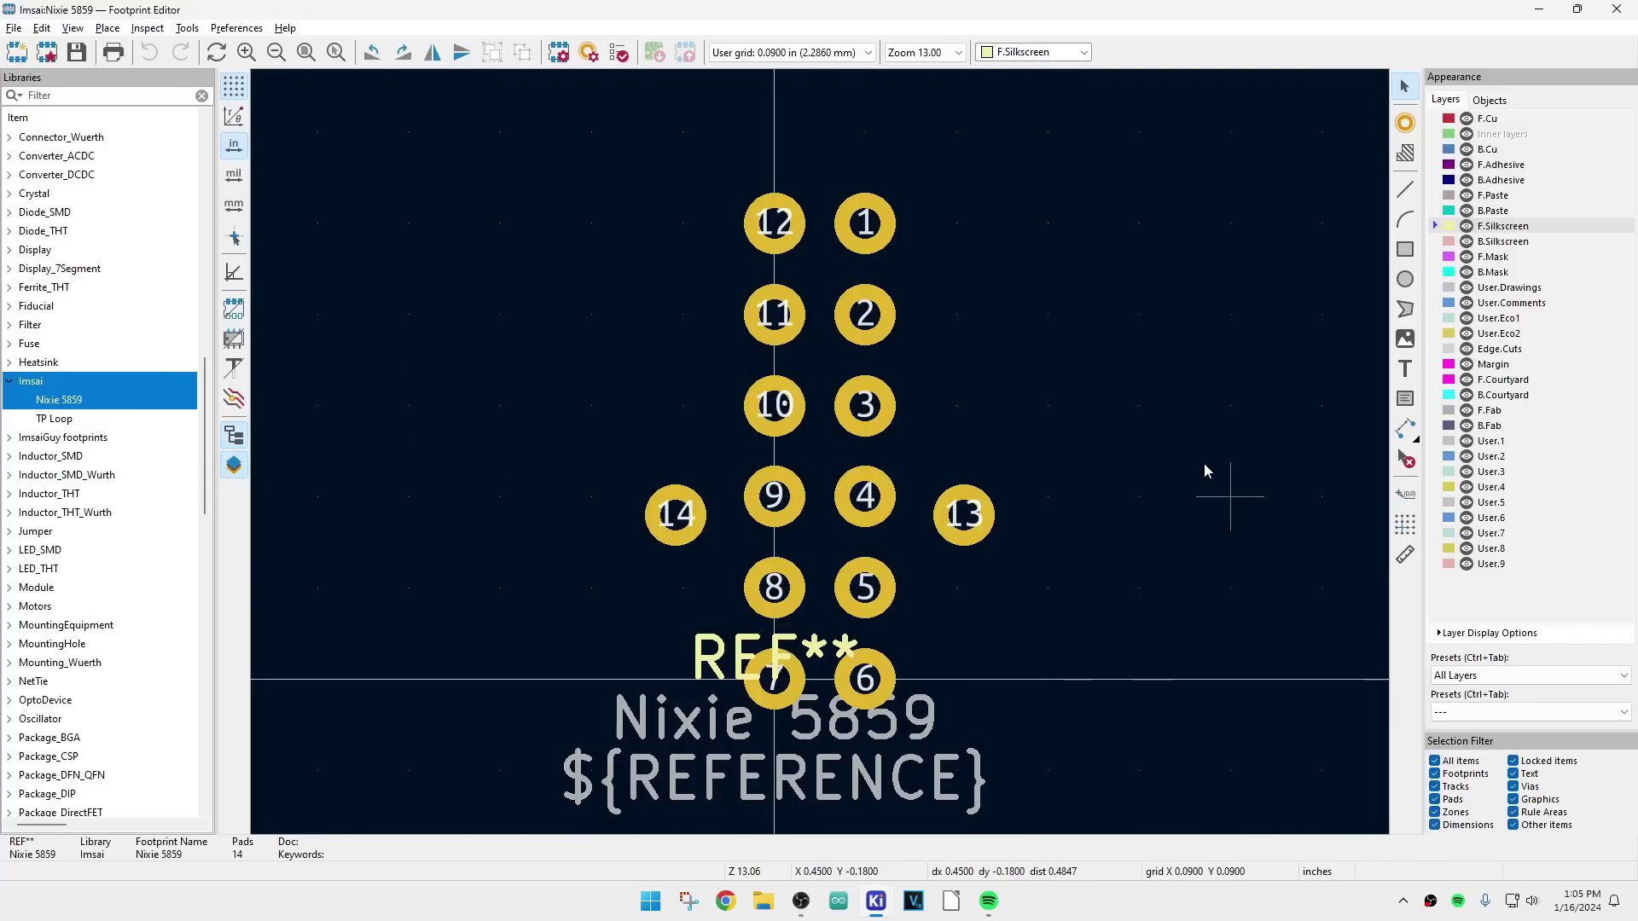
Step: Set the hole diameter of Nixie 5859 pads 1 and 2 to 0.038 in
{"action": "double_click", "coordinate": [867, 223]}
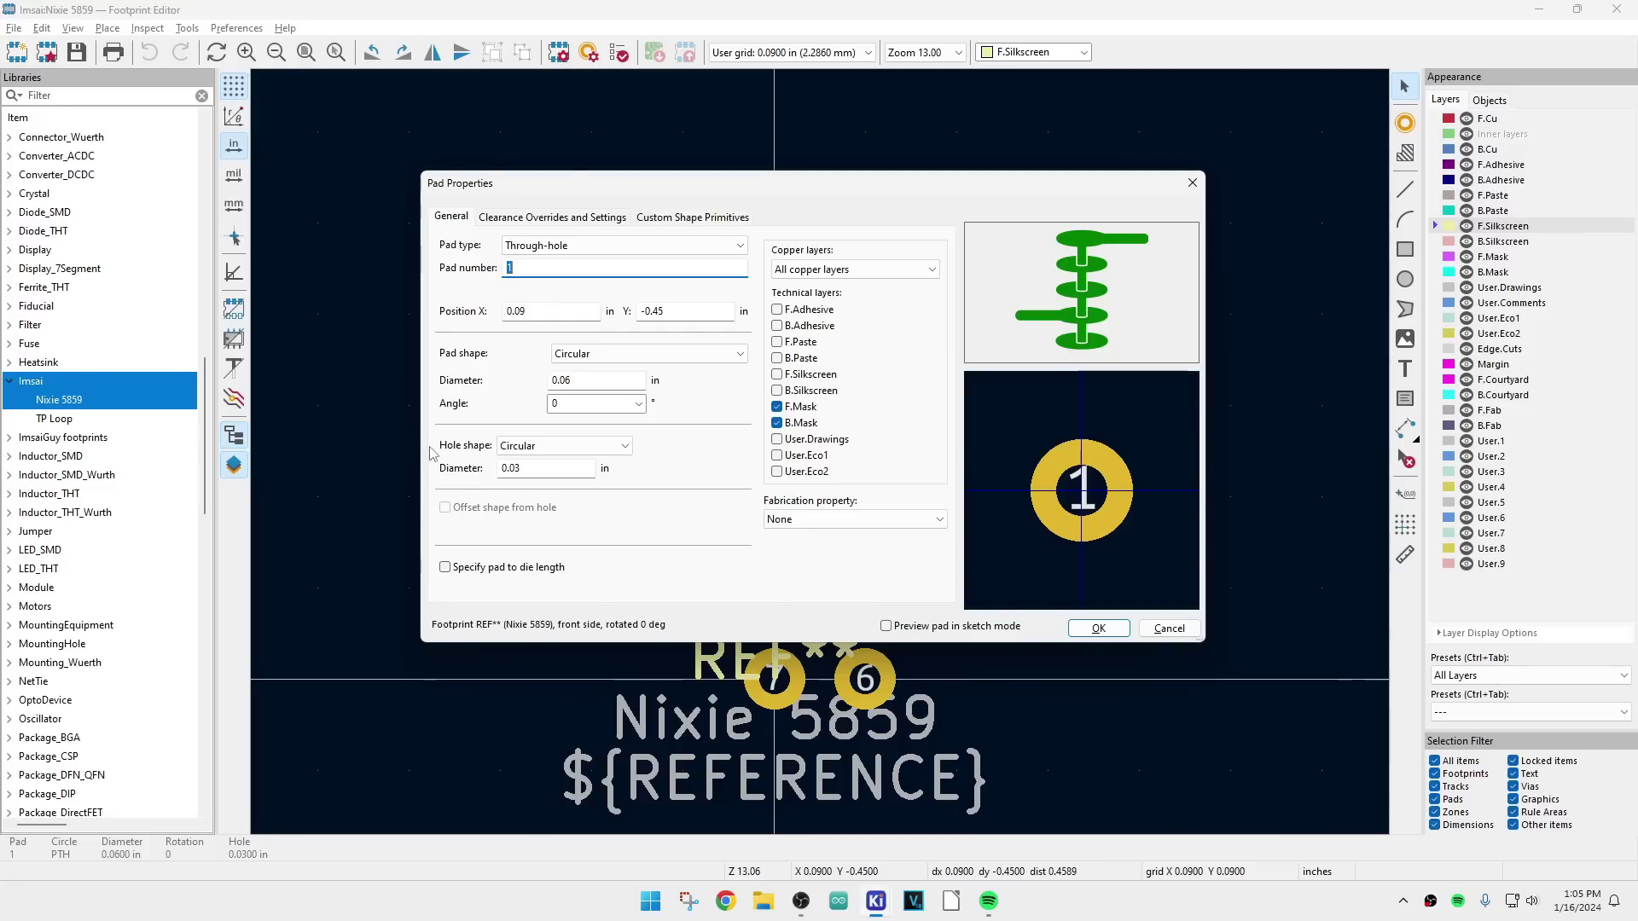
{"action": "left_click", "coordinate": [522, 470]}
{"action": "type", "text": "8"}
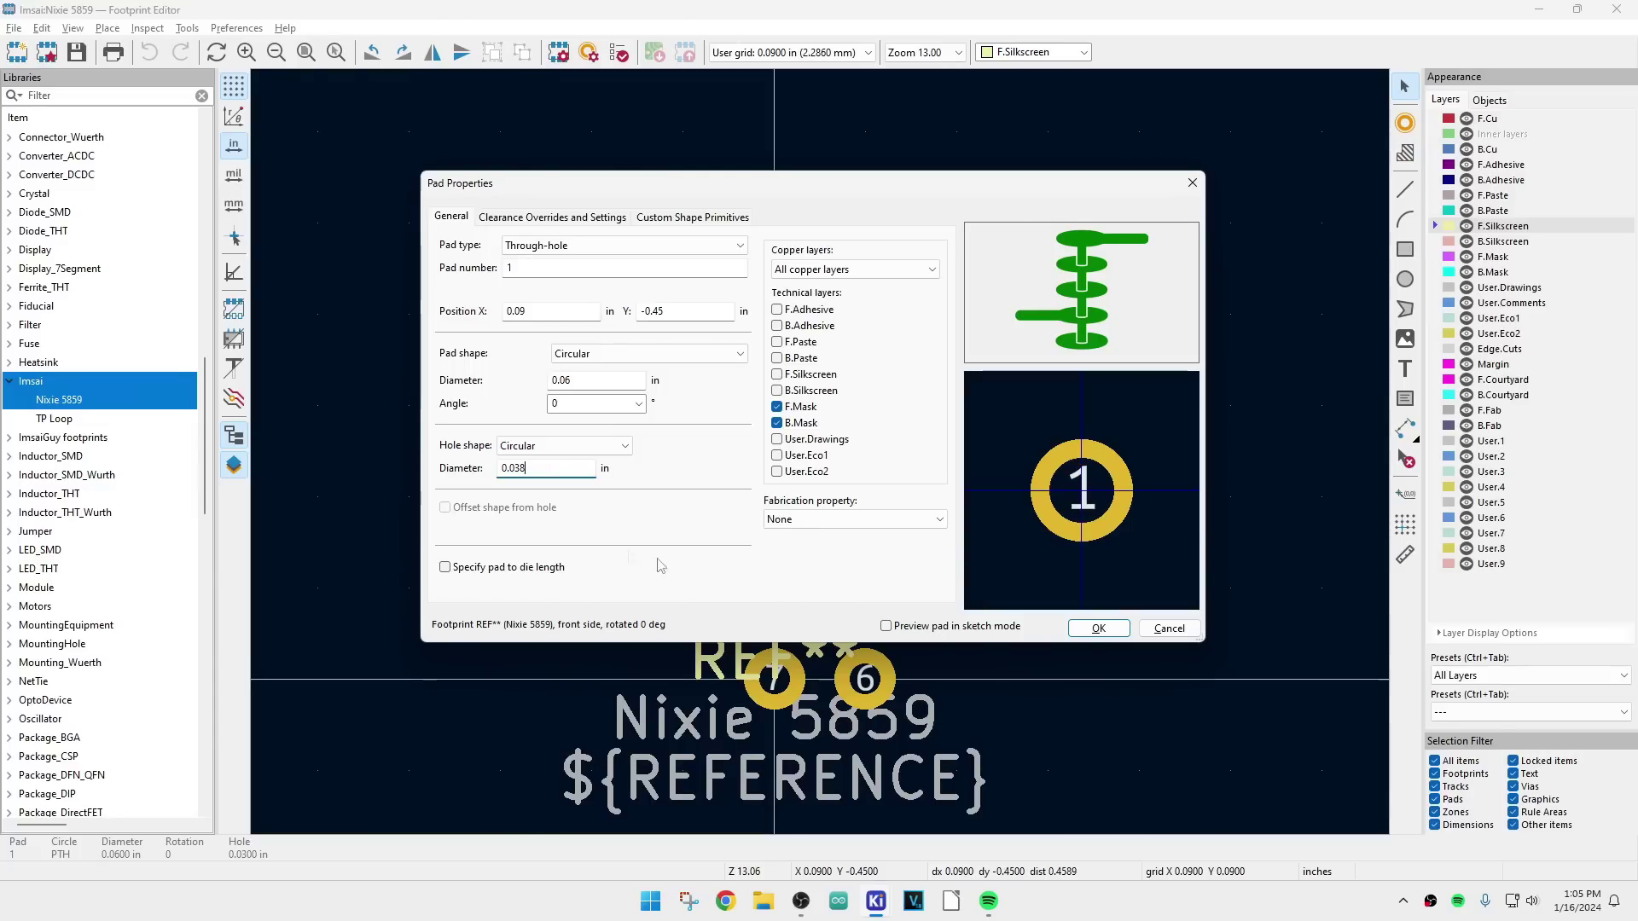
{"action": "left_click", "coordinate": [1085, 627]}
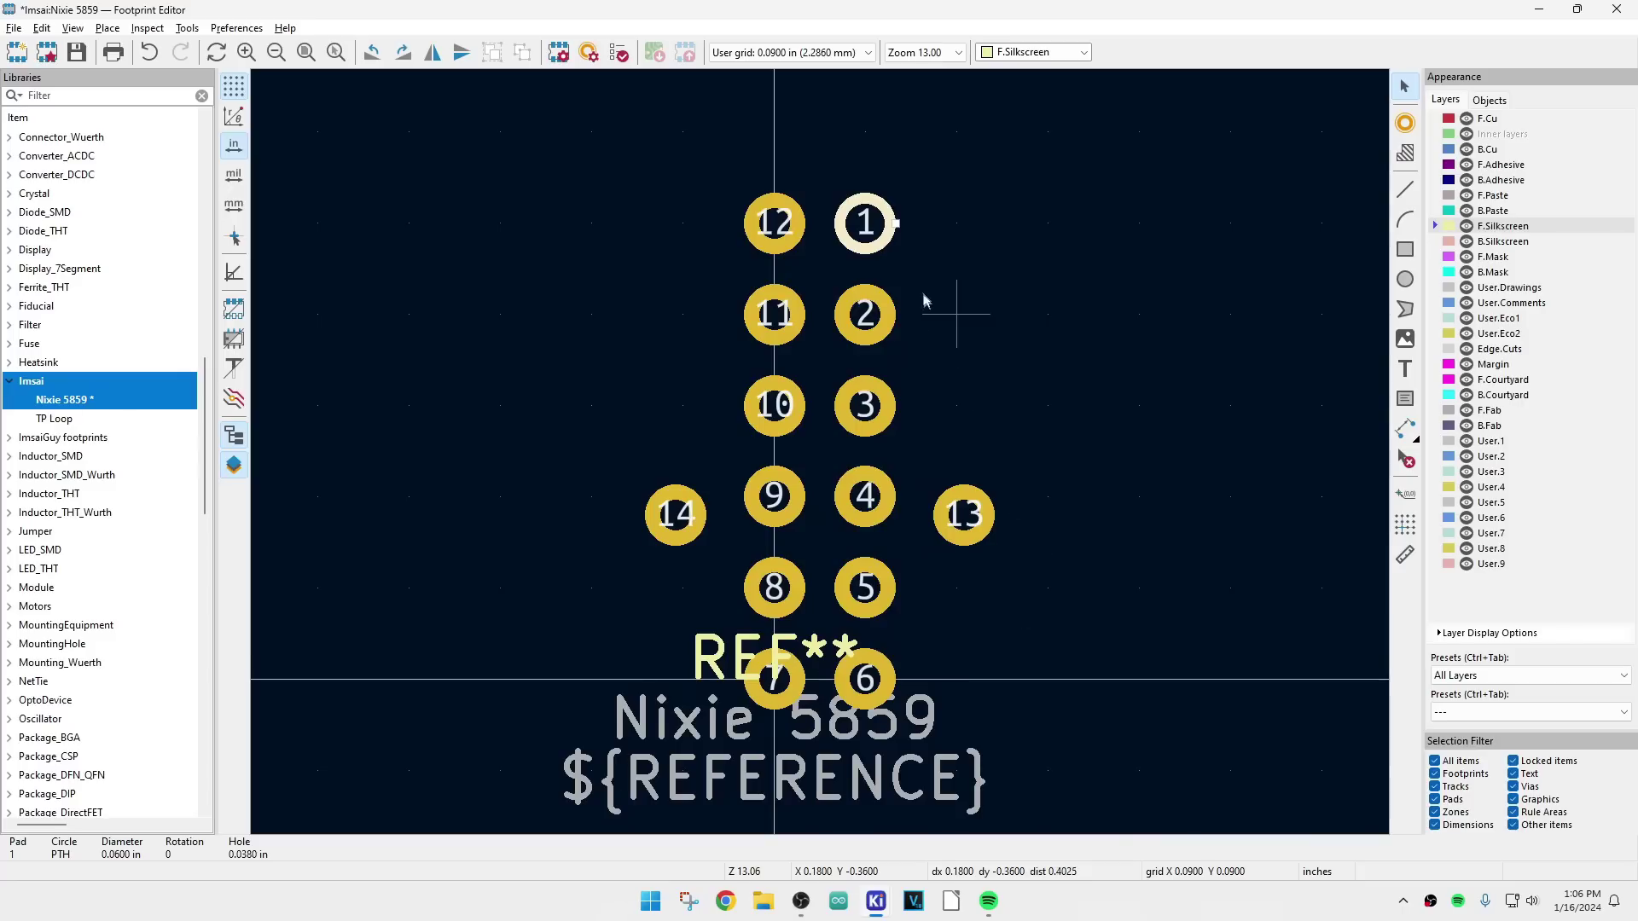
{"action": "left_click", "coordinate": [870, 316]}
{"action": "double_click", "coordinate": [870, 316]}
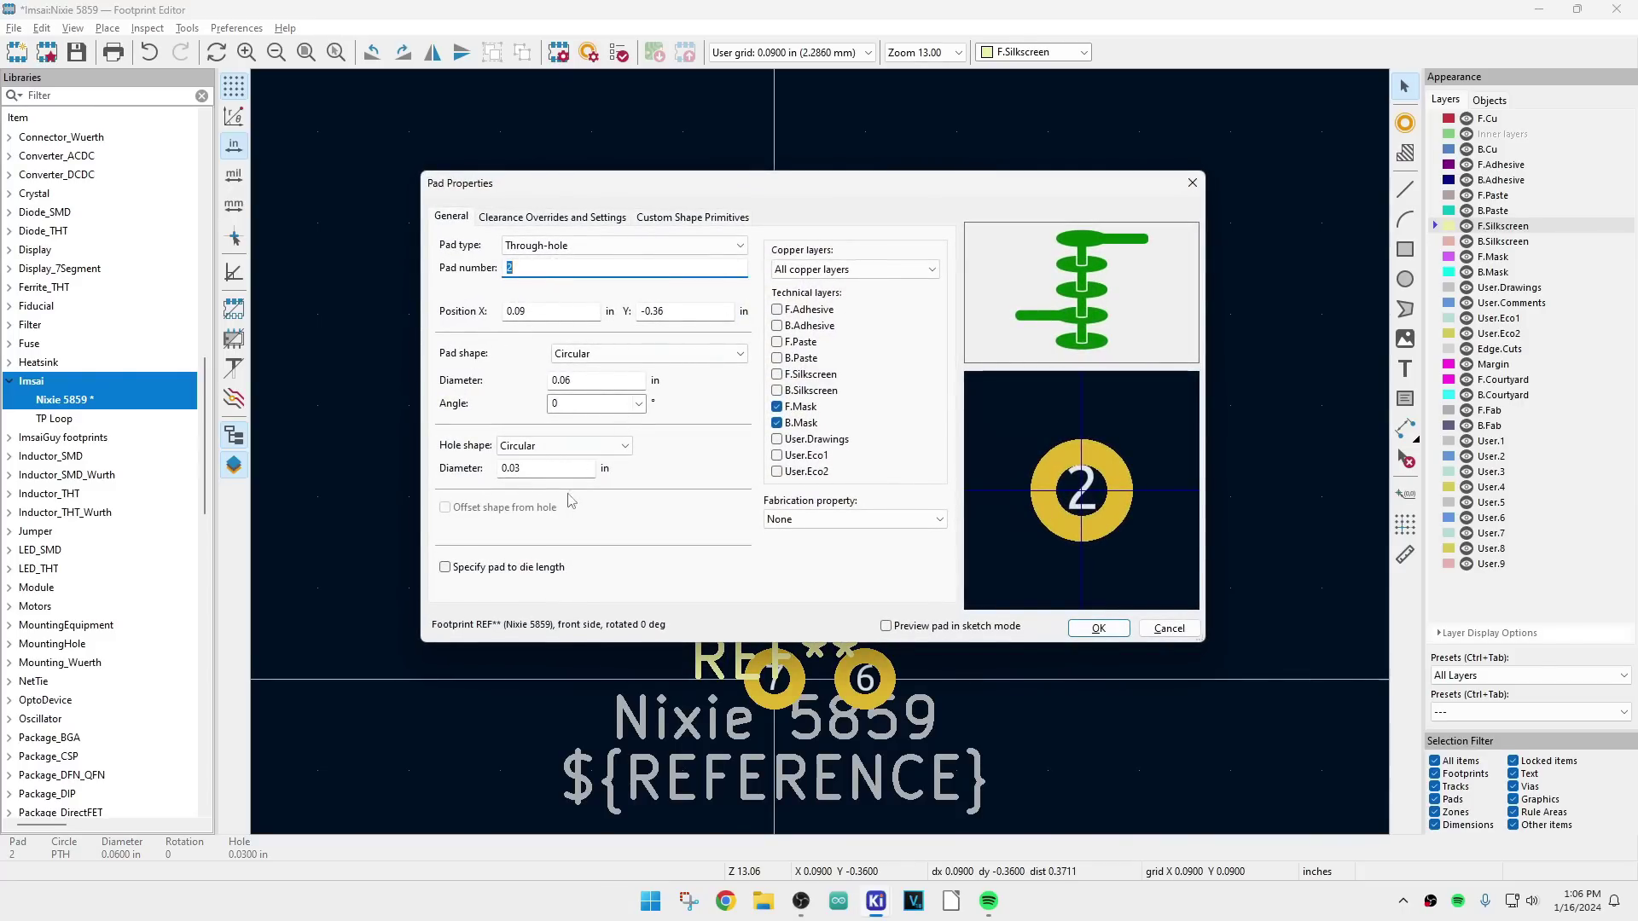
{"action": "left_click", "coordinate": [559, 468]}
{"action": "type", "text": "8"}
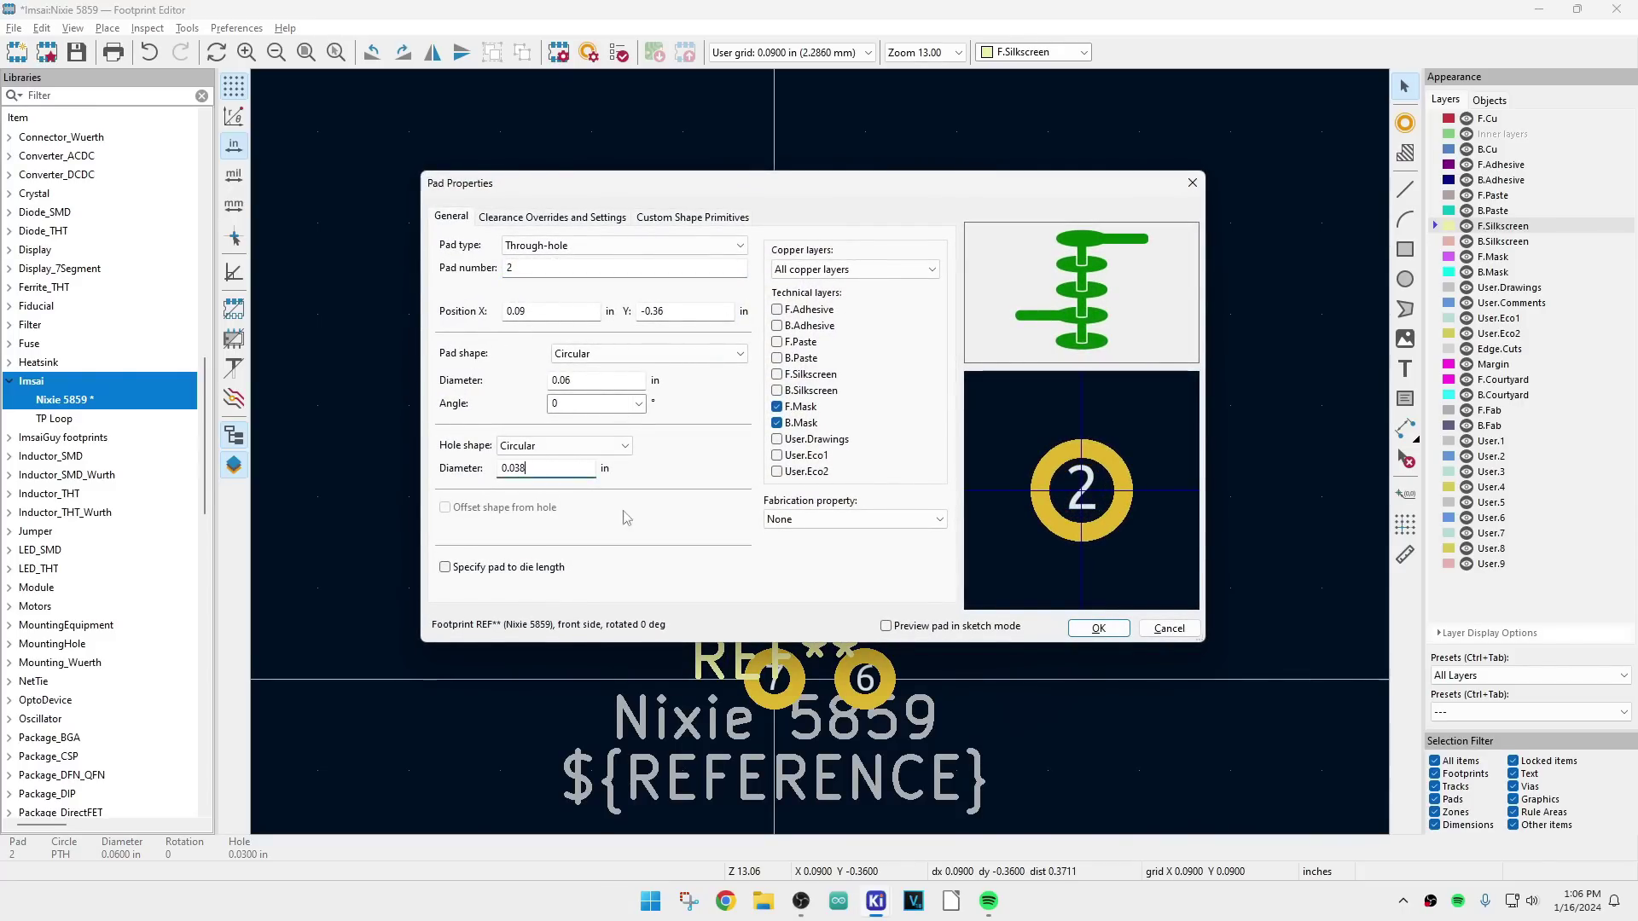
{"action": "left_click", "coordinate": [1100, 628]}
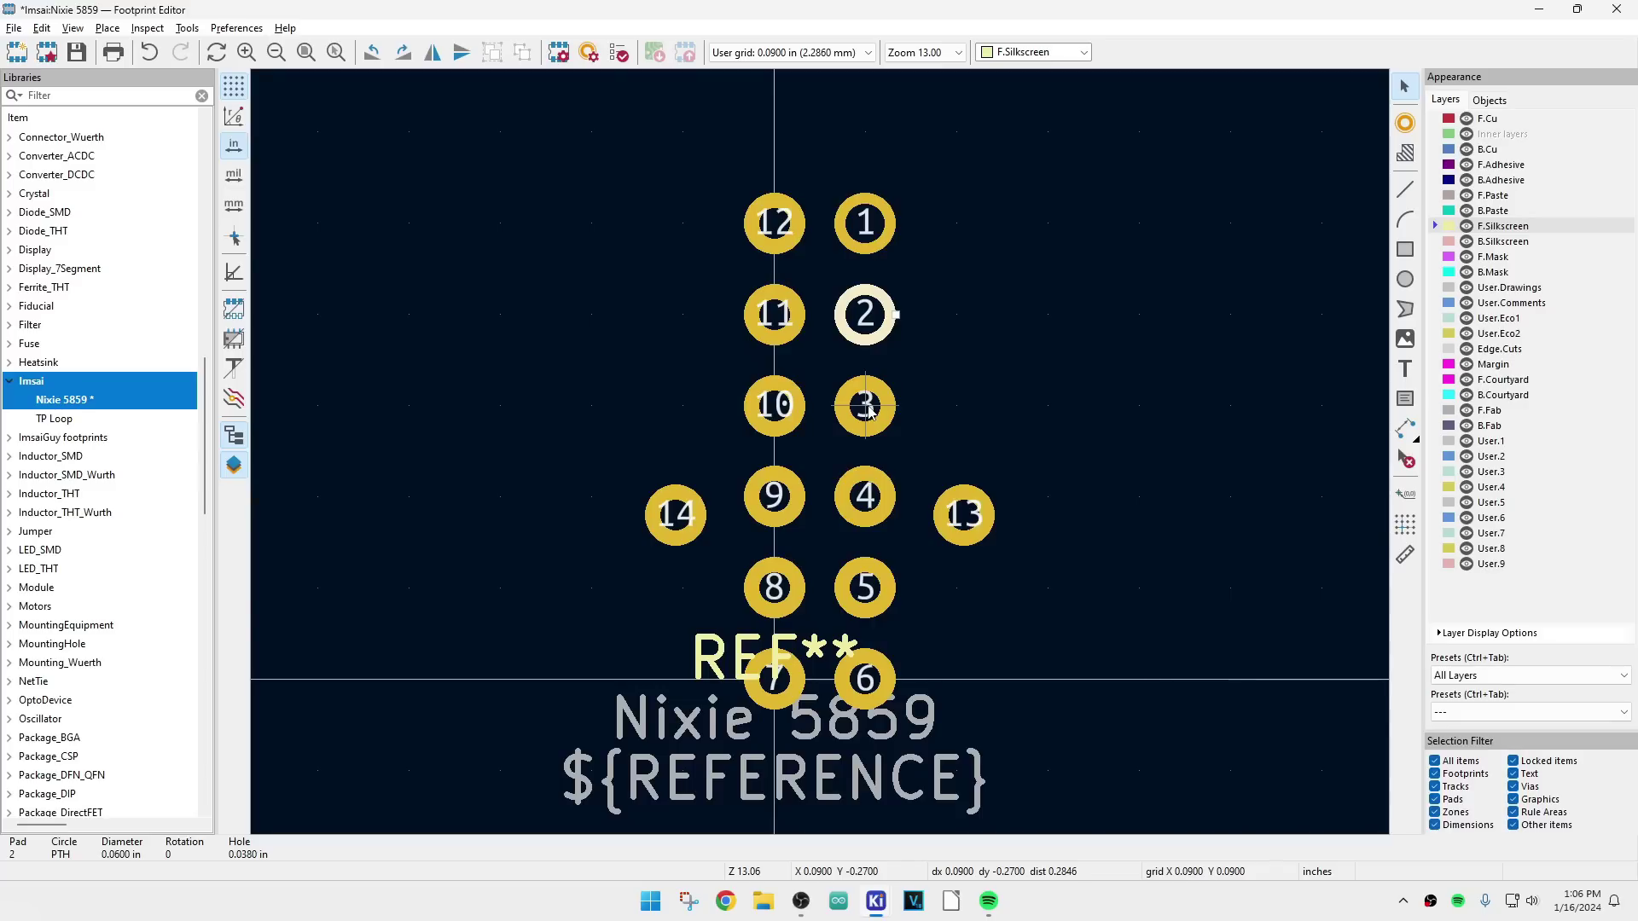
{"action": "left_click_drag", "start_coordinate": [829, 381], "coordinate": [906, 738]}
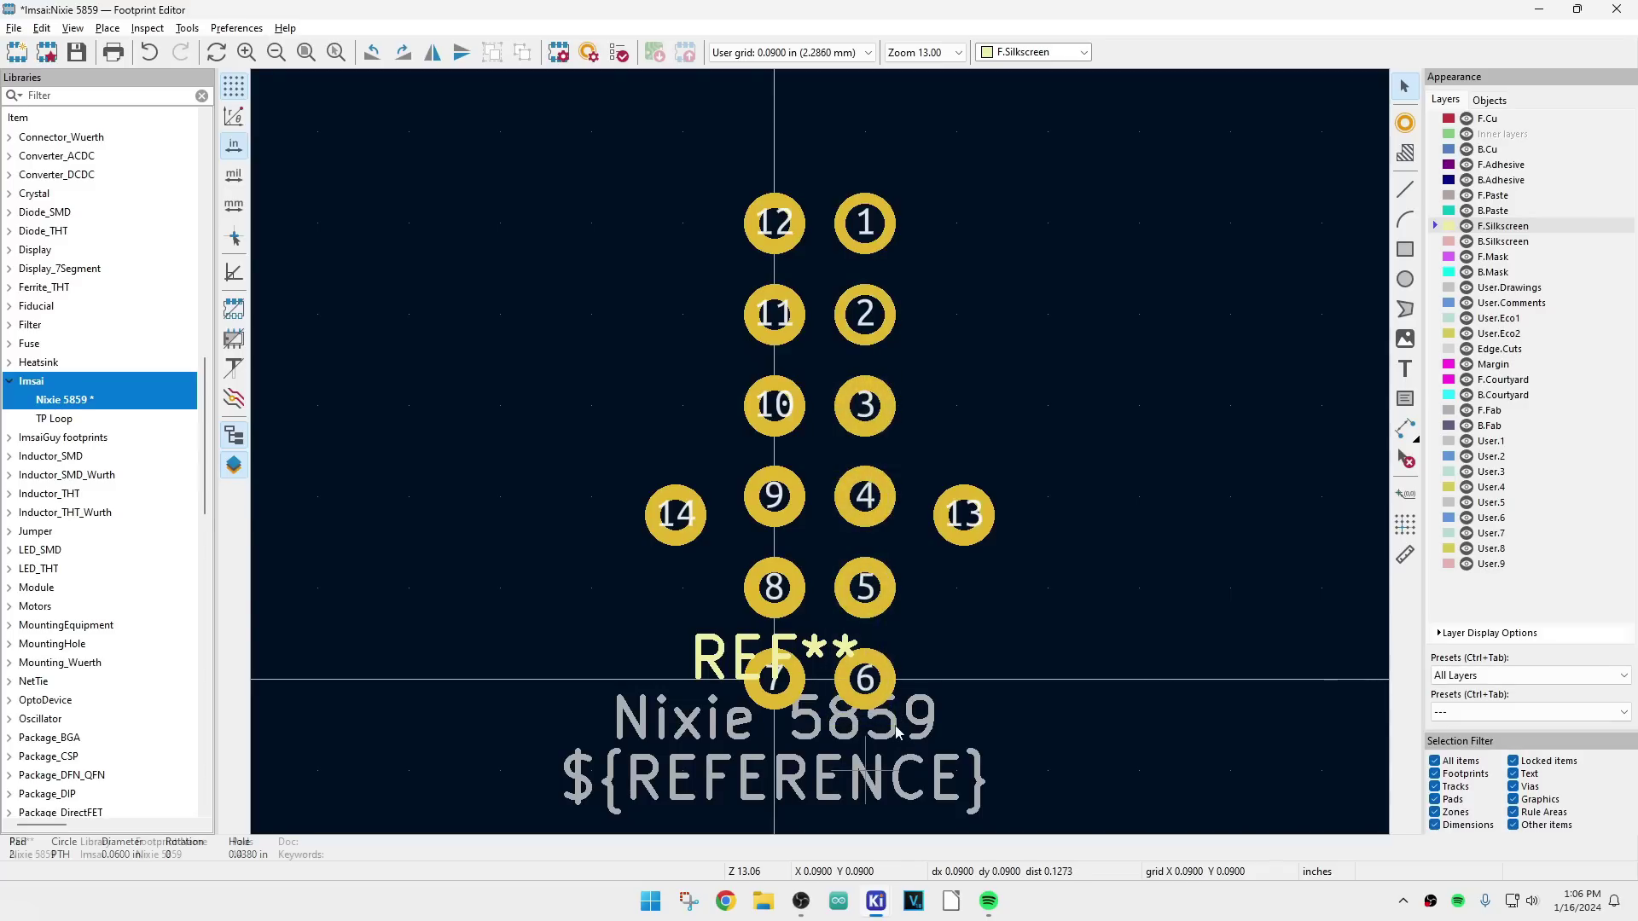
{"action": "left_click_drag", "start_coordinate": [915, 382], "coordinate": [832, 778]}
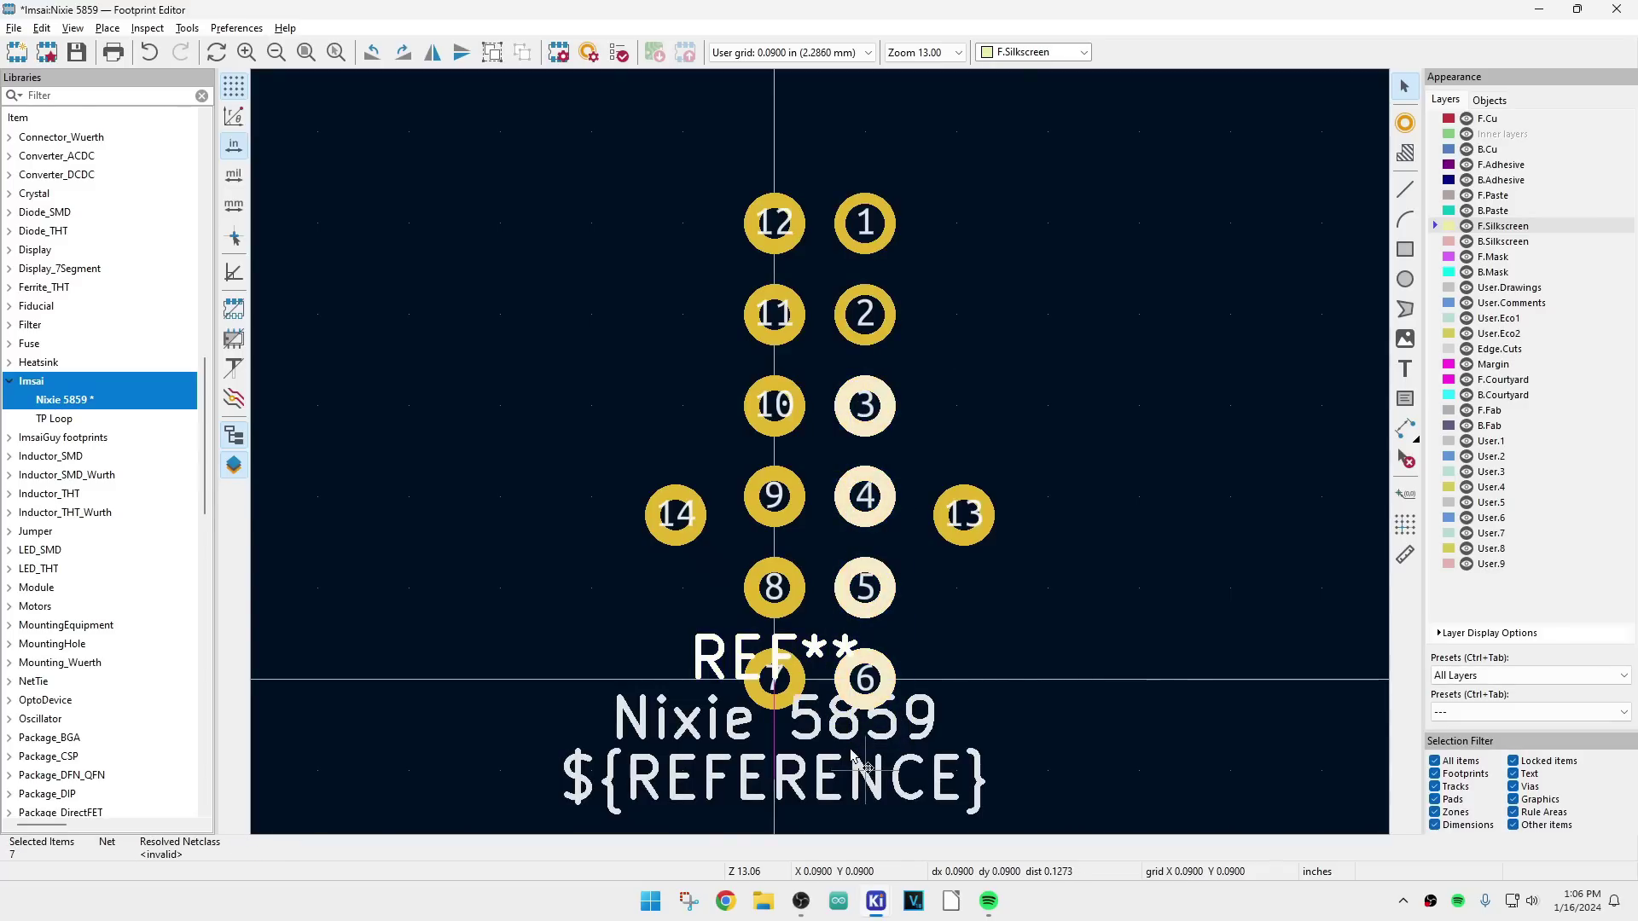
{"action": "right_click", "coordinate": [864, 681]}
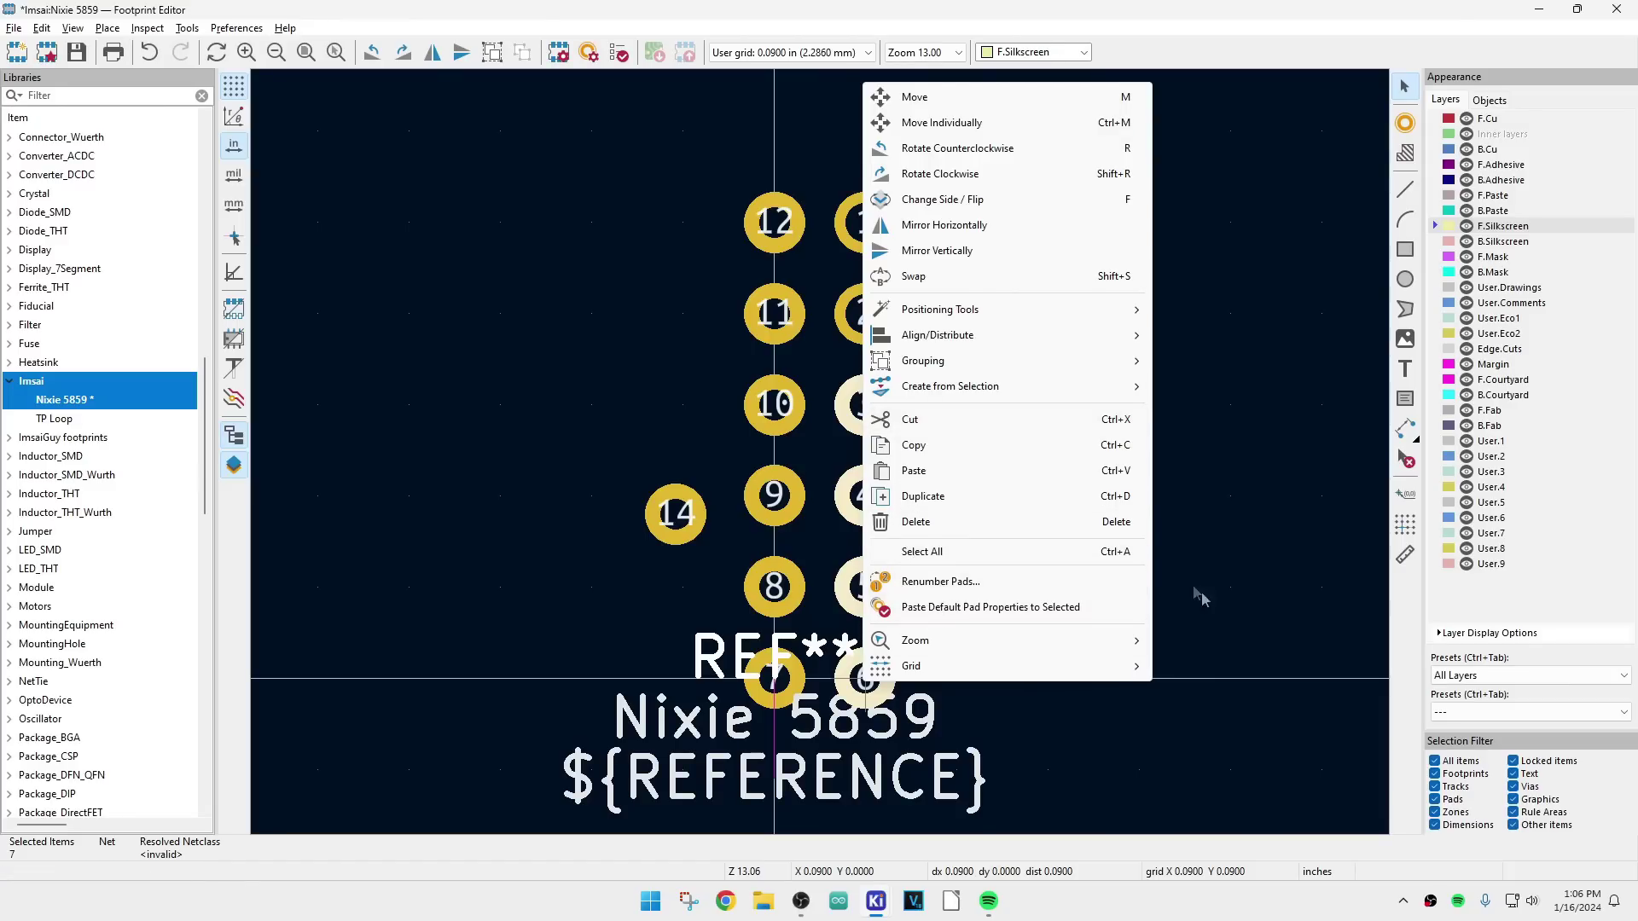
{"action": "left_click", "coordinate": [1246, 613]}
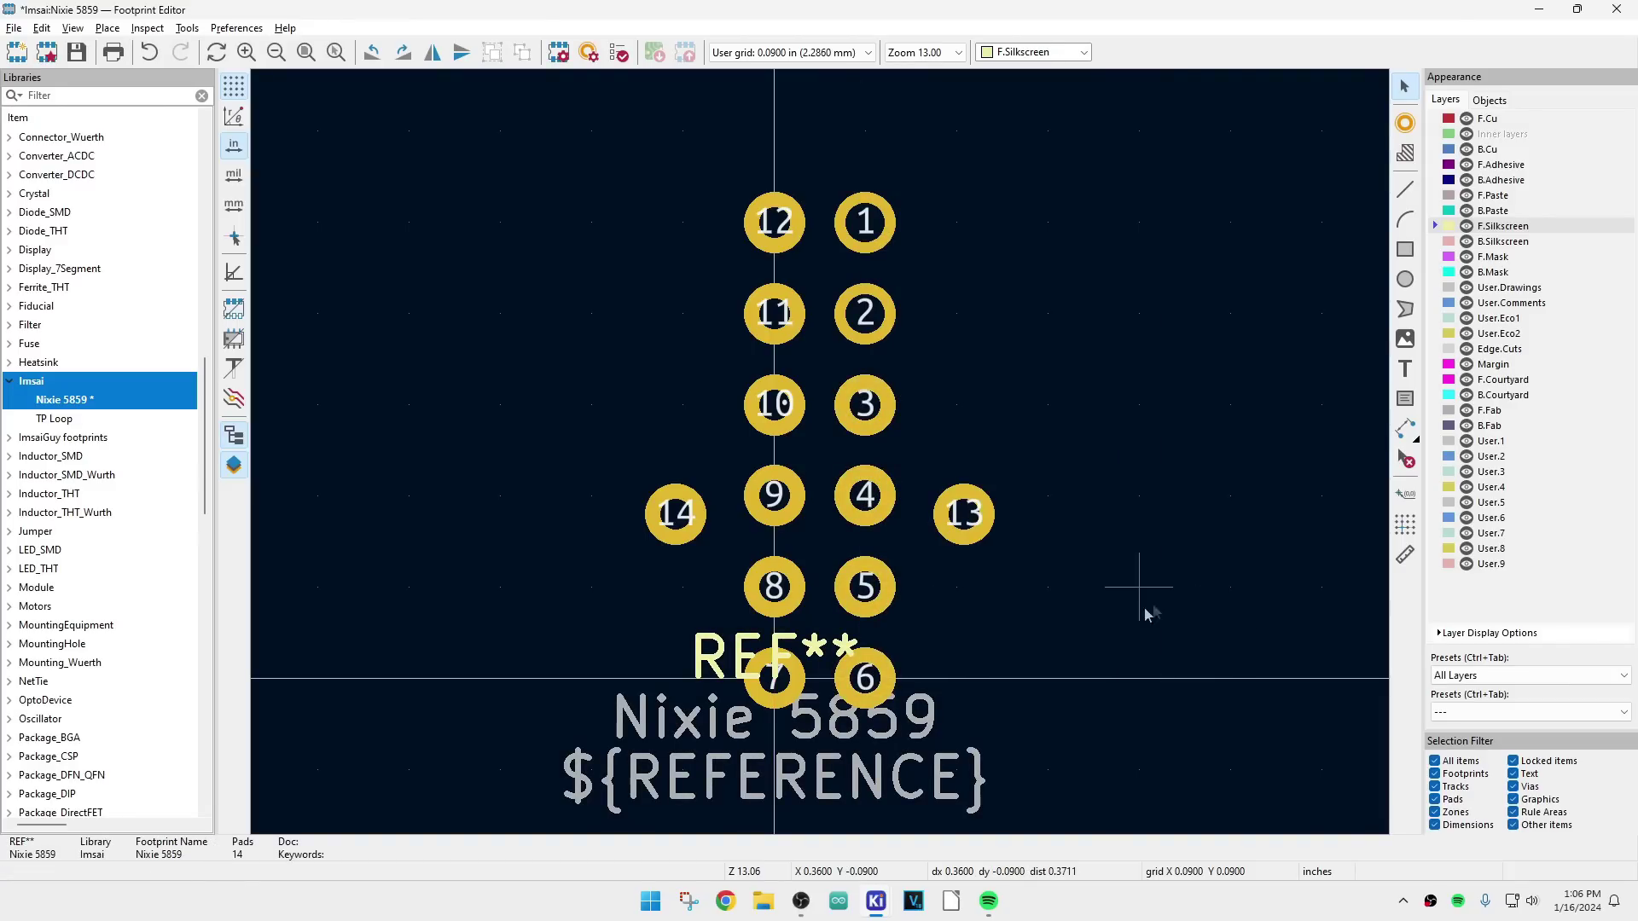
Step: Enlarge the holes of pads 3, 4 and 5 to 0.038 in
{"action": "double_click", "coordinate": [885, 415]}
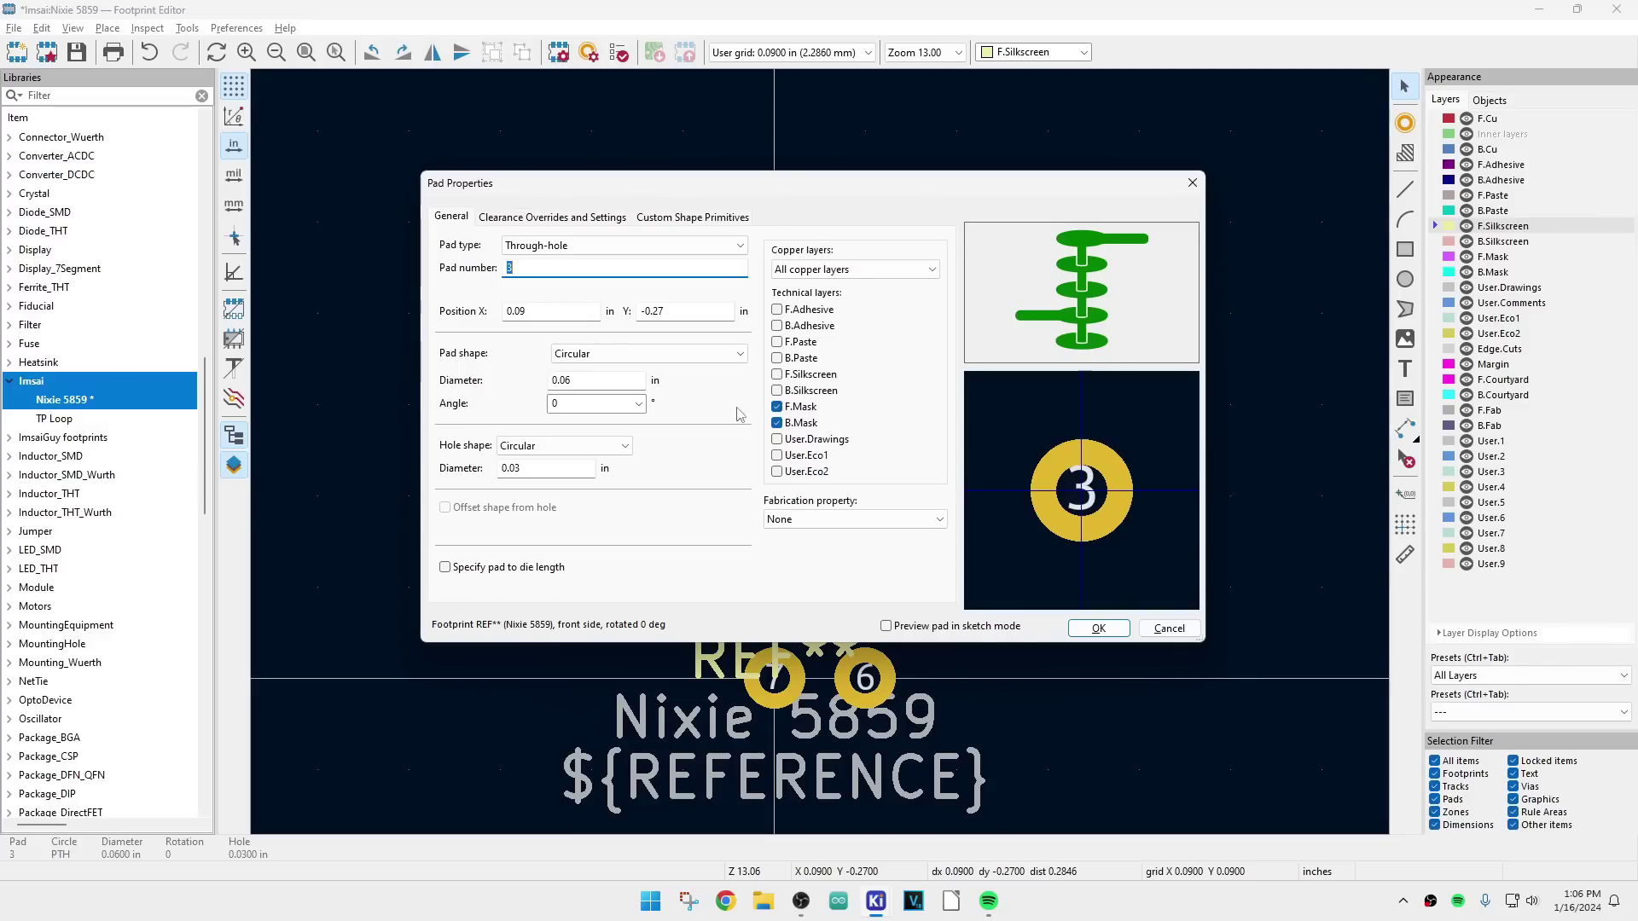
{"action": "left_click", "coordinate": [538, 465]}
{"action": "type", "text": "8"}
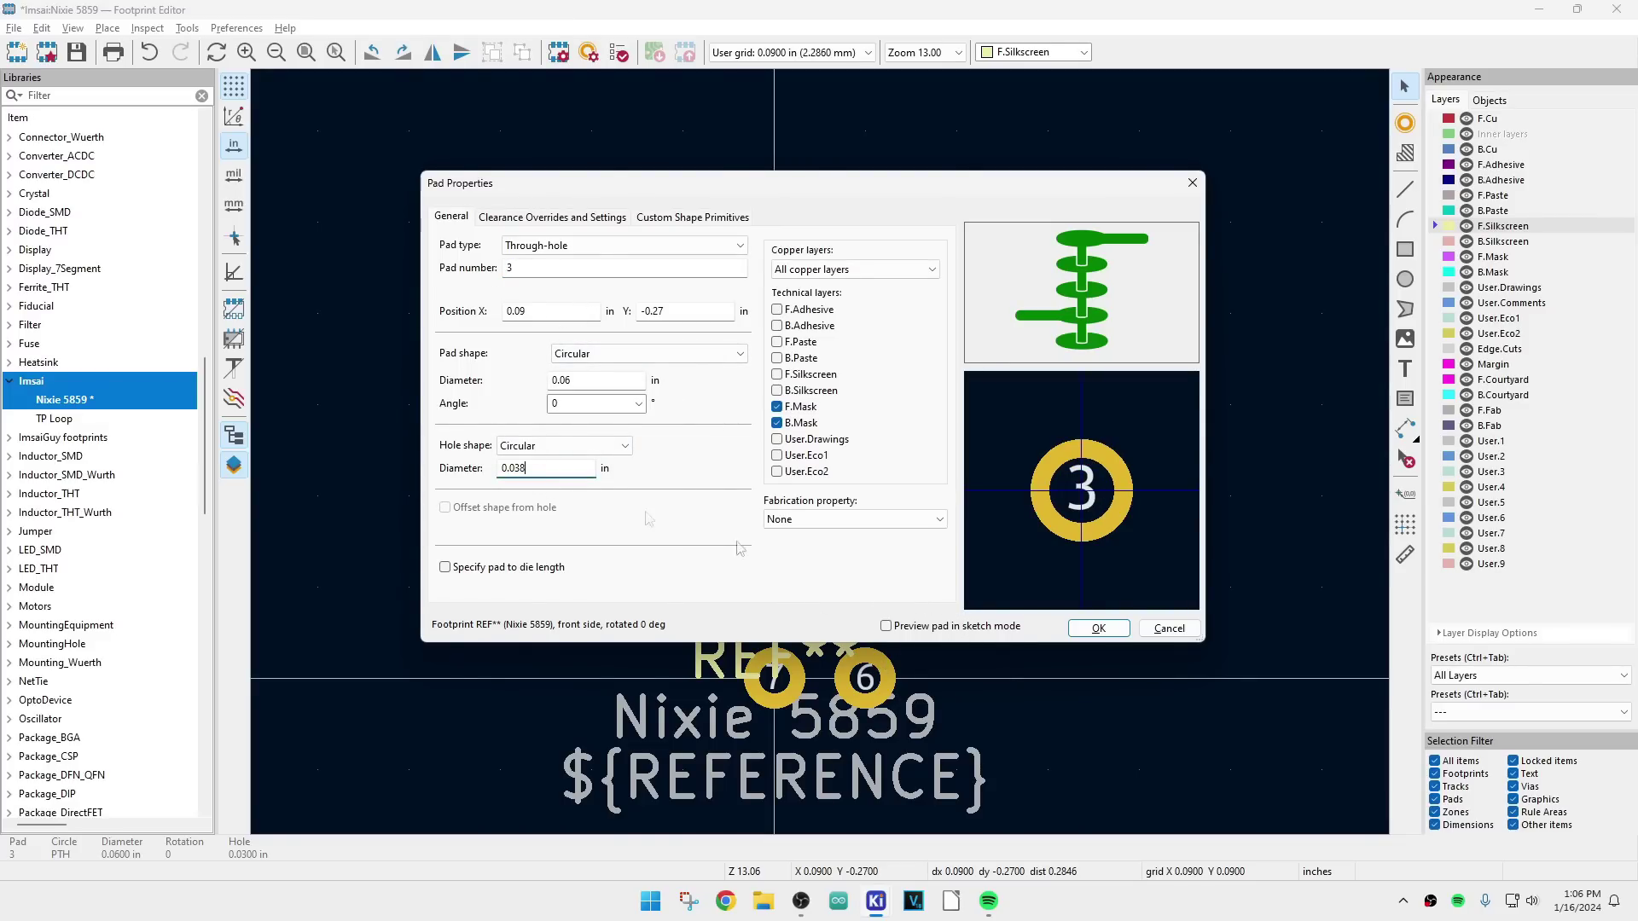
{"action": "left_click", "coordinate": [1092, 631]}
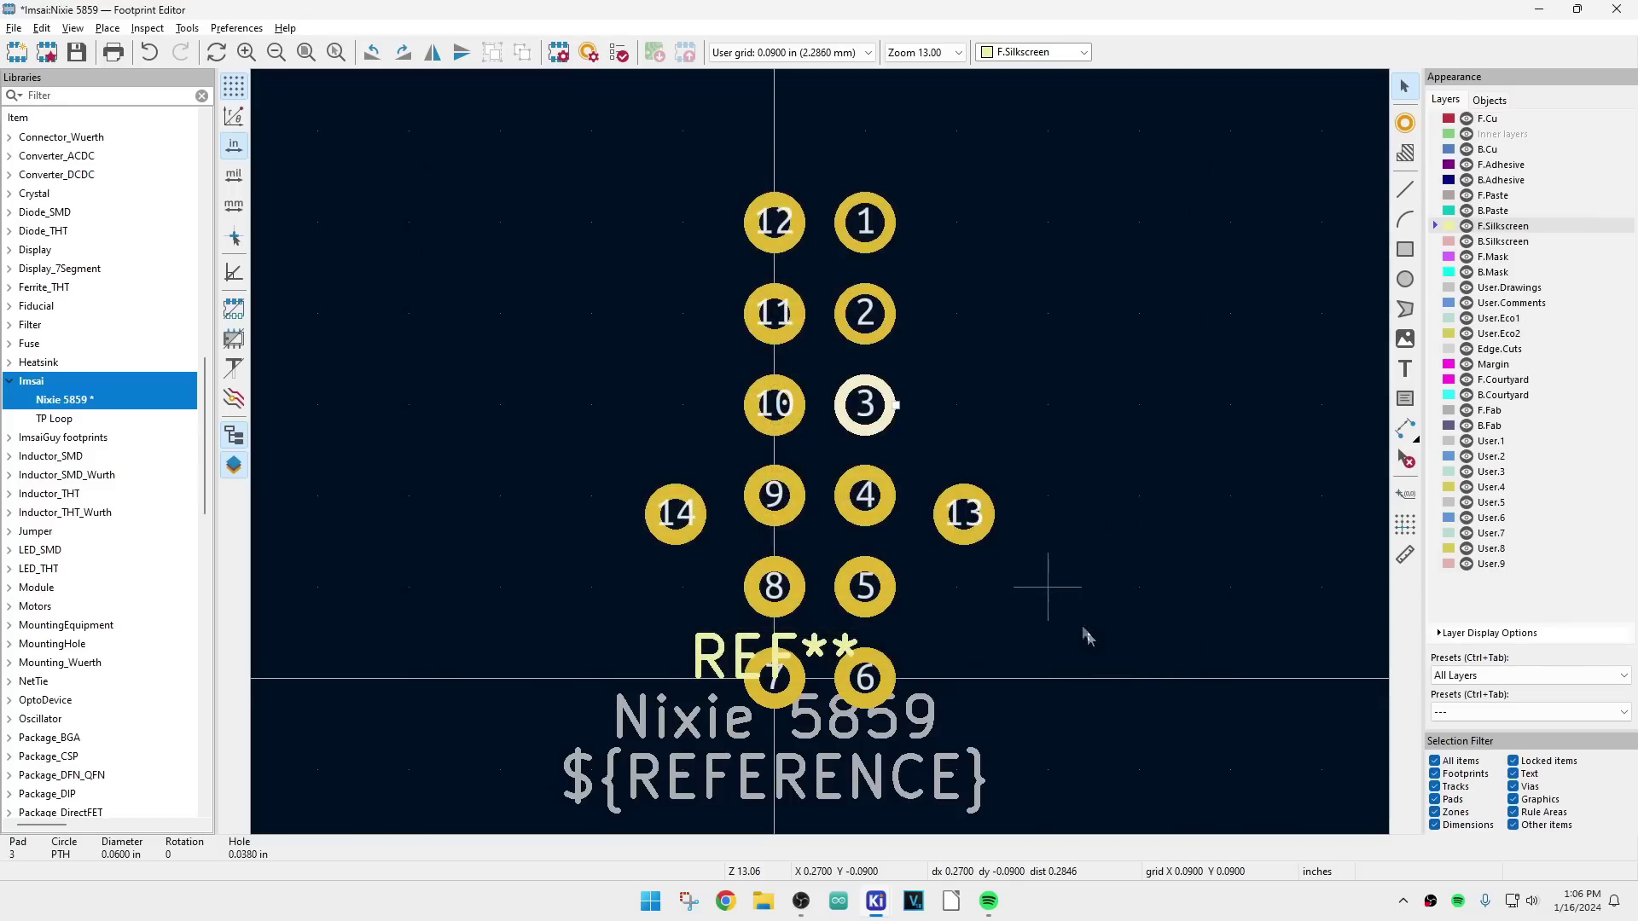
{"action": "double_click", "coordinate": [865, 502]}
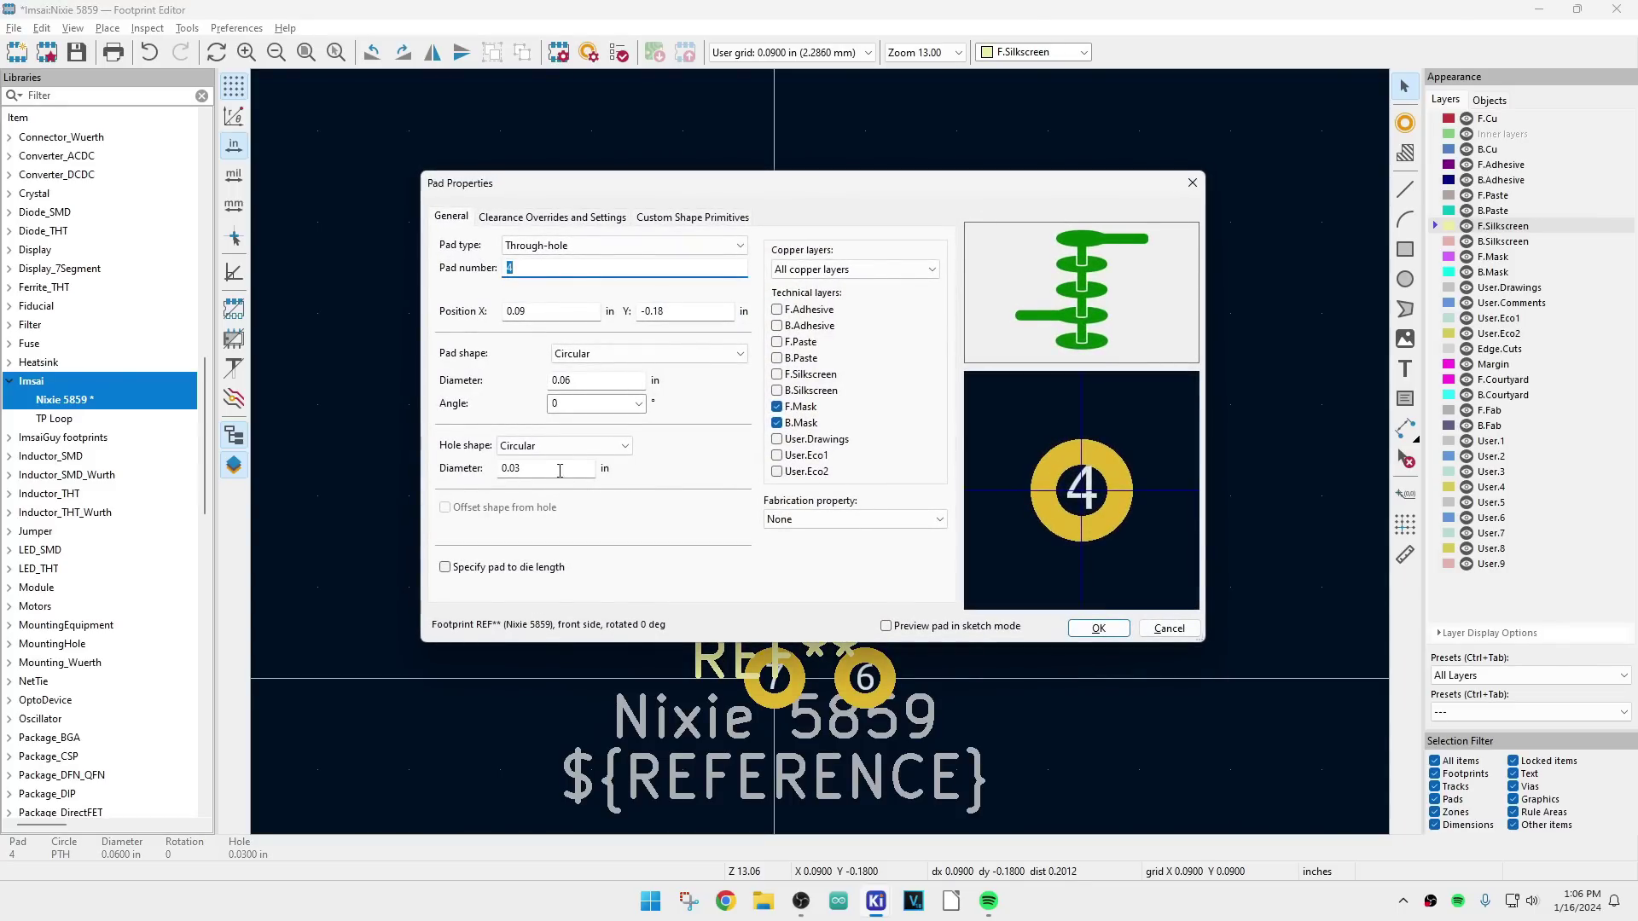
{"action": "left_click", "coordinate": [555, 467]}
{"action": "type", "text": "8"}
{"action": "left_click", "coordinate": [1098, 629]}
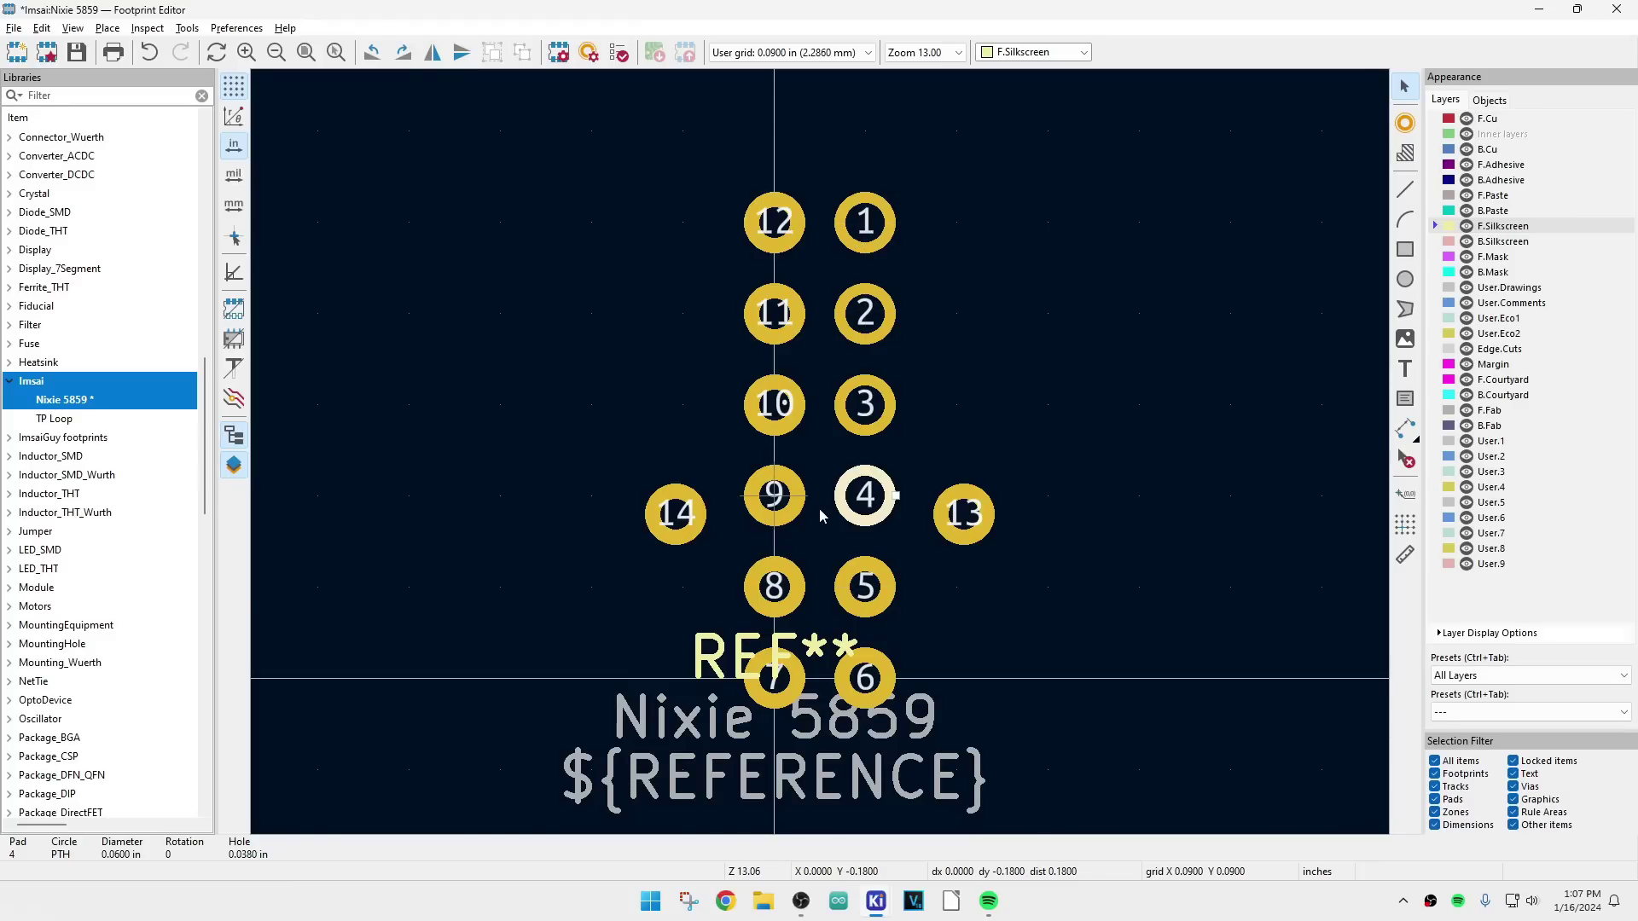
{"action": "double_click", "coordinate": [866, 585]}
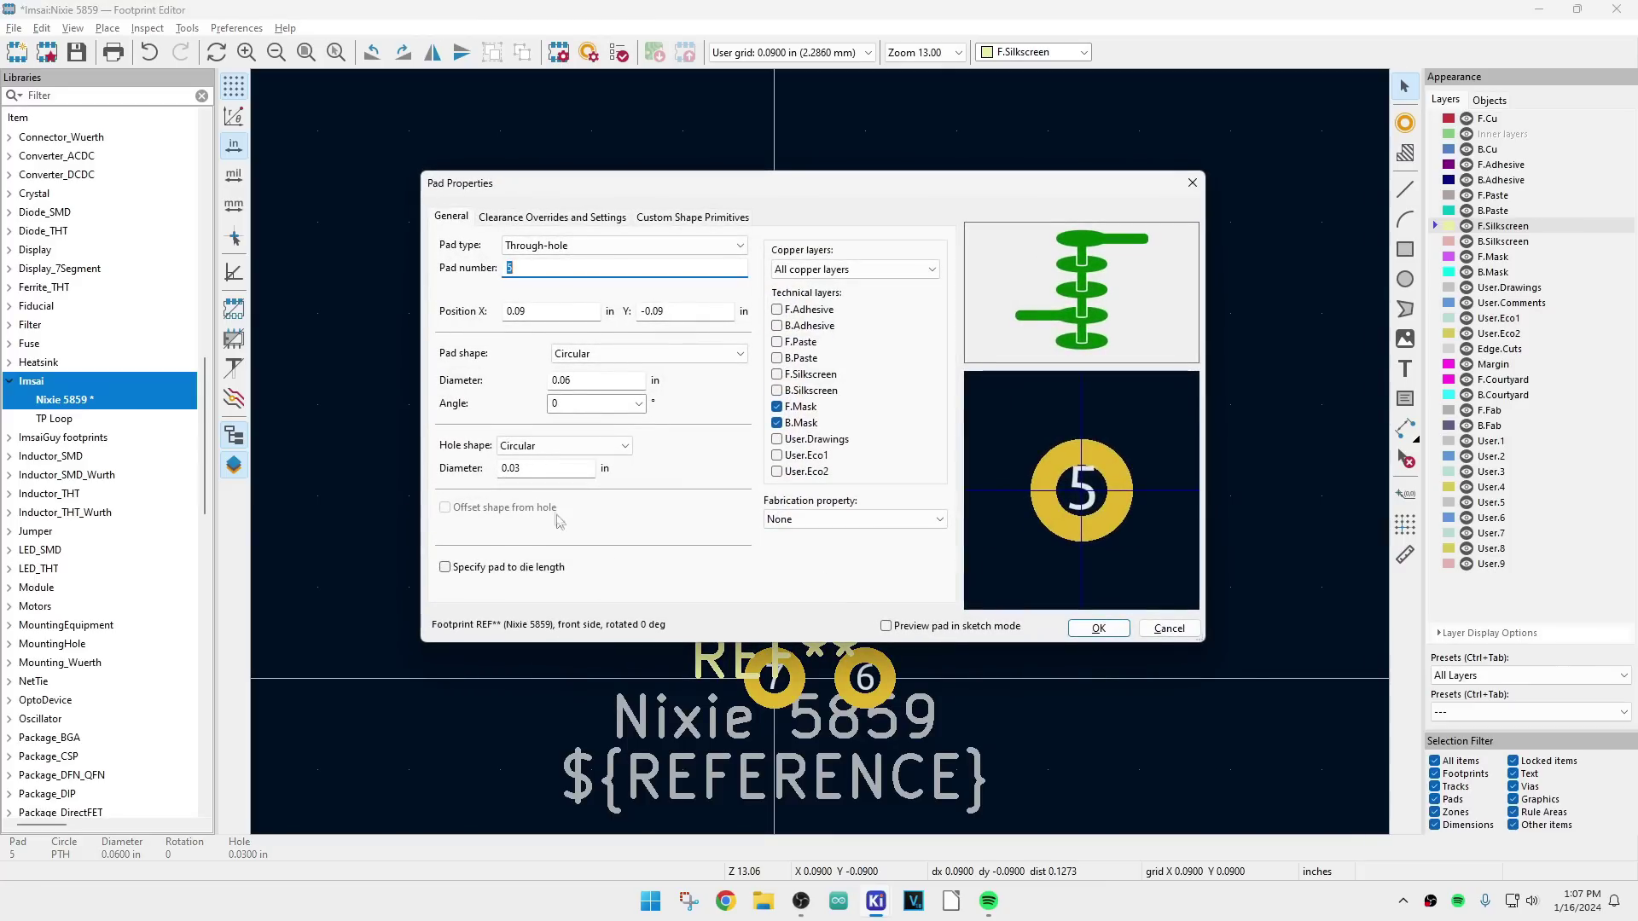
{"action": "left_click", "coordinate": [546, 470]}
{"action": "type", "text": "8"}
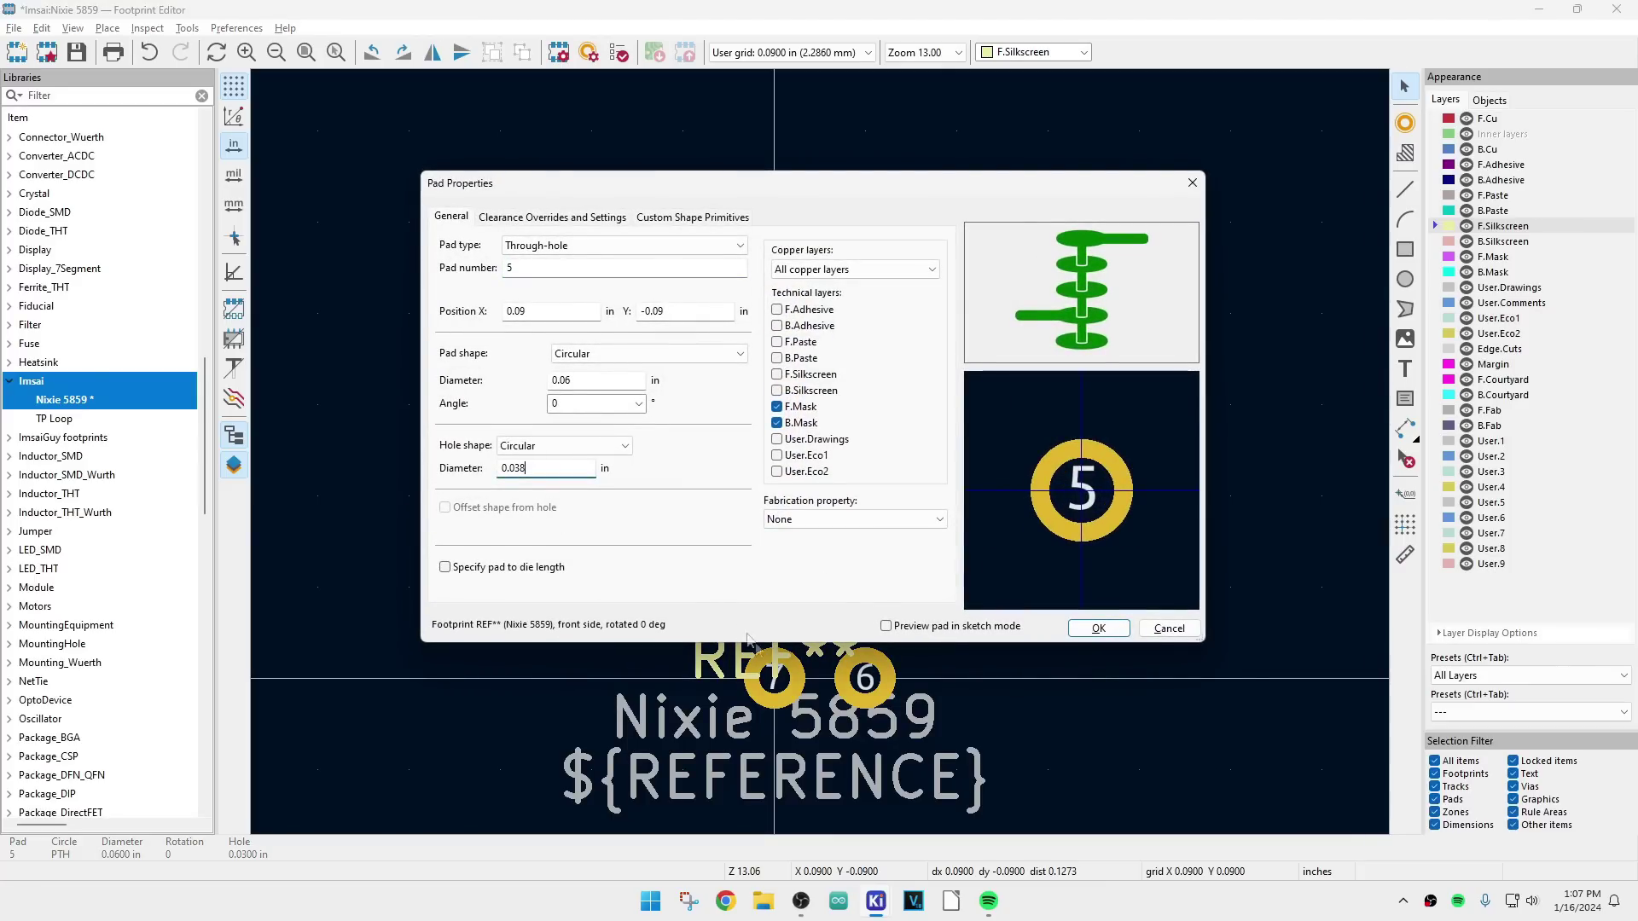
{"action": "left_click", "coordinate": [1100, 632]}
Step: Enlarge the holes of pads 13 and 6 to 0.038 in
{"action": "left_click", "coordinate": [962, 515]}
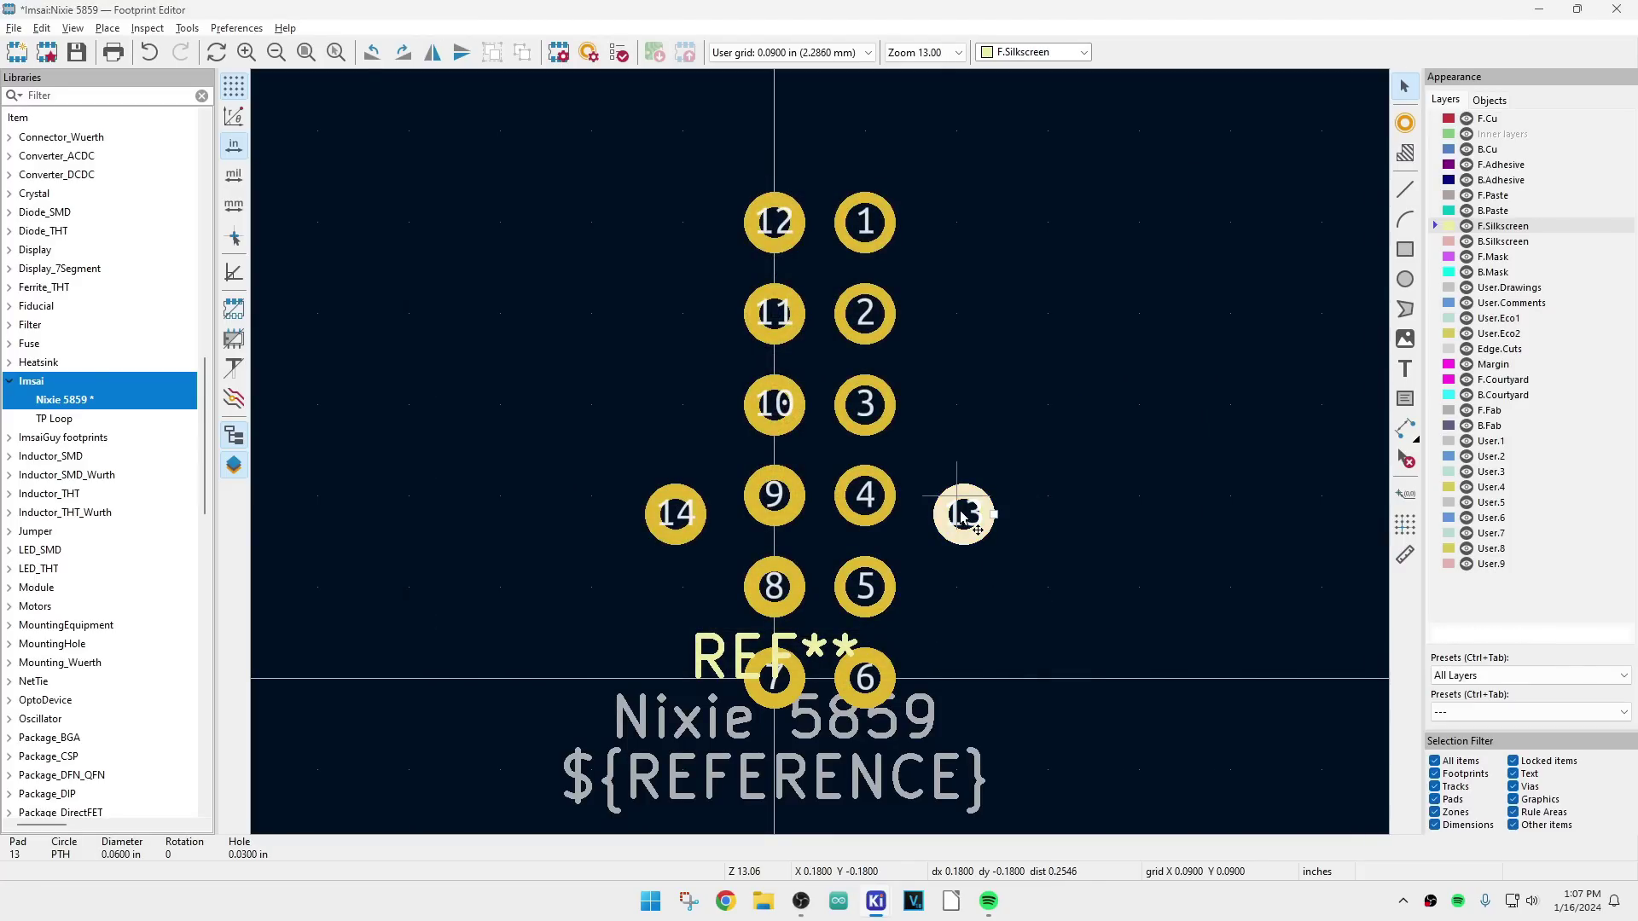
{"action": "double_click", "coordinate": [961, 516]}
{"action": "left_click", "coordinate": [563, 468]}
{"action": "type", "text": "8"}
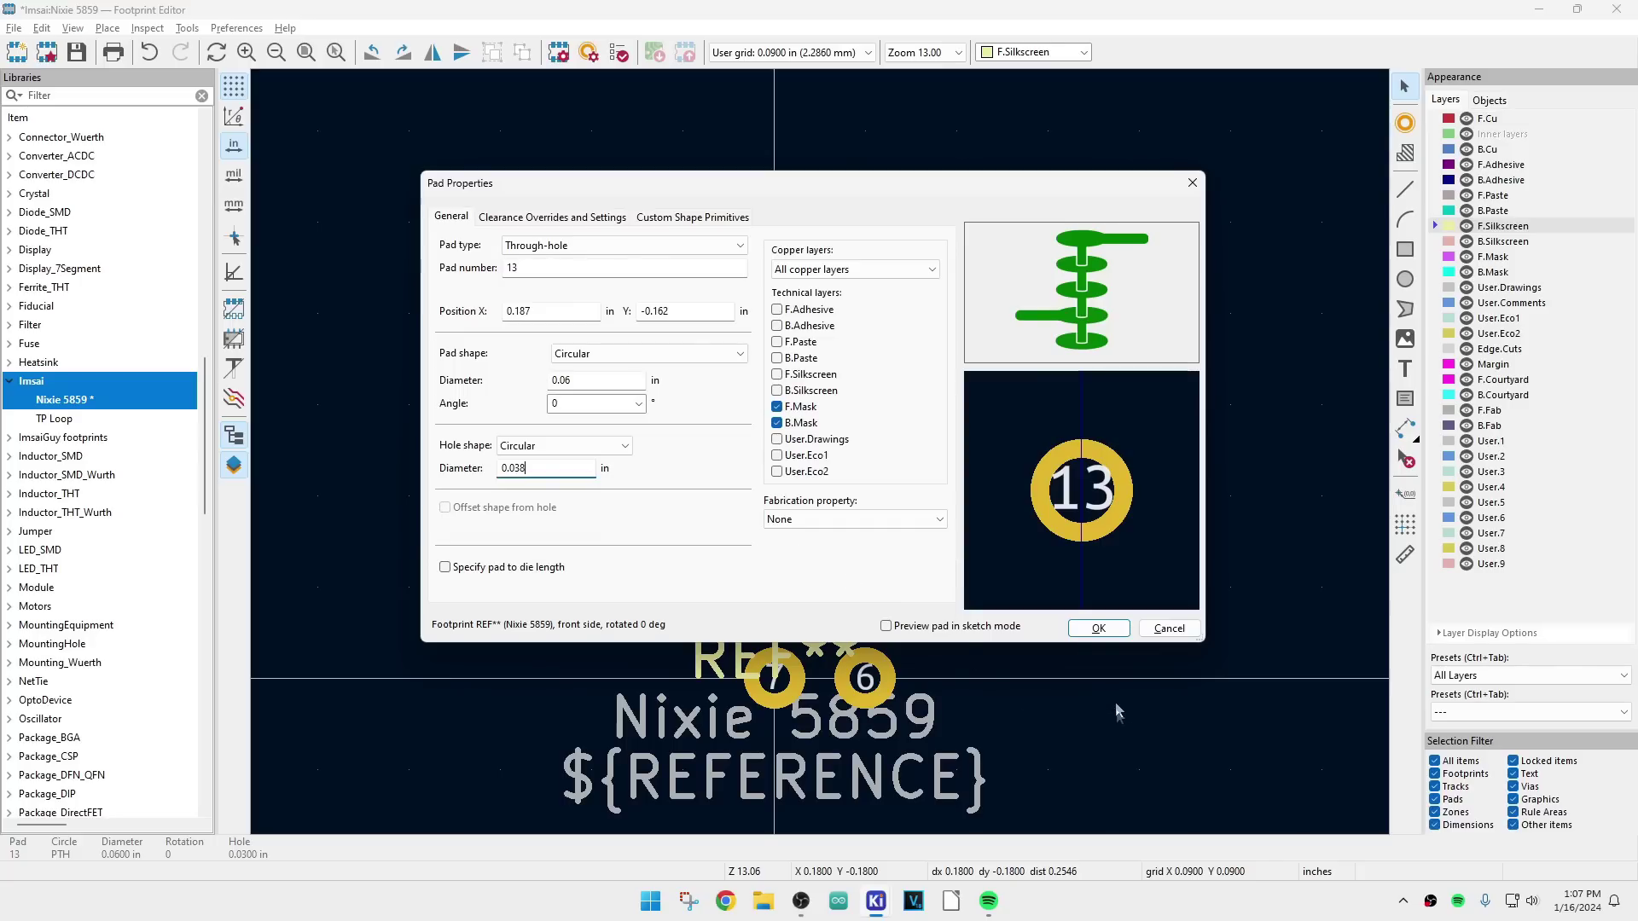
{"action": "left_click", "coordinate": [1101, 629]}
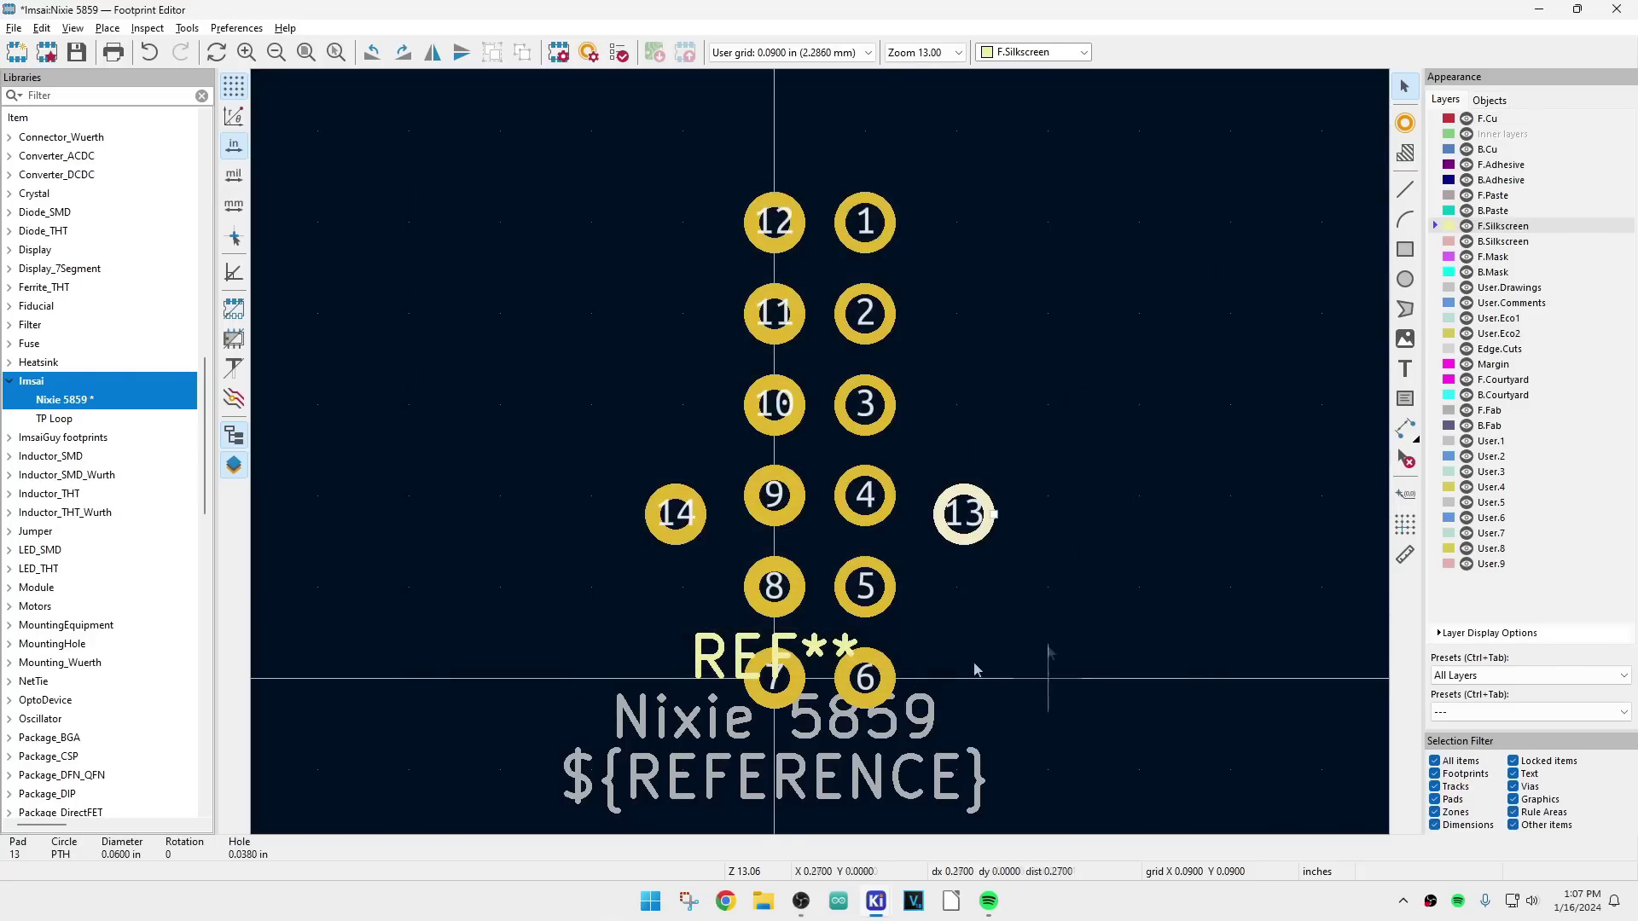
{"action": "left_click", "coordinate": [866, 683]}
{"action": "double_click", "coordinate": [866, 683]}
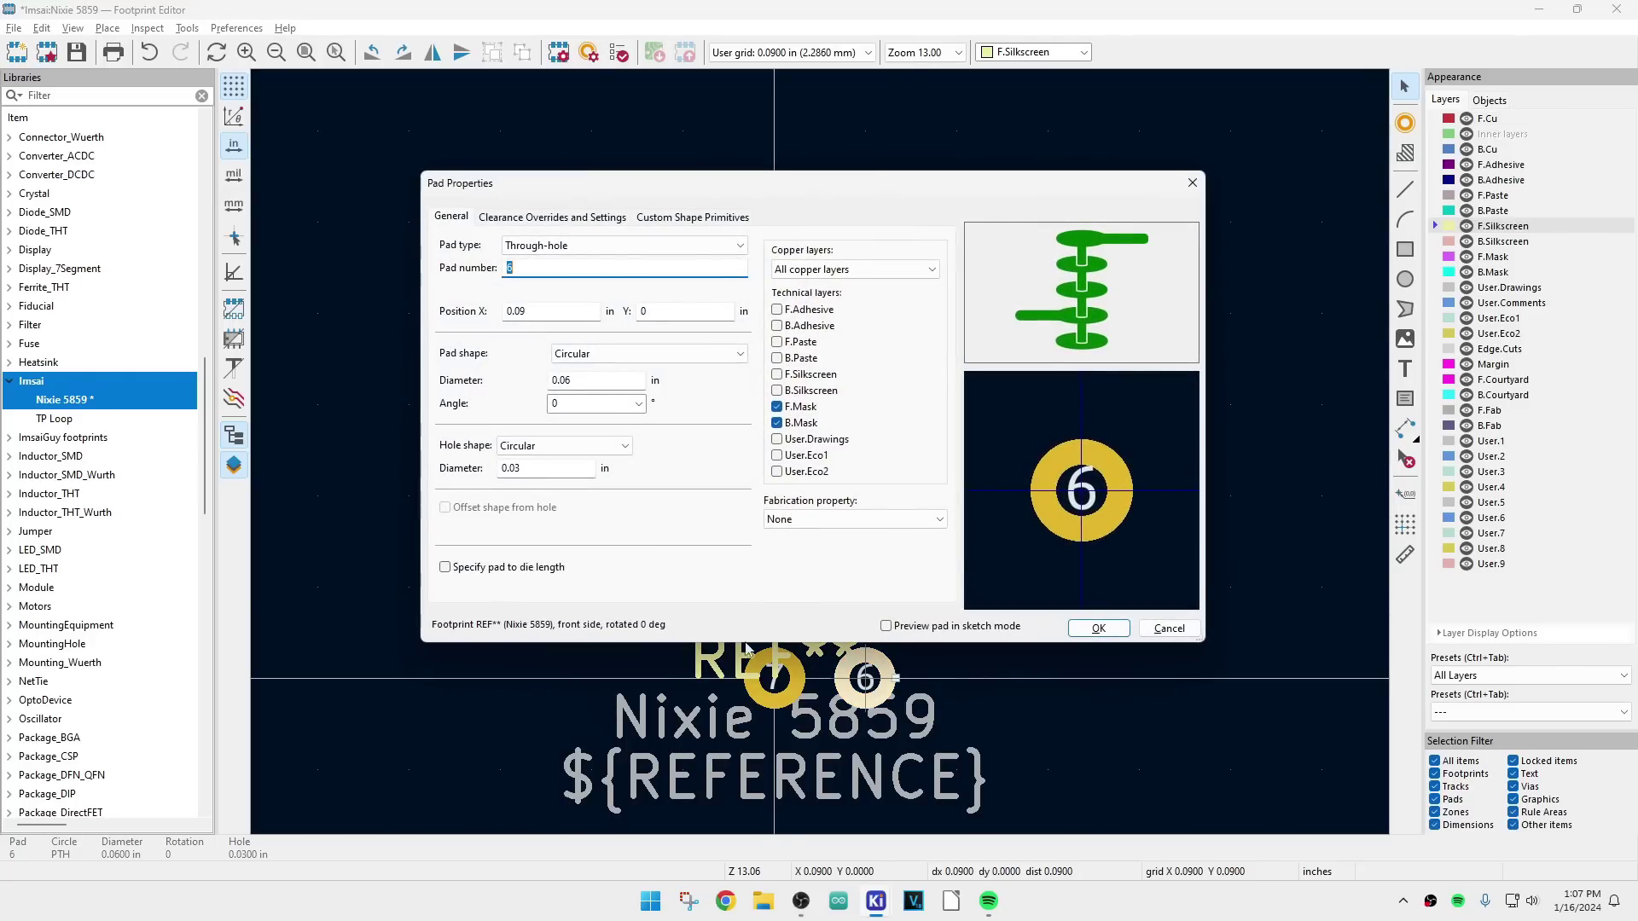
{"action": "left_click", "coordinate": [538, 469]}
{"action": "type", "text": "8"}
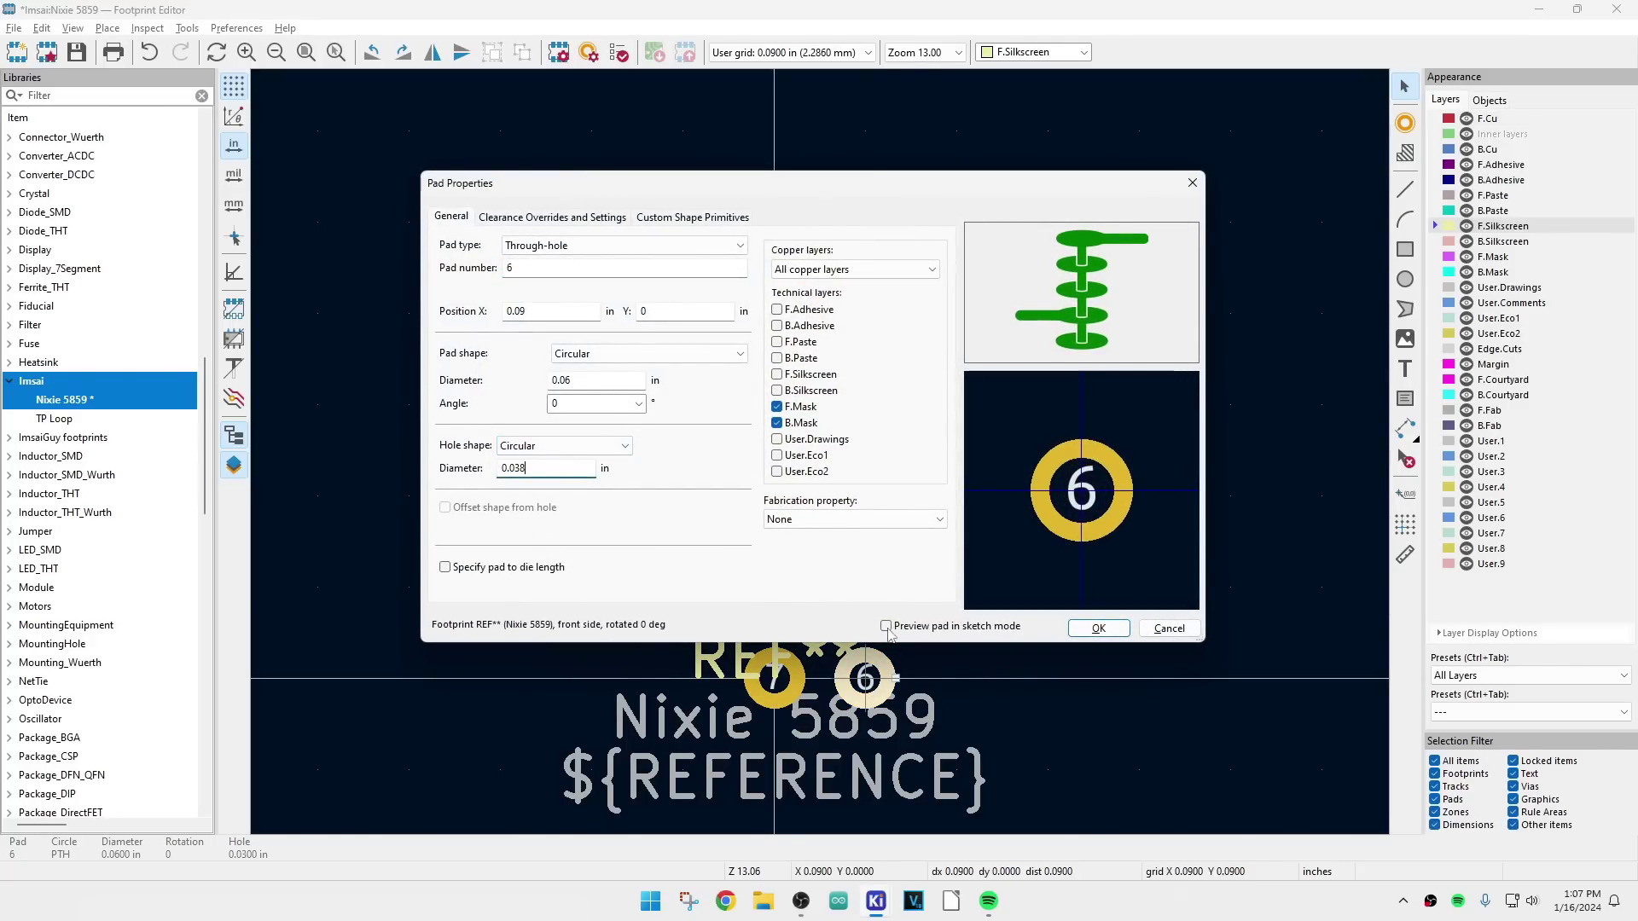
{"action": "left_click", "coordinate": [1099, 628]}
Step: Leave the REF** text unchanged and enlarge pad 7's hole to 0.038 in
{"action": "double_click", "coordinate": [776, 670]}
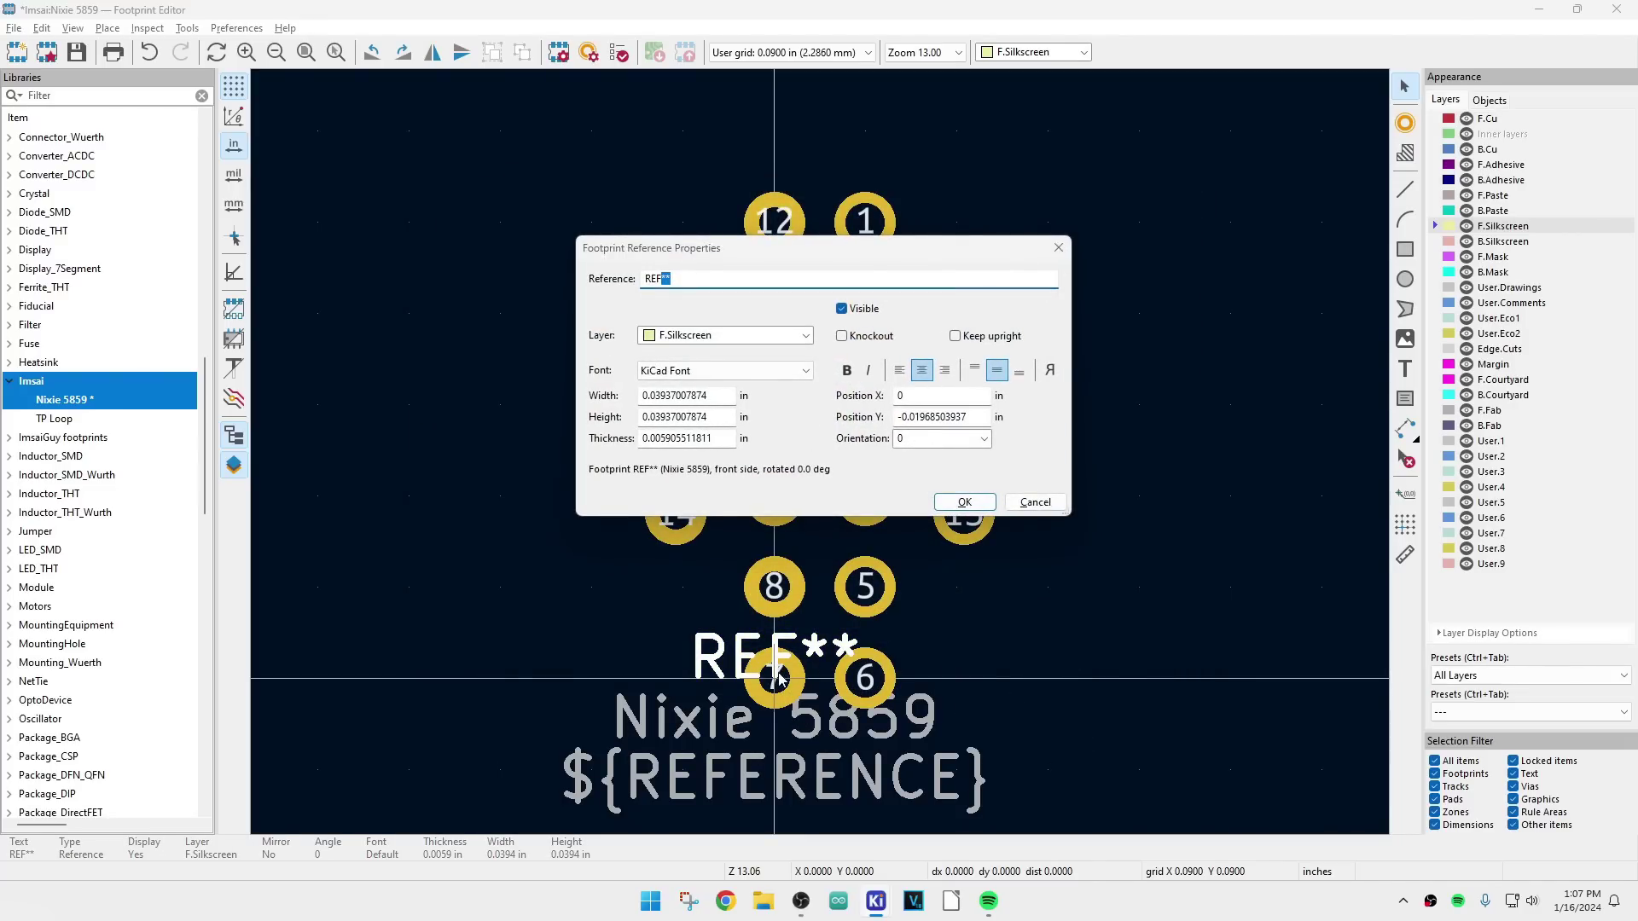
{"action": "left_click", "coordinate": [1034, 502]}
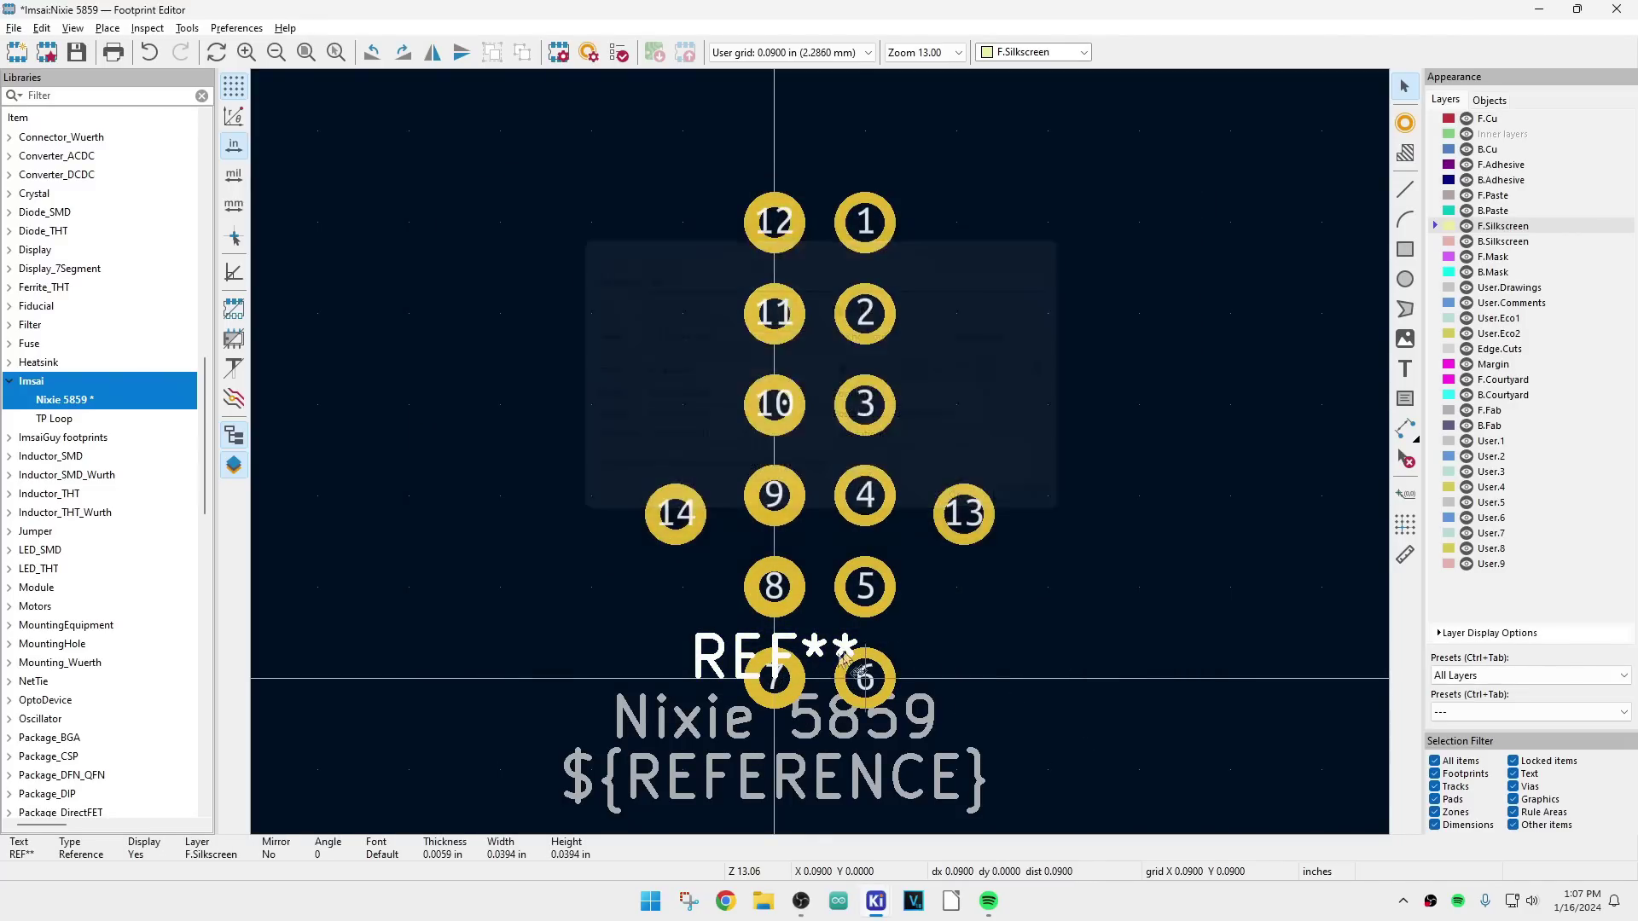
{"action": "left_click", "coordinate": [786, 695]}
{"action": "double_click", "coordinate": [786, 695]}
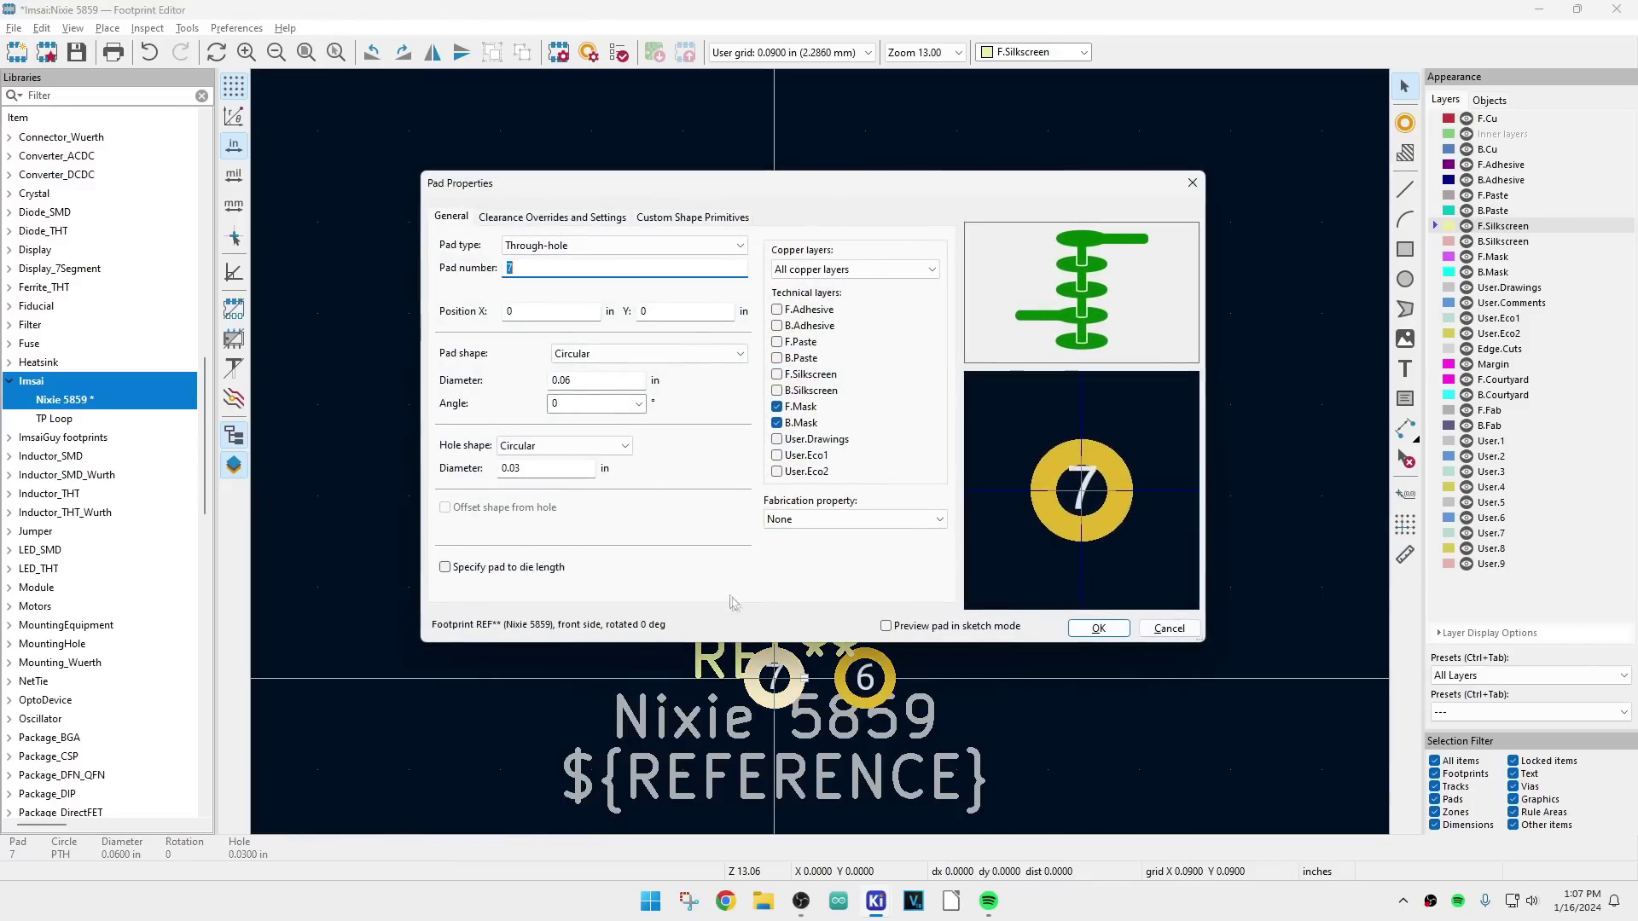
{"action": "left_click", "coordinate": [554, 468]}
{"action": "type", "text": "8"}
{"action": "left_click", "coordinate": [1093, 629]}
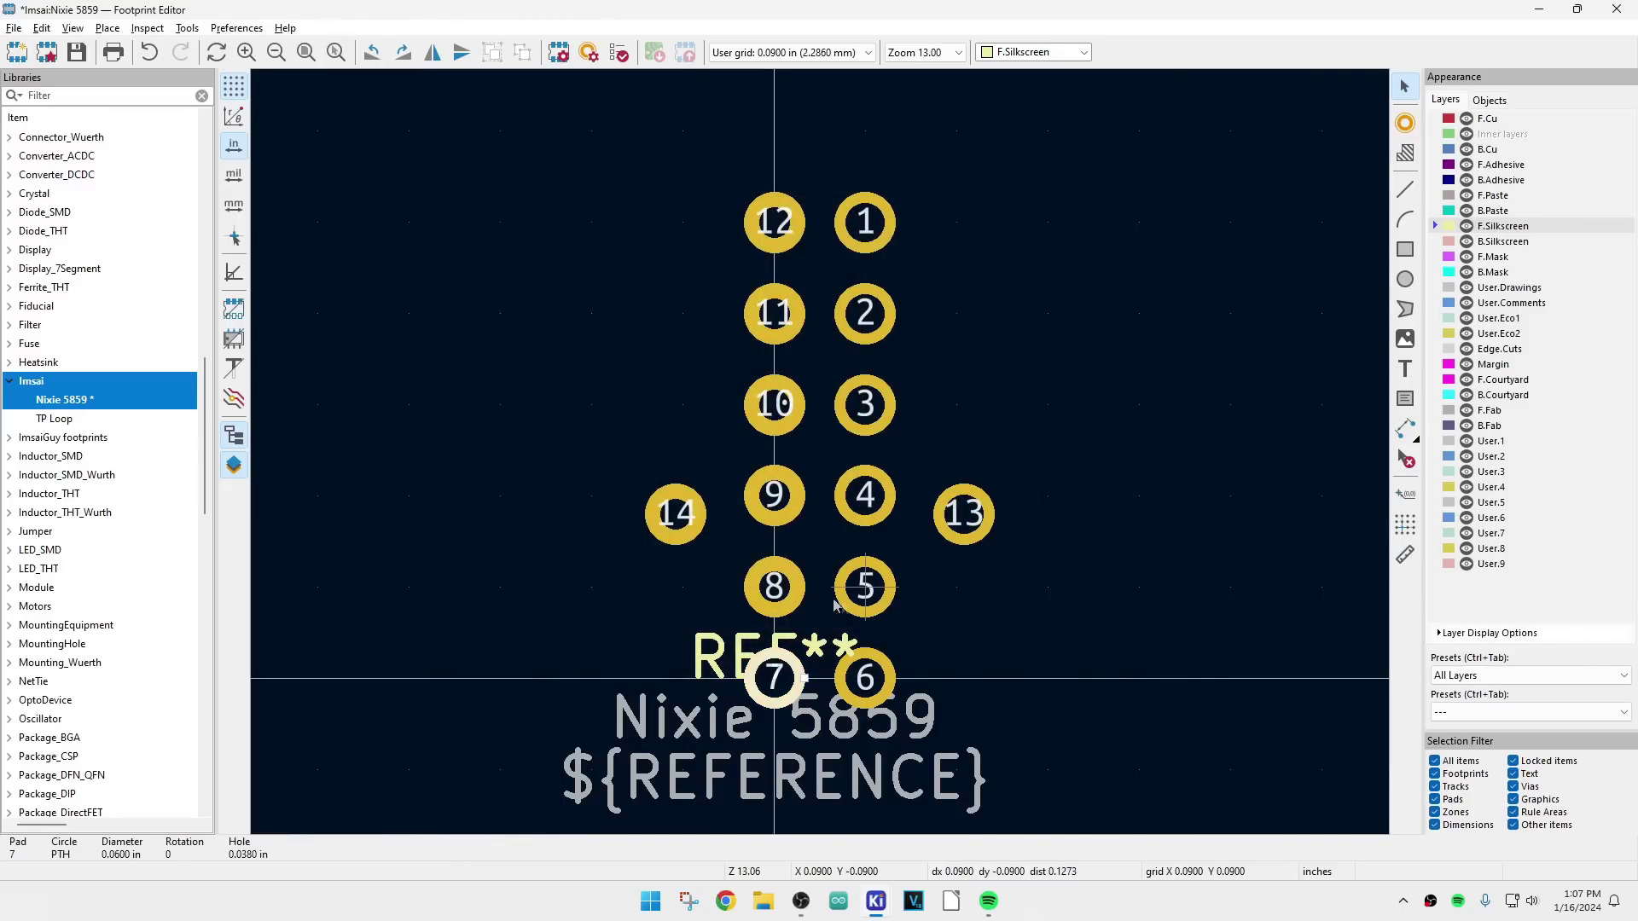
Step: Enlarge the holes of pads 8, 9 and 10 to 0.038 in
{"action": "left_click", "coordinate": [799, 598]}
{"action": "double_click", "coordinate": [799, 598]}
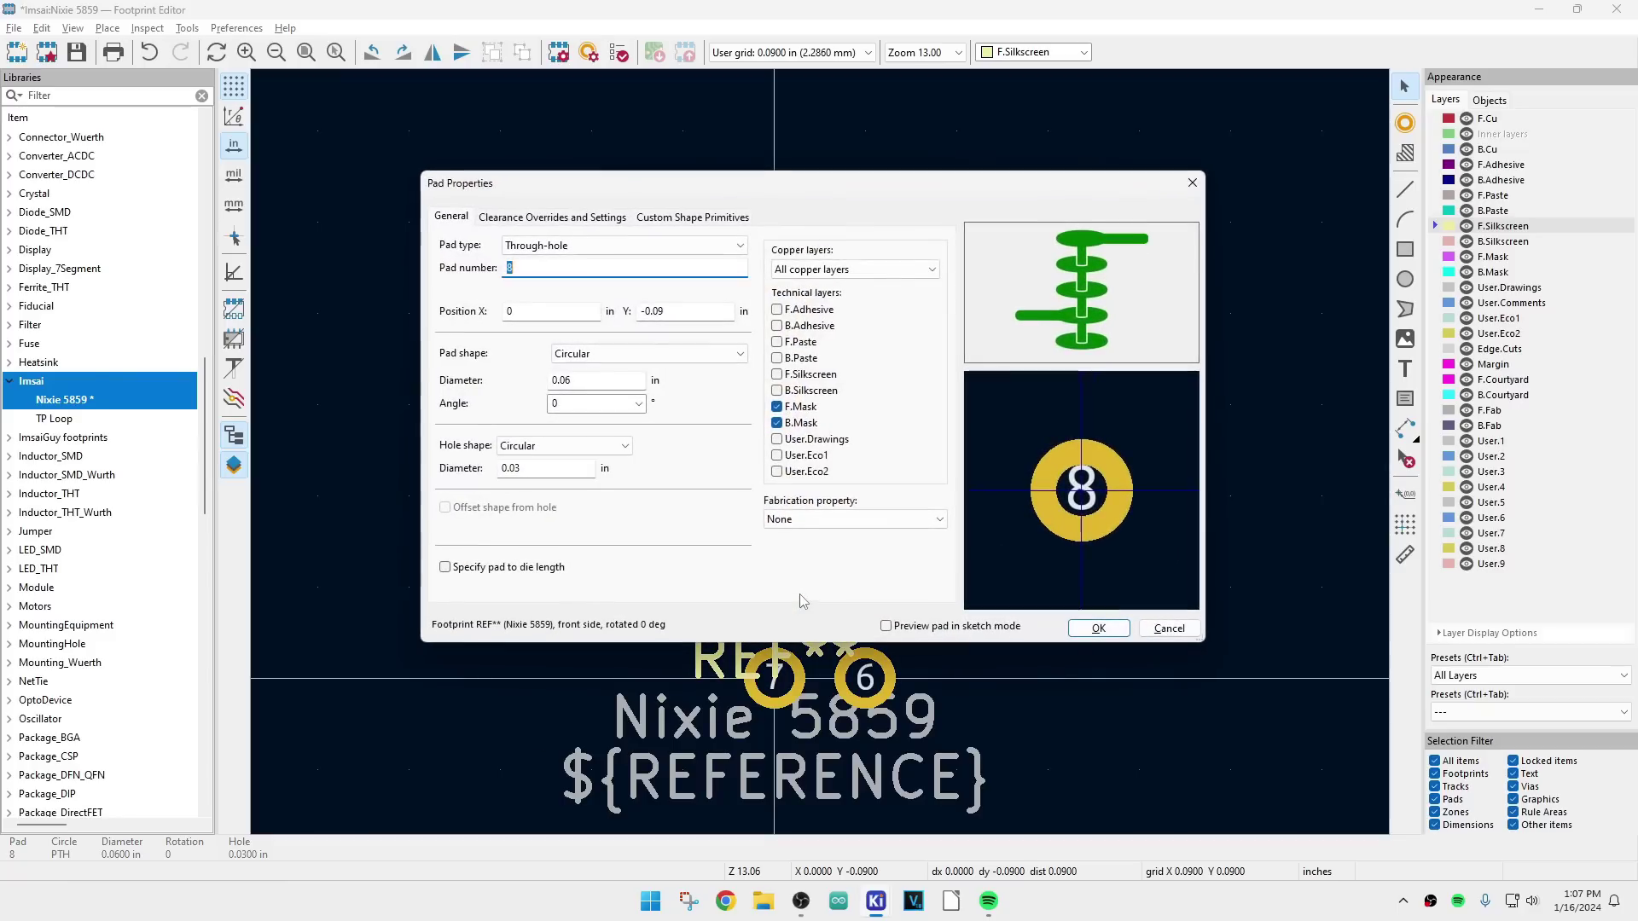
{"action": "left_click", "coordinate": [542, 468]}
{"action": "type", "text": "8"}
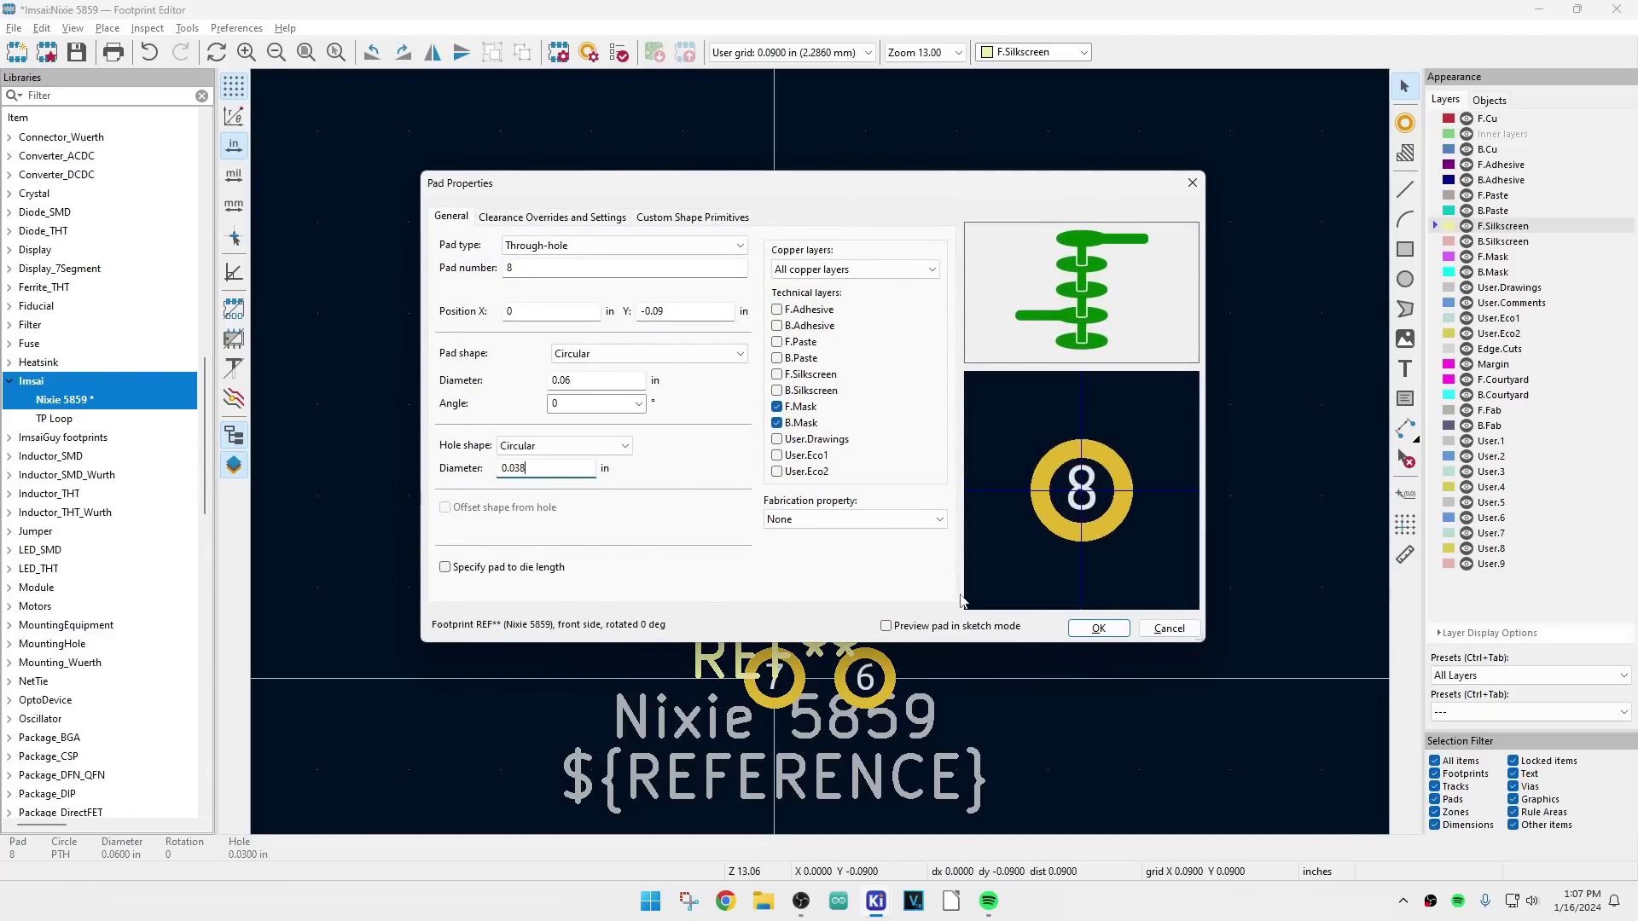
{"action": "left_click", "coordinate": [1099, 628]}
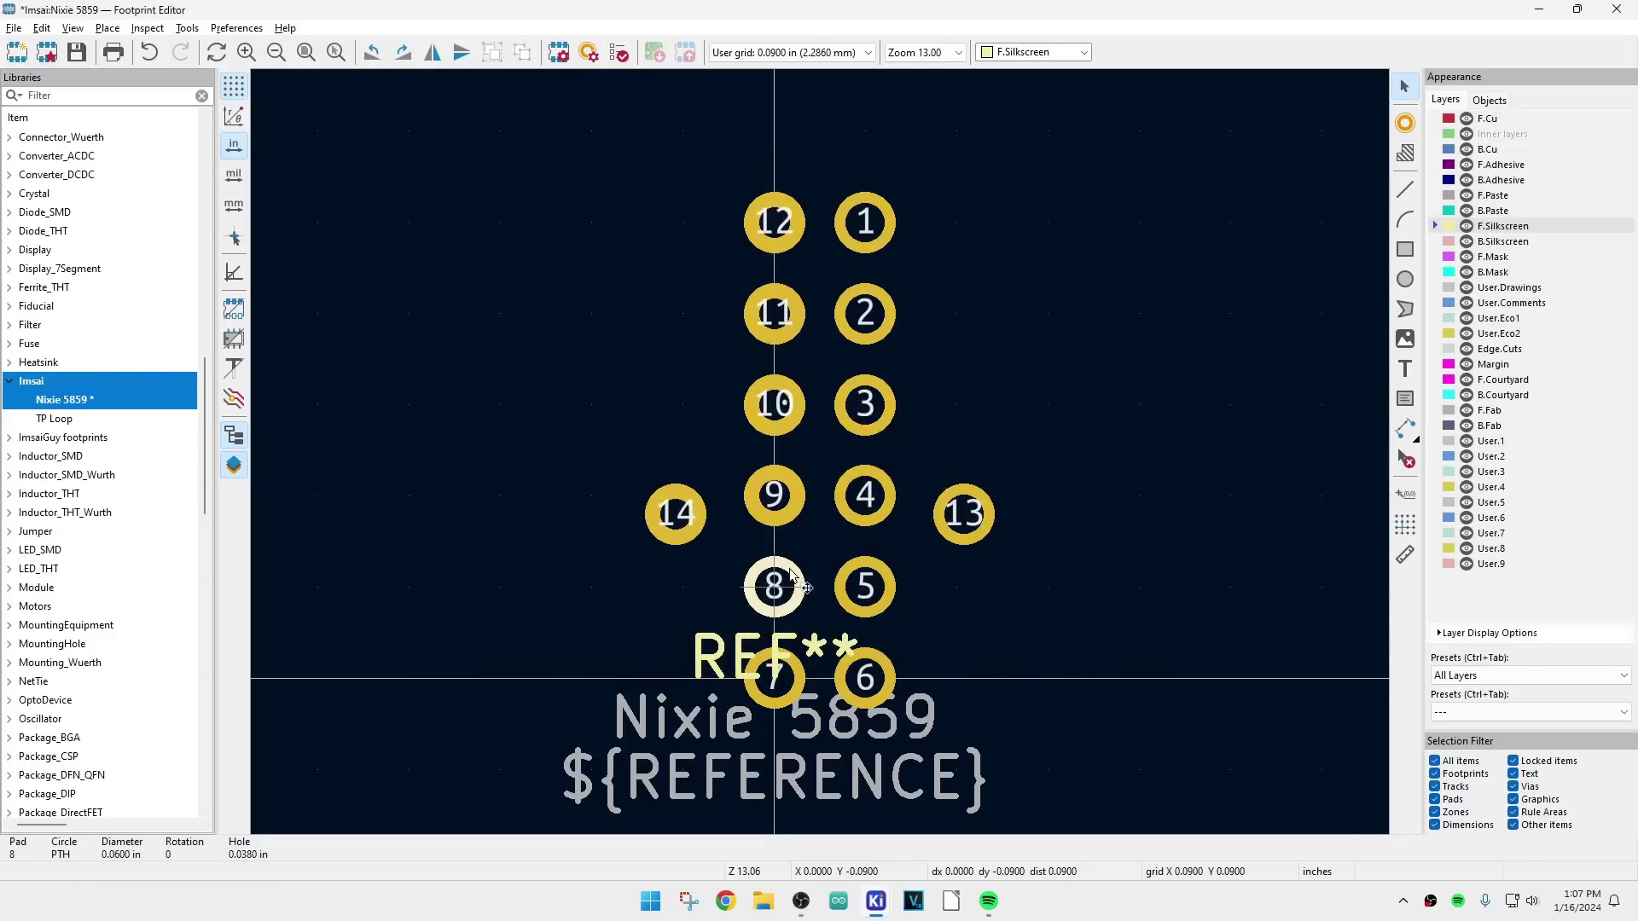
{"action": "double_click", "coordinate": [785, 524]}
{"action": "left_click", "coordinate": [559, 469]}
{"action": "type", "text": "8"}
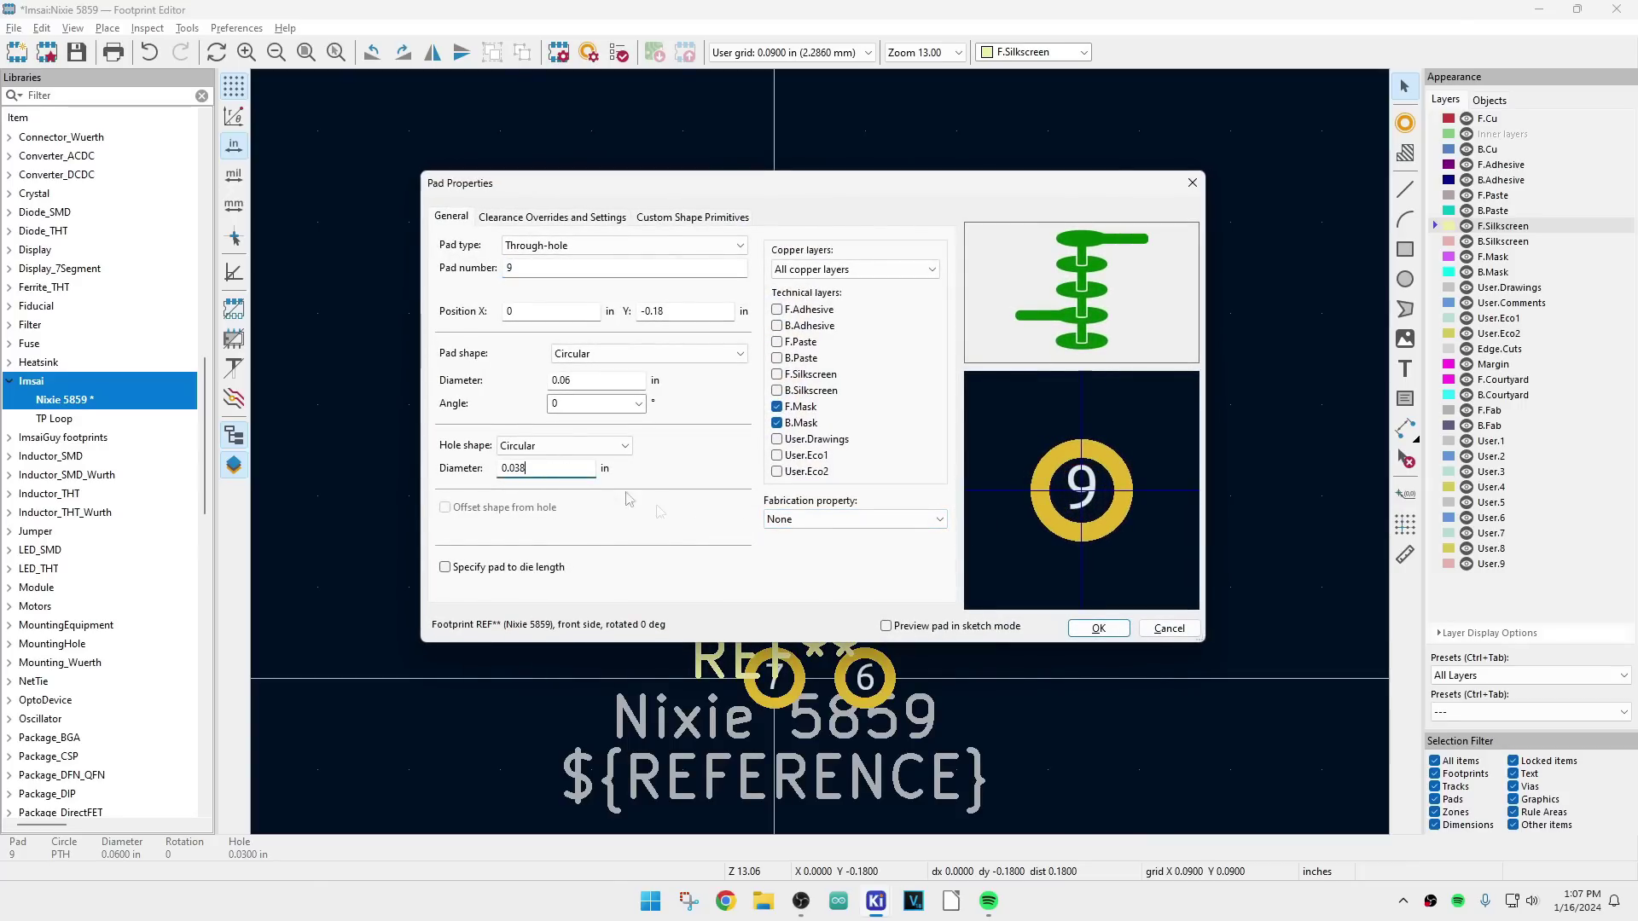
{"action": "key", "text": "Return"}
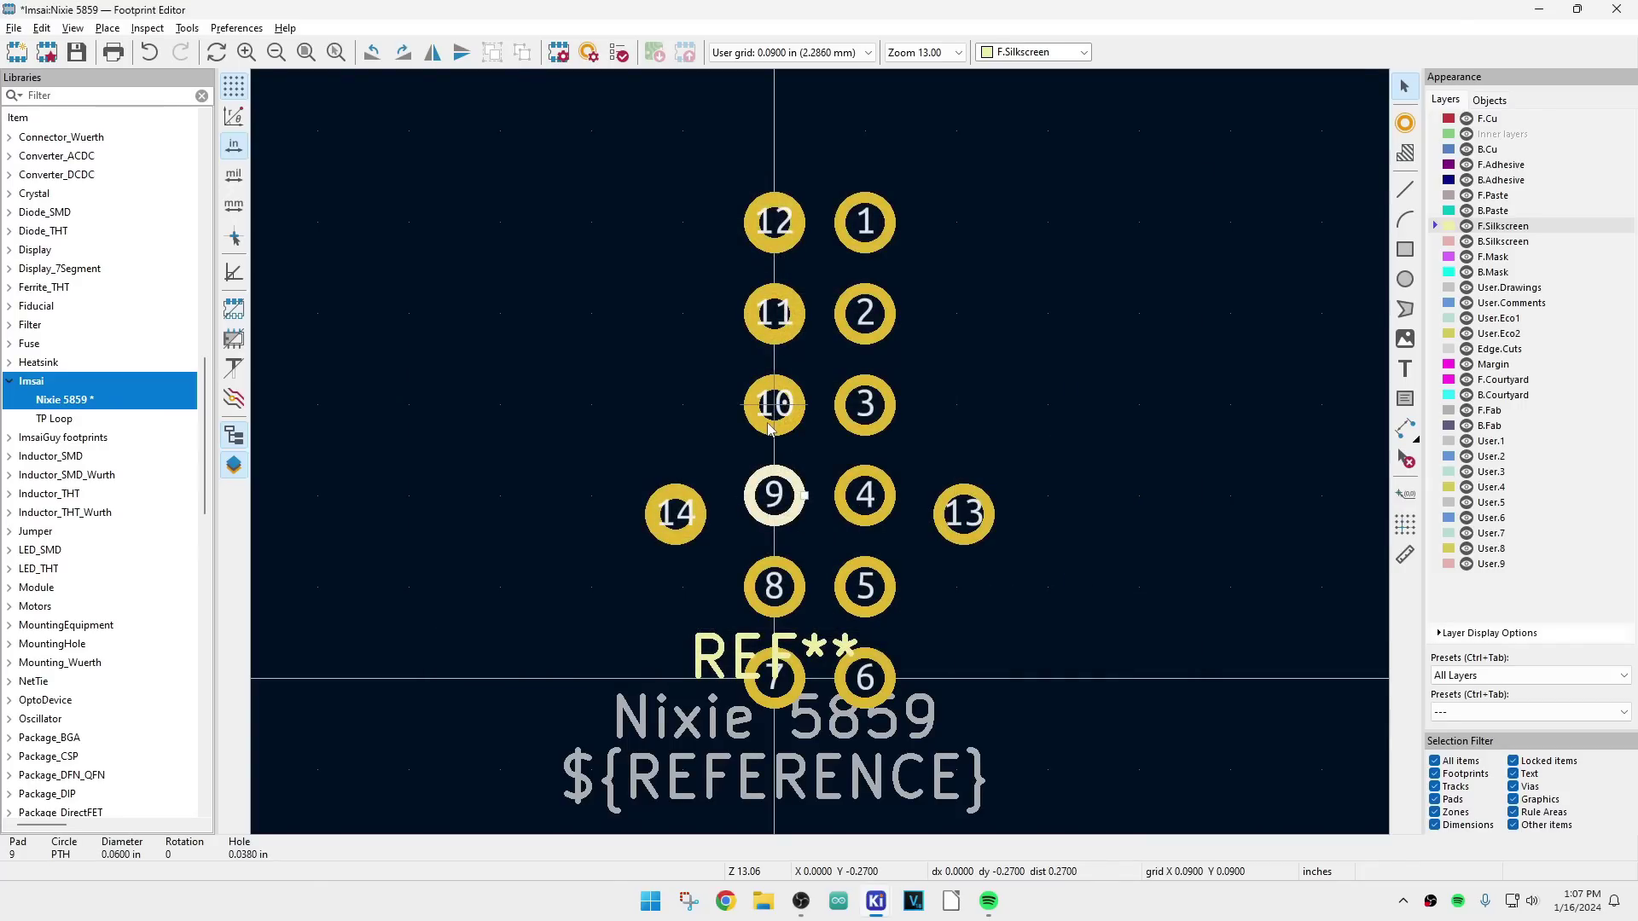
{"action": "double_click", "coordinate": [770, 429]}
{"action": "left_click", "coordinate": [546, 466]}
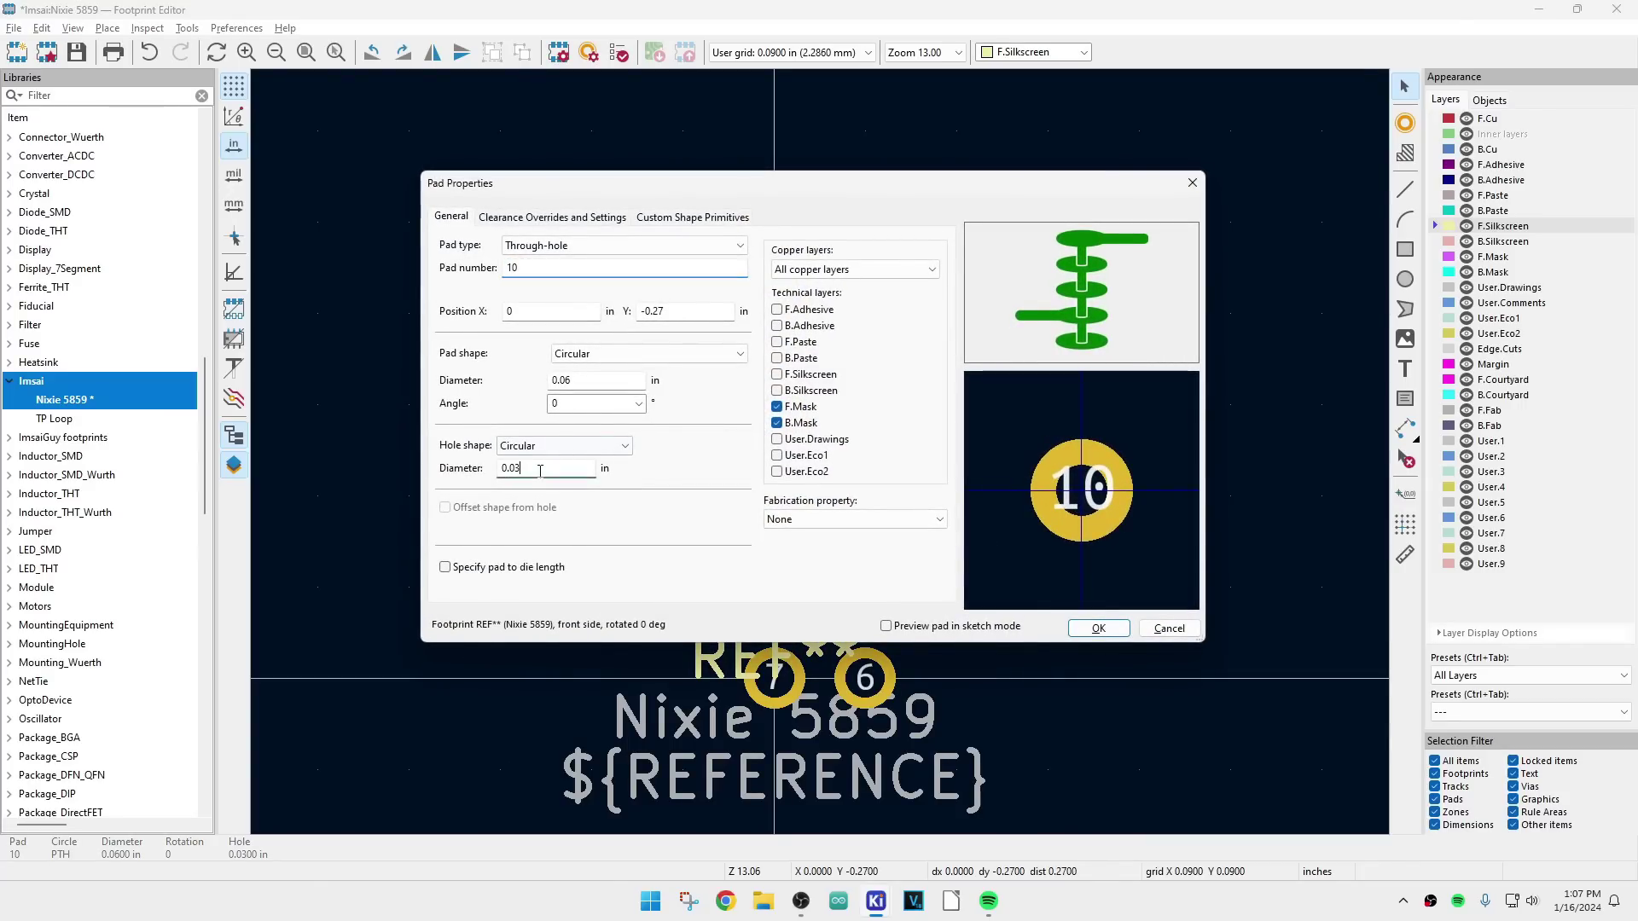
{"action": "type", "text": "8"}
{"action": "left_click", "coordinate": [1085, 632]}
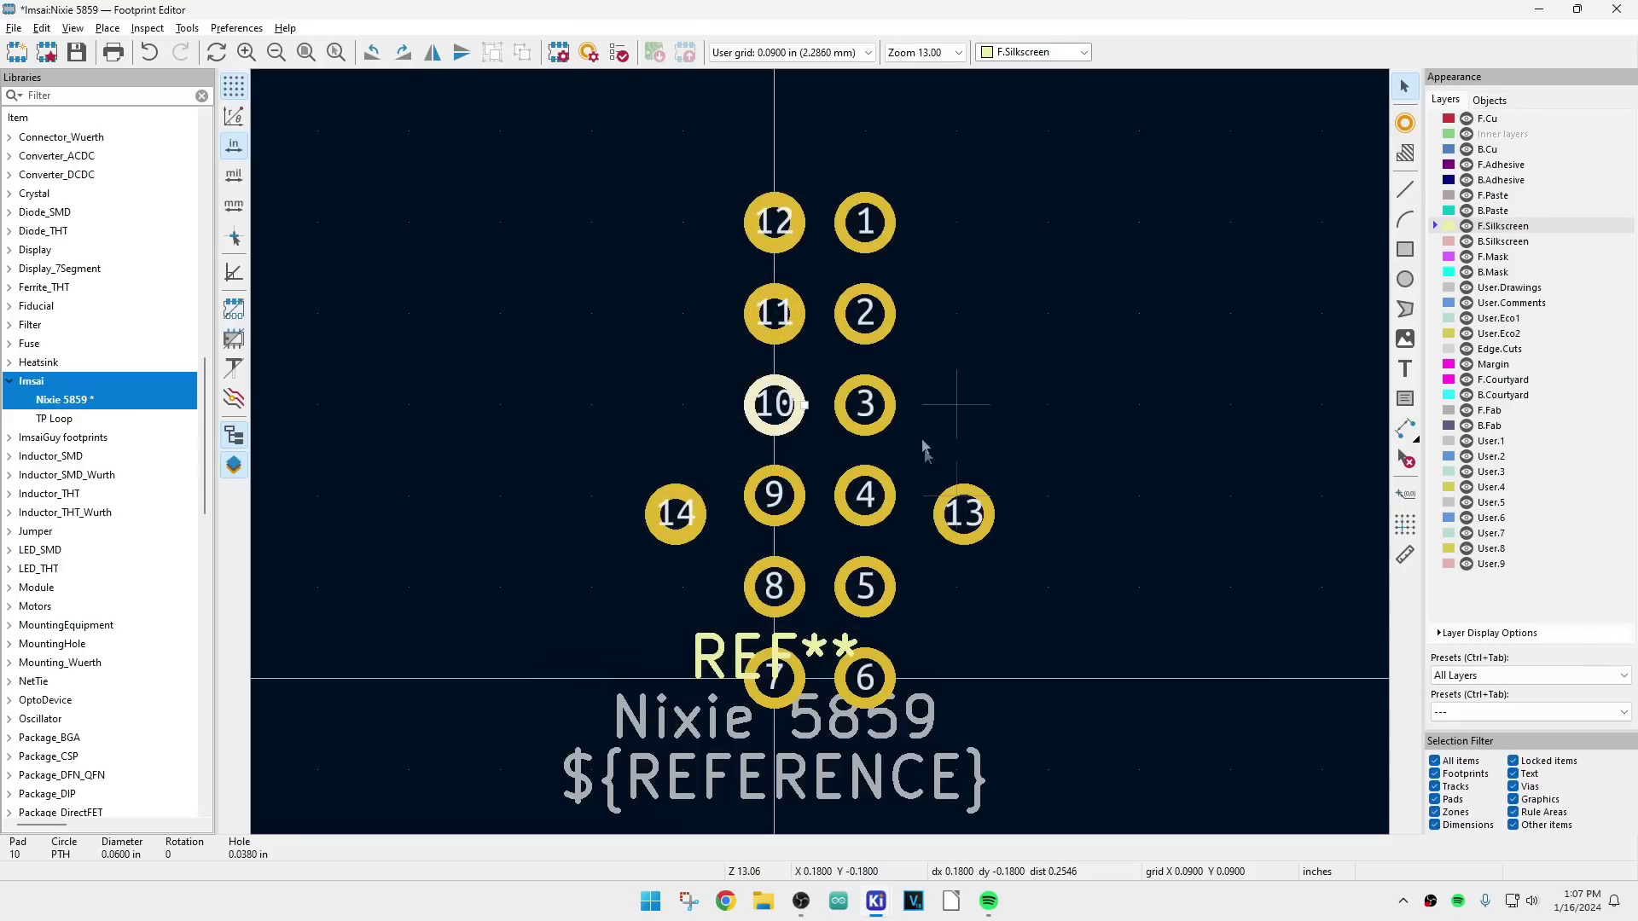
Step: Enlarge the holes of pads 11 and 12 to 0.038 in
{"action": "left_click", "coordinate": [783, 339]}
{"action": "double_click", "coordinate": [783, 339]}
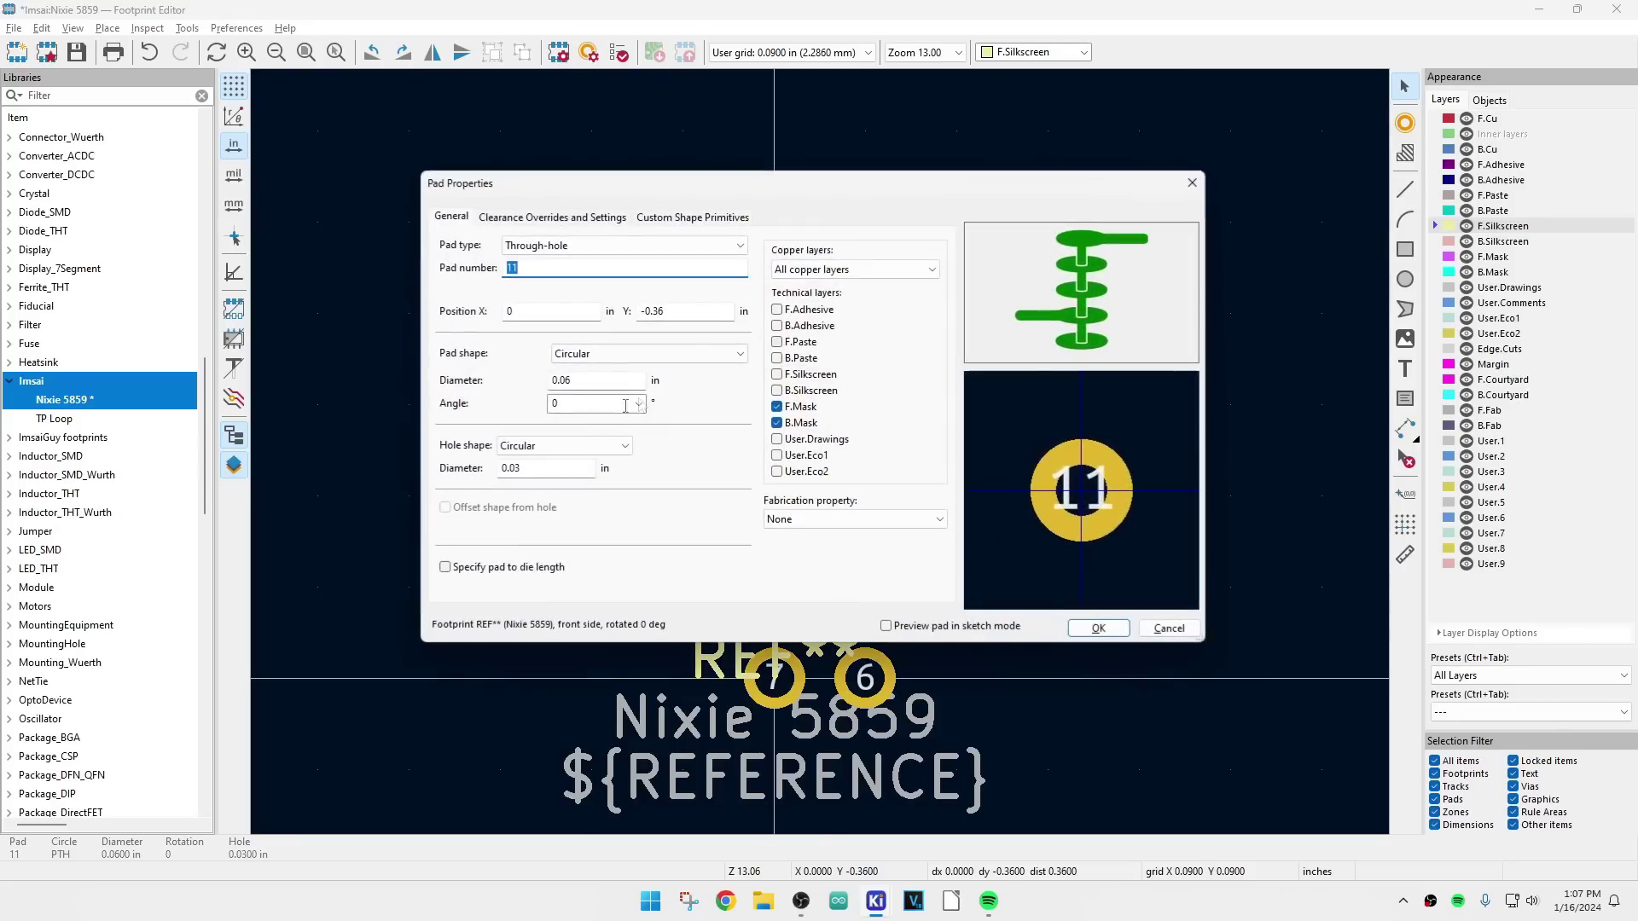
{"action": "left_click", "coordinate": [563, 468]}
{"action": "type", "text": "8"}
{"action": "left_click", "coordinate": [1098, 628]}
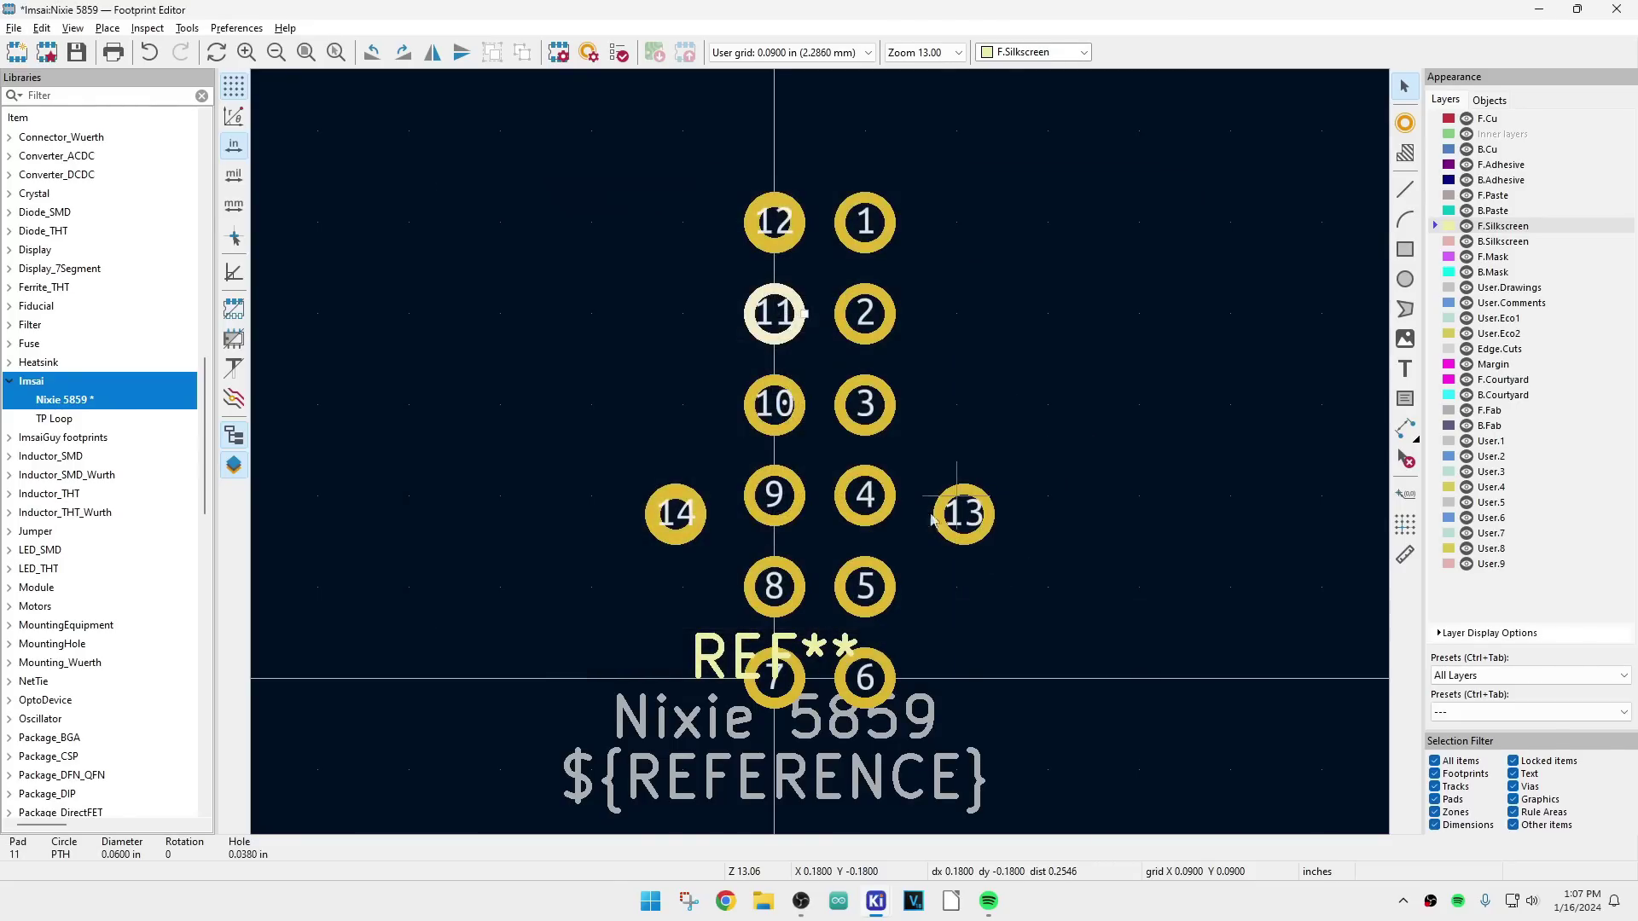
{"action": "double_click", "coordinate": [786, 248]}
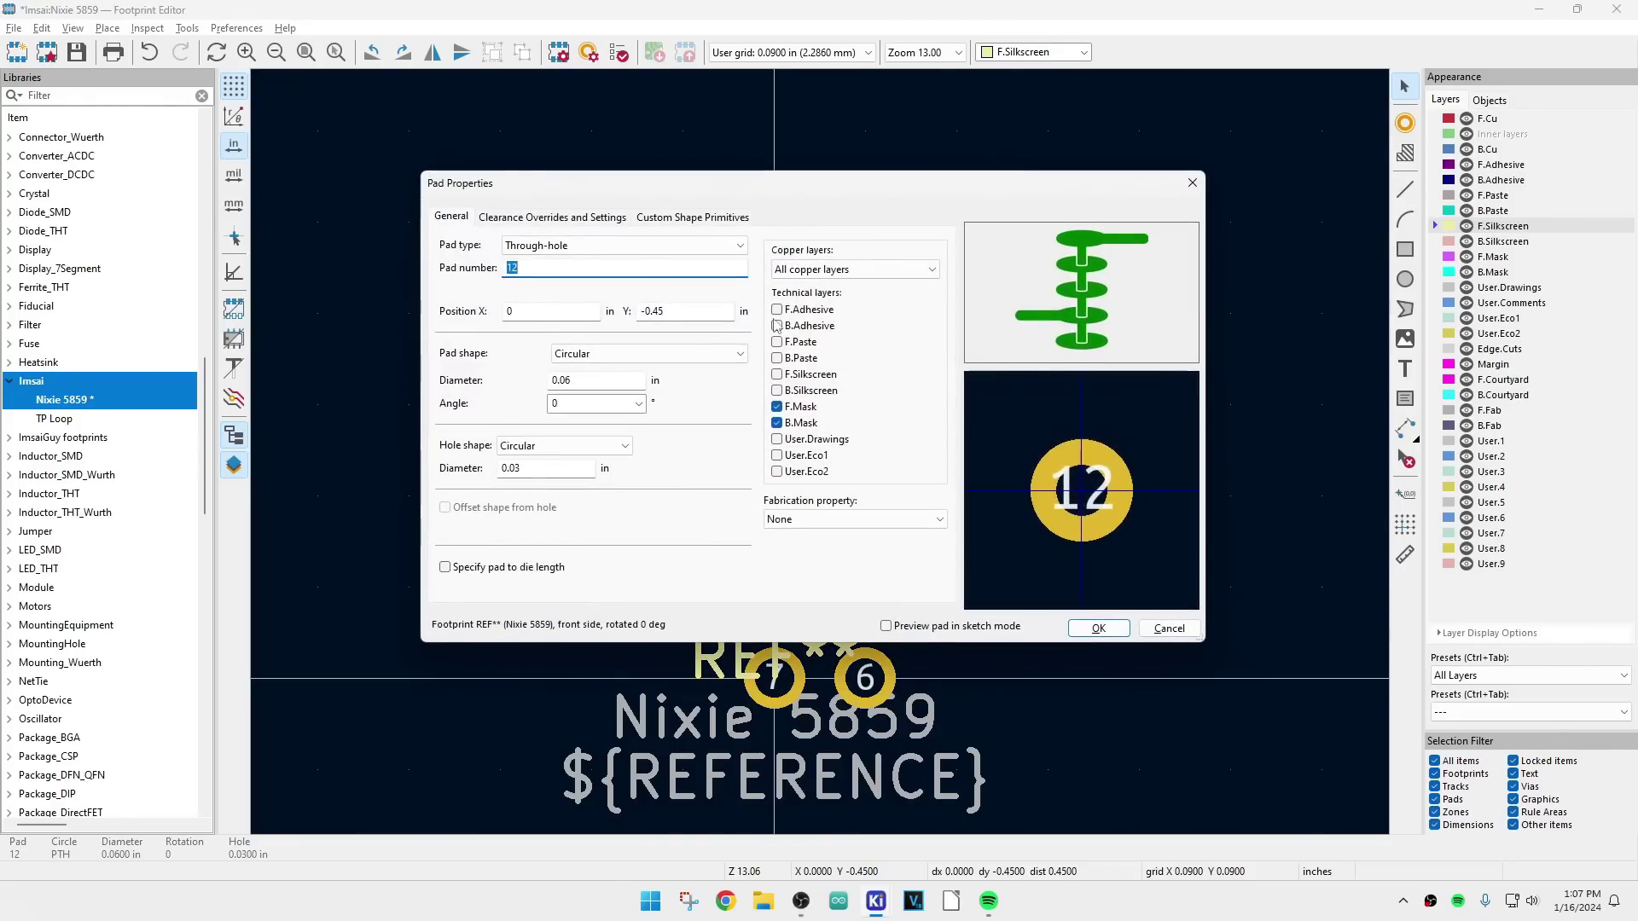
{"action": "left_click", "coordinate": [570, 467]}
{"action": "type", "text": "8"}
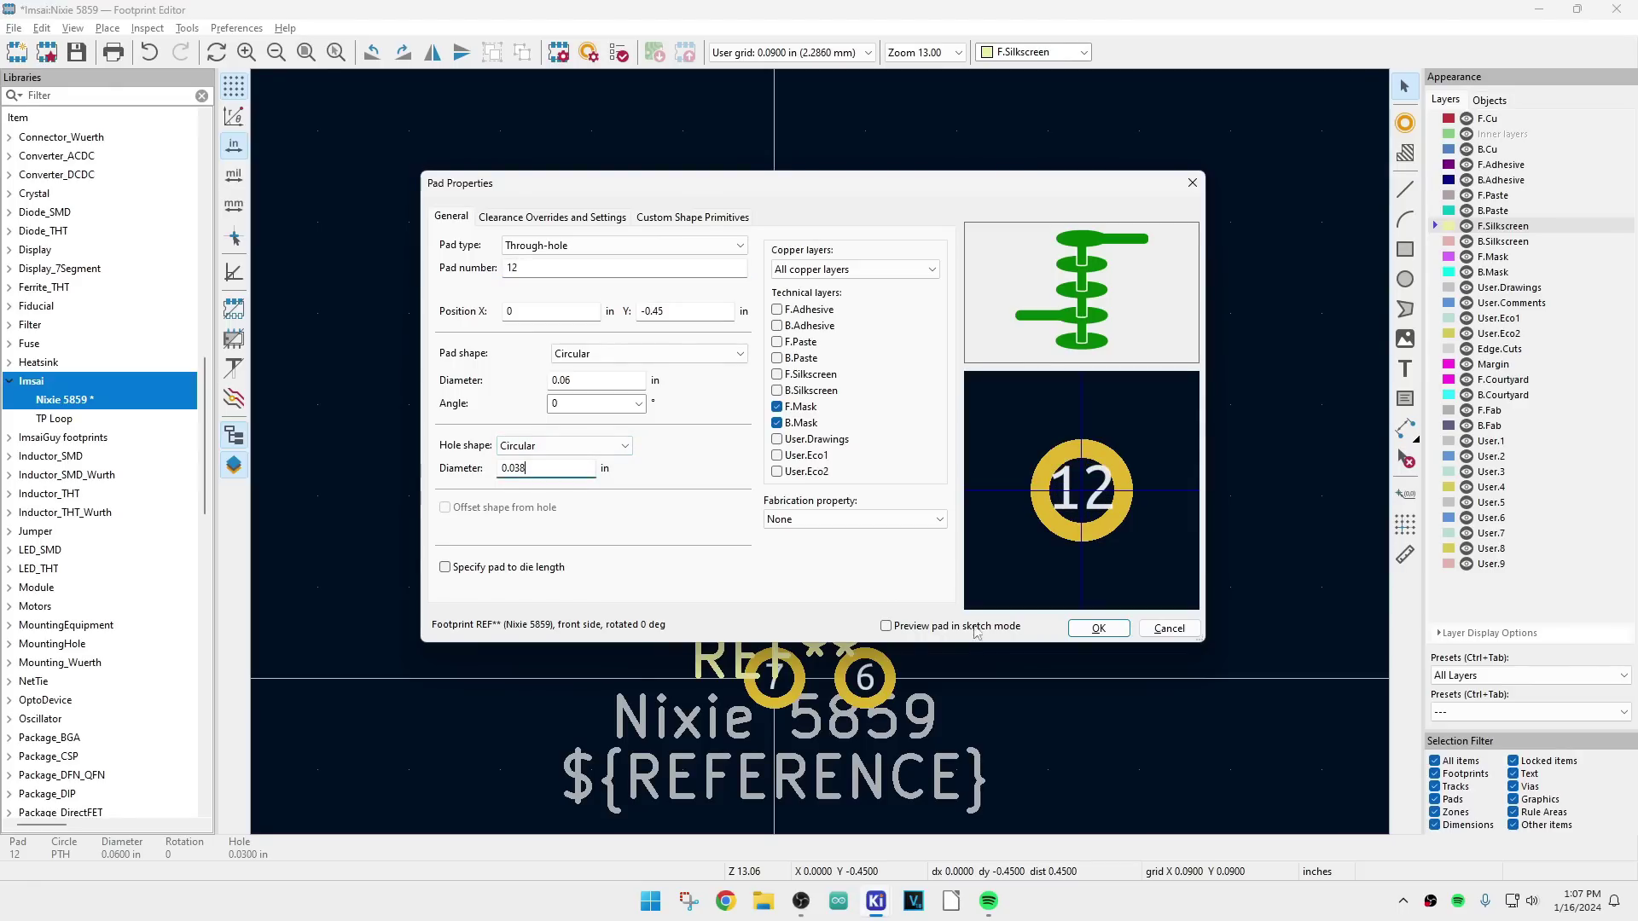
{"action": "left_click", "coordinate": [1081, 629]}
Step: Enlarge pad 14's hole to 0.038 in and save the Nixie 5859 footprint
{"action": "left_click", "coordinate": [673, 540]}
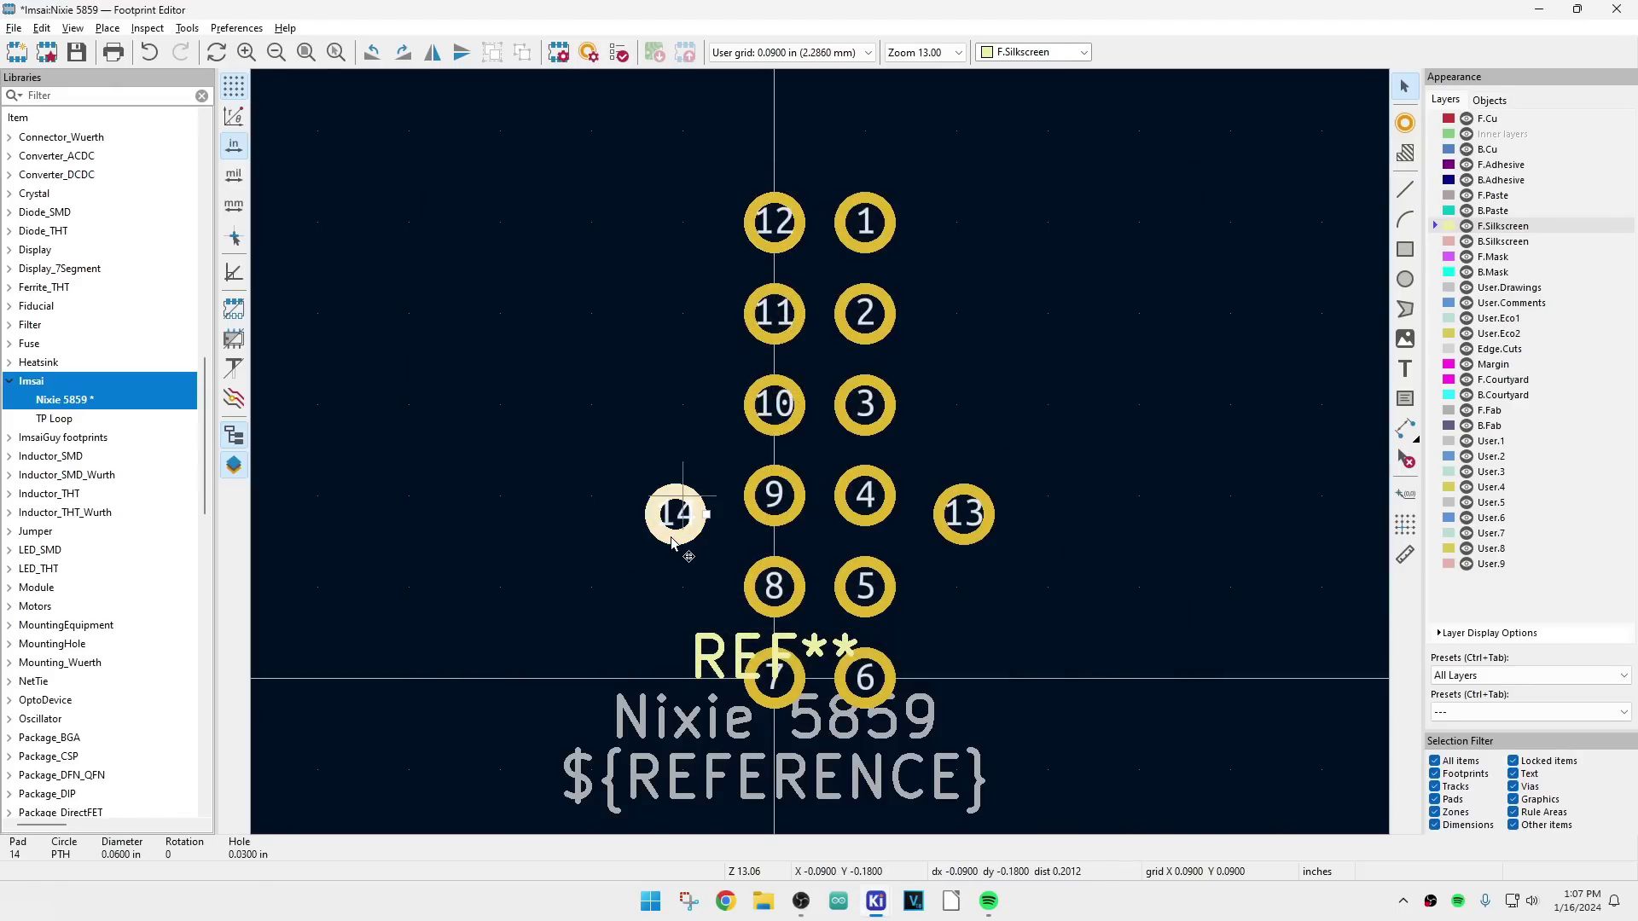
{"action": "double_click", "coordinate": [673, 540]}
{"action": "left_click", "coordinate": [554, 468]}
{"action": "type", "text": "8"}
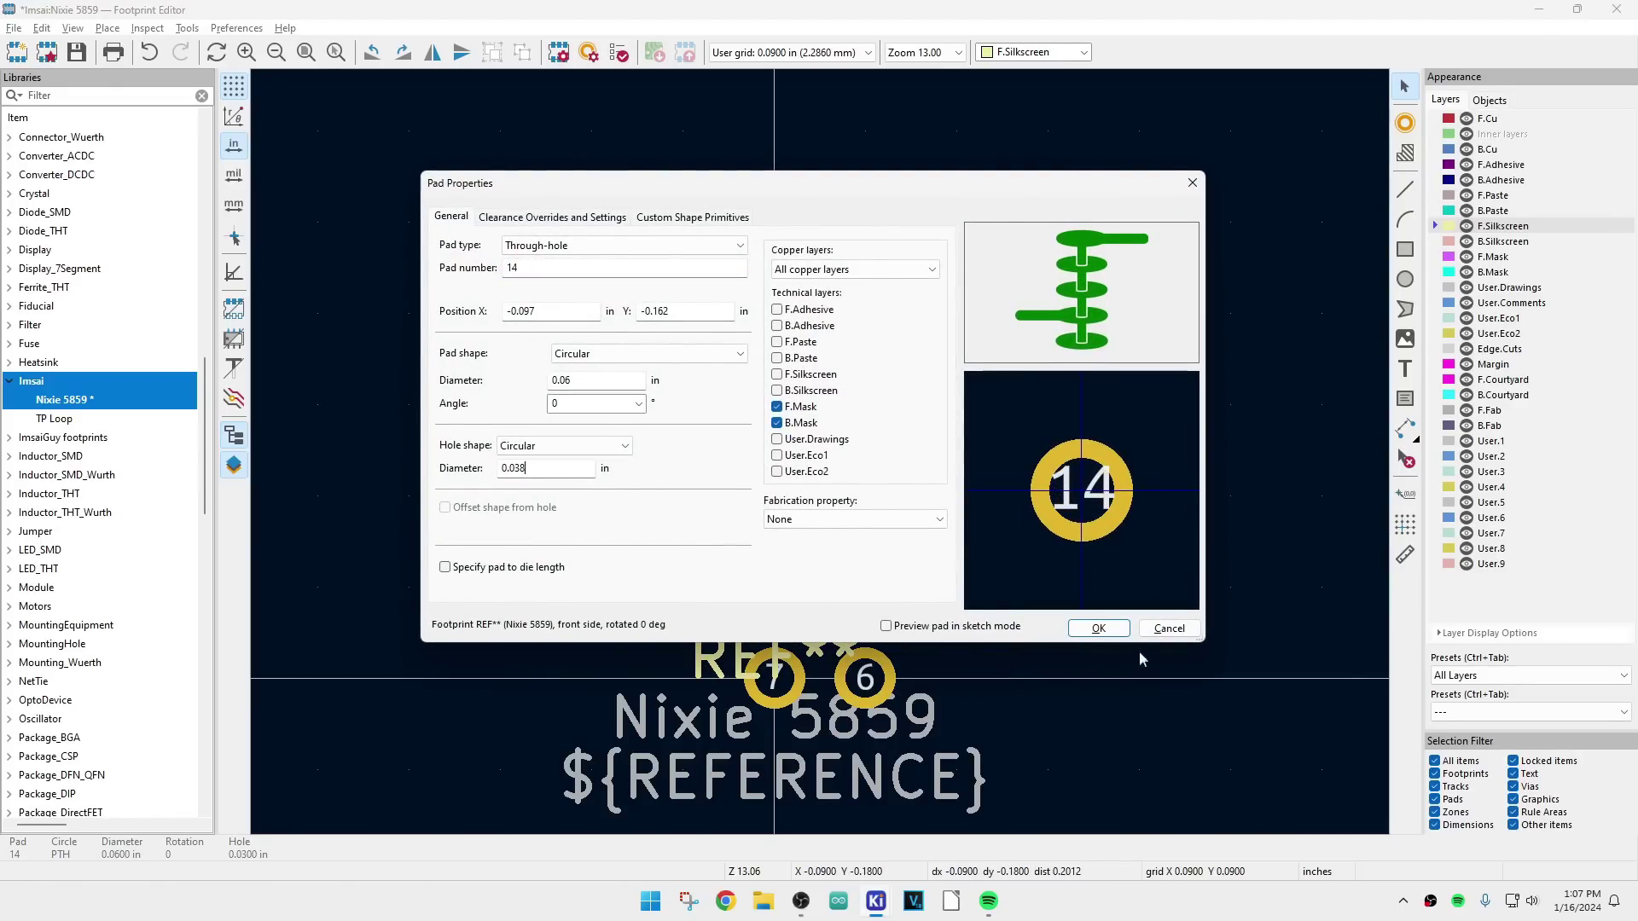
{"action": "left_click", "coordinate": [1099, 629]}
{"action": "left_click", "coordinate": [1130, 610]}
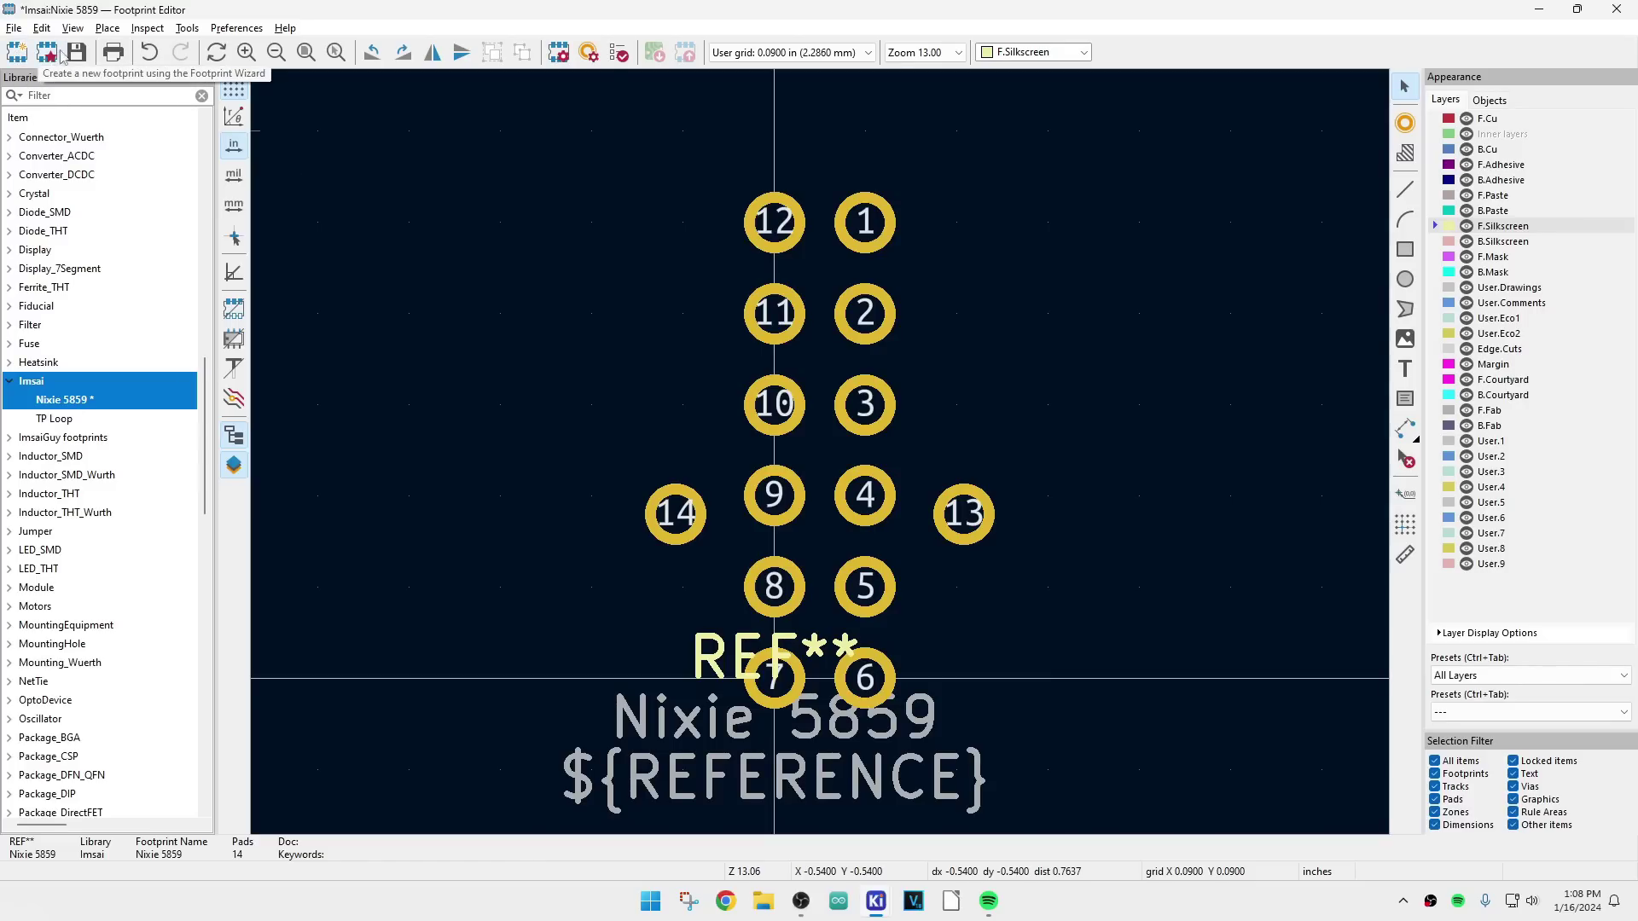
{"action": "left_click", "coordinate": [77, 53]}
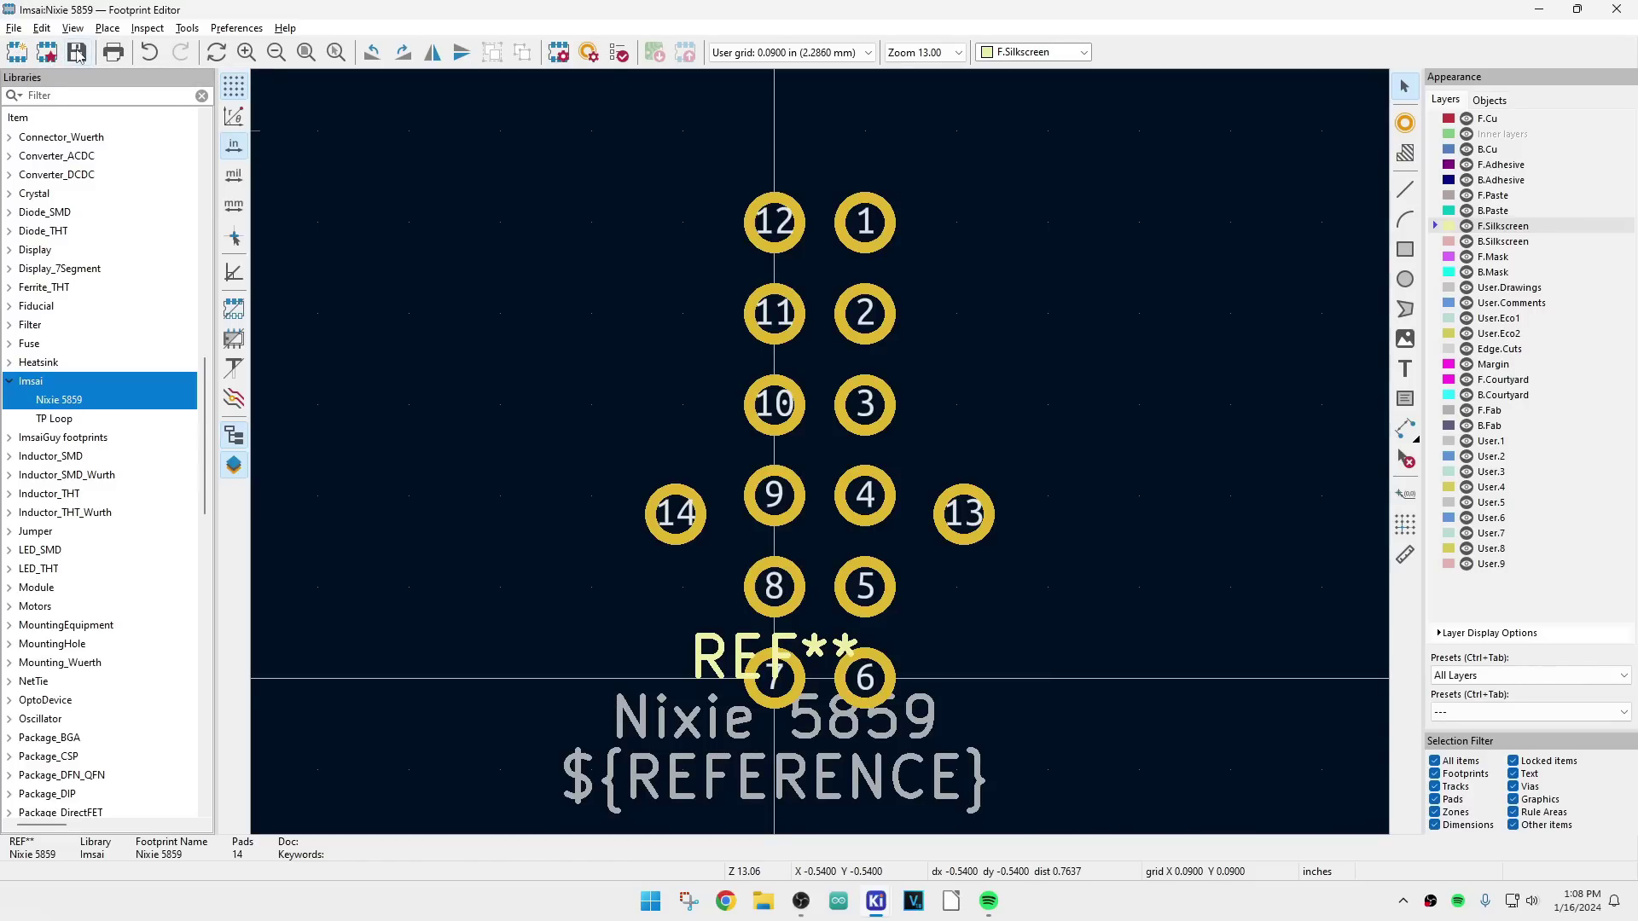
Step: Close the Footprint Editor and open Nixie I2C.kicad_pcb in the PCB Editor
{"action": "left_click", "coordinate": [1617, 9]}
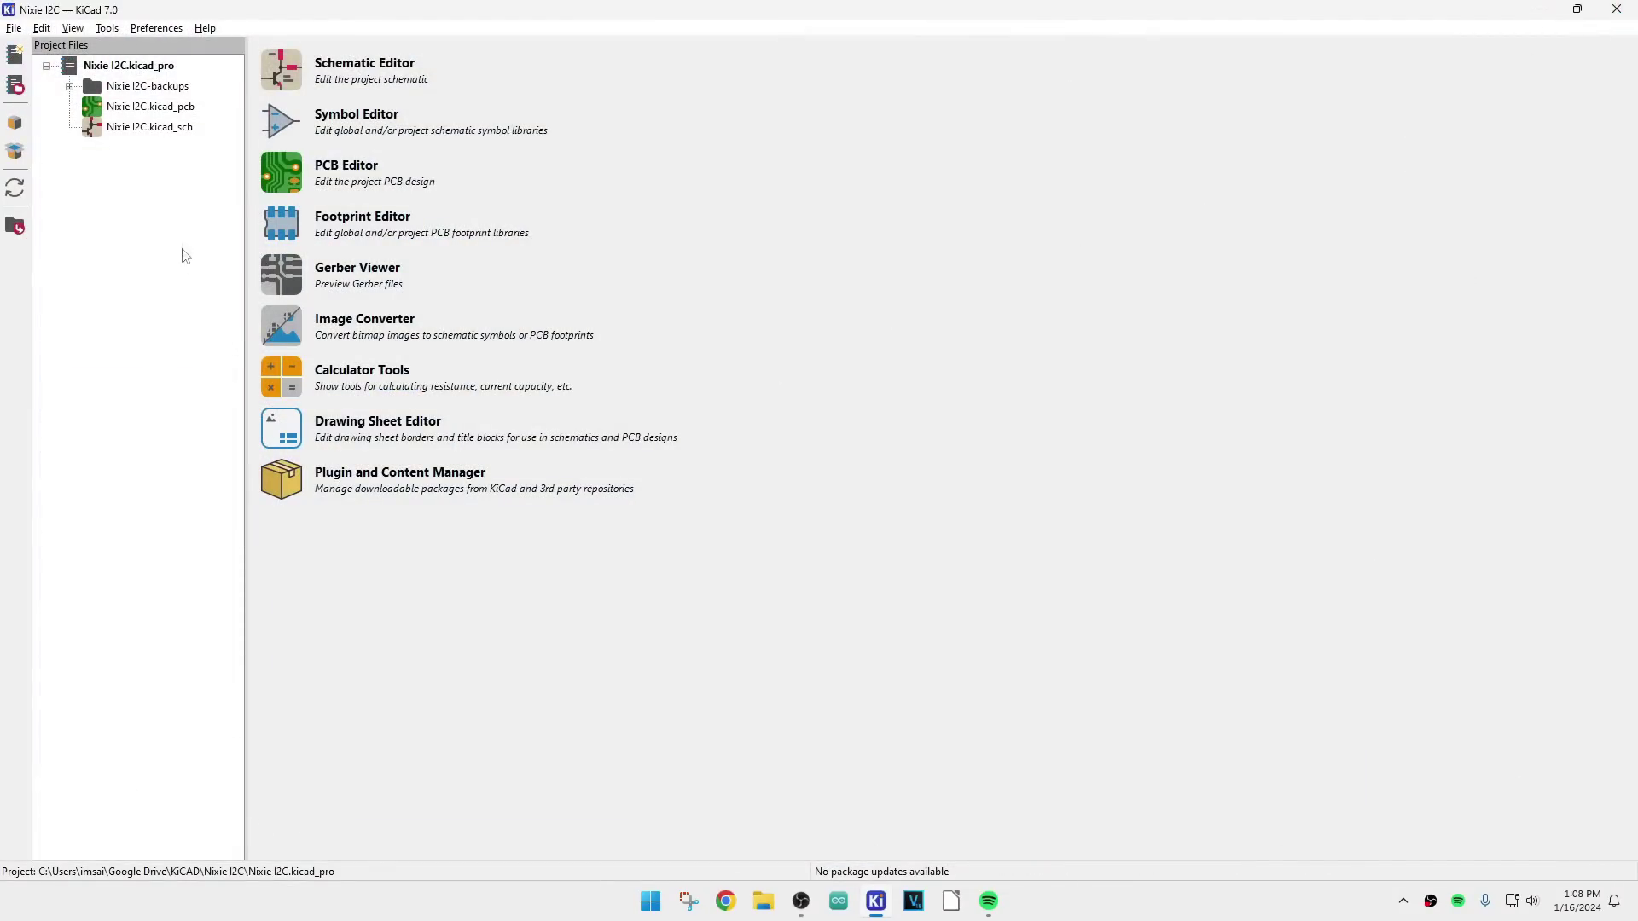
{"action": "left_click", "coordinate": [129, 109]}
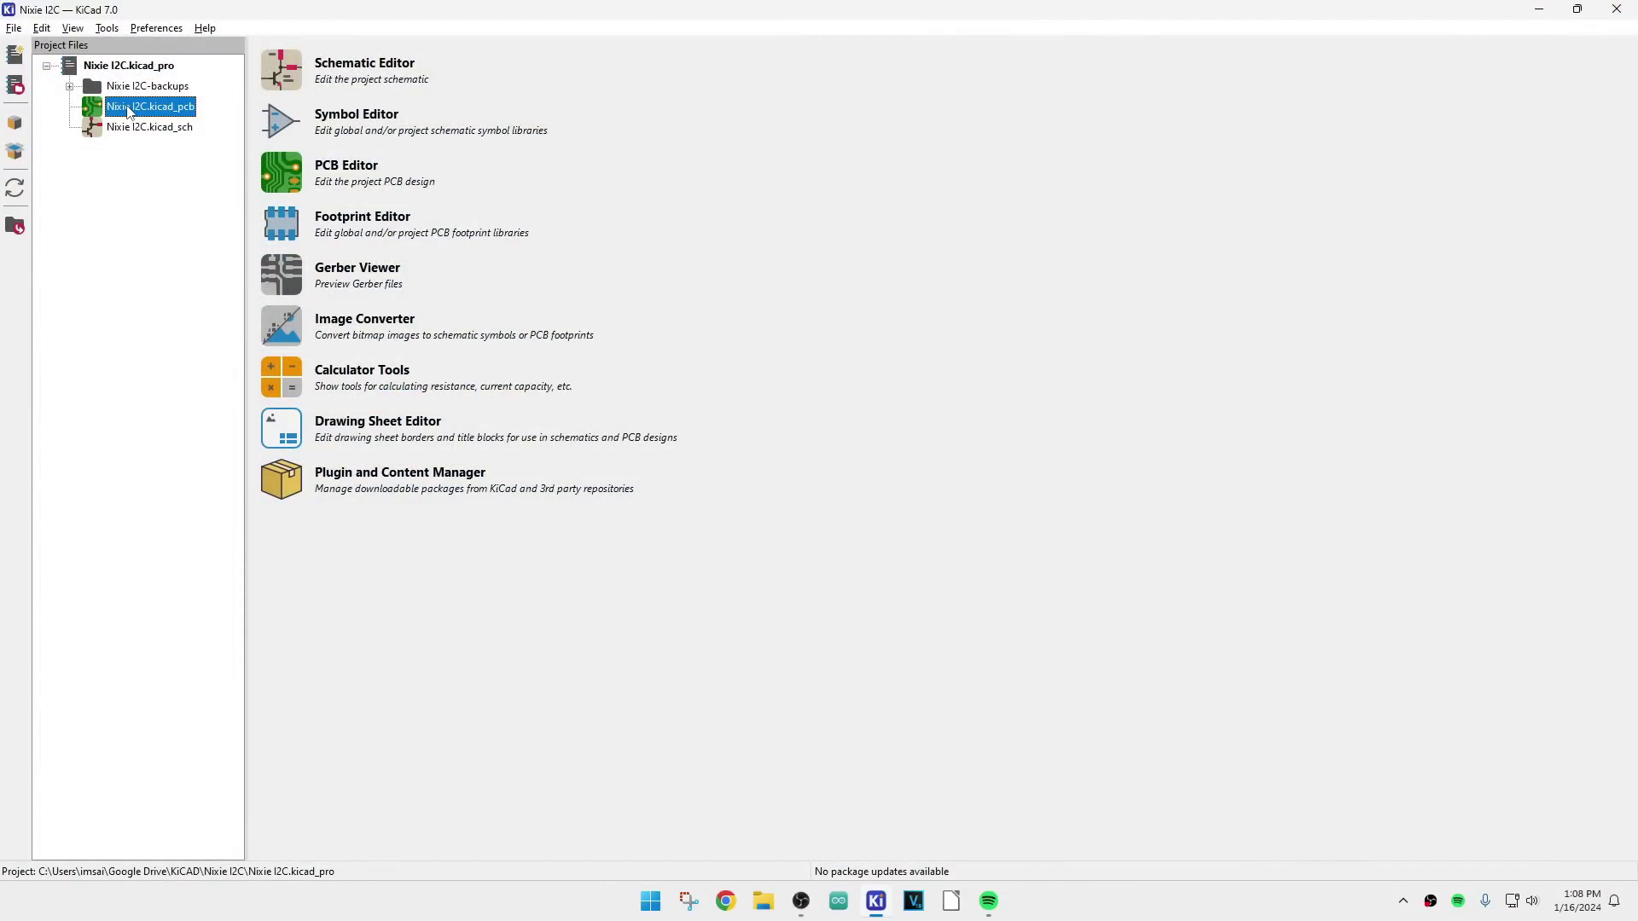
{"action": "double_click", "coordinate": [130, 109]}
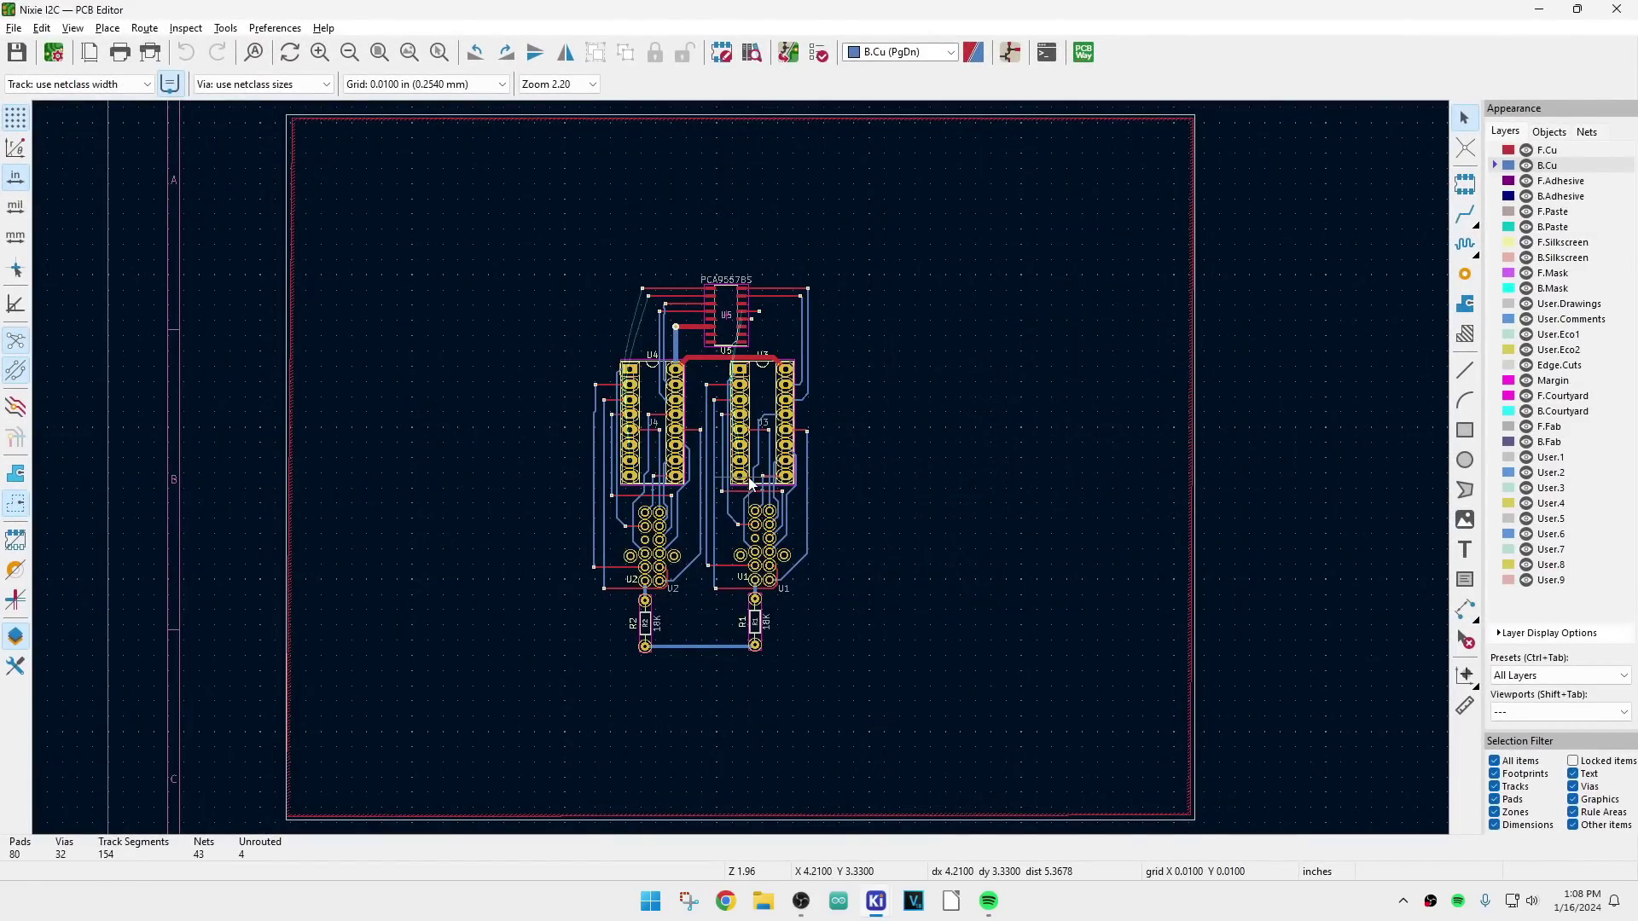
Step: Start a distance measurement from U2 pin 6, then abandon it
{"action": "scroll", "coordinate": [699, 547], "scroll_direction": "up", "scroll_amount": 2}
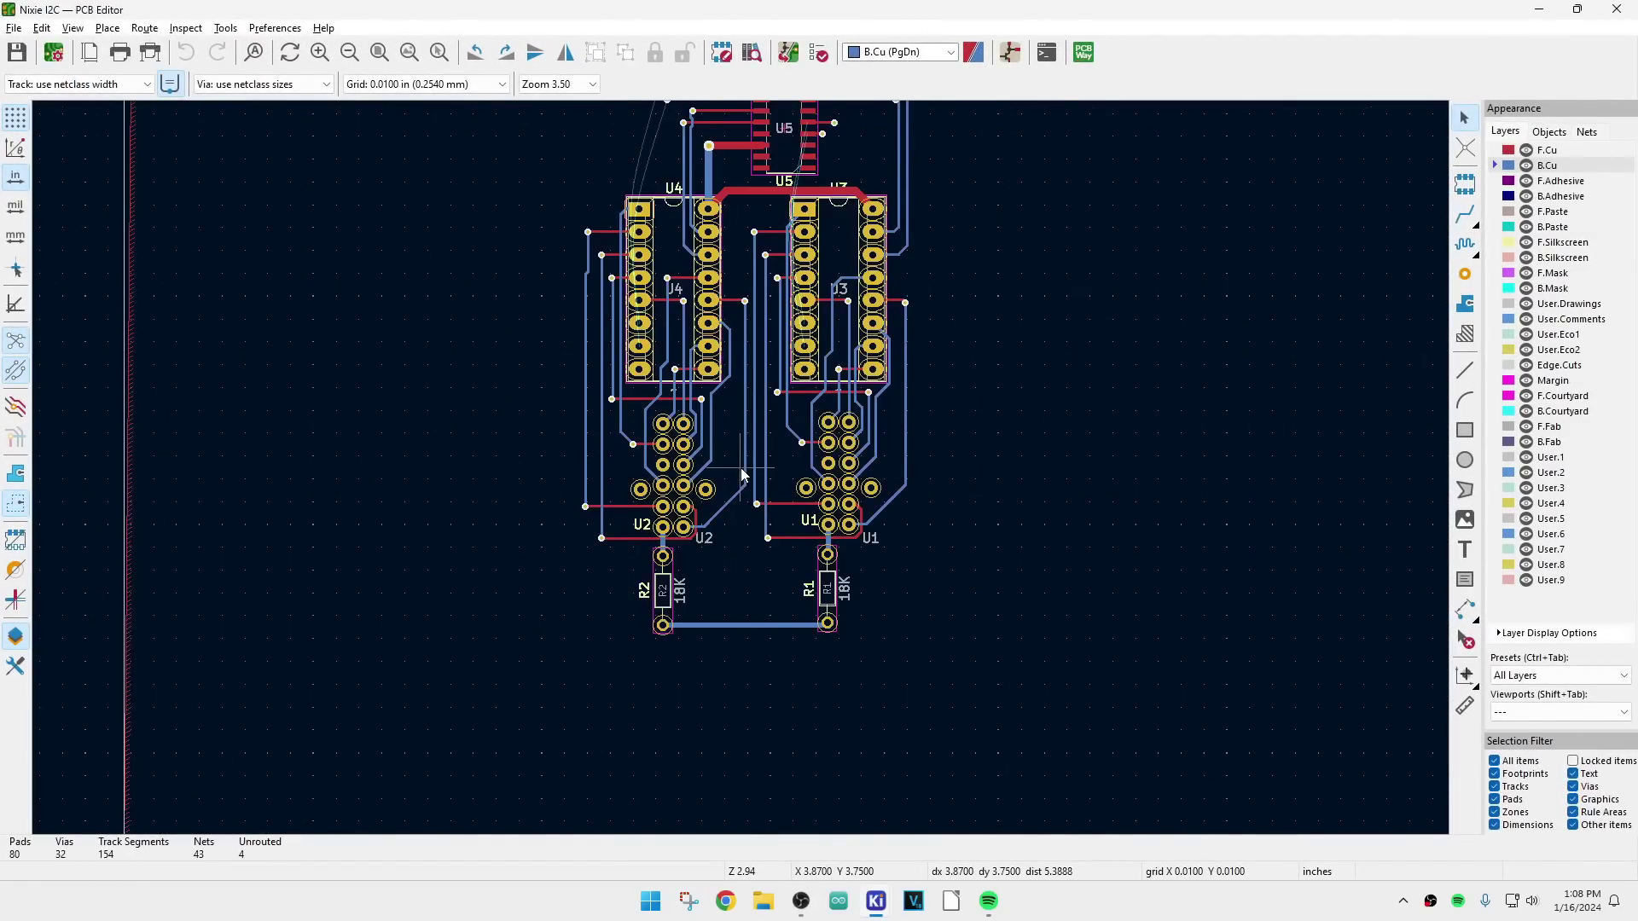
{"action": "scroll", "coordinate": [740, 468], "scroll_direction": "up", "scroll_amount": 5}
{"action": "scroll", "coordinate": [741, 467], "scroll_direction": "down", "scroll_amount": 3}
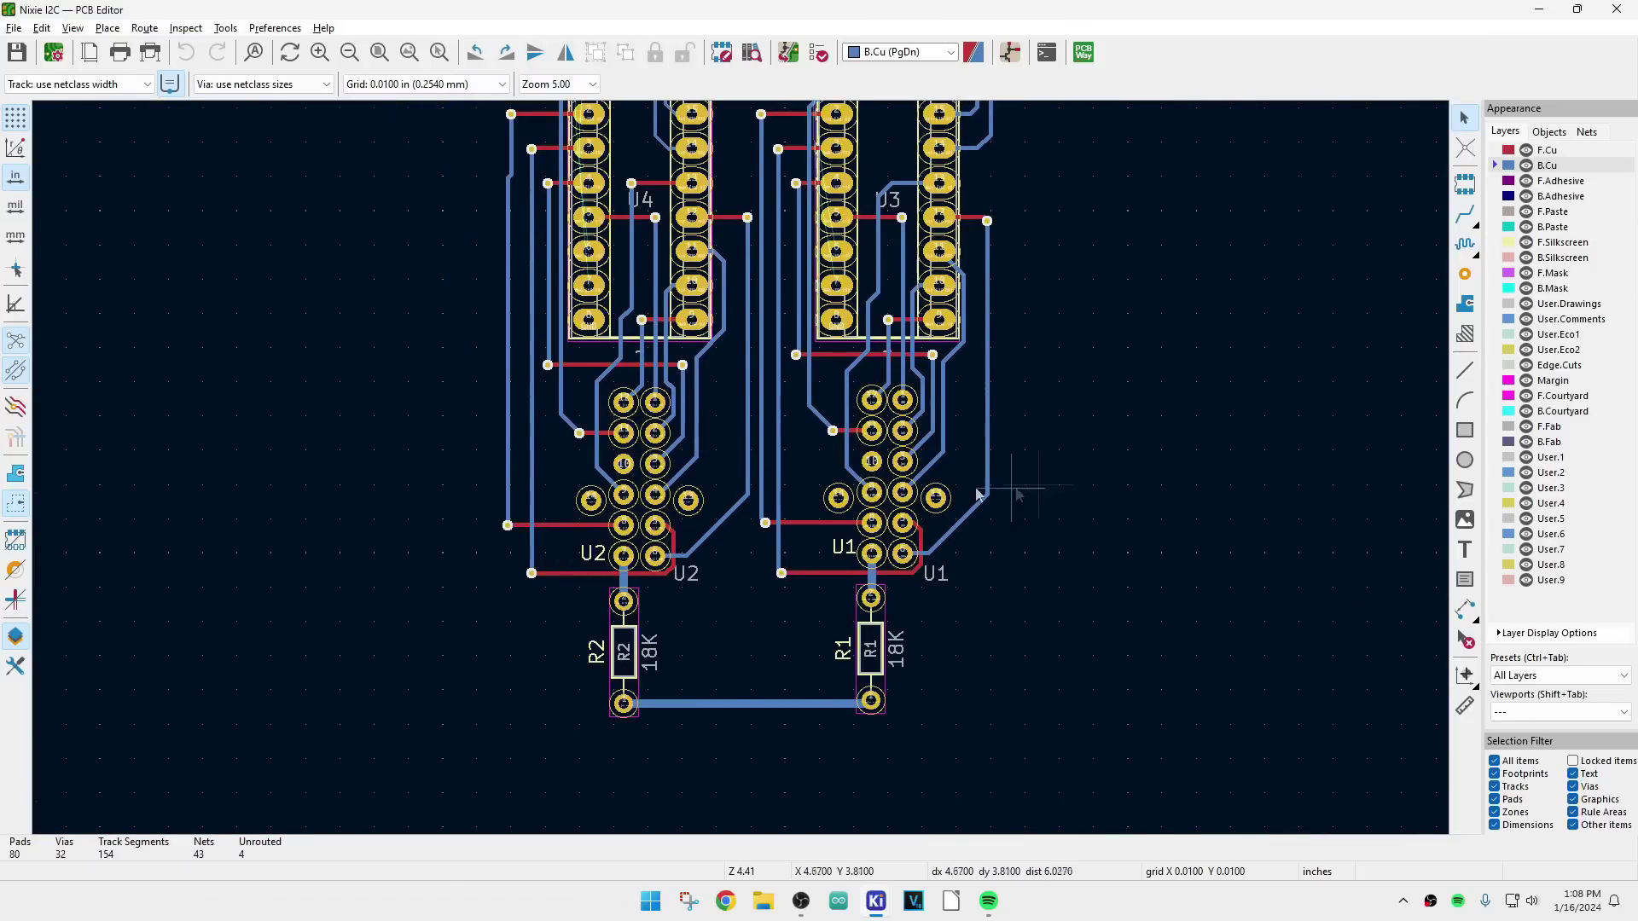
{"action": "scroll", "coordinate": [741, 467], "scroll_direction": "down", "scroll_amount": 3}
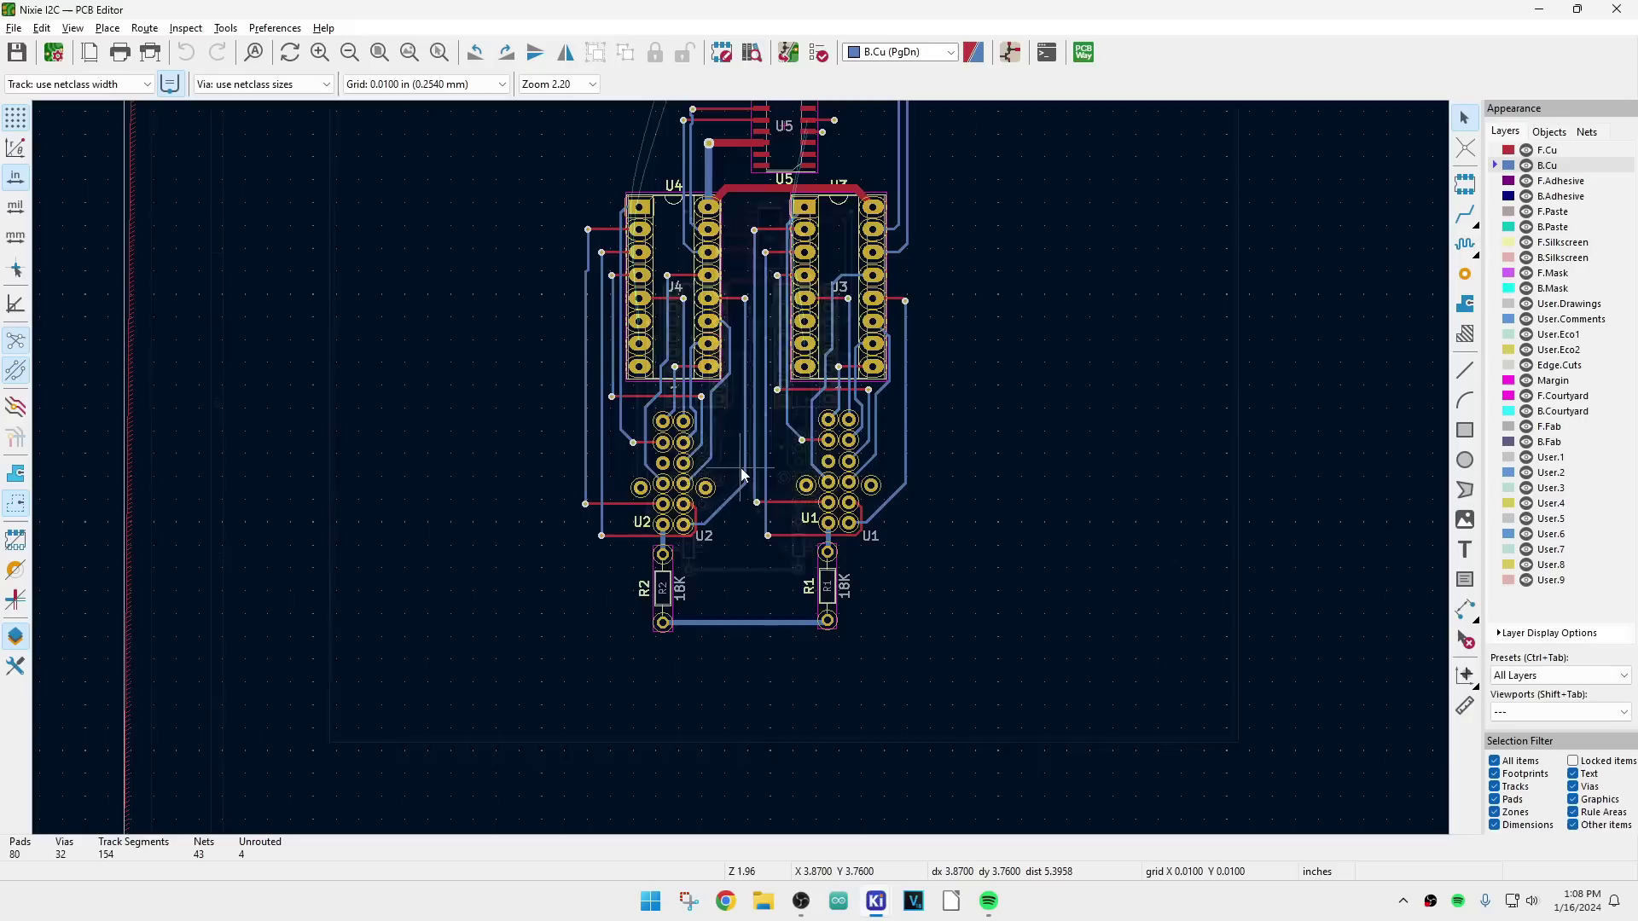
{"action": "scroll", "coordinate": [740, 468], "scroll_direction": "down", "scroll_amount": 1}
{"action": "scroll", "coordinate": [740, 468], "scroll_direction": "up", "scroll_amount": 6}
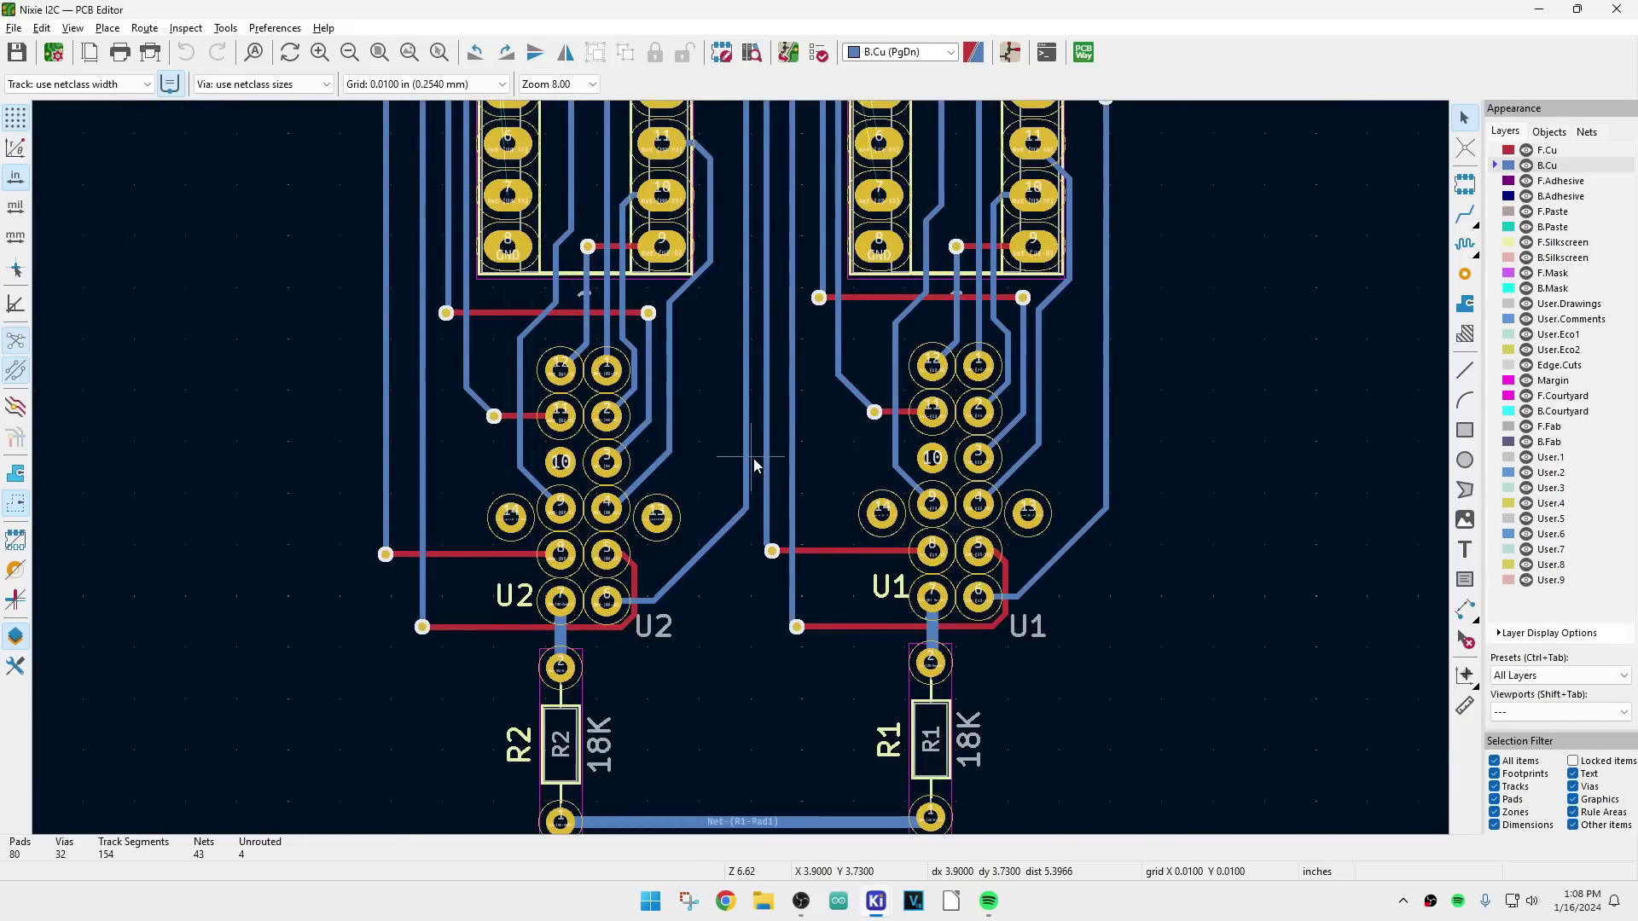
{"action": "scroll", "coordinate": [742, 467], "scroll_direction": "down", "scroll_amount": 3}
{"action": "scroll", "coordinate": [742, 469], "scroll_direction": "up", "scroll_amount": 3}
{"action": "scroll", "coordinate": [742, 469], "scroll_direction": "down", "scroll_amount": 1}
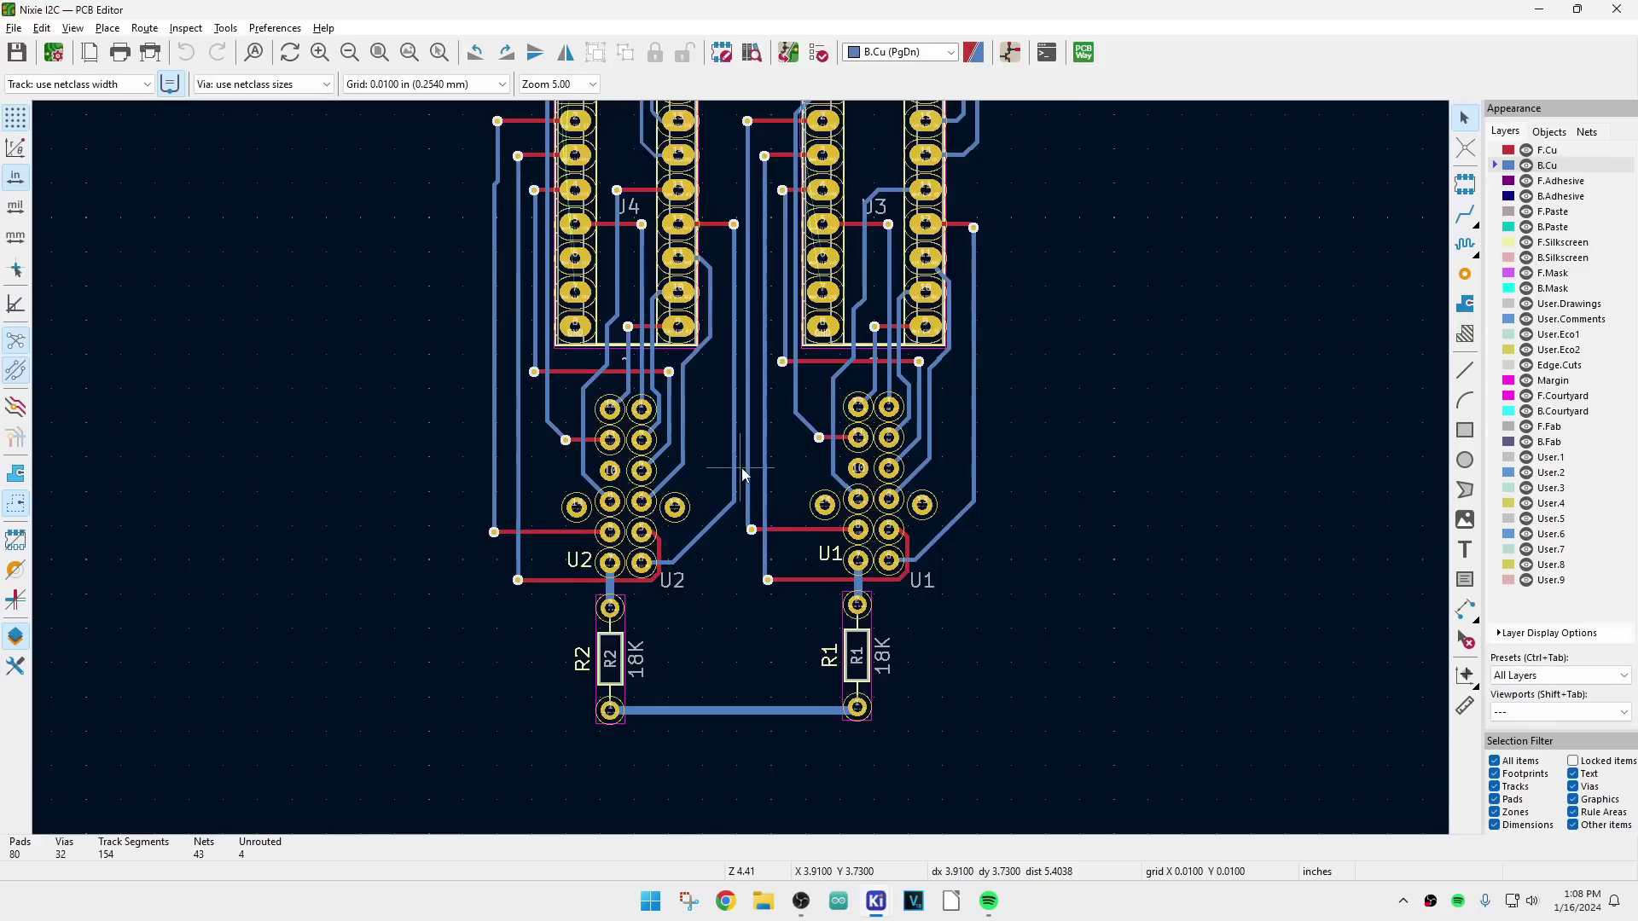
{"action": "left_click", "coordinate": [1473, 616]}
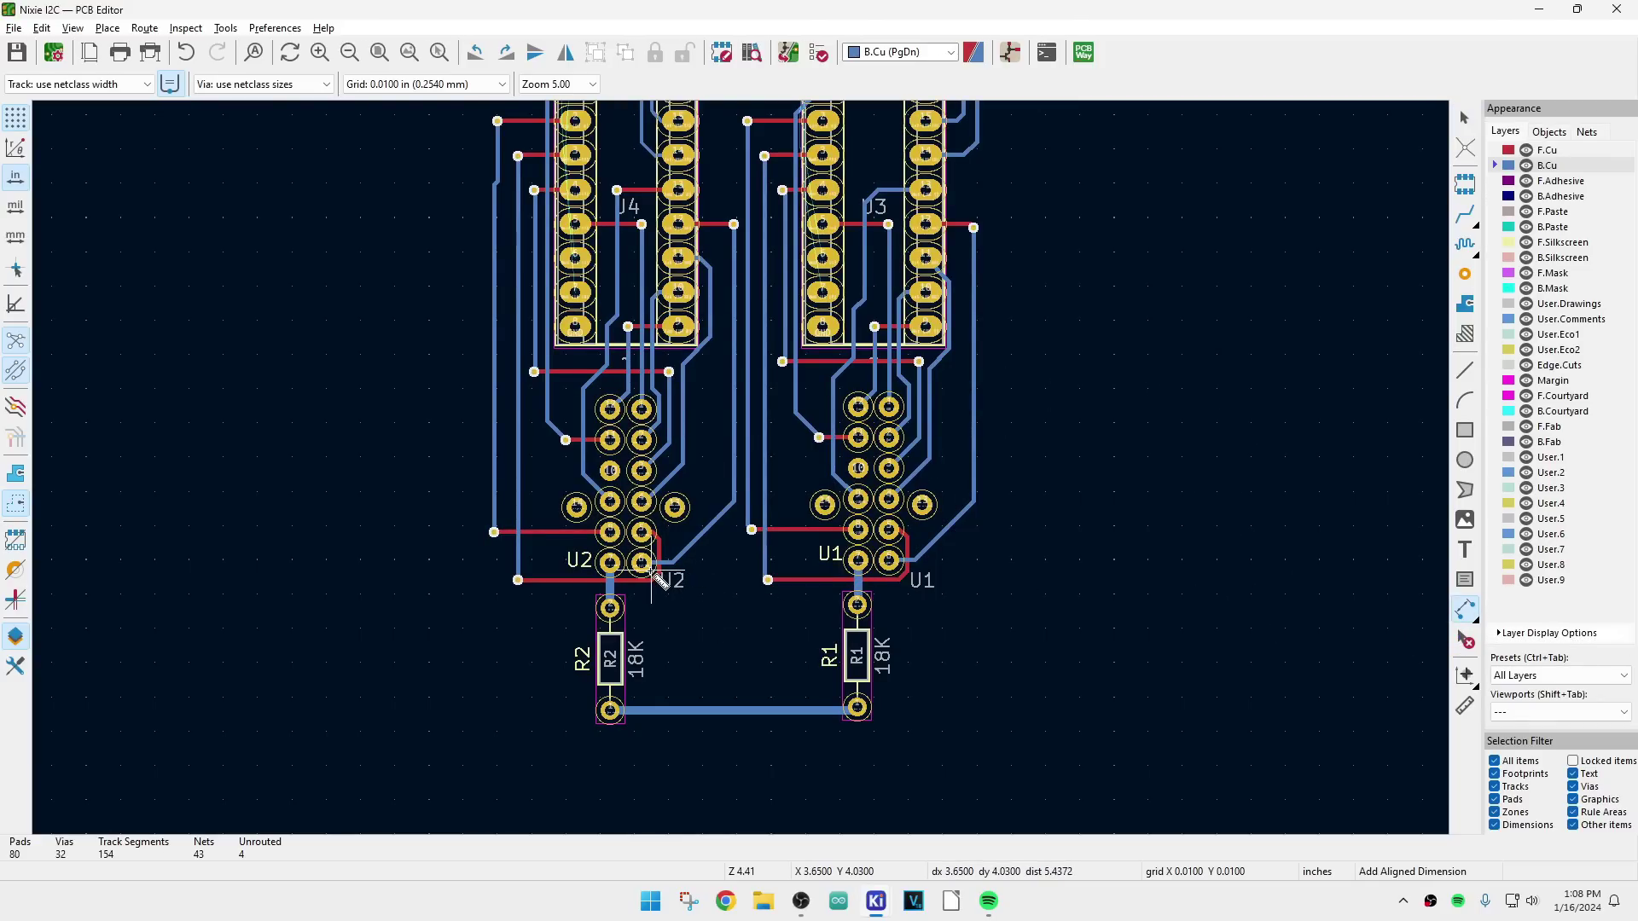
{"action": "scroll", "coordinate": [648, 570], "scroll_direction": "up", "scroll_amount": 1}
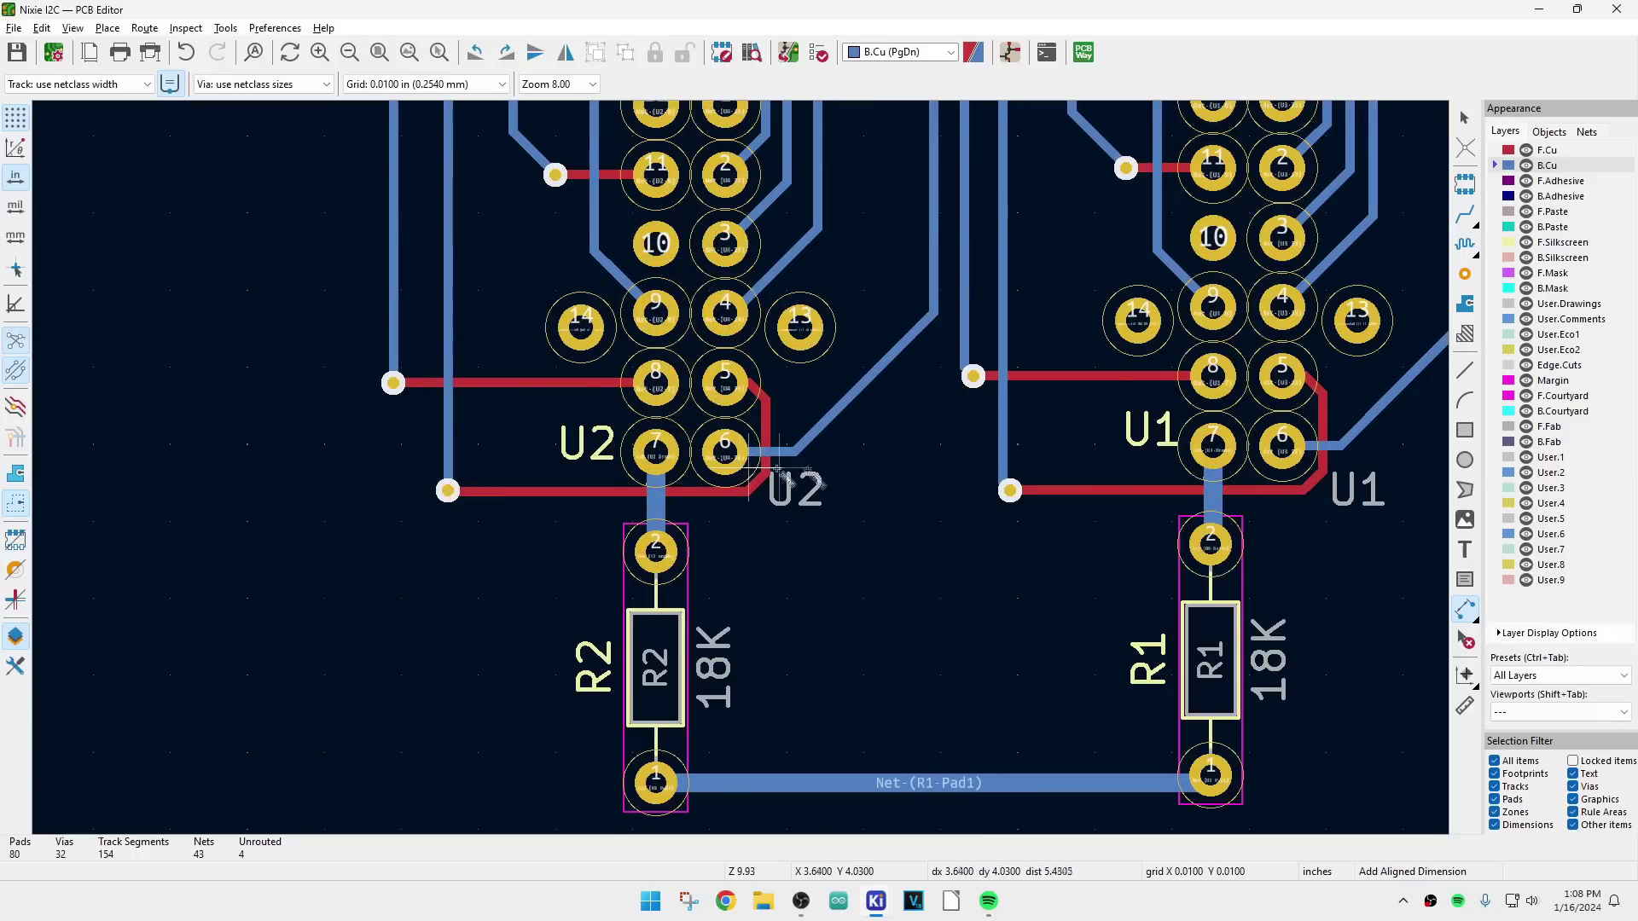
{"action": "left_click", "coordinate": [732, 459]}
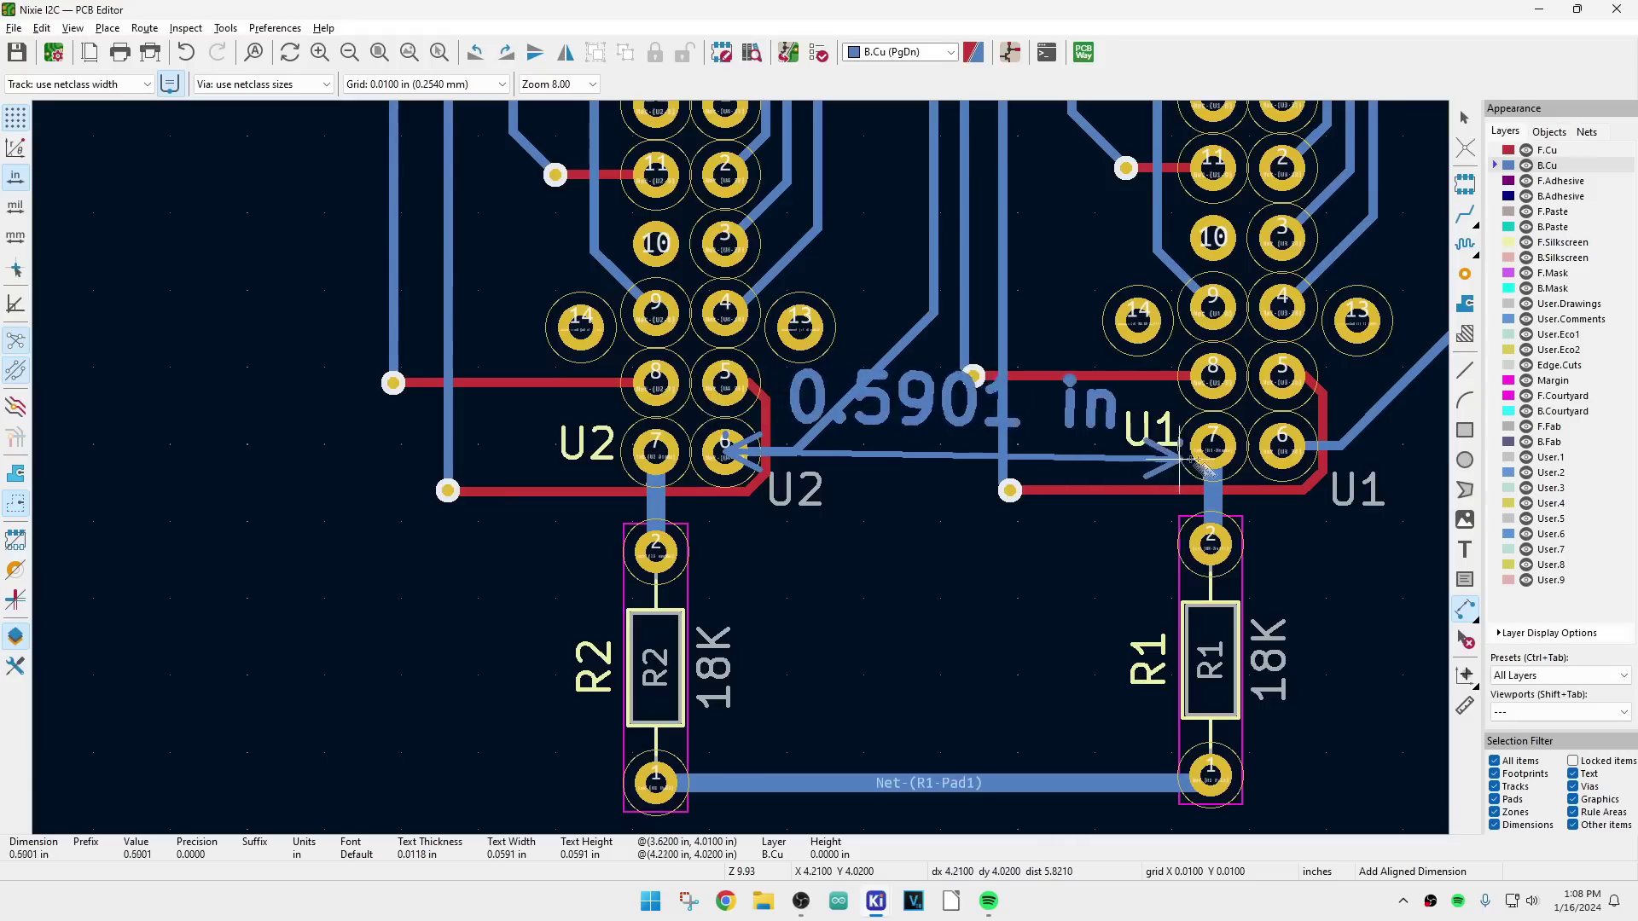
{"action": "right_click", "coordinate": [1283, 454]}
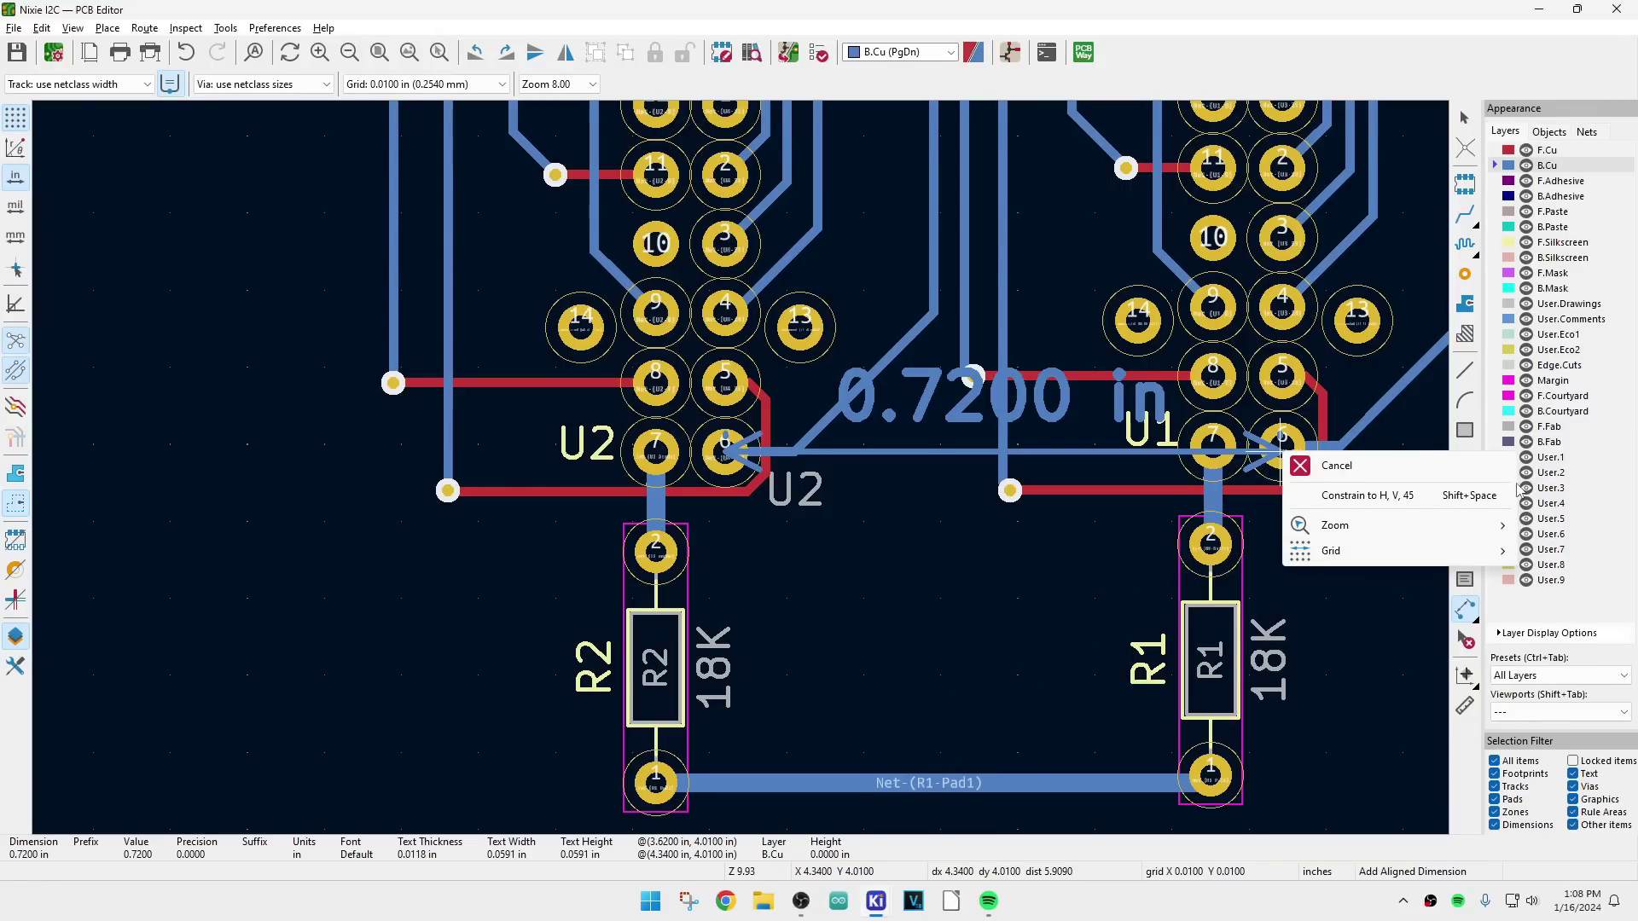
{"action": "key", "text": "Escape"}
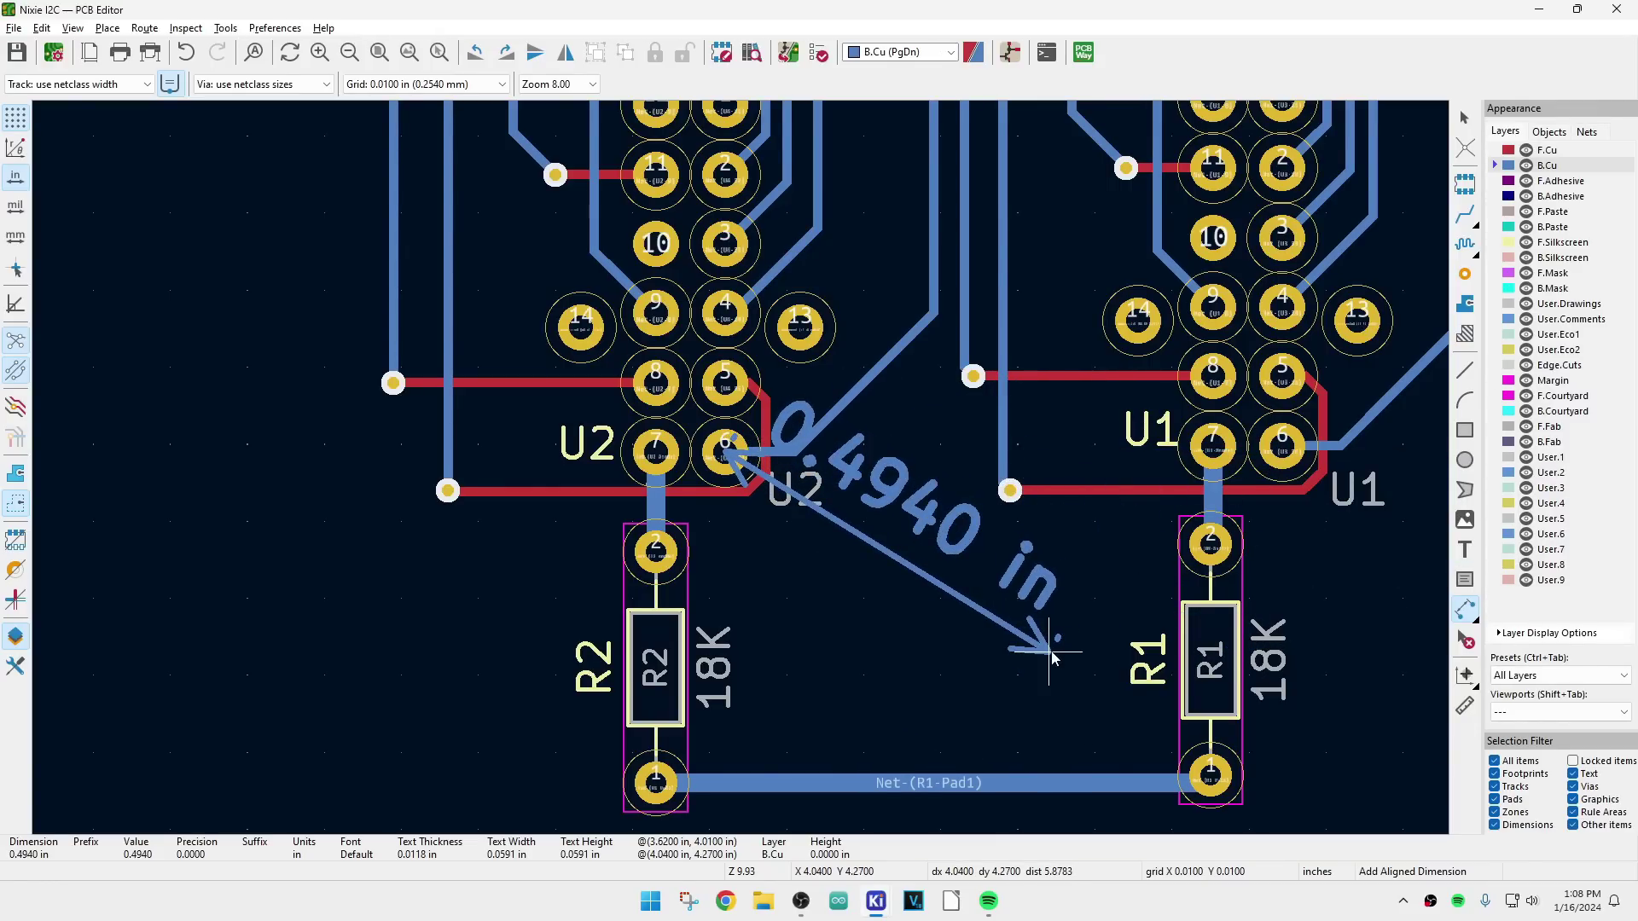
{"action": "key", "text": "Escape"}
{"action": "key", "text": "Escape"}
Step: Show the available track width choices from the toolbar dropdown
{"action": "scroll", "coordinate": [998, 622], "scroll_direction": "up", "scroll_amount": 4}
{"action": "scroll", "coordinate": [741, 466], "scroll_direction": "down", "scroll_amount": 9}
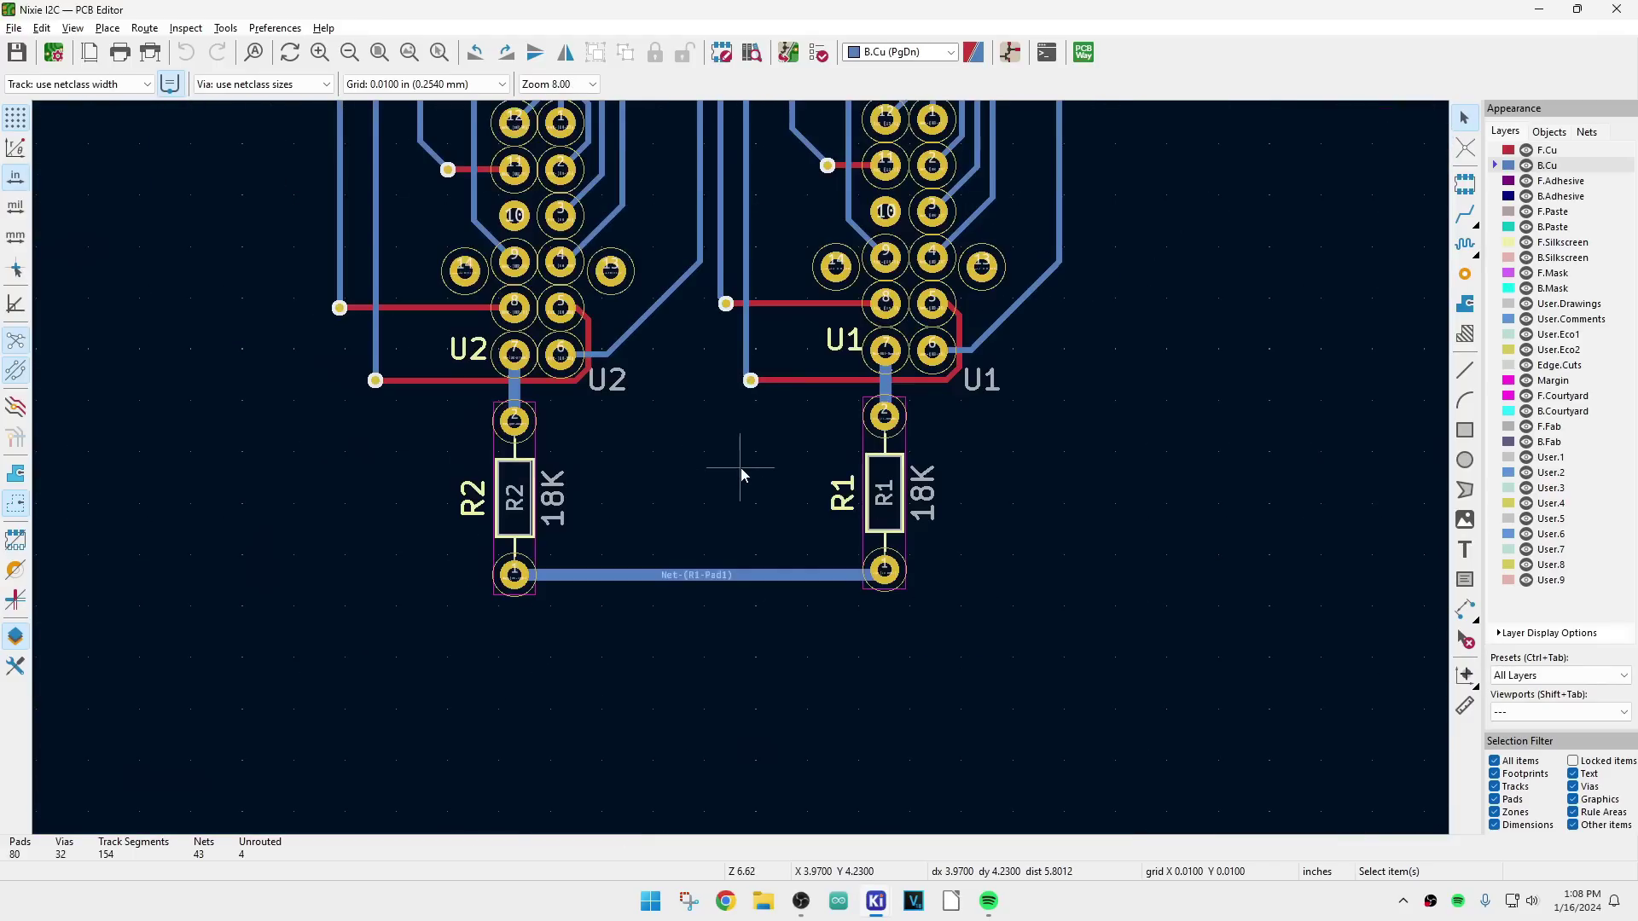
{"action": "scroll", "coordinate": [751, 403], "scroll_direction": "up", "scroll_amount": 3}
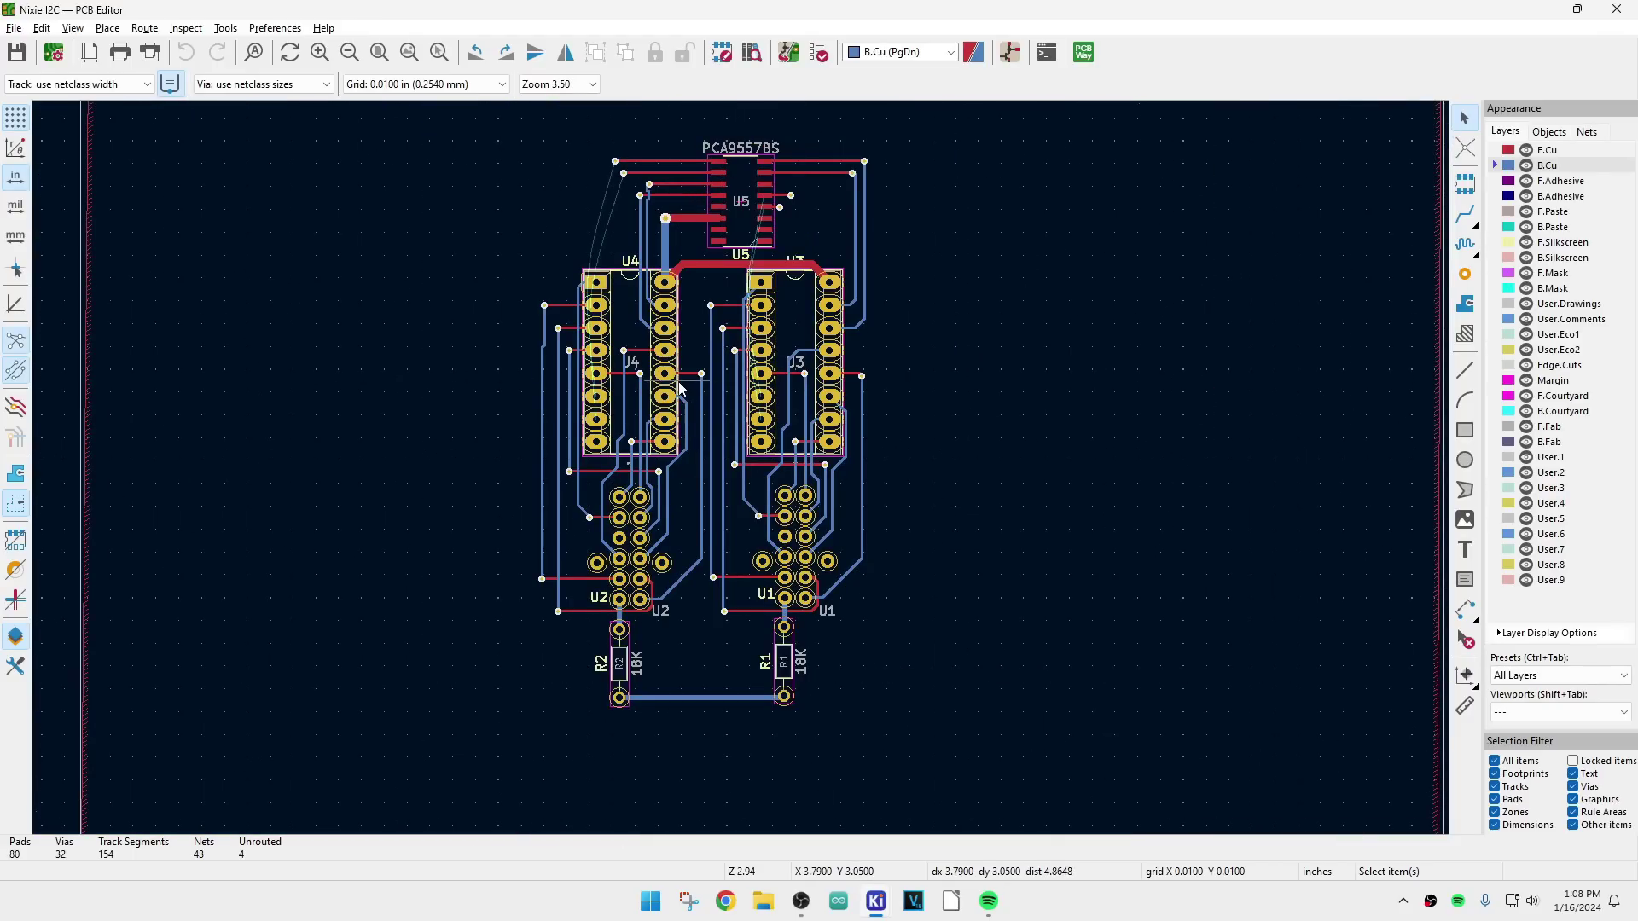
{"action": "scroll", "coordinate": [563, 526], "scroll_direction": "up", "scroll_amount": 10}
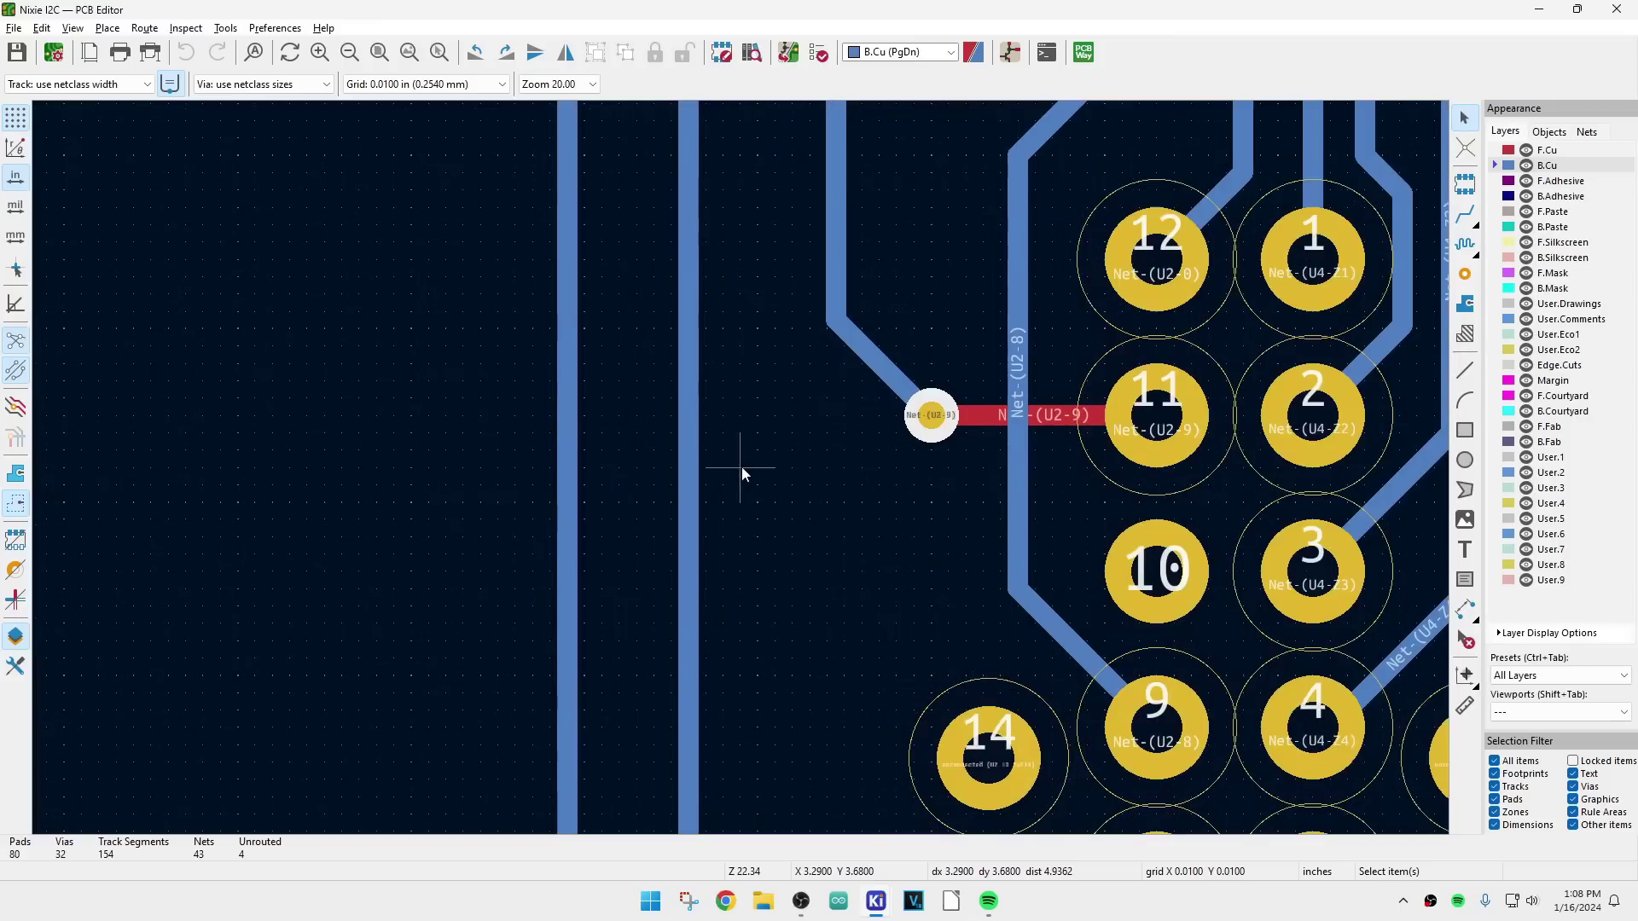
{"action": "scroll", "coordinate": [955, 485], "scroll_direction": "down", "scroll_amount": 3}
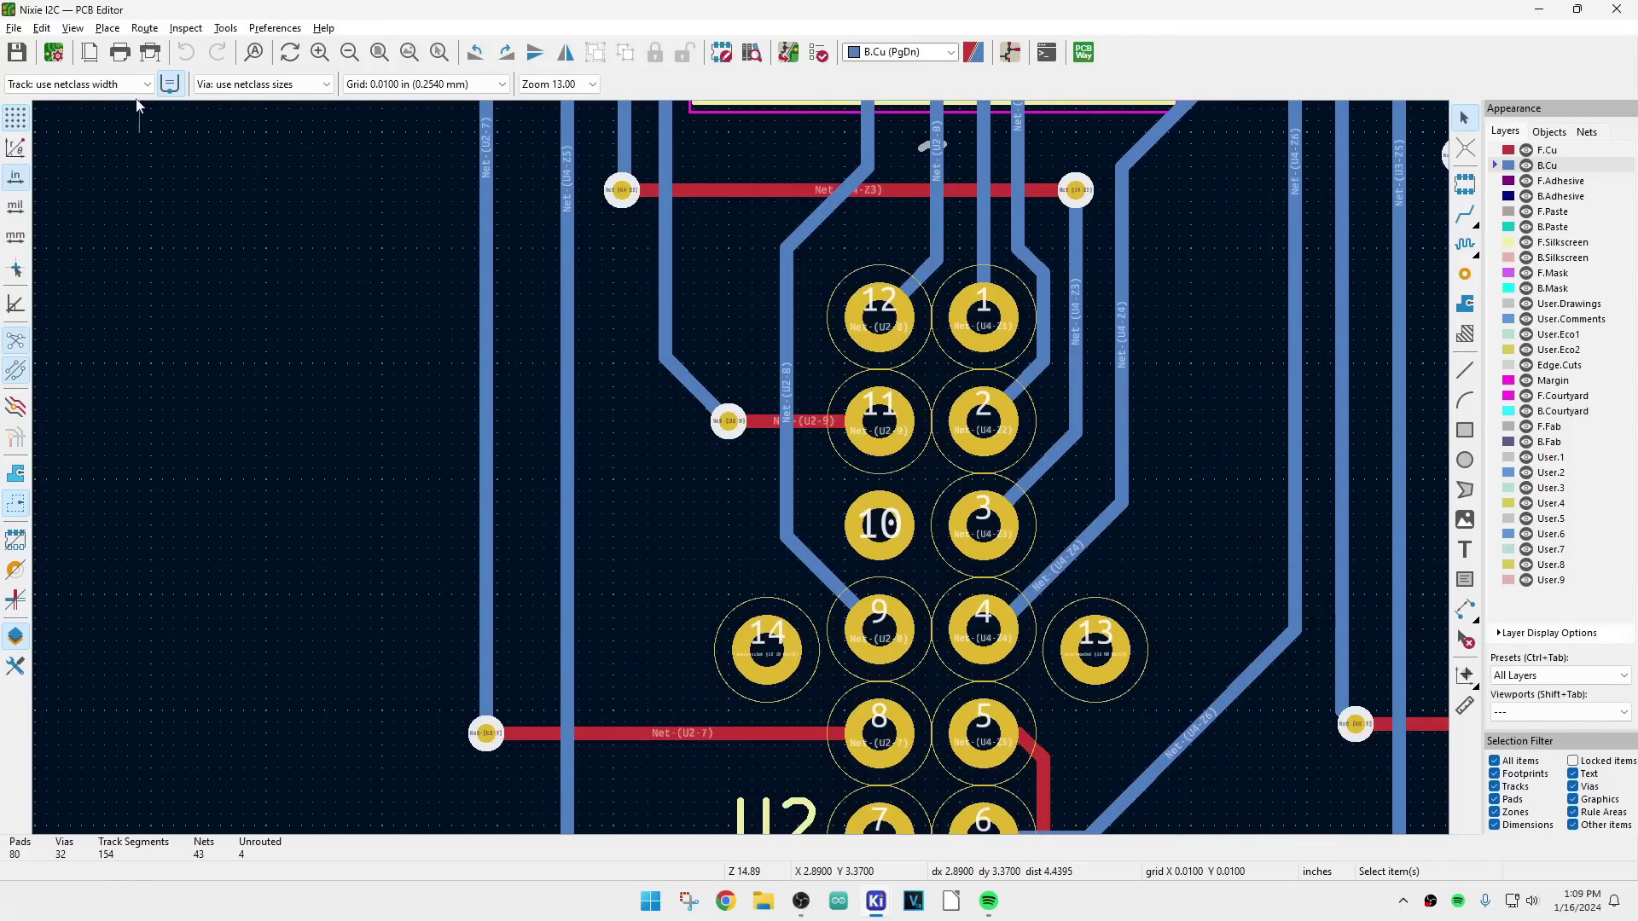
{"action": "left_click", "coordinate": [47, 84]}
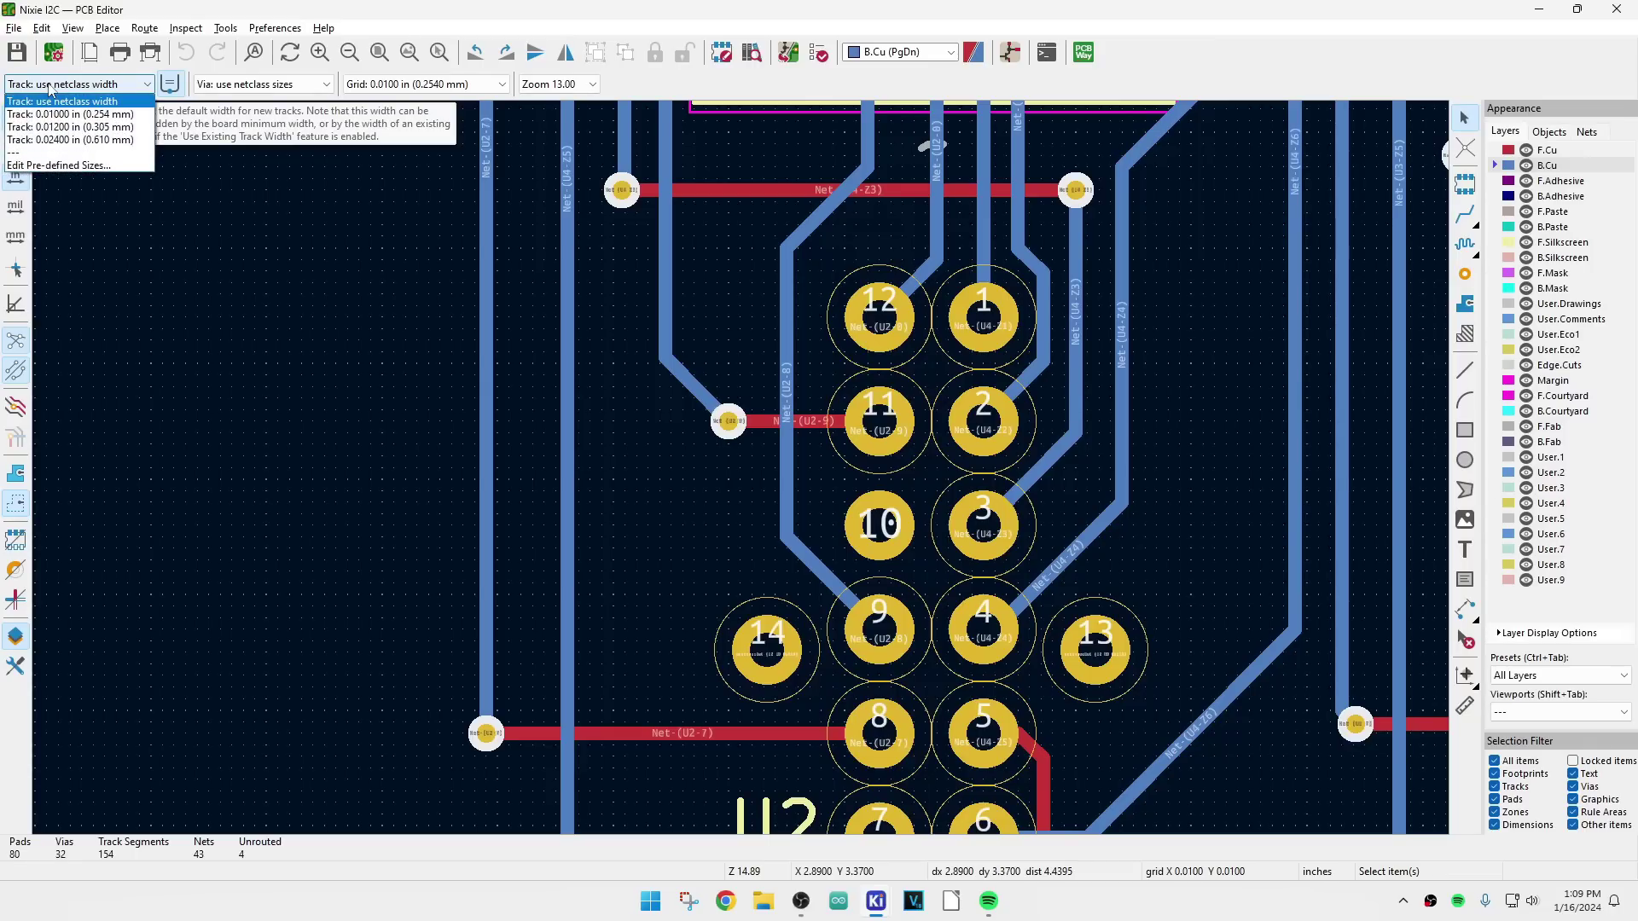
{"action": "left_click", "coordinate": [70, 167]}
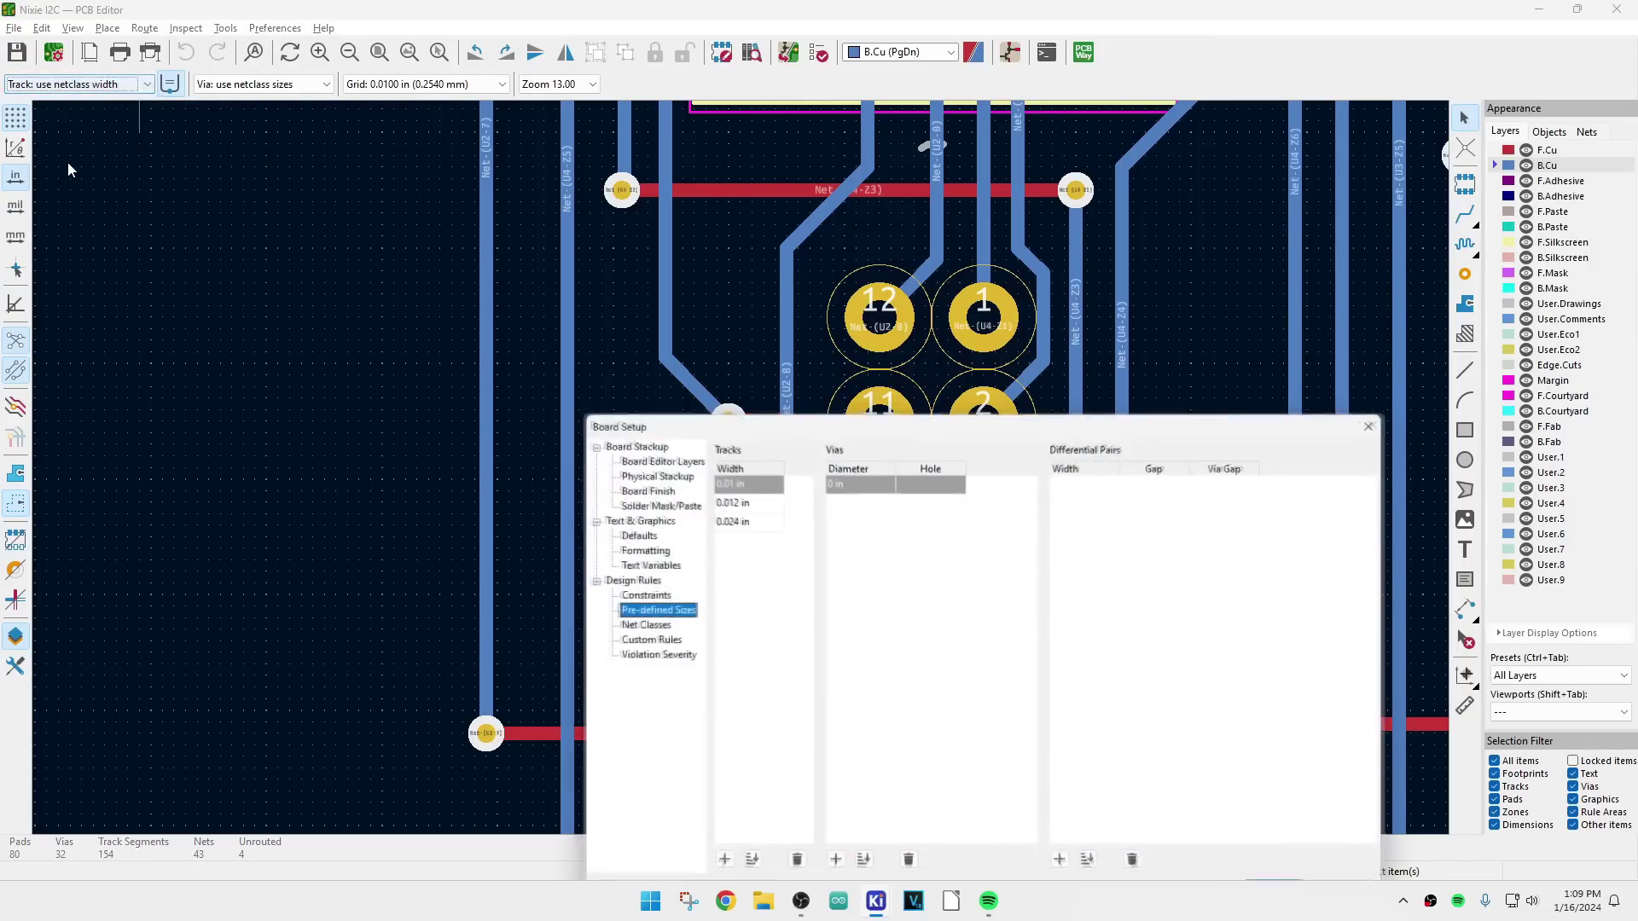
{"action": "left_click", "coordinate": [645, 631]}
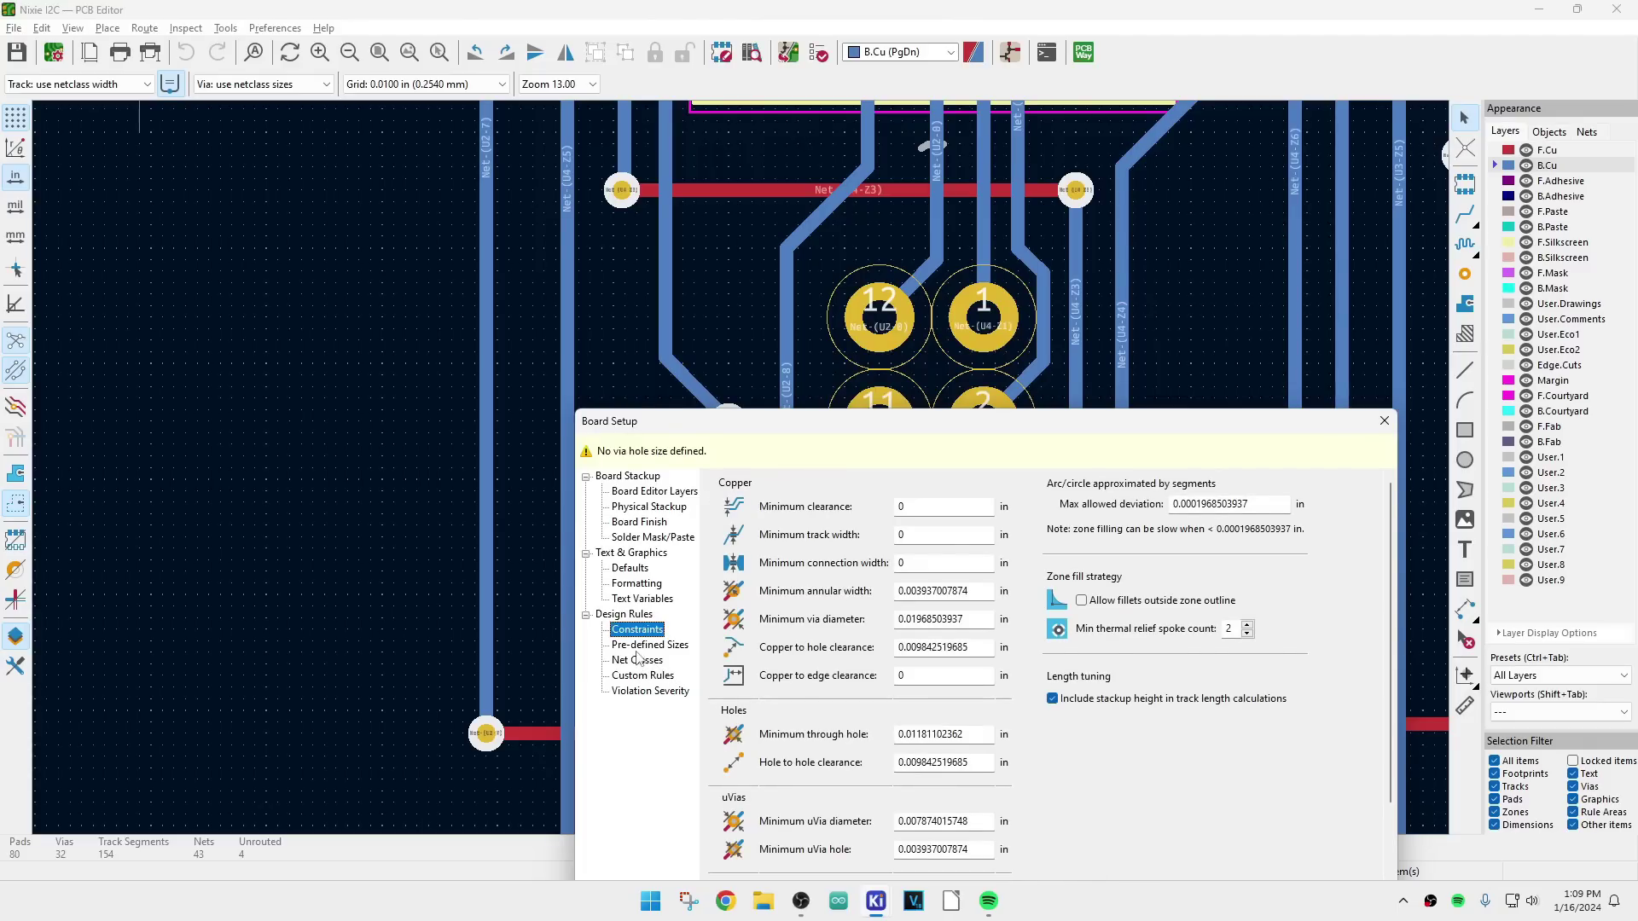
{"action": "left_click", "coordinate": [639, 661]}
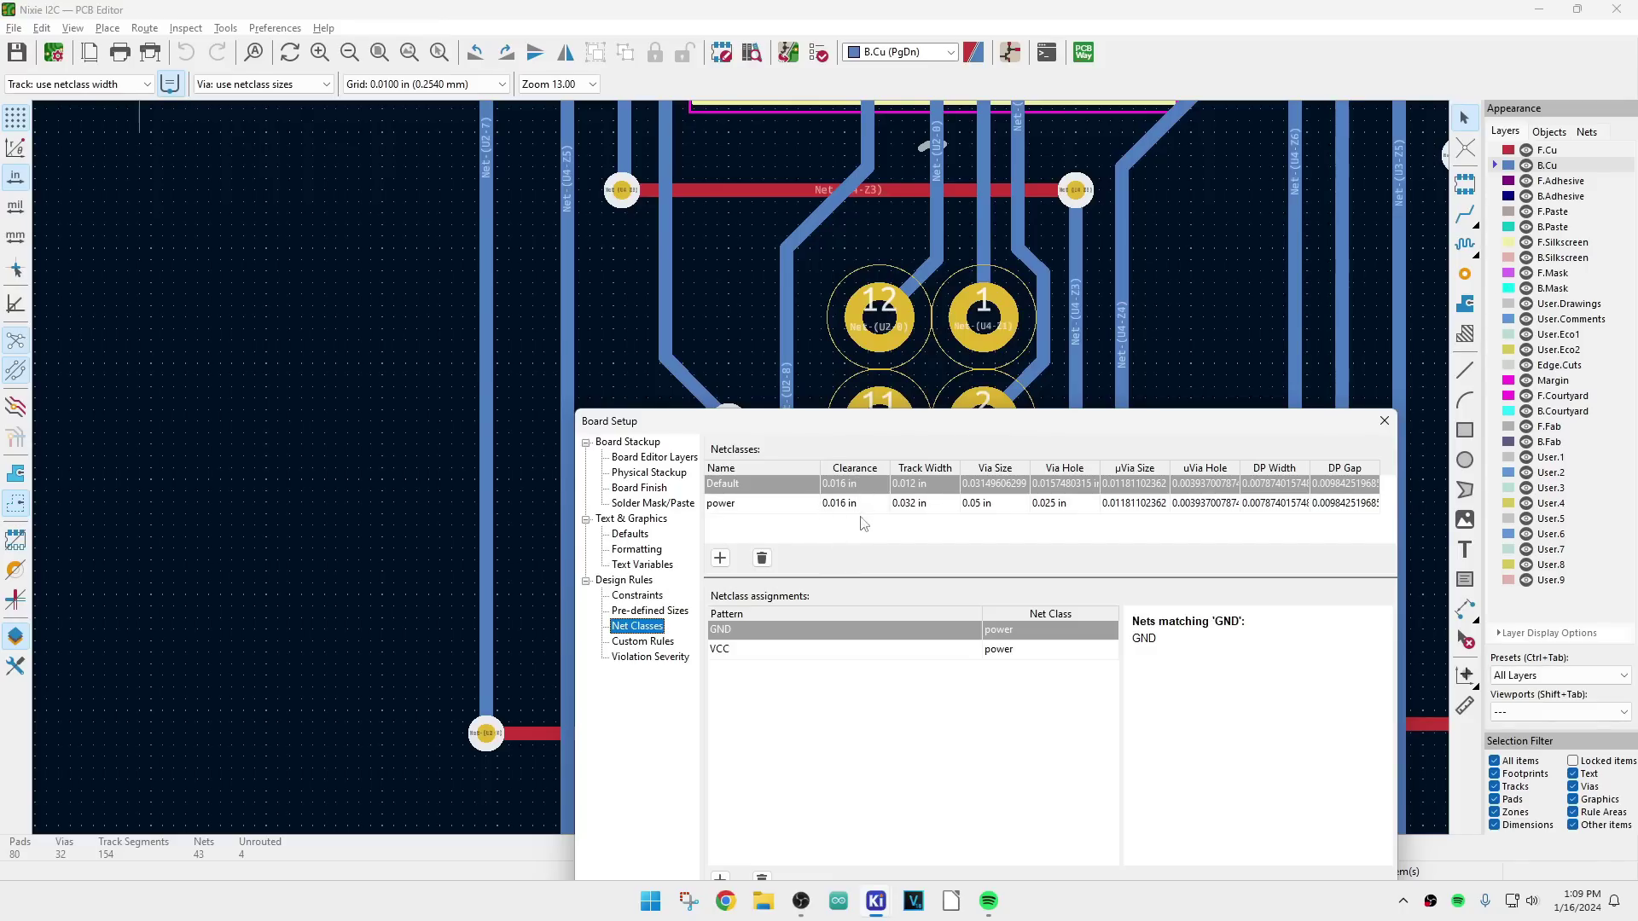
{"action": "left_click", "coordinate": [1383, 421]}
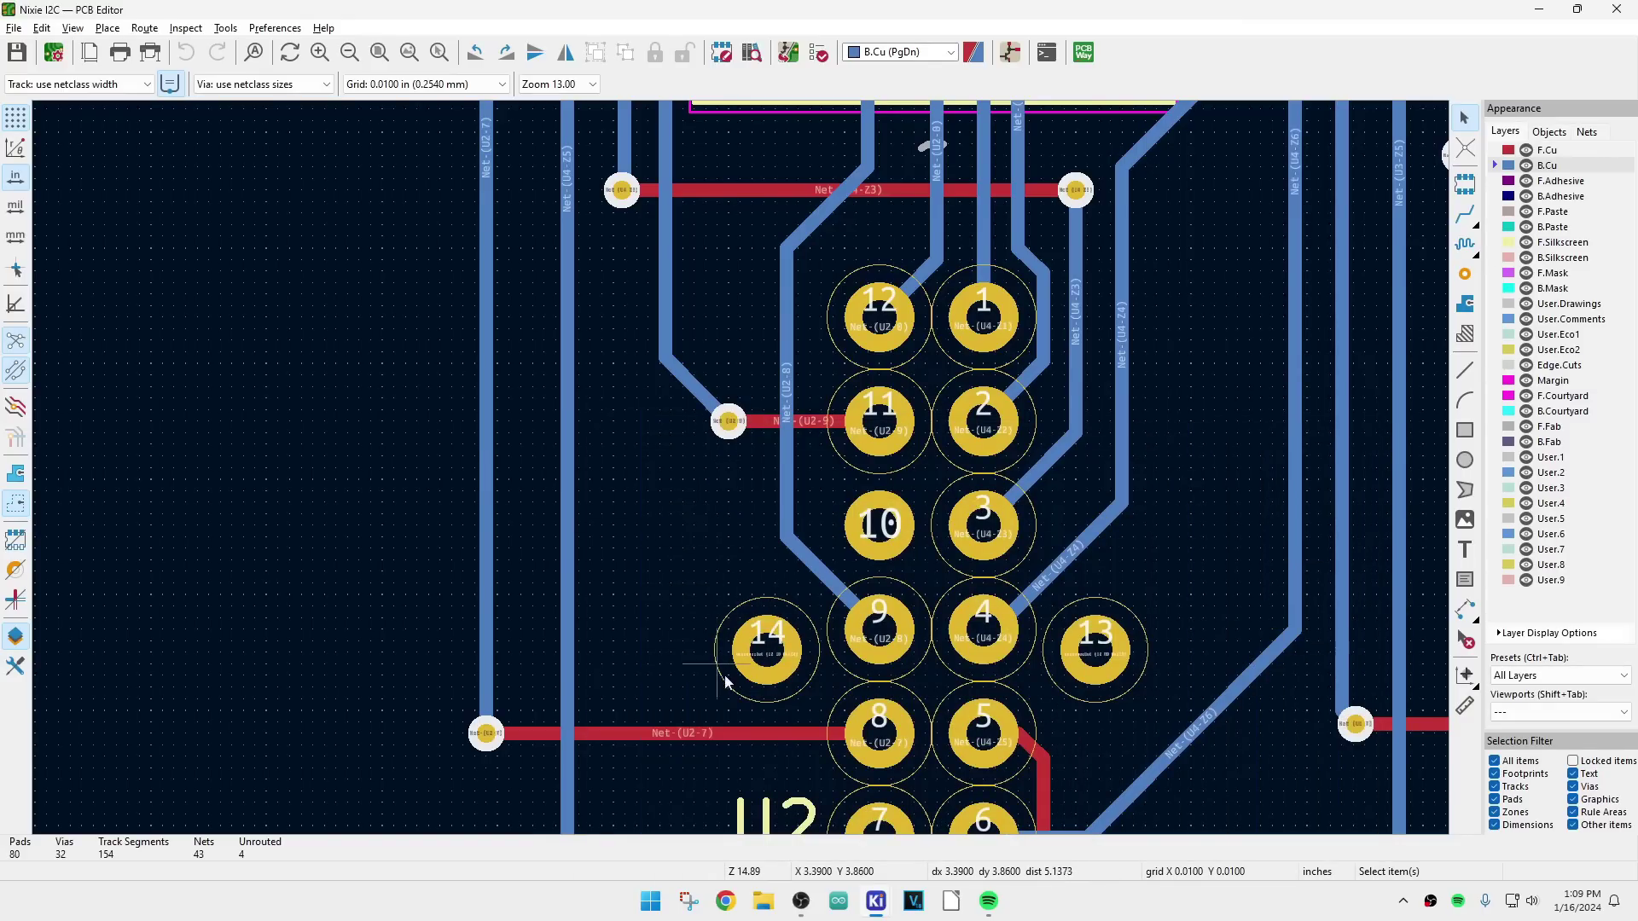
{"action": "scroll", "coordinate": [798, 619], "scroll_direction": "up", "scroll_amount": 6}
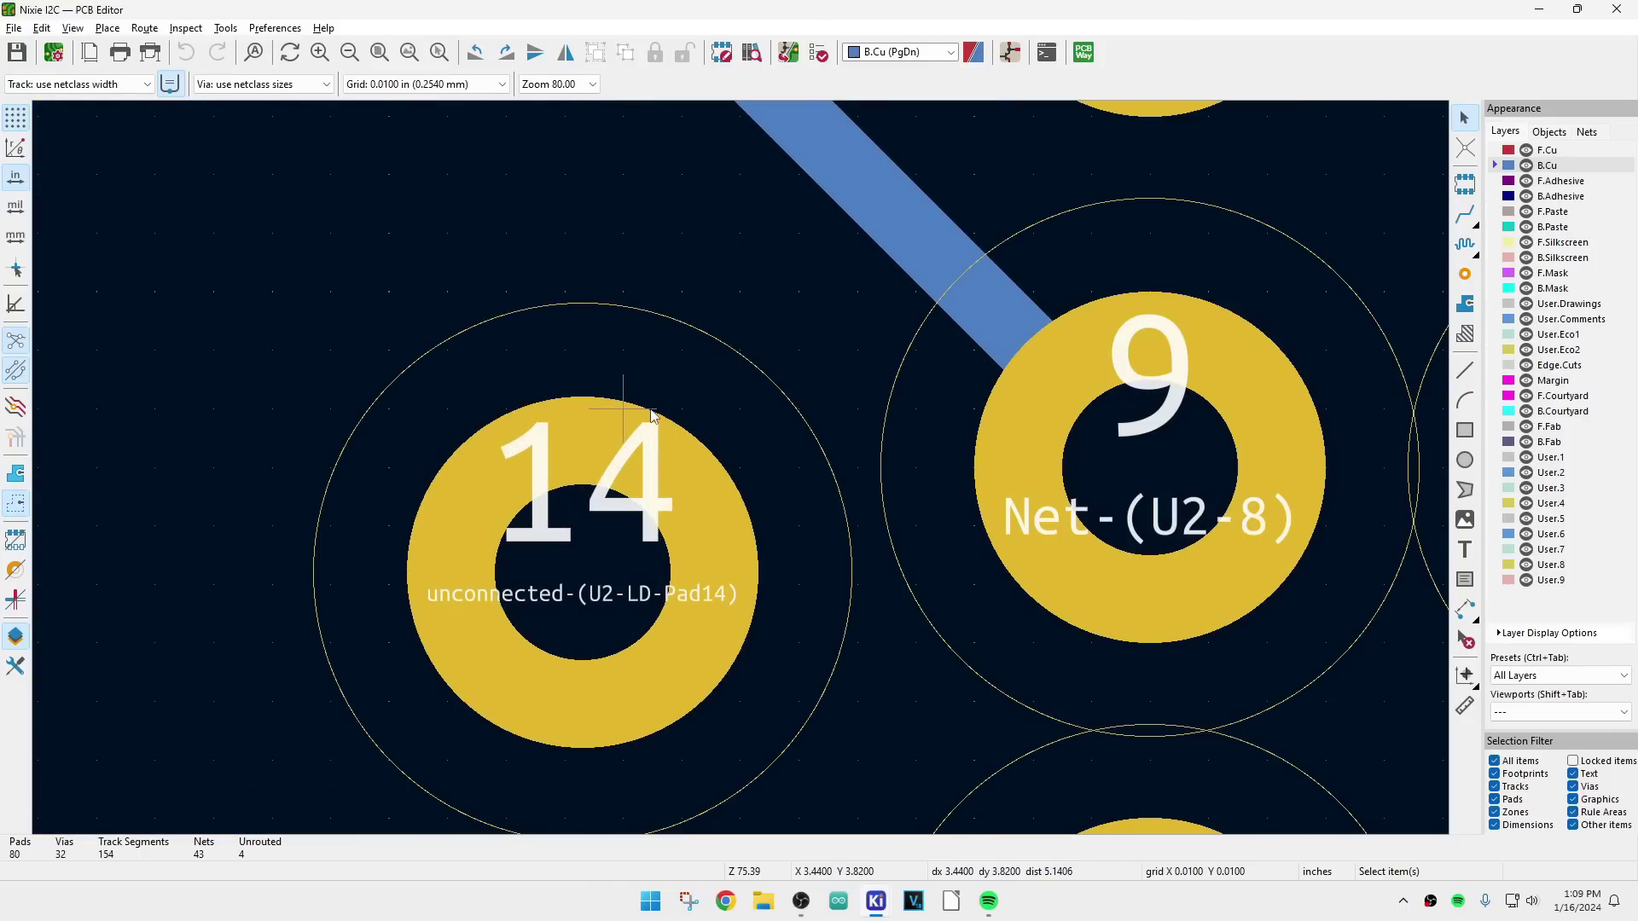
{"action": "right_click", "coordinate": [802, 406]}
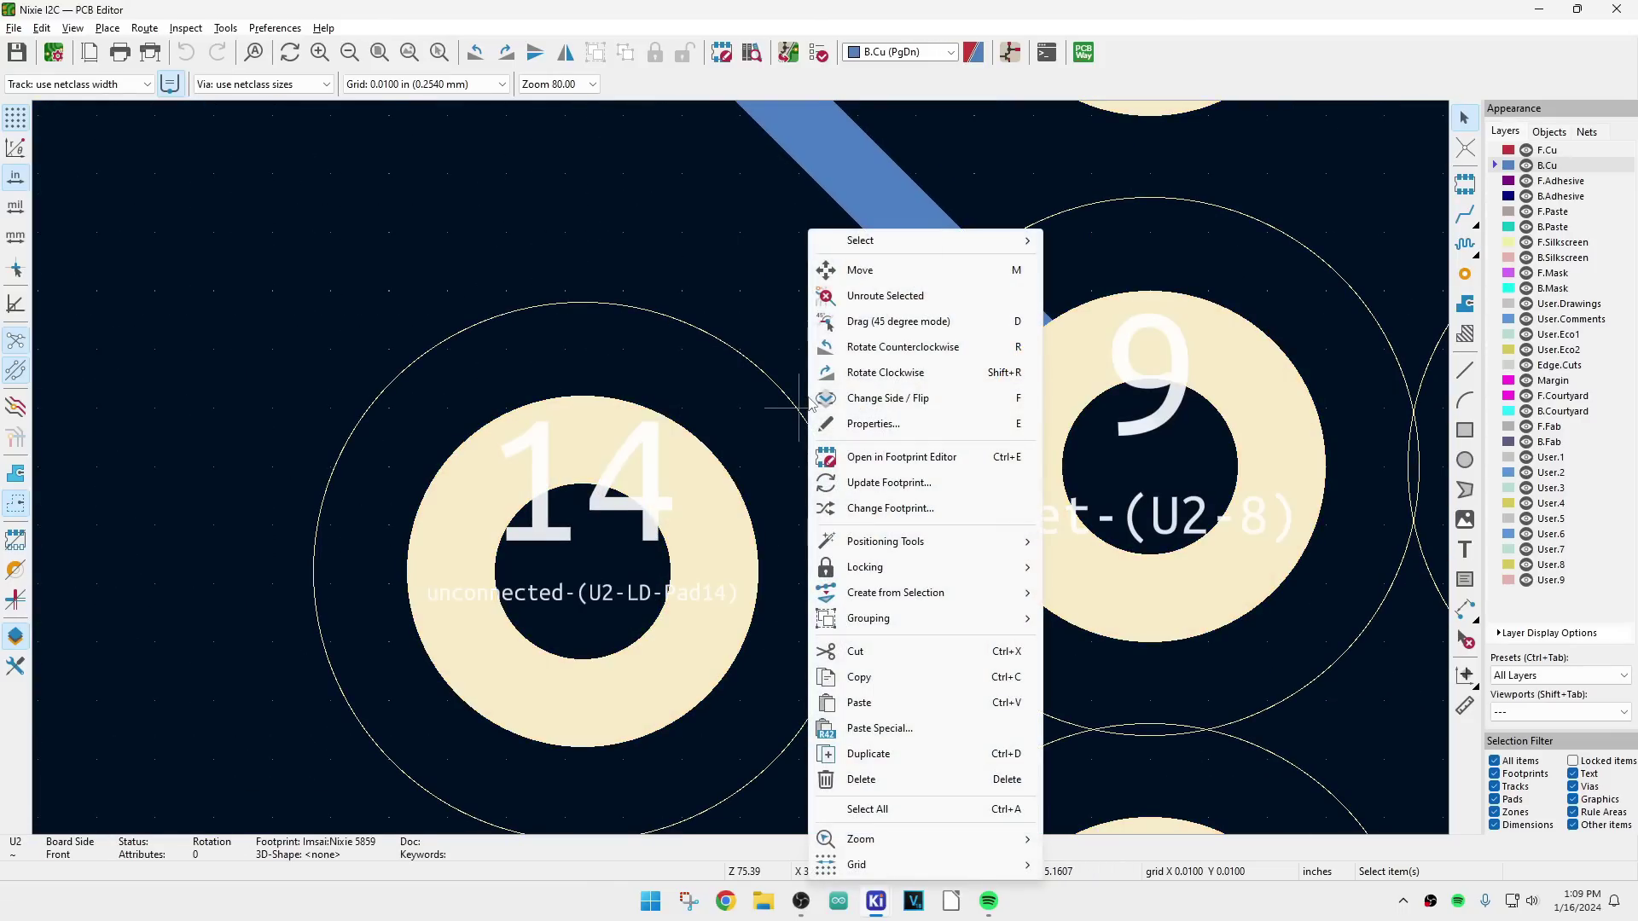
{"action": "left_click", "coordinate": [572, 209]}
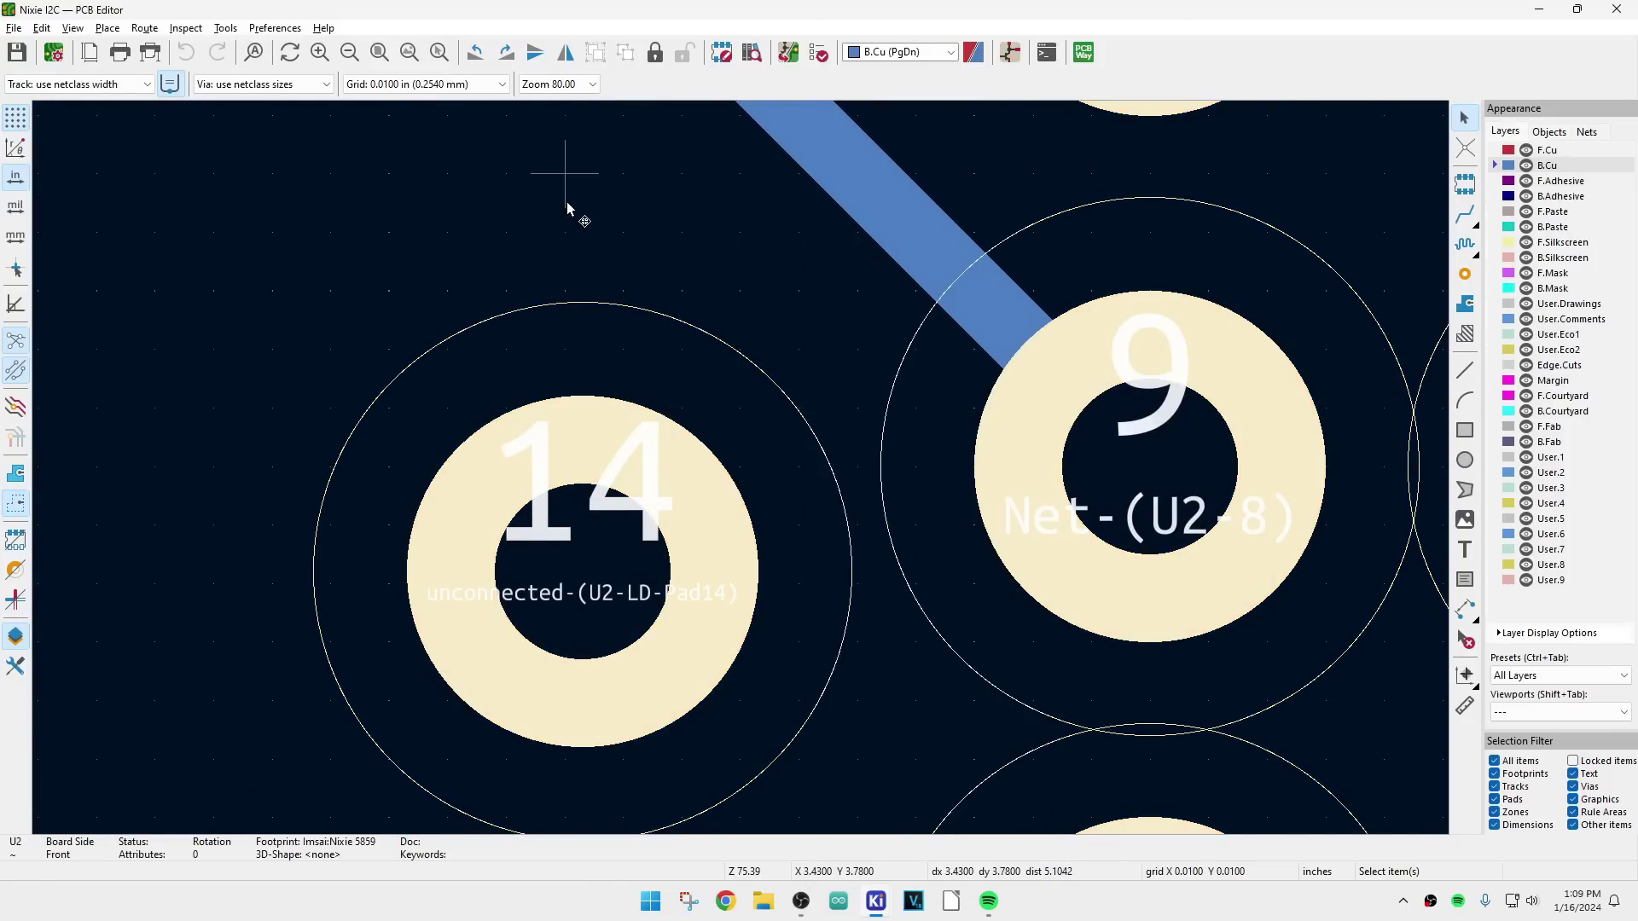
{"action": "scroll", "coordinate": [741, 478], "scroll_direction": "down", "scroll_amount": 8}
{"action": "scroll", "coordinate": [740, 472], "scroll_direction": "up", "scroll_amount": 4}
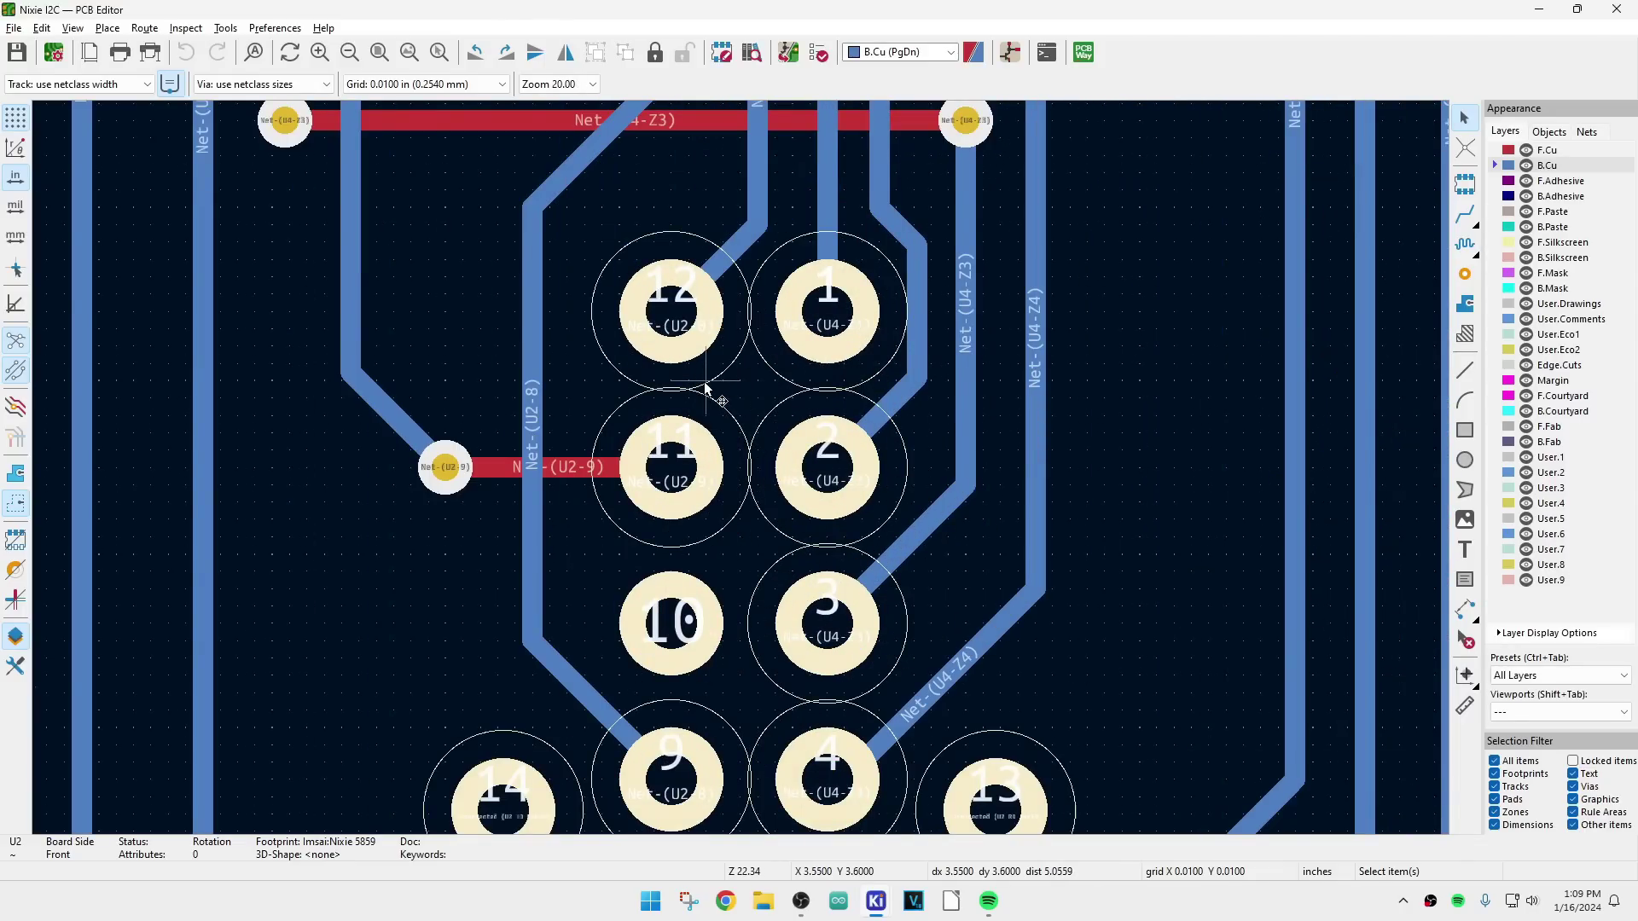
{"action": "scroll", "coordinate": [707, 429], "scroll_direction": "down", "scroll_amount": 4}
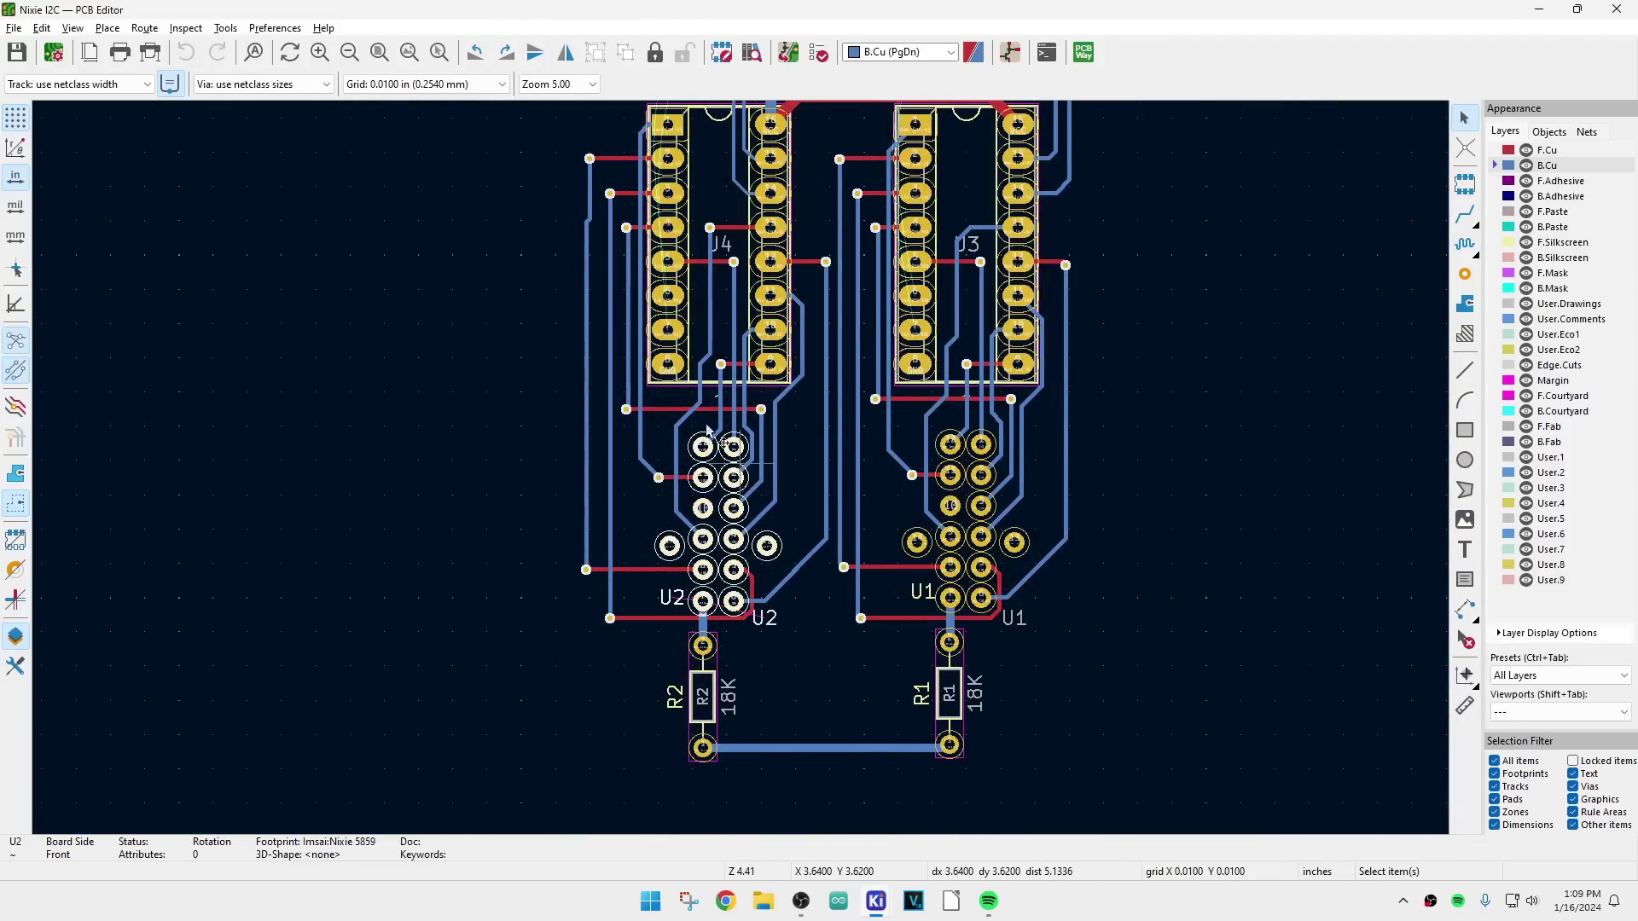
{"action": "scroll", "coordinate": [707, 429], "scroll_direction": "up", "scroll_amount": 6}
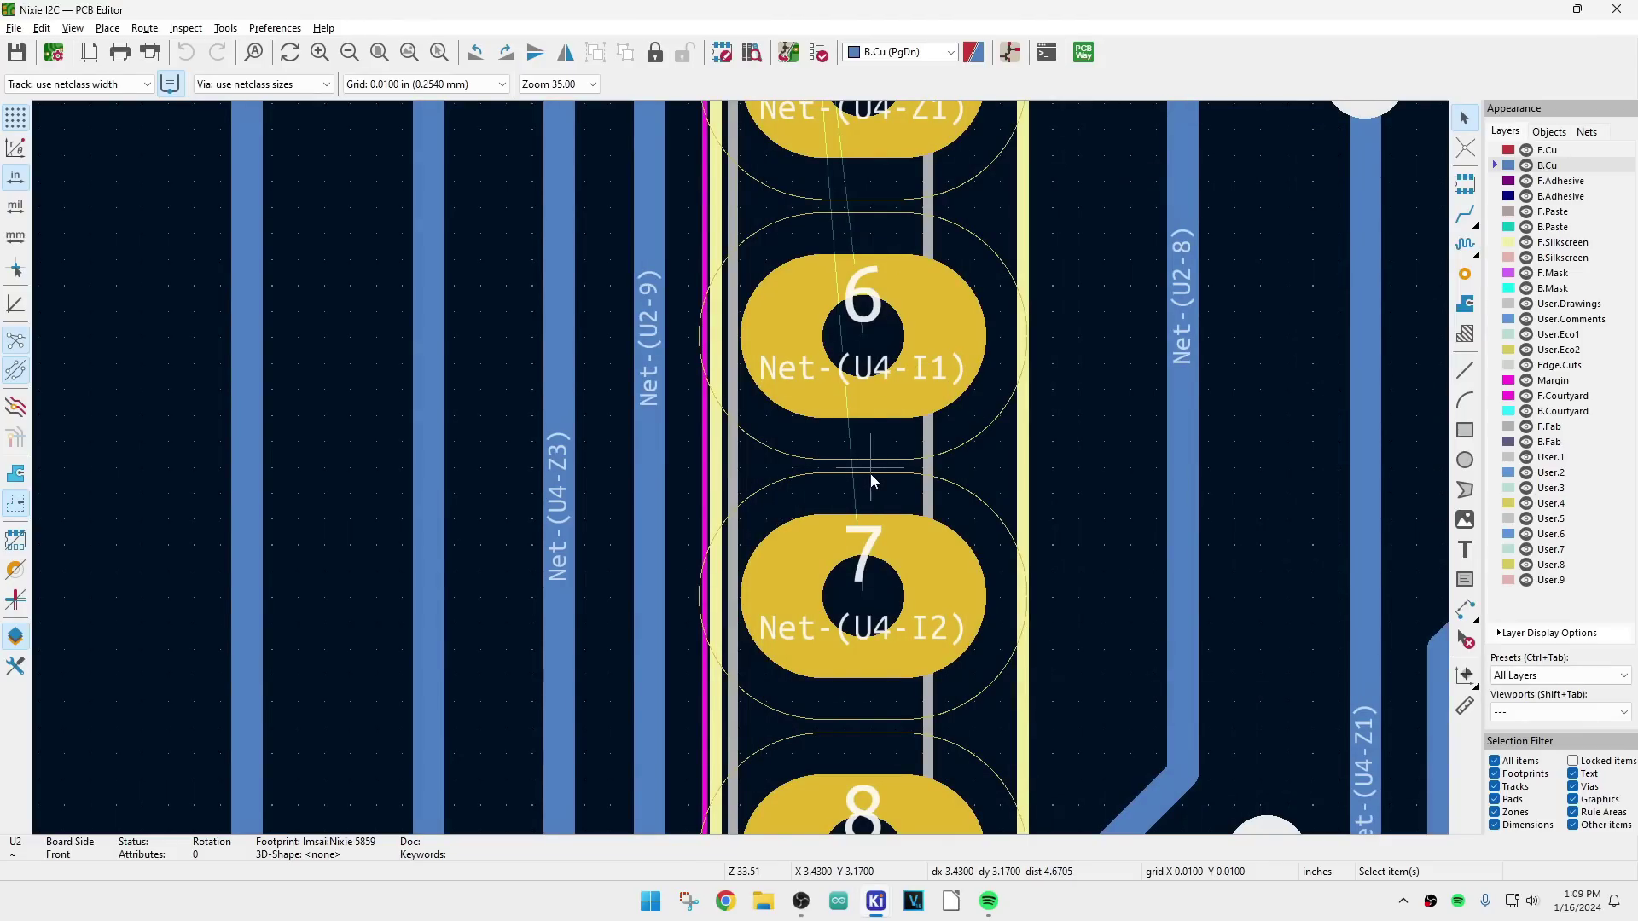
{"action": "scroll", "coordinate": [871, 481], "scroll_direction": "down", "scroll_amount": 5}
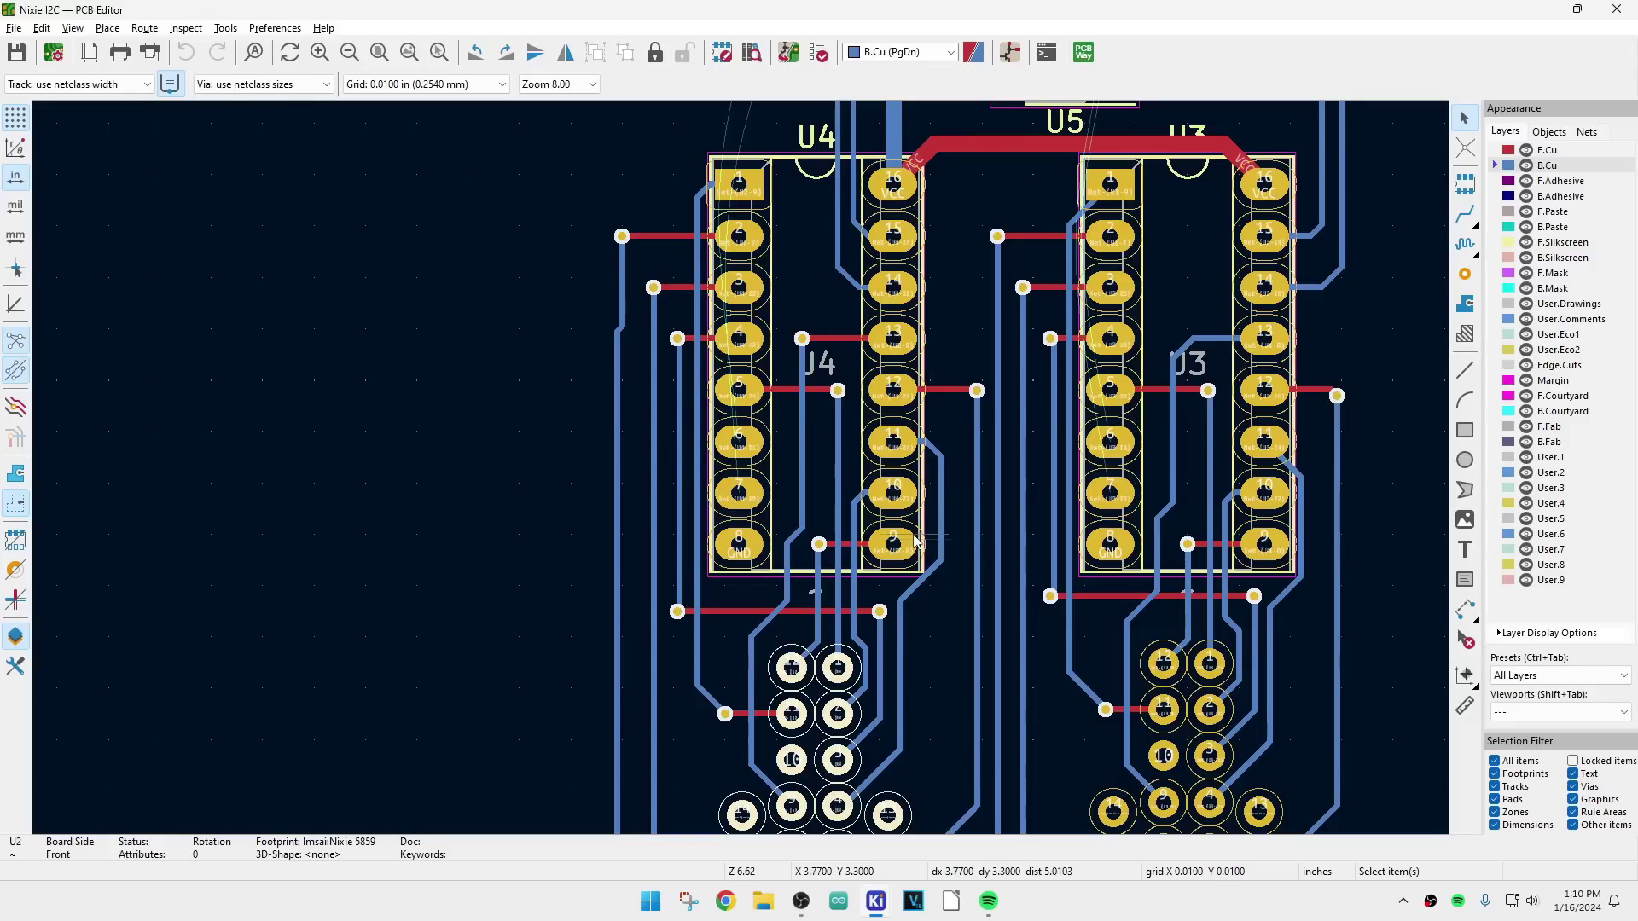
{"action": "scroll", "coordinate": [720, 535], "scroll_direction": "down", "scroll_amount": 3}
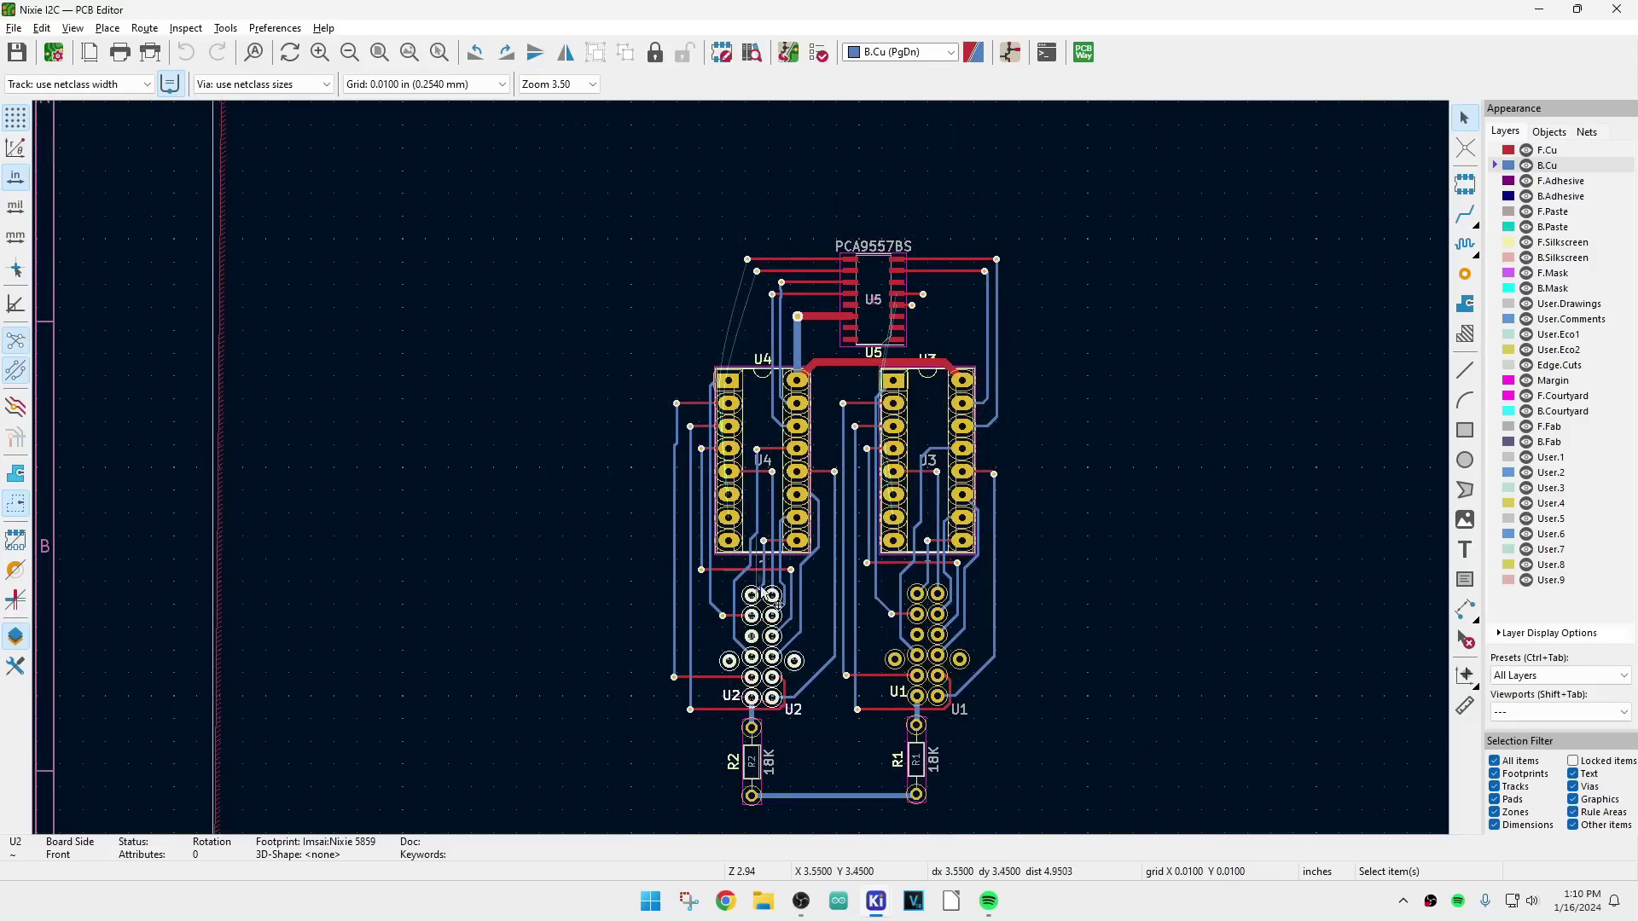
Step: Zoom in on U4 and view the Net-(U2-8) via: 0.0315 in diameter, 0.0157 in hole
{"action": "scroll", "coordinate": [774, 600], "scroll_direction": "up", "scroll_amount": 3}
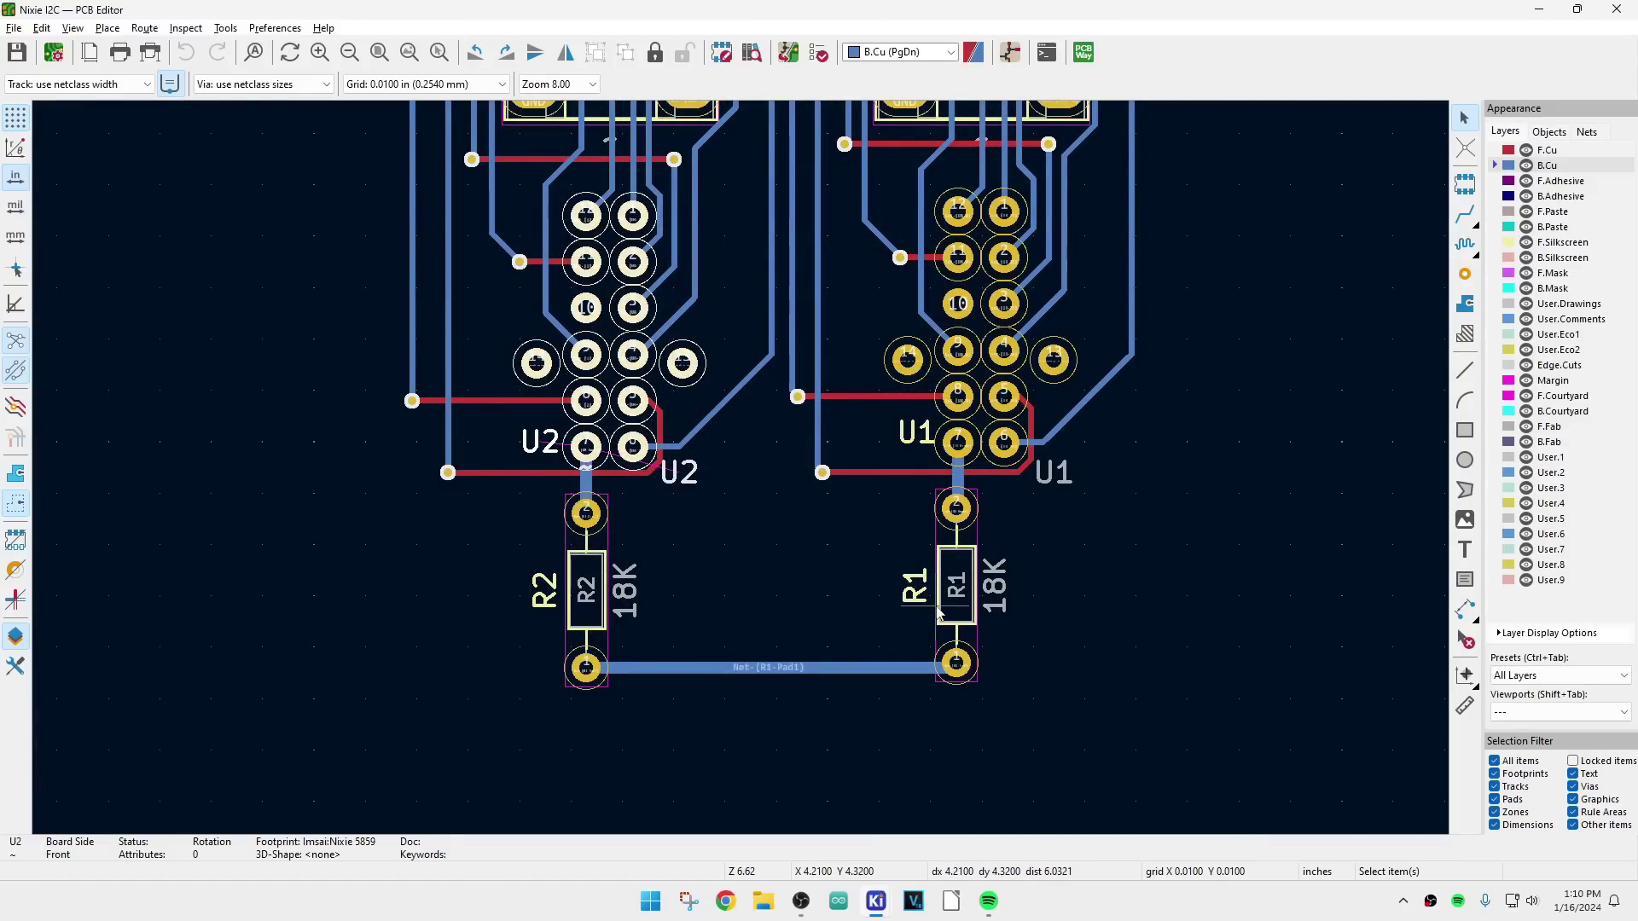
{"action": "scroll", "coordinate": [579, 589], "scroll_direction": "down", "scroll_amount": 5}
{"action": "scroll", "coordinate": [741, 468], "scroll_direction": "up", "scroll_amount": 4}
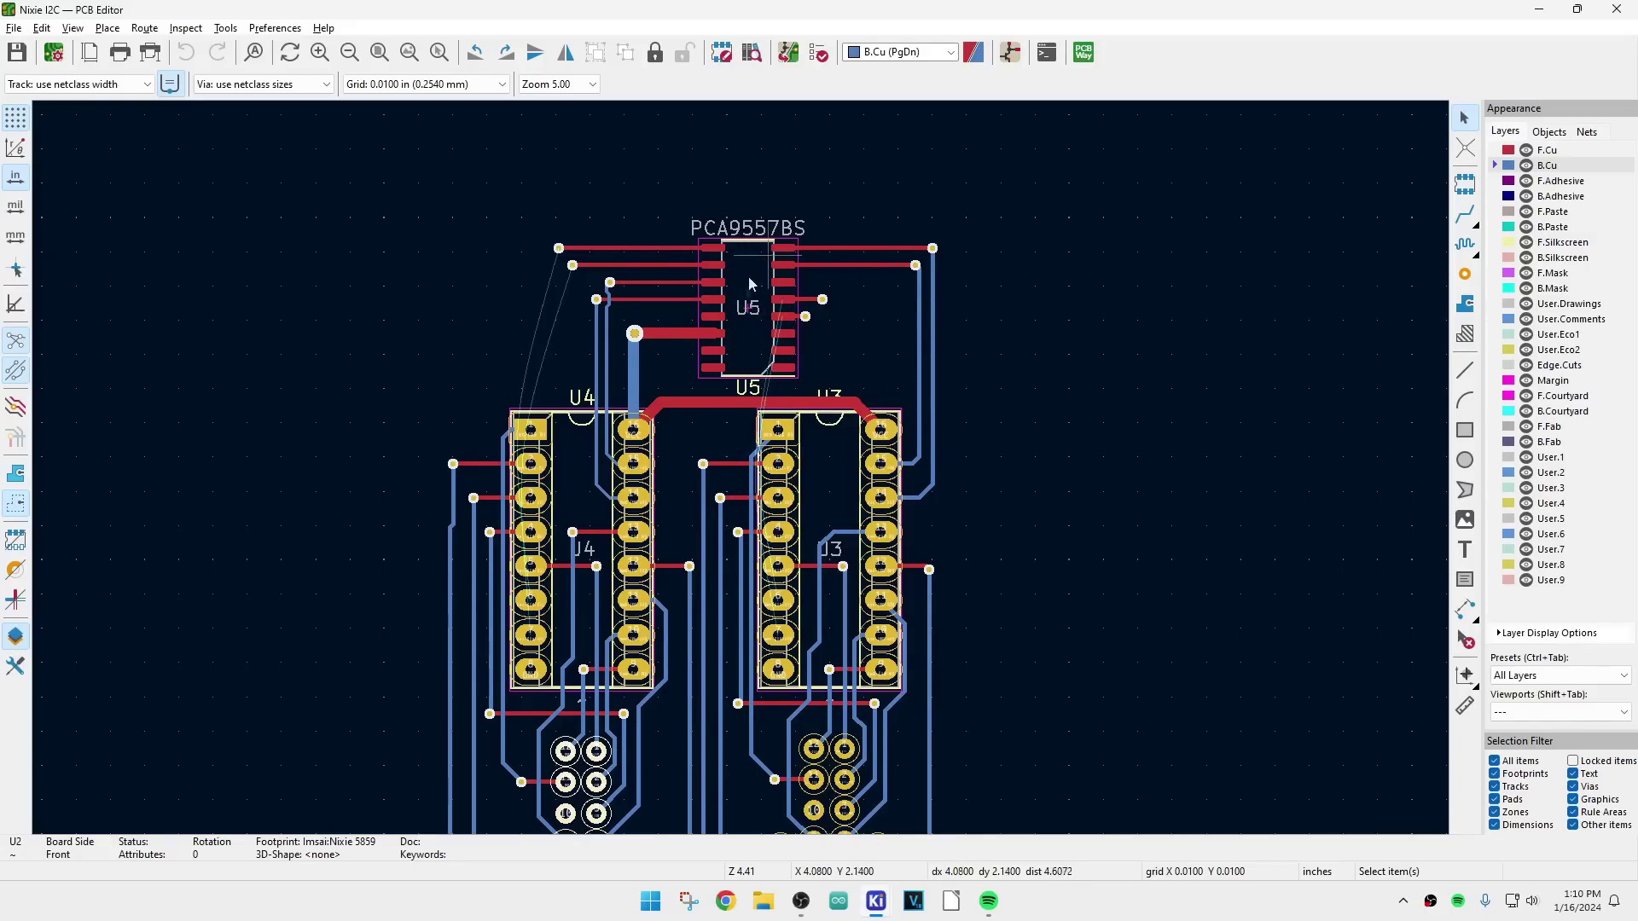
{"action": "scroll", "coordinate": [741, 467], "scroll_direction": "up", "scroll_amount": 5}
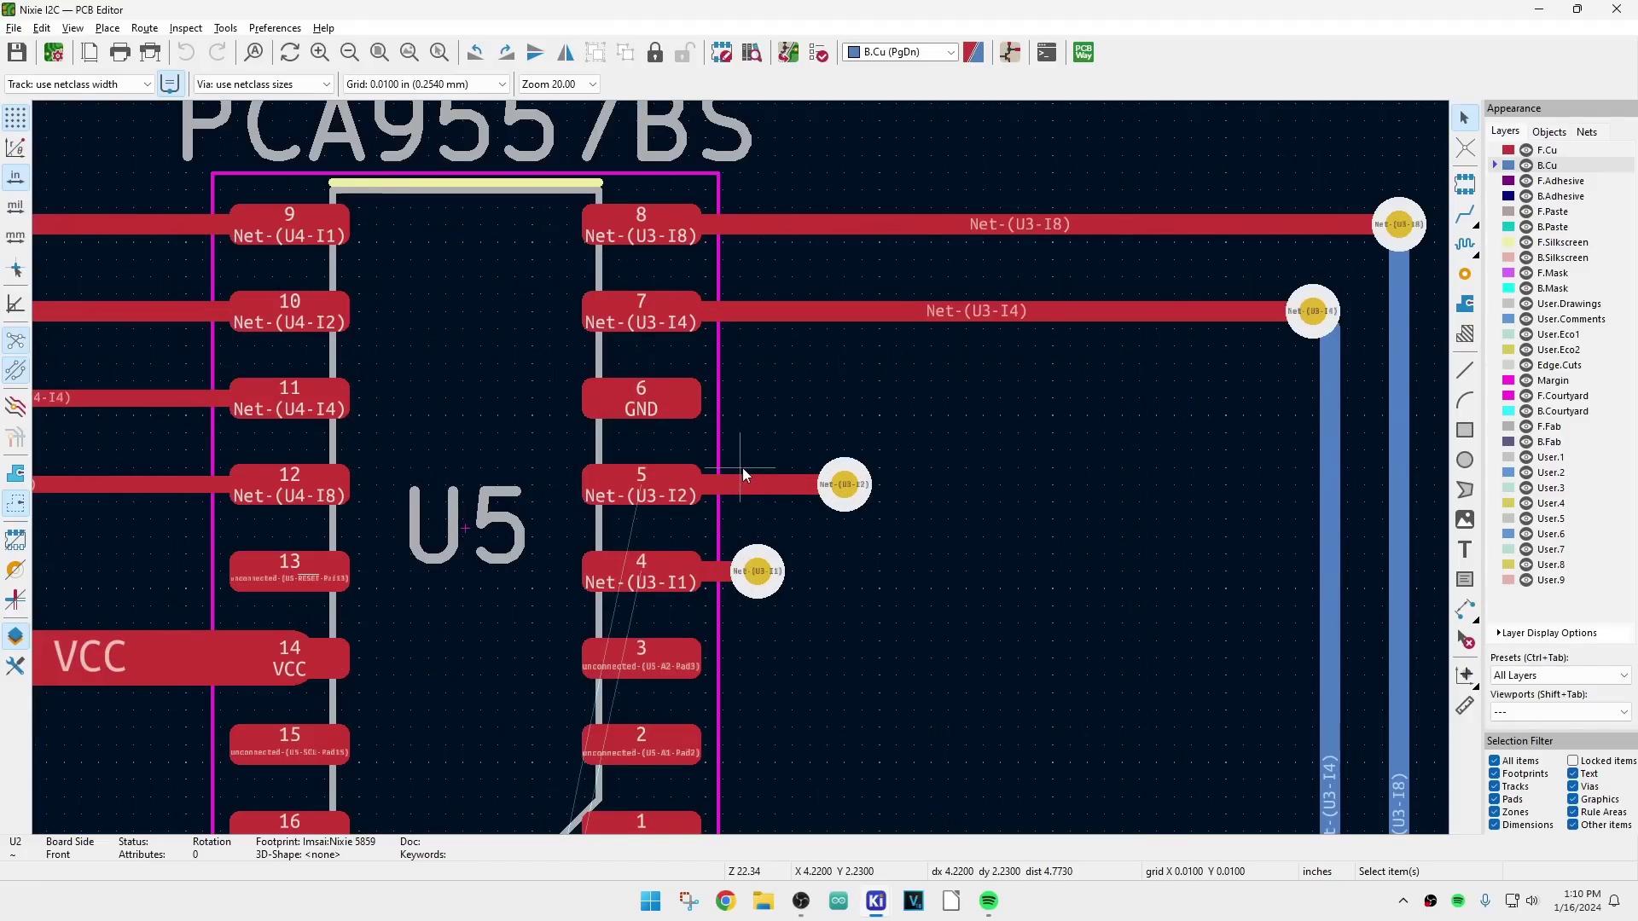
{"action": "scroll", "coordinate": [742, 474], "scroll_direction": "down", "scroll_amount": 5}
{"action": "scroll", "coordinate": [740, 473], "scroll_direction": "down", "scroll_amount": 2}
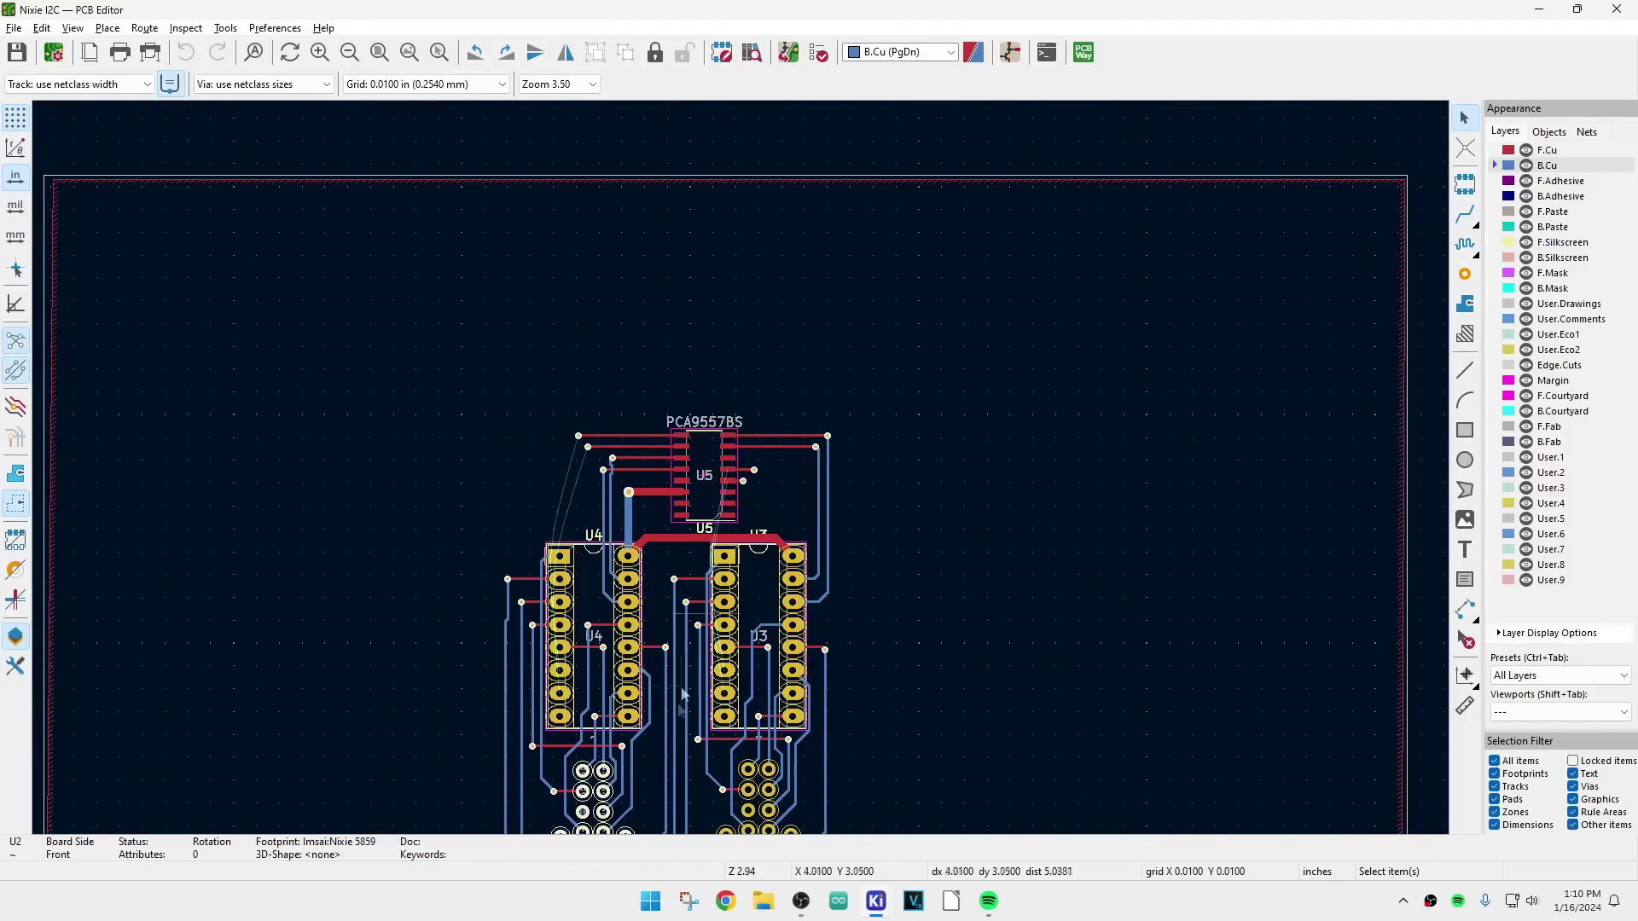
{"action": "scroll", "coordinate": [741, 473], "scroll_direction": "up", "scroll_amount": 4}
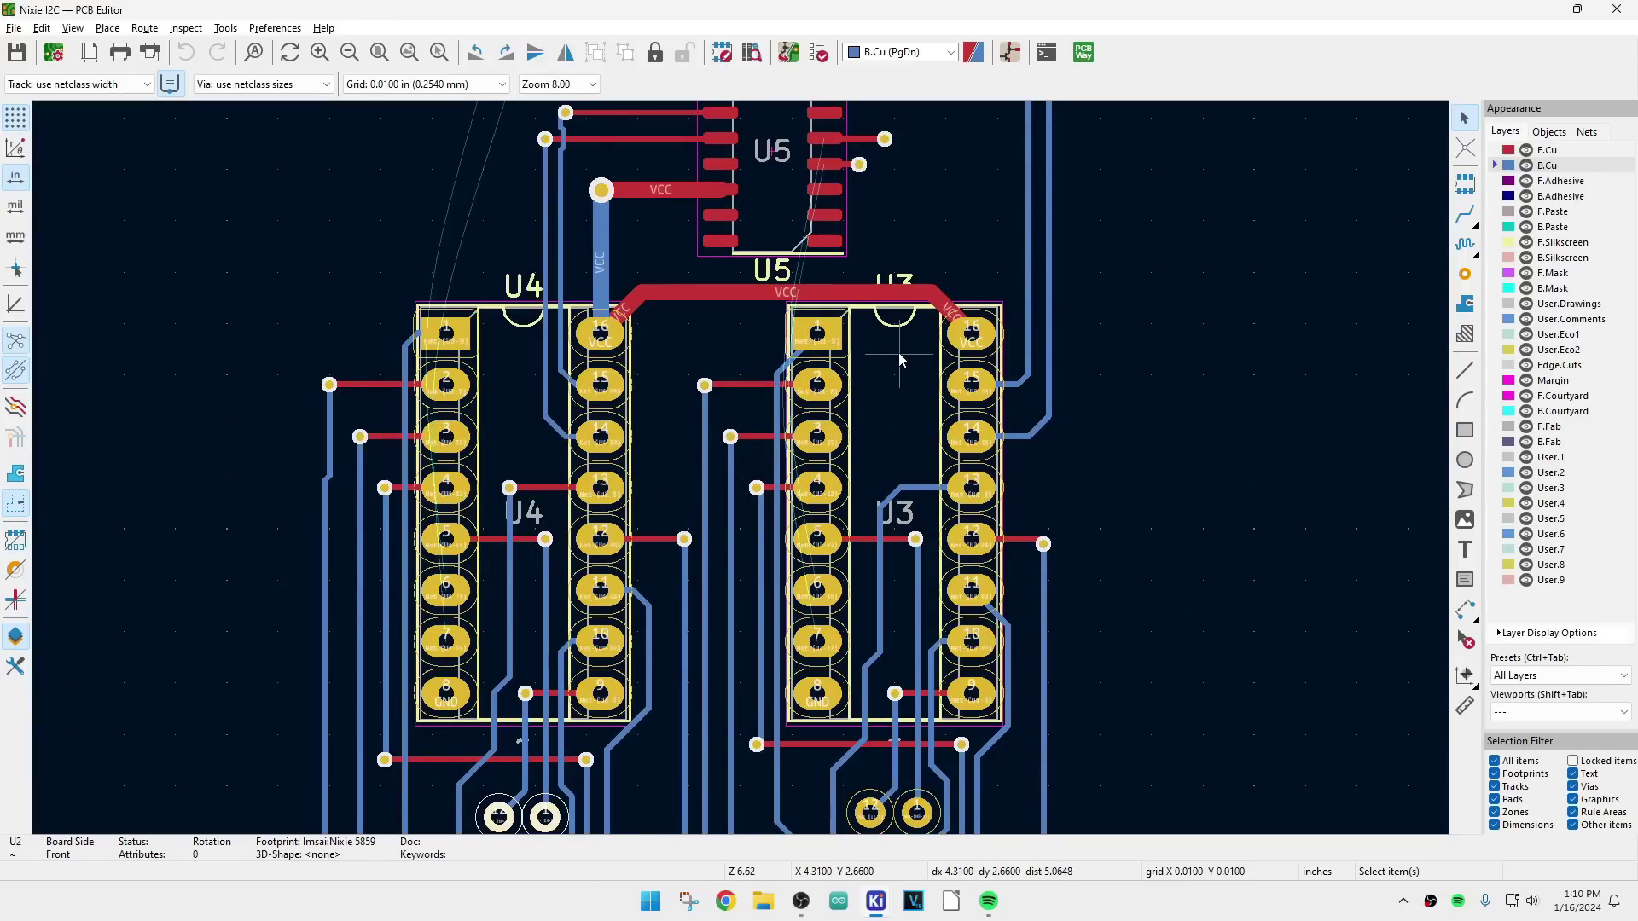
{"action": "scroll", "coordinate": [741, 468], "scroll_direction": "down", "scroll_amount": 3}
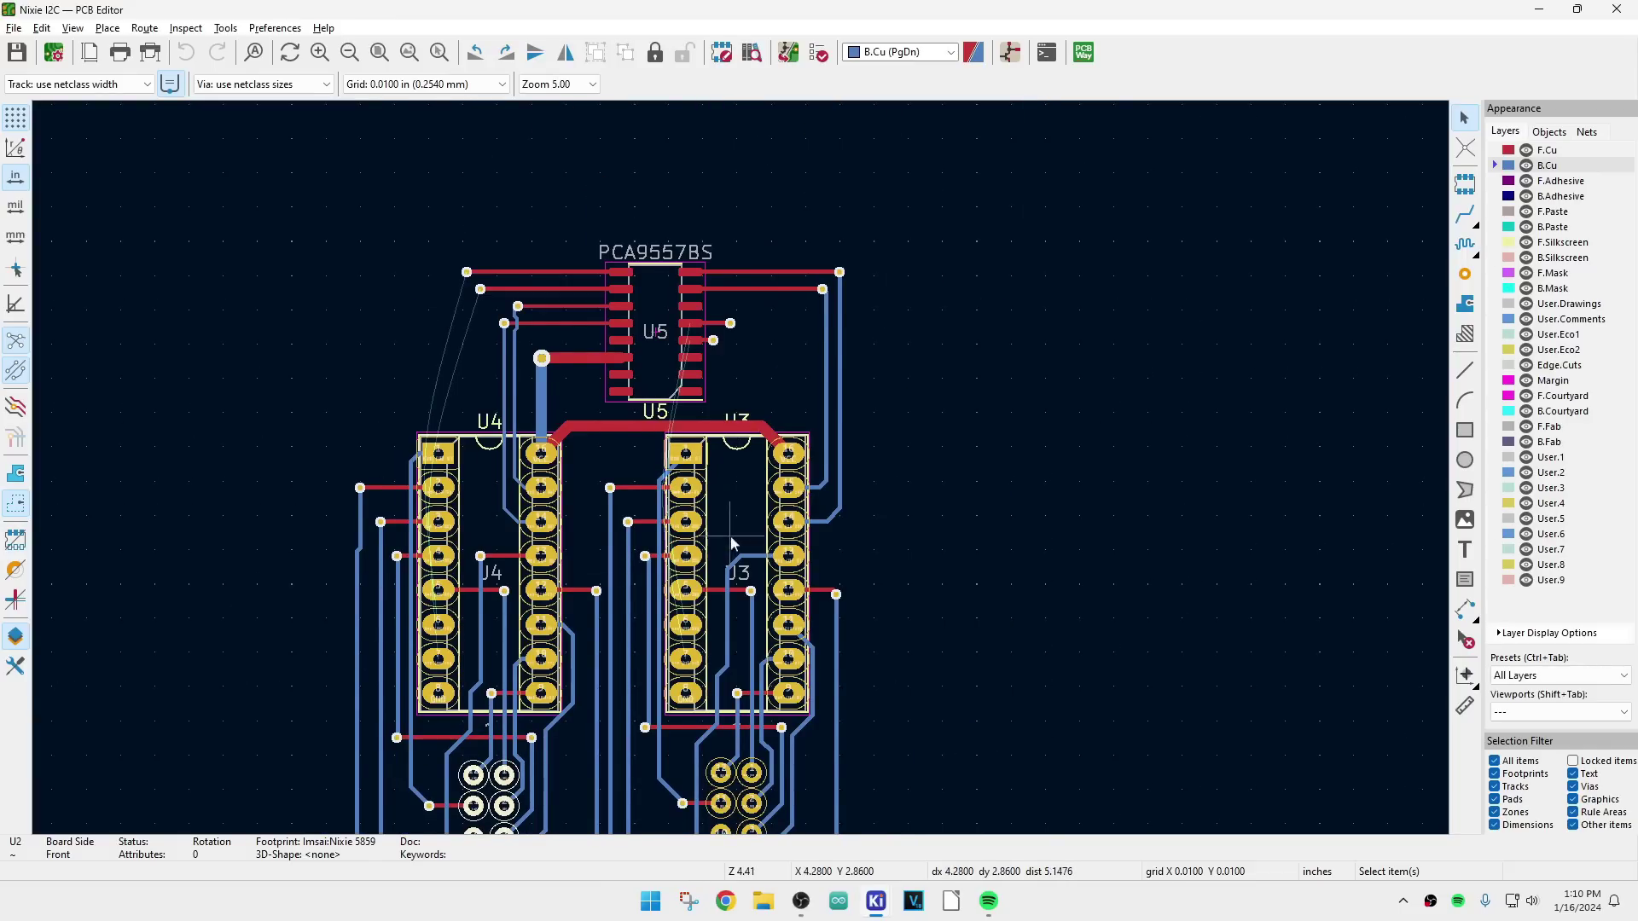
{"action": "scroll", "coordinate": [731, 543], "scroll_direction": "up", "scroll_amount": 3}
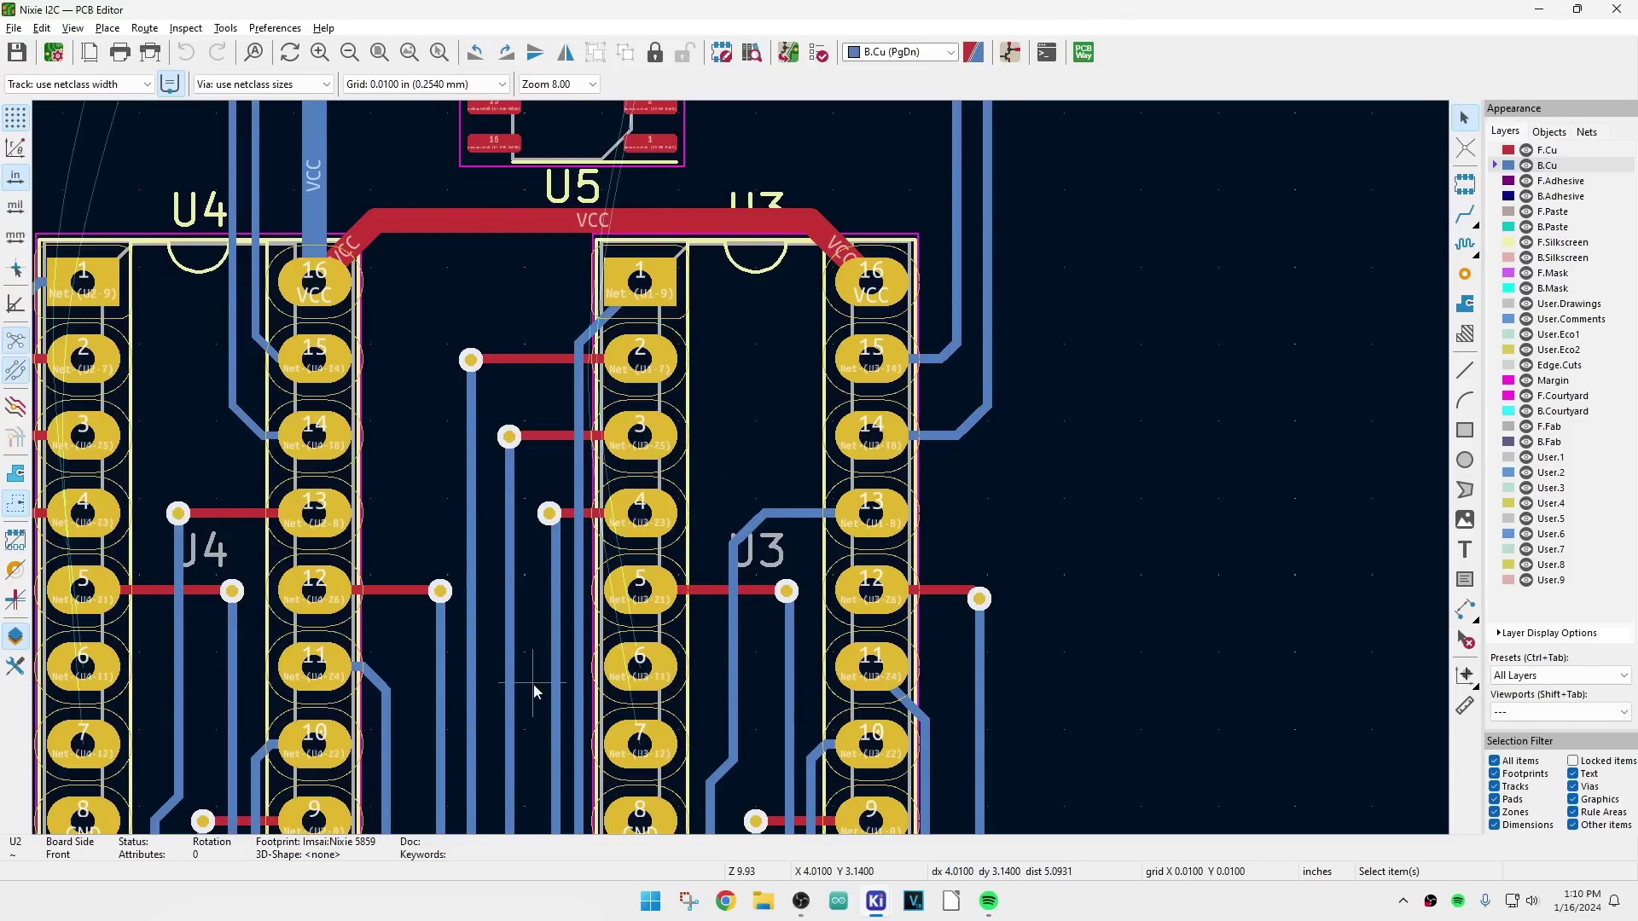
{"action": "scroll", "coordinate": [706, 468], "scroll_direction": "down", "scroll_amount": 3}
{"action": "scroll", "coordinate": [452, 468], "scroll_direction": "down", "scroll_amount": 2}
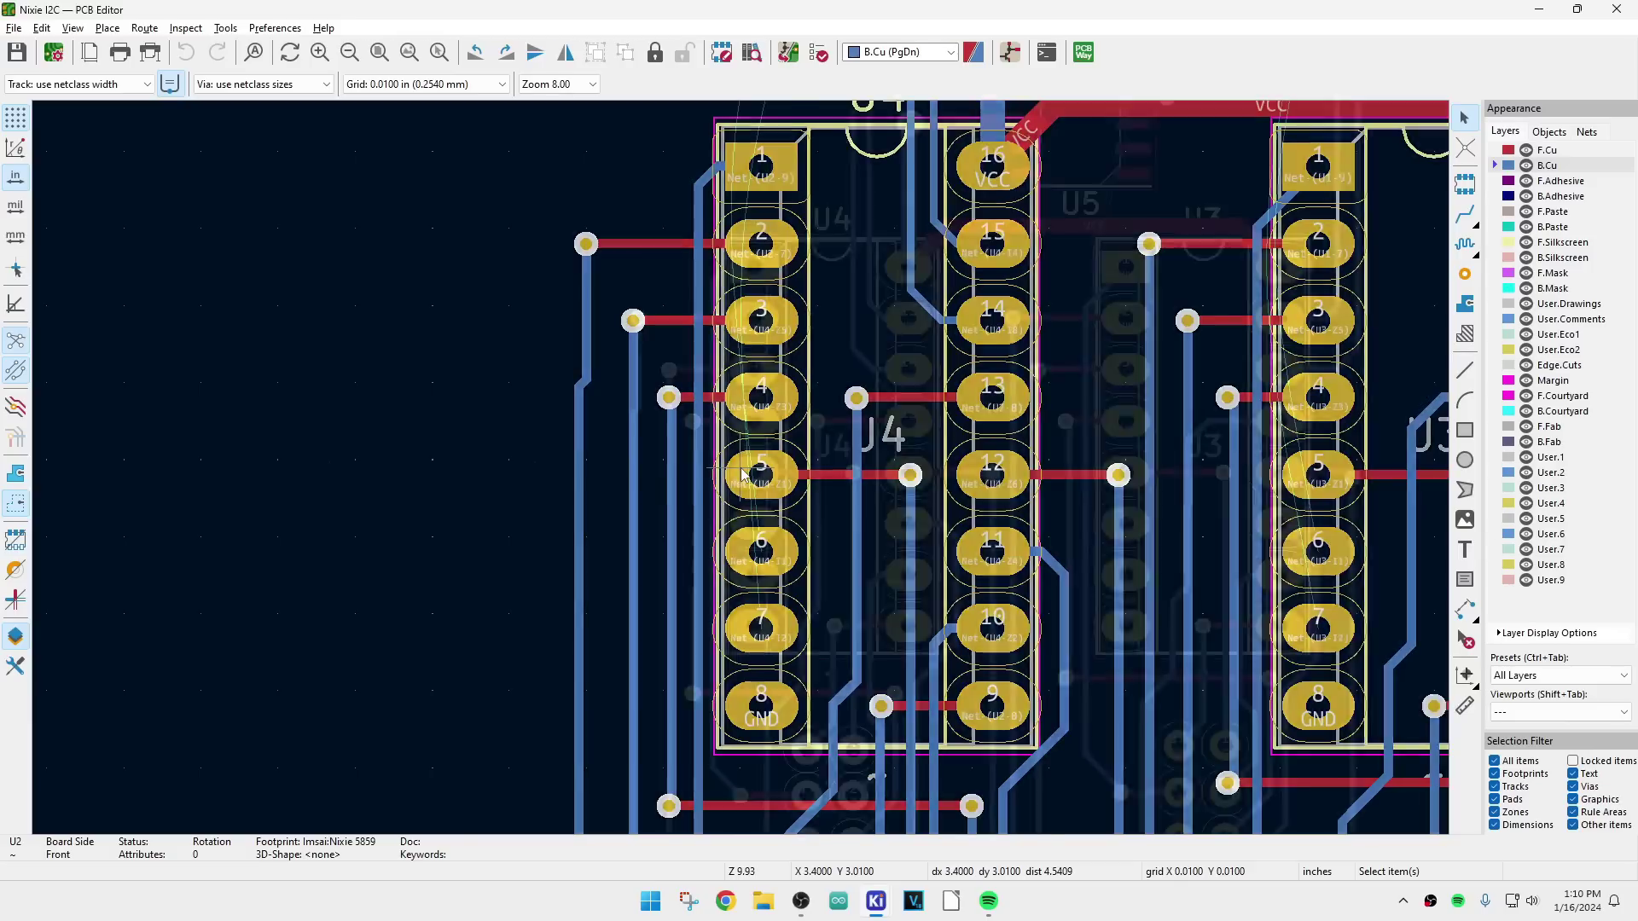
{"action": "scroll", "coordinate": [756, 385], "scroll_direction": "up", "scroll_amount": 3}
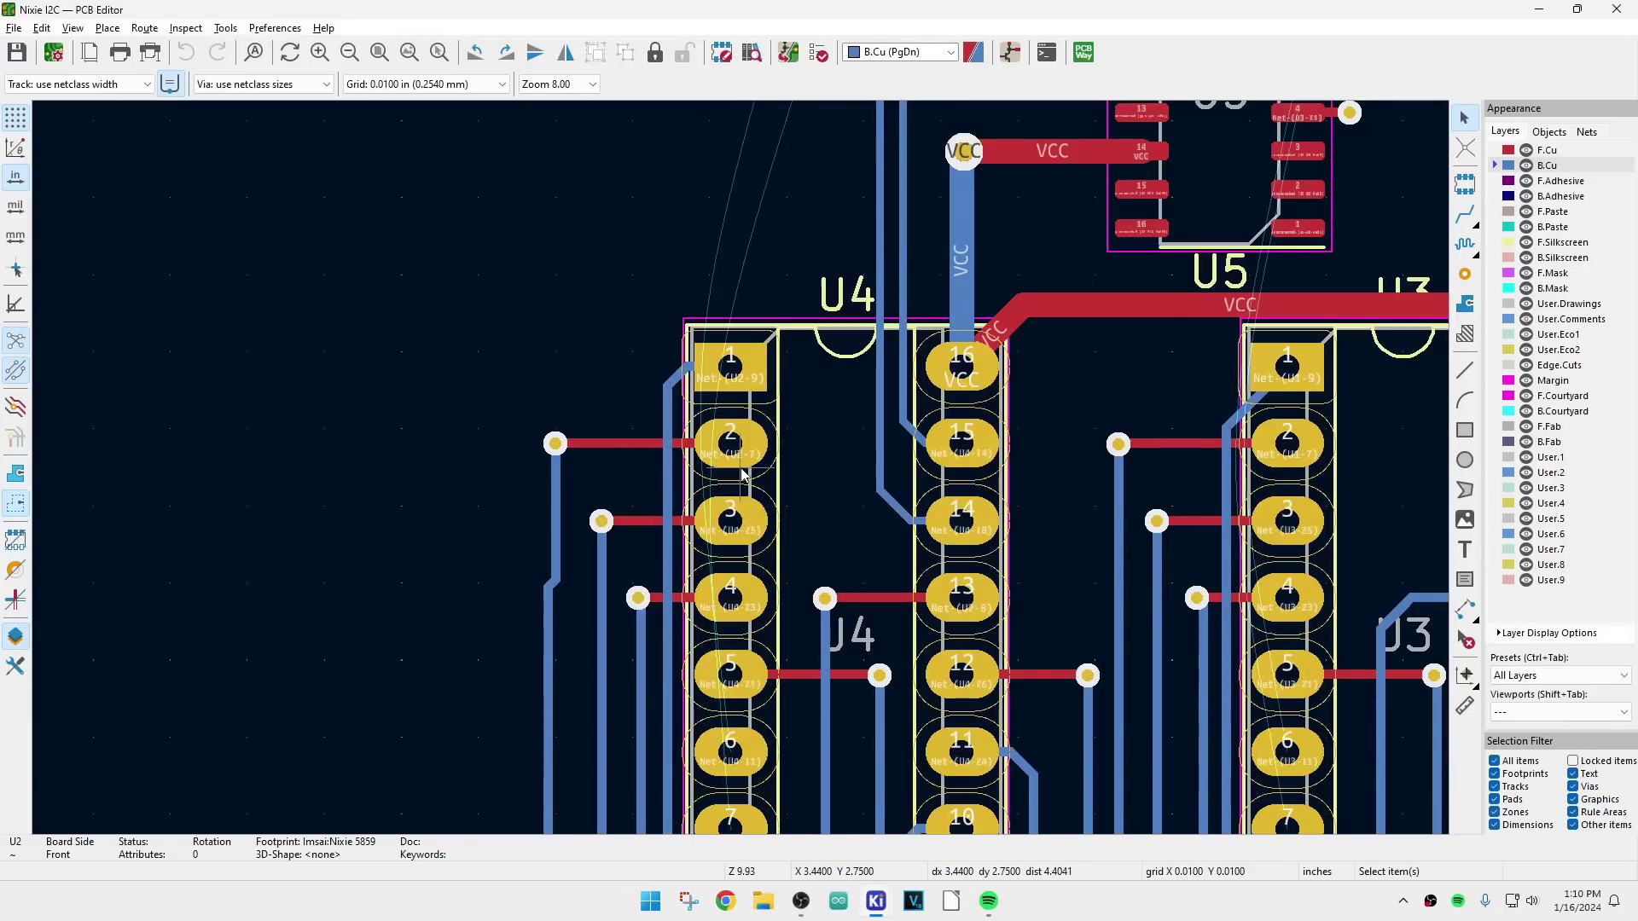
{"action": "scroll", "coordinate": [742, 465], "scroll_direction": "down", "scroll_amount": 4}
{"action": "scroll", "coordinate": [743, 469], "scroll_direction": "up", "scroll_amount": 2}
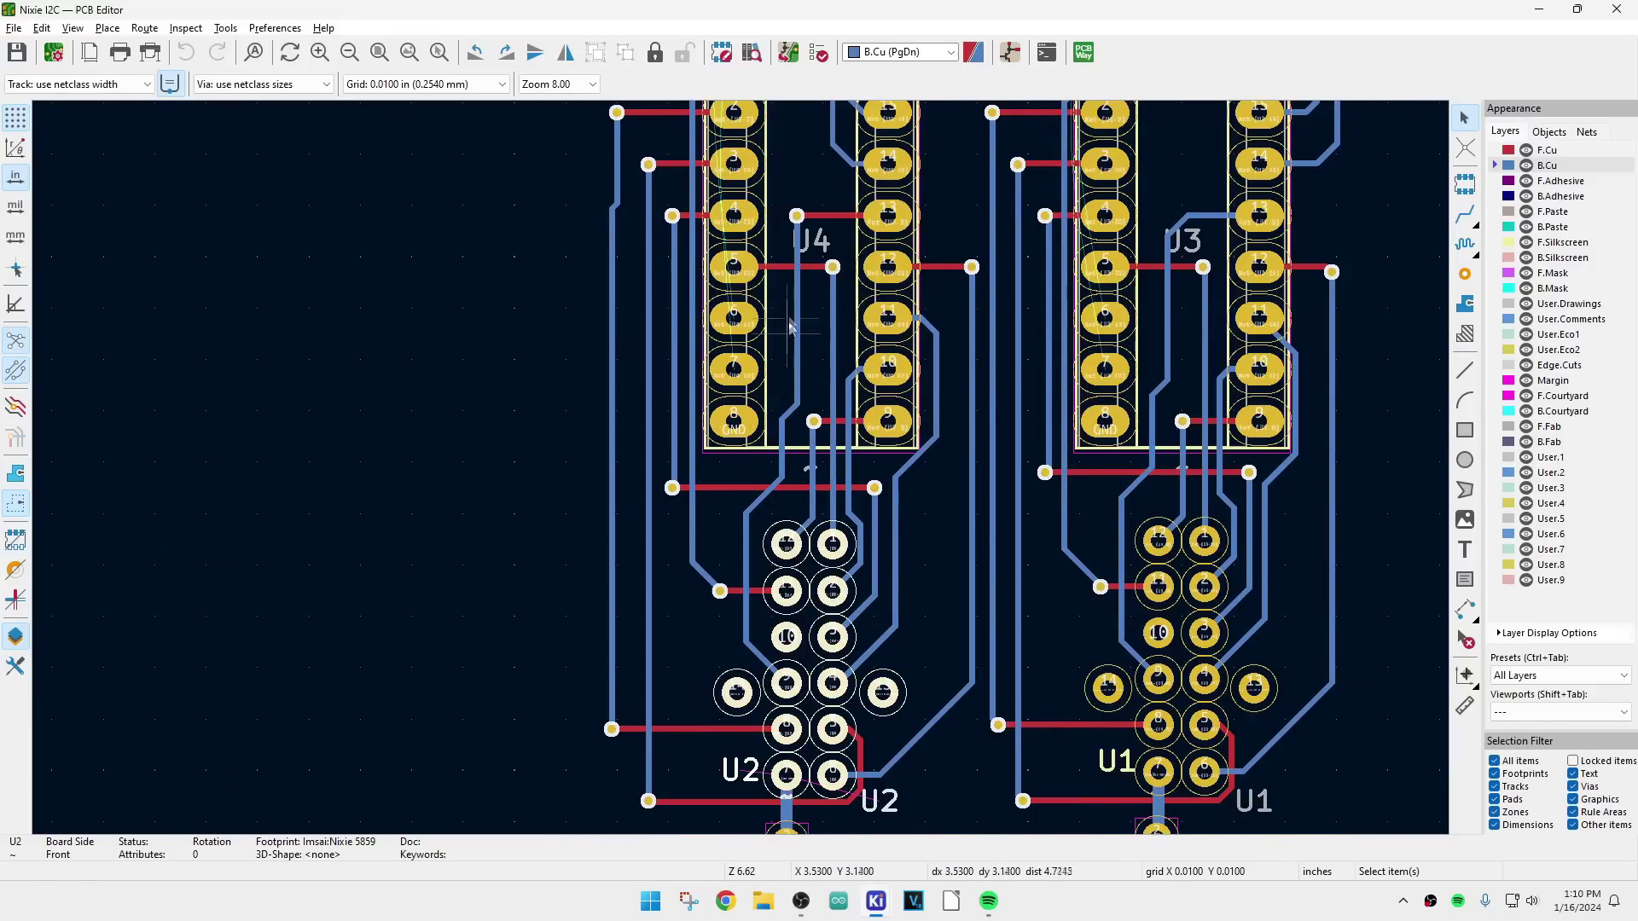
{"action": "scroll", "coordinate": [742, 464], "scroll_direction": "down", "scroll_amount": 1}
{"action": "scroll", "coordinate": [742, 465], "scroll_direction": "up", "scroll_amount": 2}
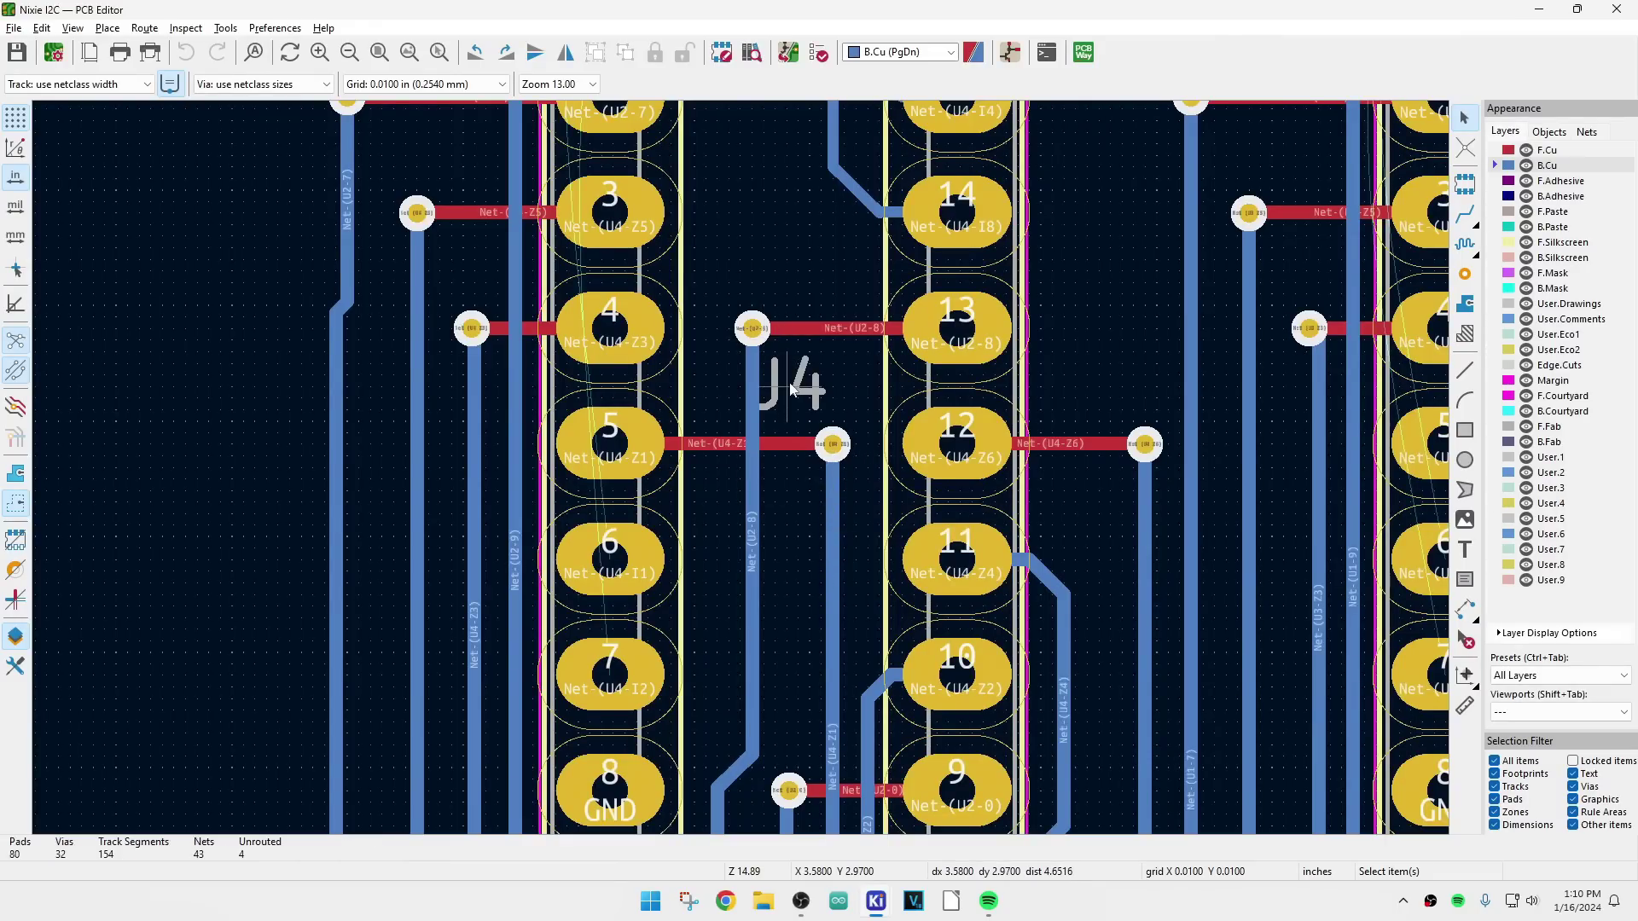
{"action": "double_click", "coordinate": [752, 328]}
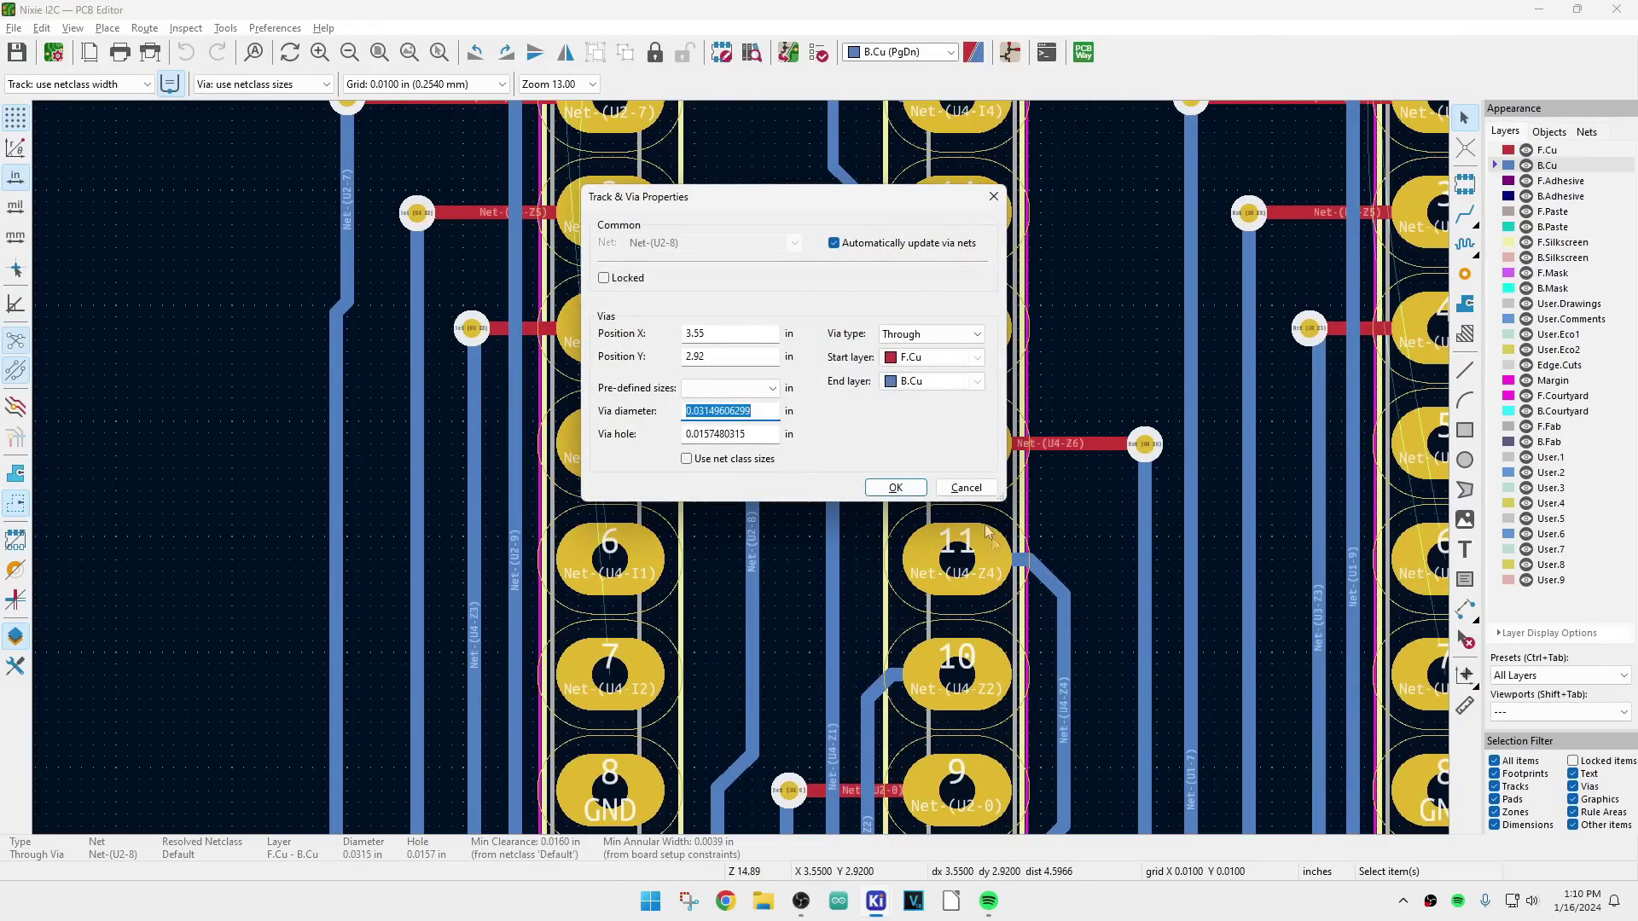
Step: Move the Net-(U2-8) via and its vertical track rightward between U4's pad rows
{"action": "left_click", "coordinate": [967, 490]}
{"action": "left_click_drag", "start_coordinate": [752, 331], "coordinate": [797, 330]}
{"action": "left_click", "coordinate": [753, 522]}
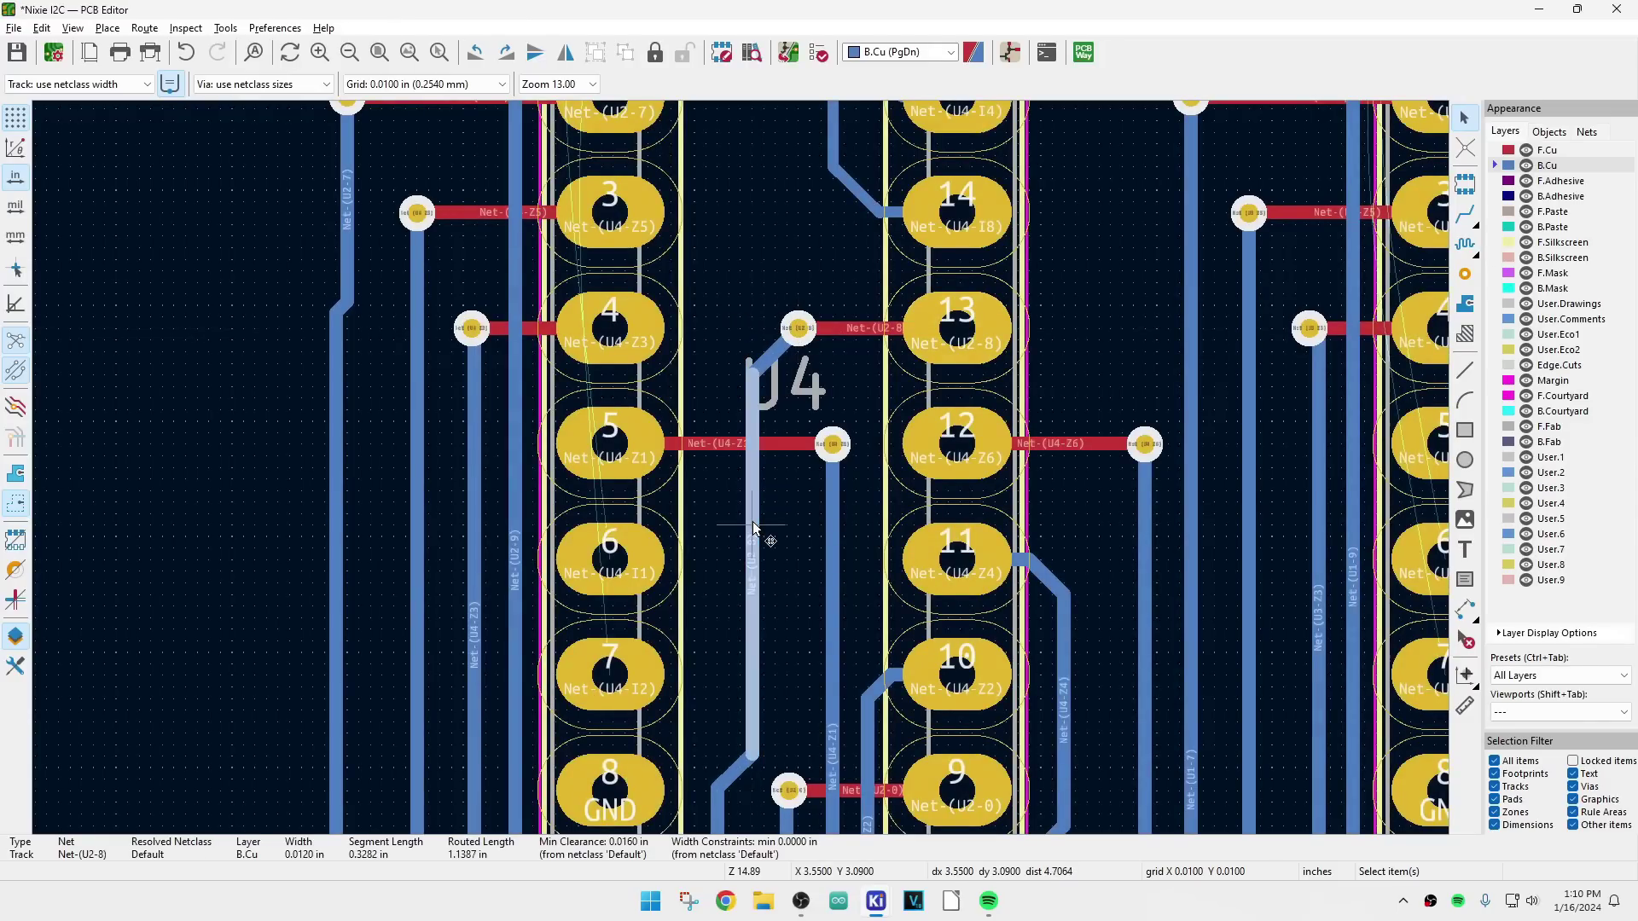
{"action": "left_click_drag", "start_coordinate": [752, 527], "coordinate": [802, 530]}
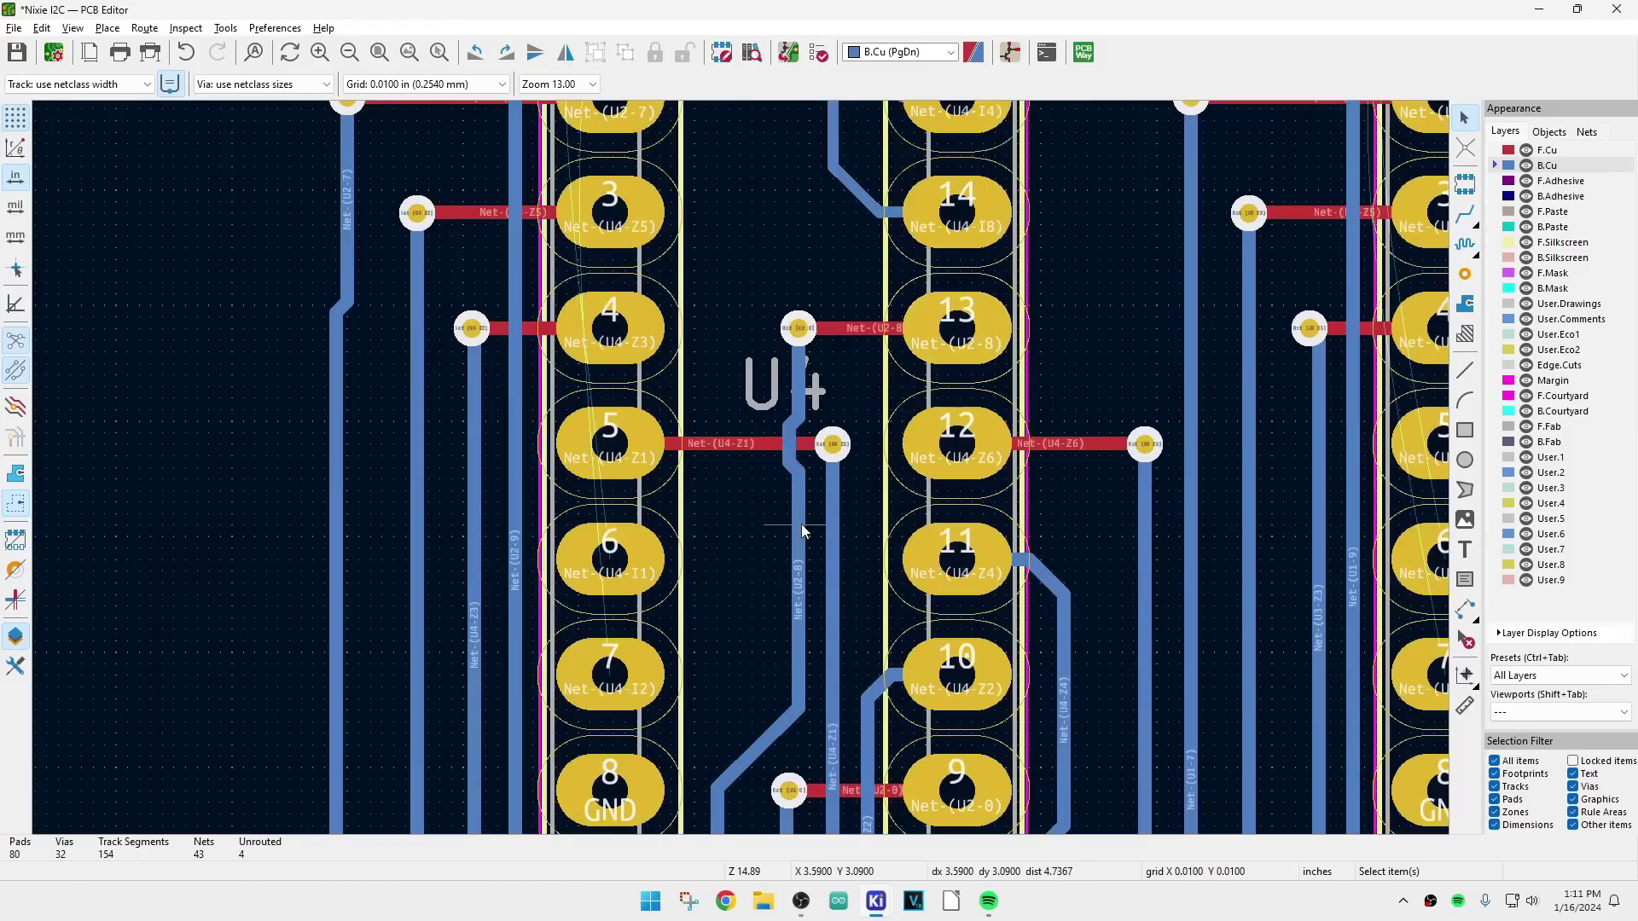
{"action": "scroll", "coordinate": [959, 475], "scroll_direction": "down", "scroll_amount": 2}
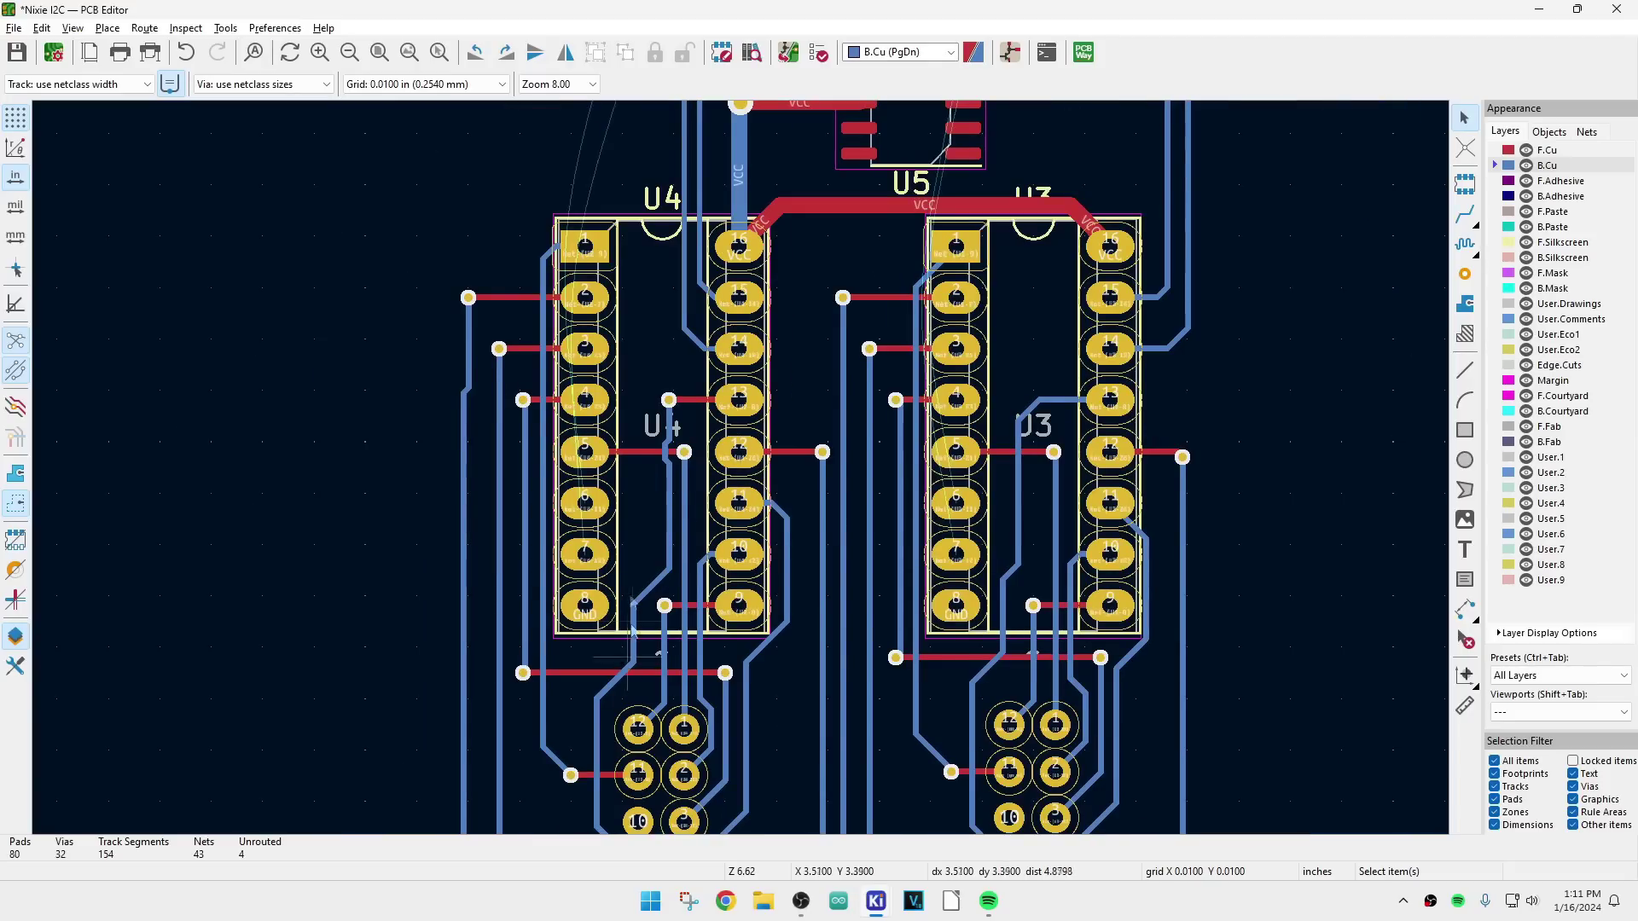
{"action": "scroll", "coordinate": [636, 341], "scroll_direction": "up", "scroll_amount": 2}
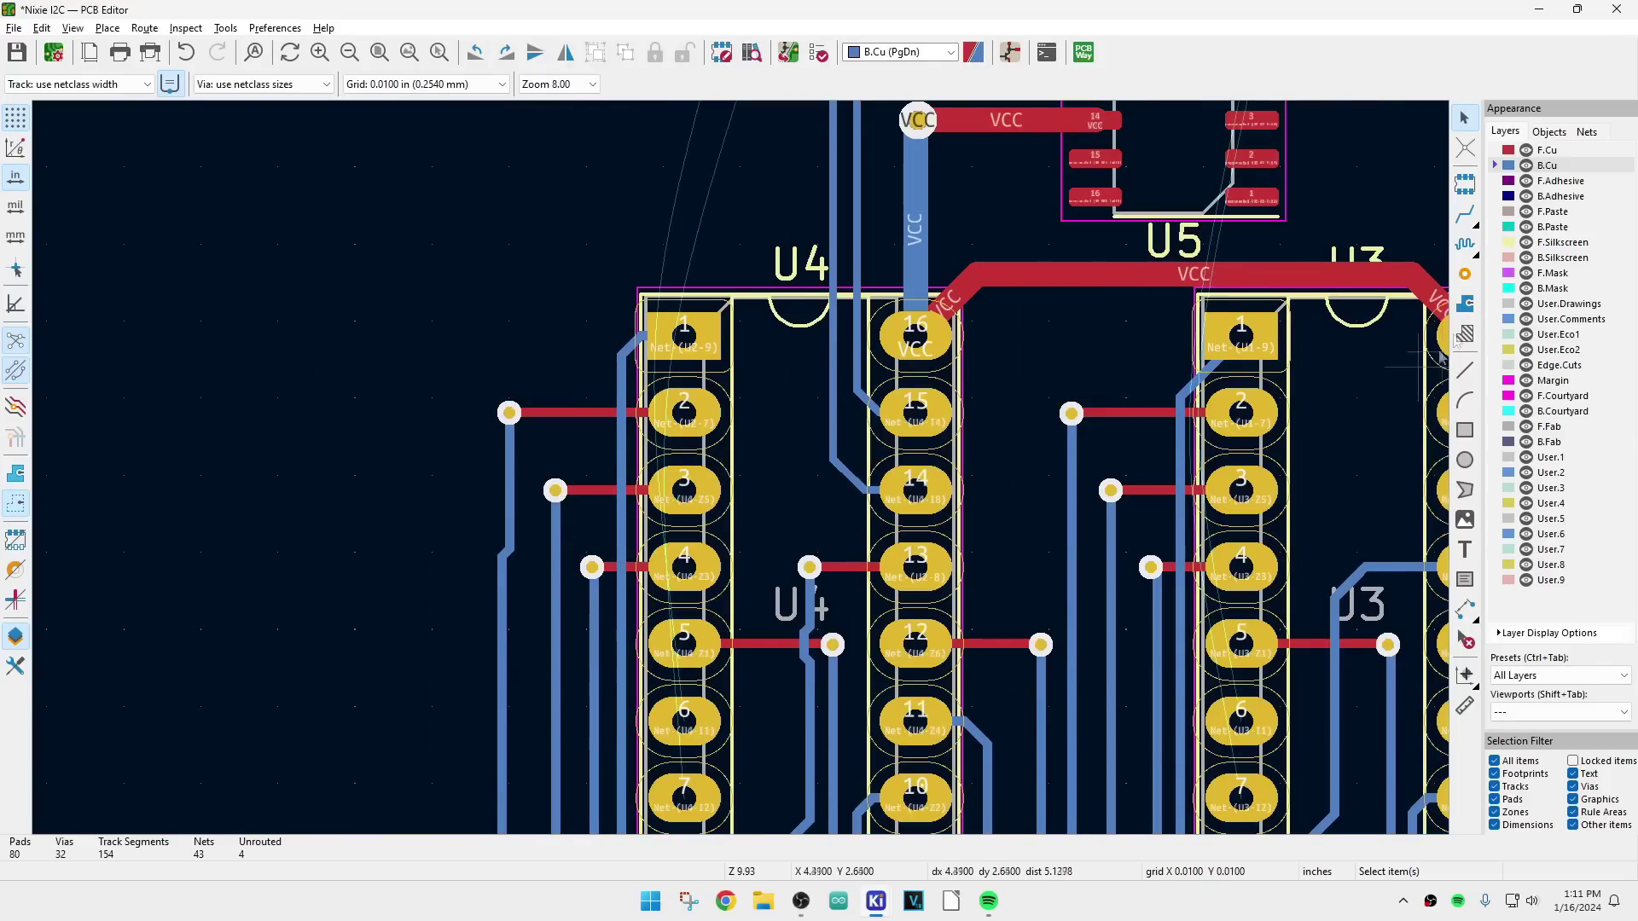
{"action": "left_click", "coordinate": [1465, 213]}
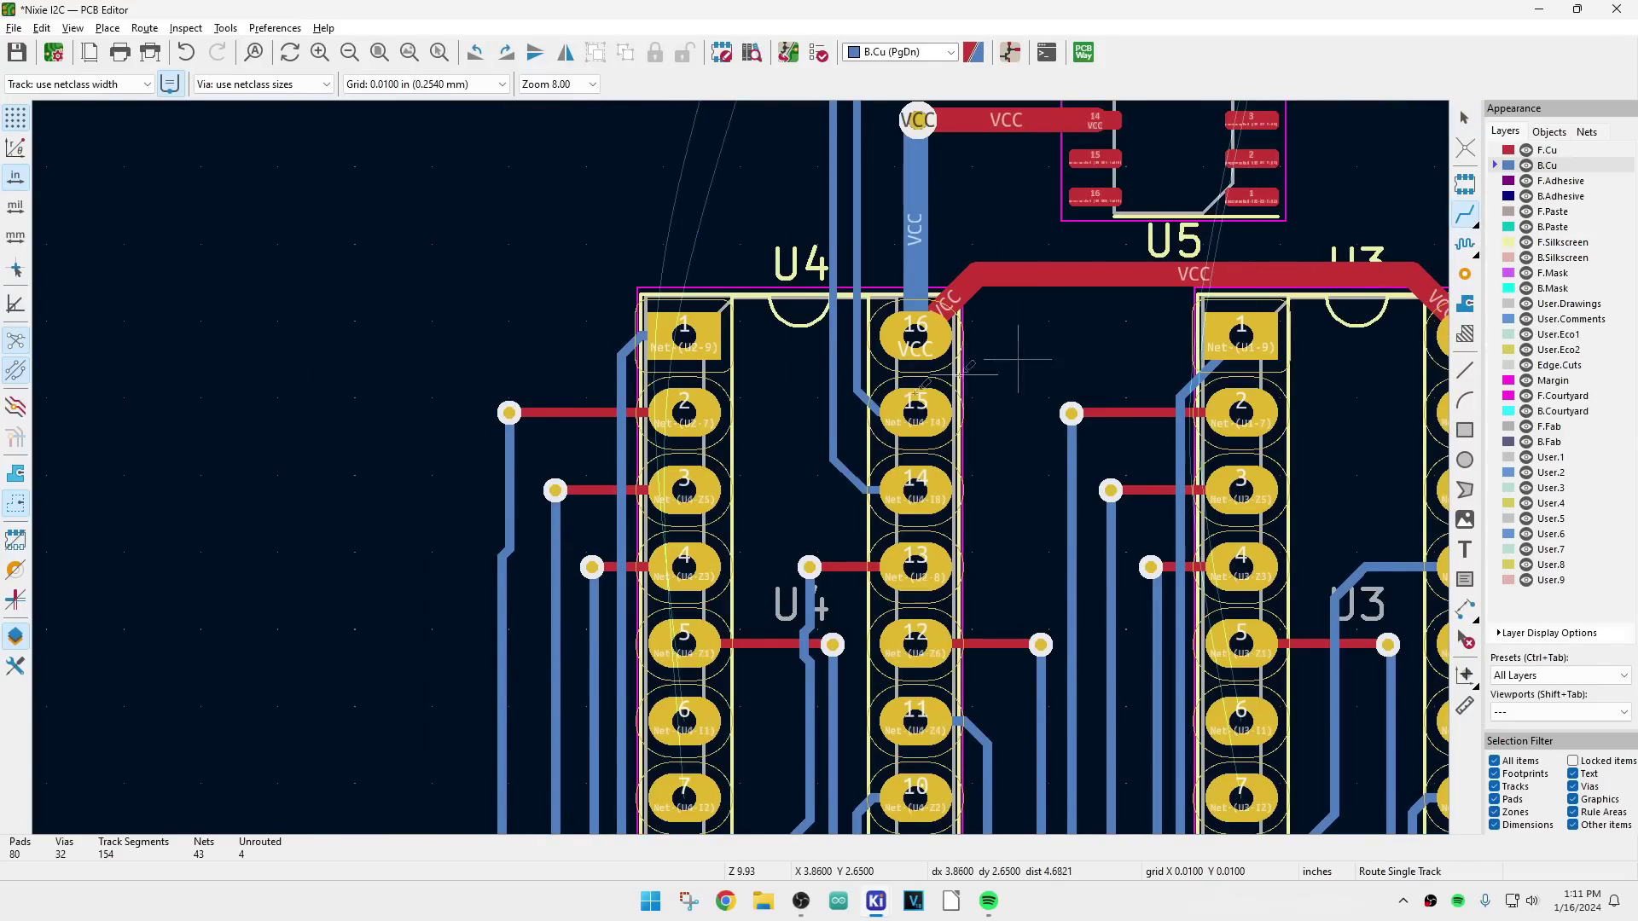
Step: Route a back-copper track from a U4 pin up to U5's pad
{"action": "scroll", "coordinate": [747, 463], "scroll_direction": "down", "scroll_amount": 2}
{"action": "scroll", "coordinate": [747, 462], "scroll_direction": "down", "scroll_amount": 1}
{"action": "scroll", "coordinate": [744, 478], "scroll_direction": "up", "scroll_amount": 3}
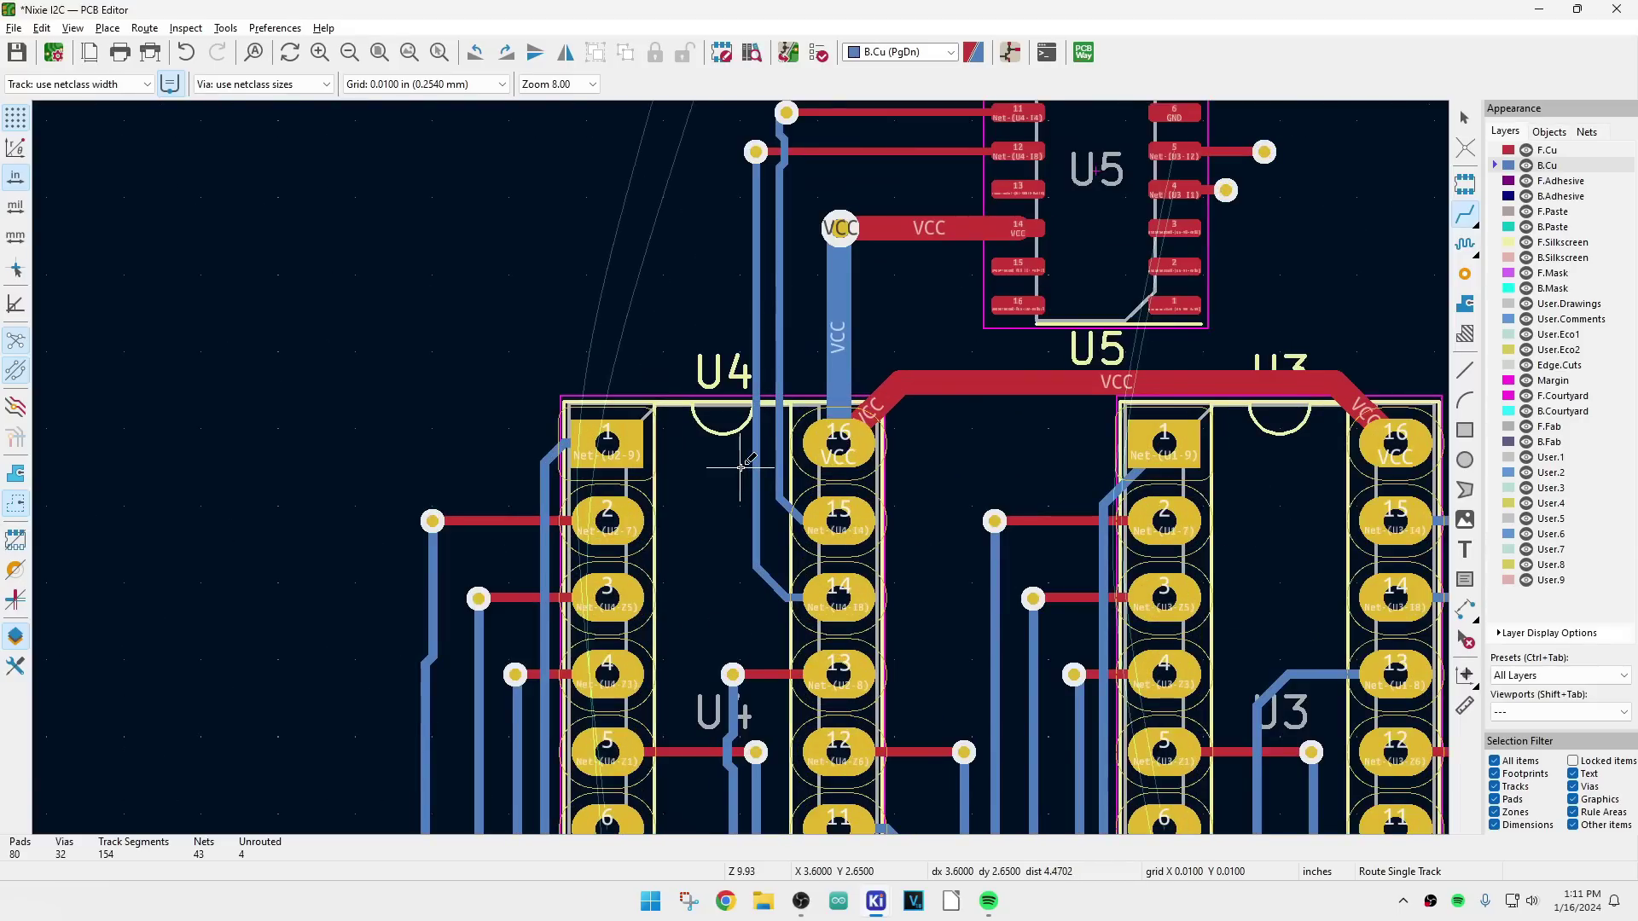
{"action": "scroll", "coordinate": [743, 501], "scroll_direction": "down", "scroll_amount": 2}
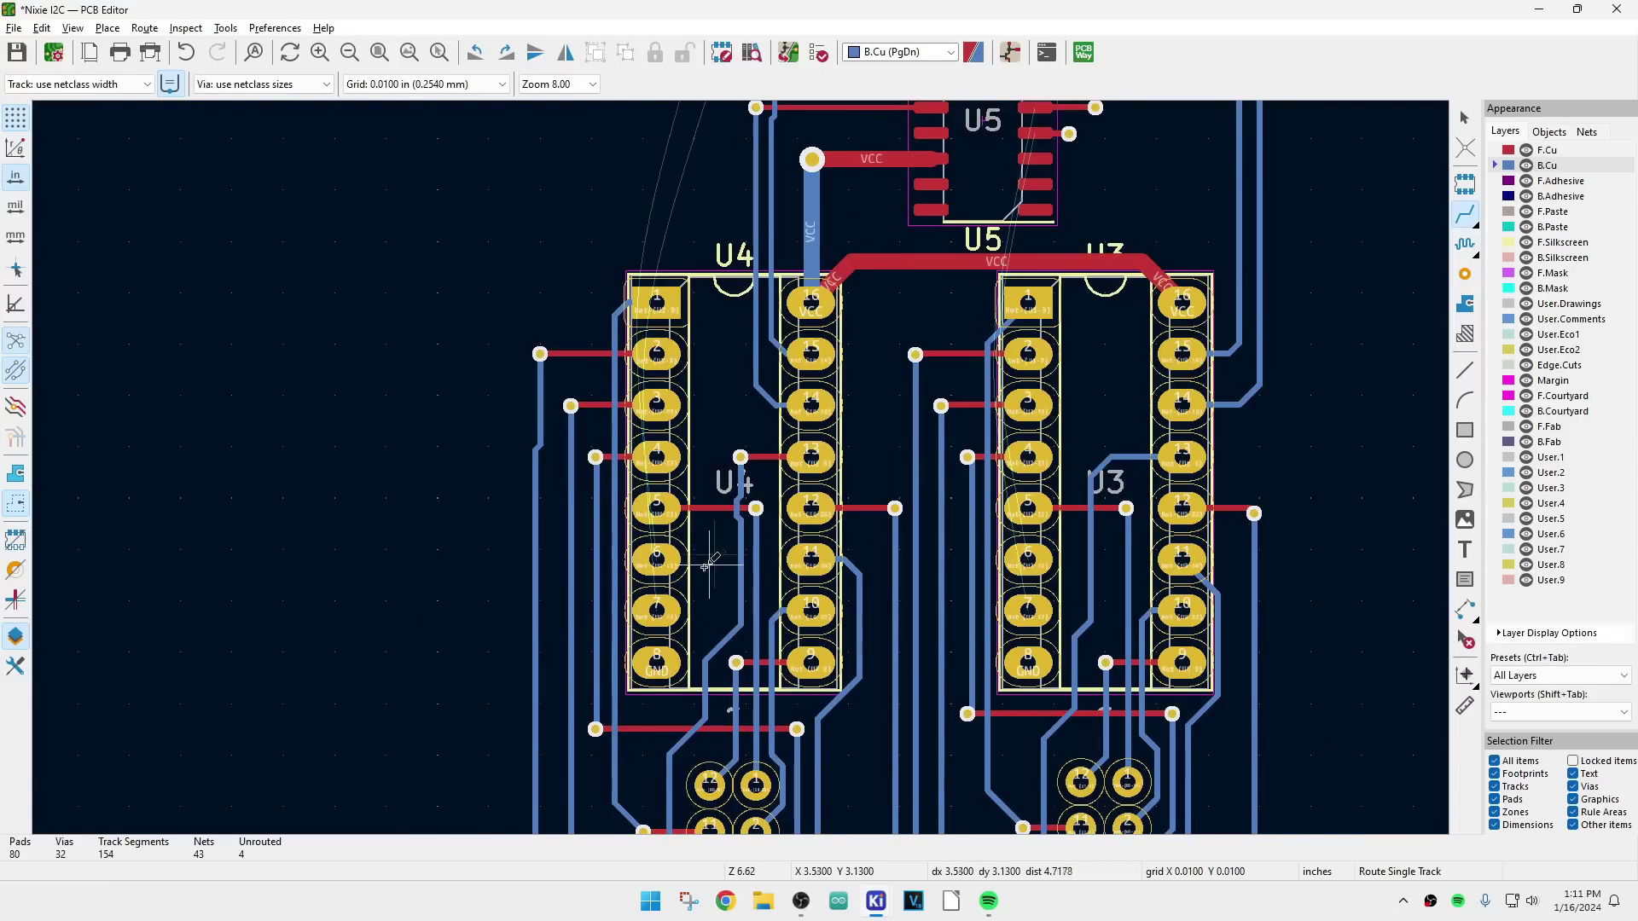
{"action": "left_click", "coordinate": [657, 559]}
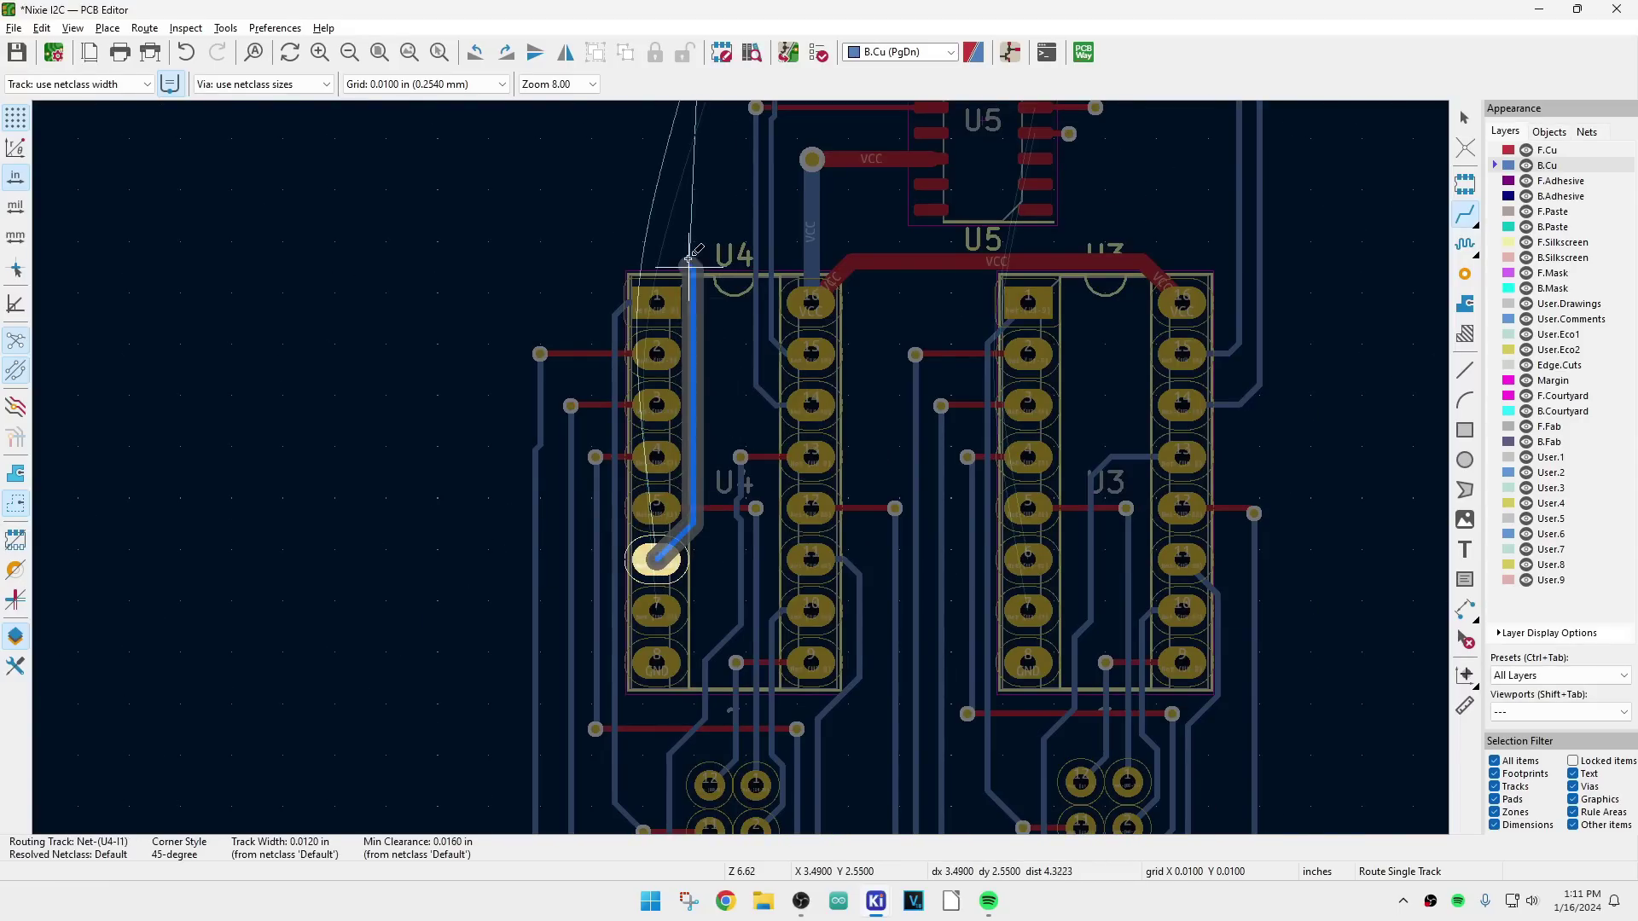
{"action": "scroll", "coordinate": [688, 229], "scroll_direction": "up", "scroll_amount": 3}
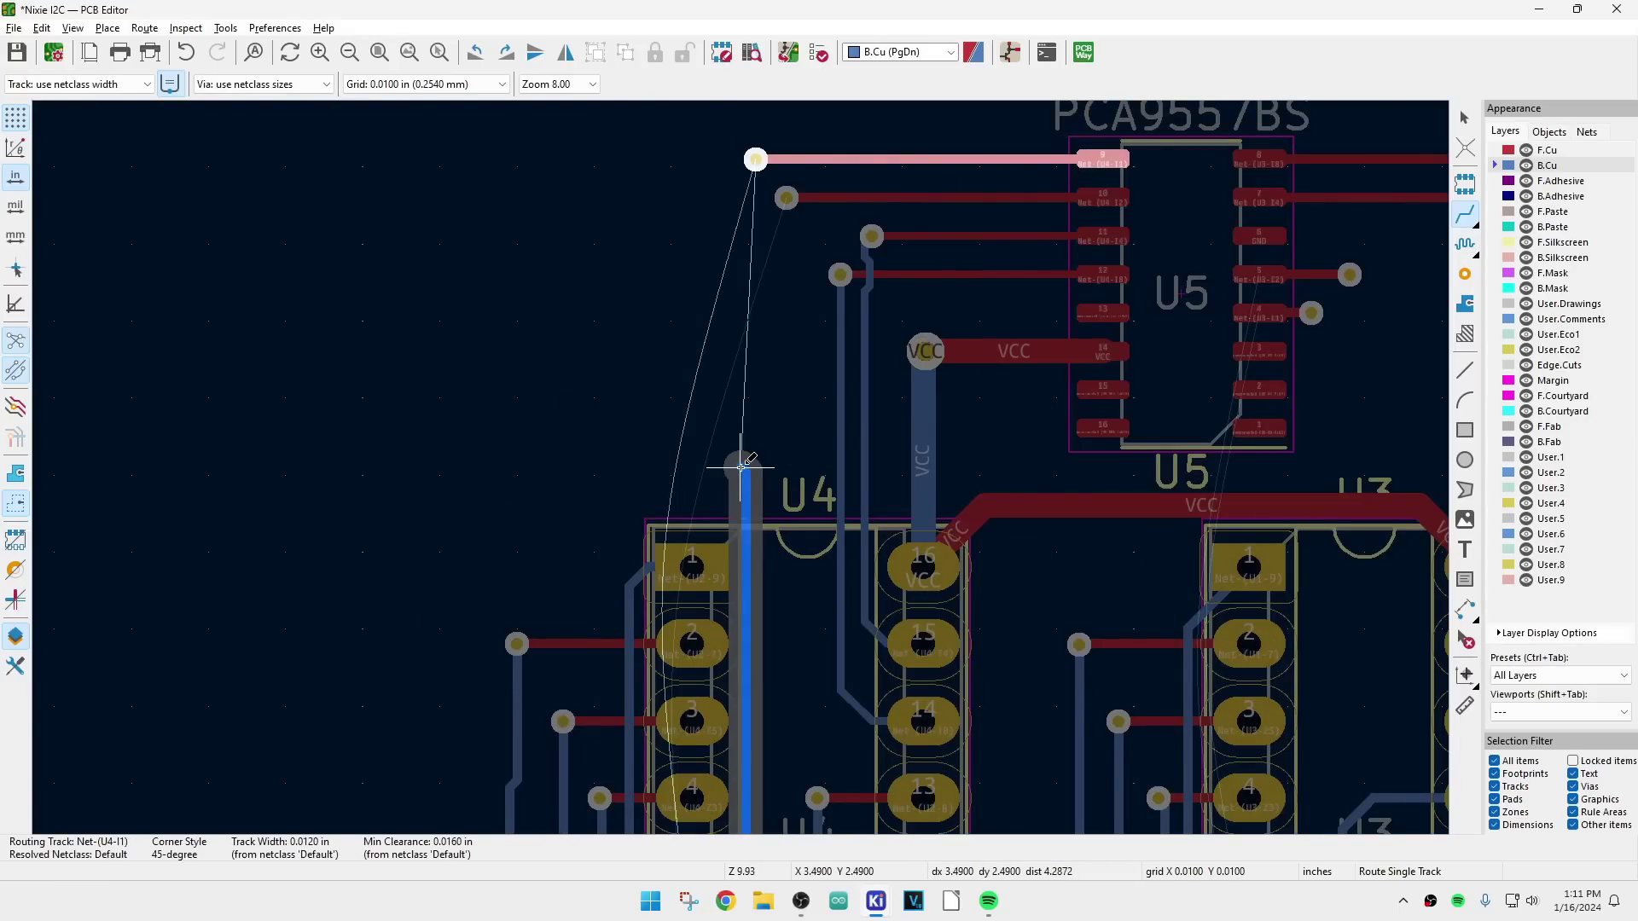
{"action": "left_click", "coordinate": [756, 160]}
Step: Route the Net-(U4-I2) track from U4 to the via beside U5, leaving 2 unrouted
{"action": "scroll", "coordinate": [761, 376], "scroll_direction": "down", "scroll_amount": 2}
{"action": "scroll", "coordinate": [759, 573], "scroll_direction": "down", "scroll_amount": 1}
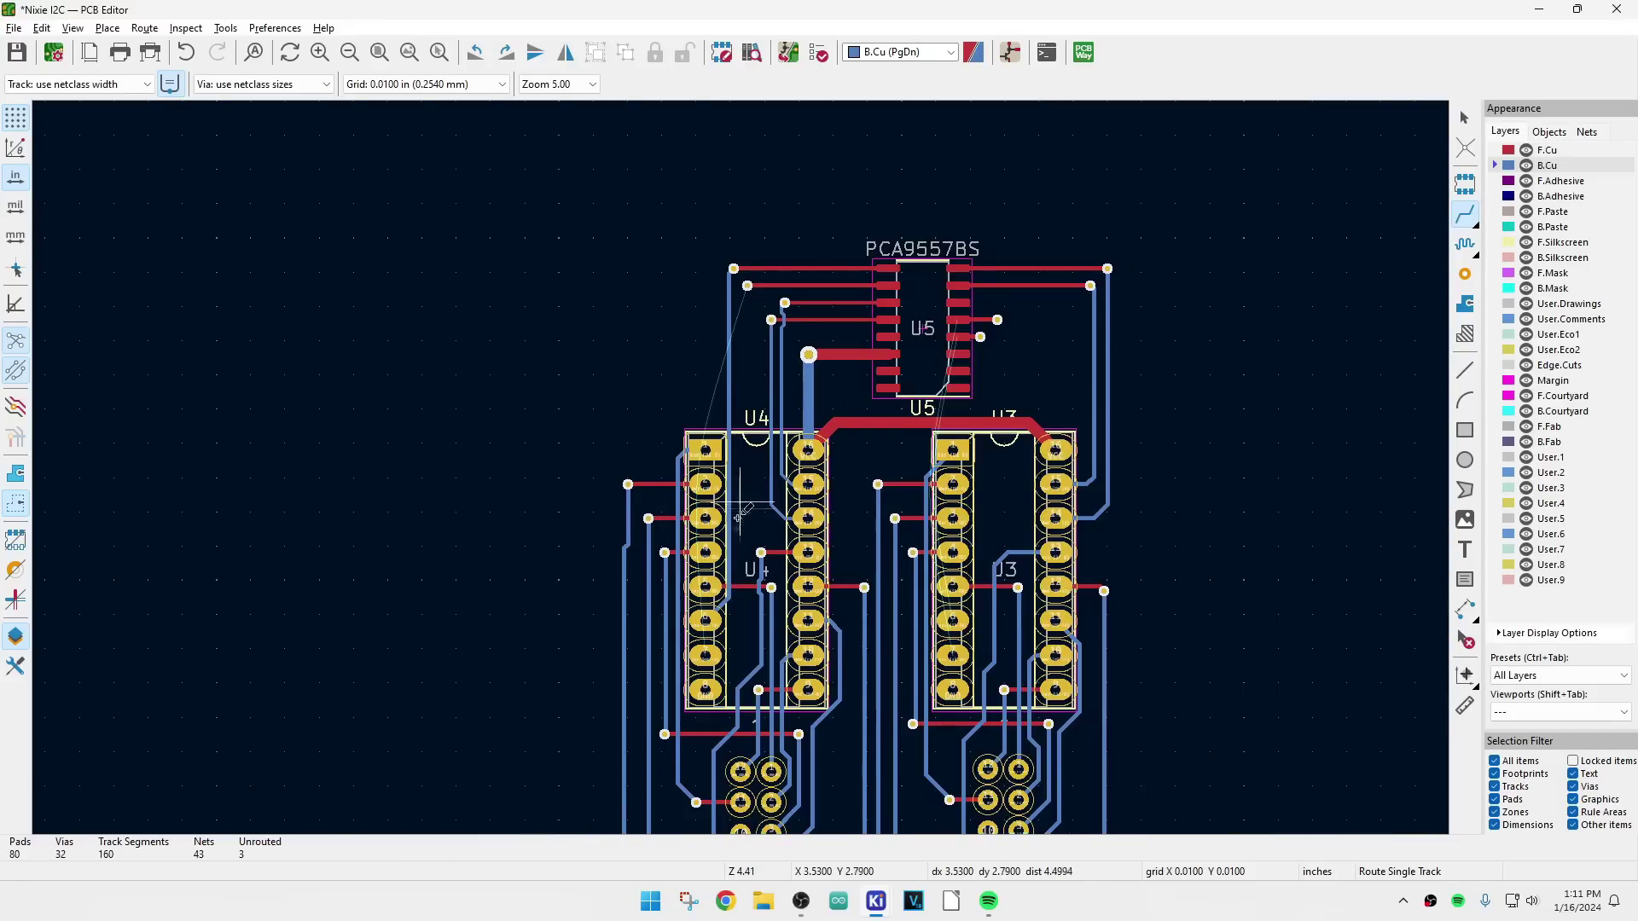
{"action": "left_click", "coordinate": [706, 656]}
{"action": "scroll", "coordinate": [749, 493], "scroll_direction": "up", "scroll_amount": 3}
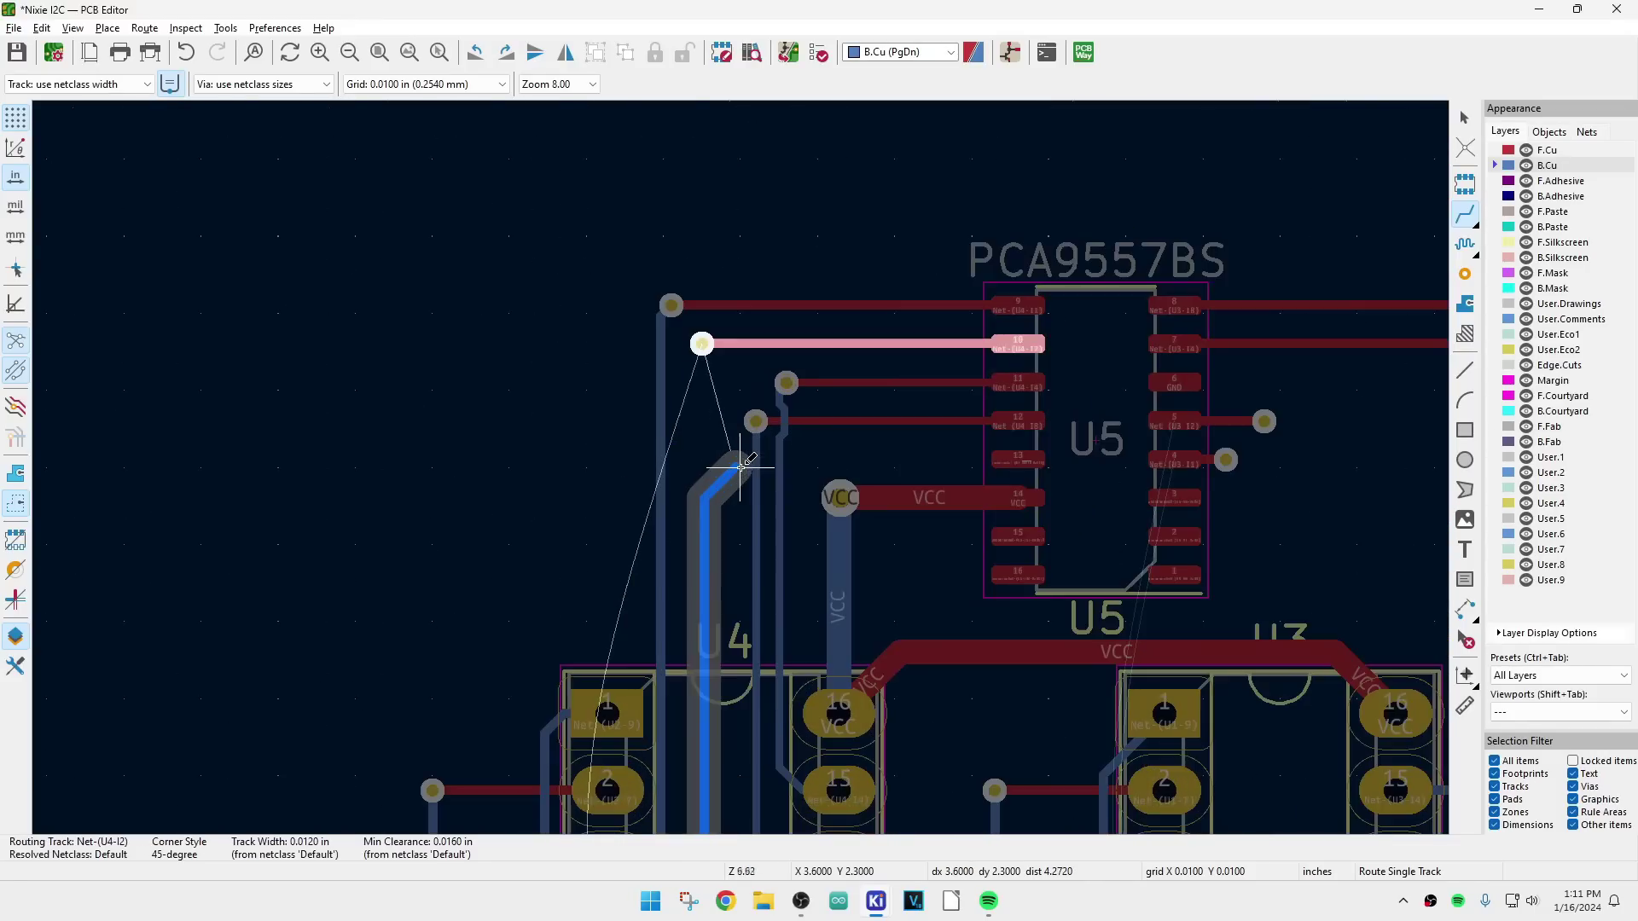
{"action": "left_click", "coordinate": [680, 281]}
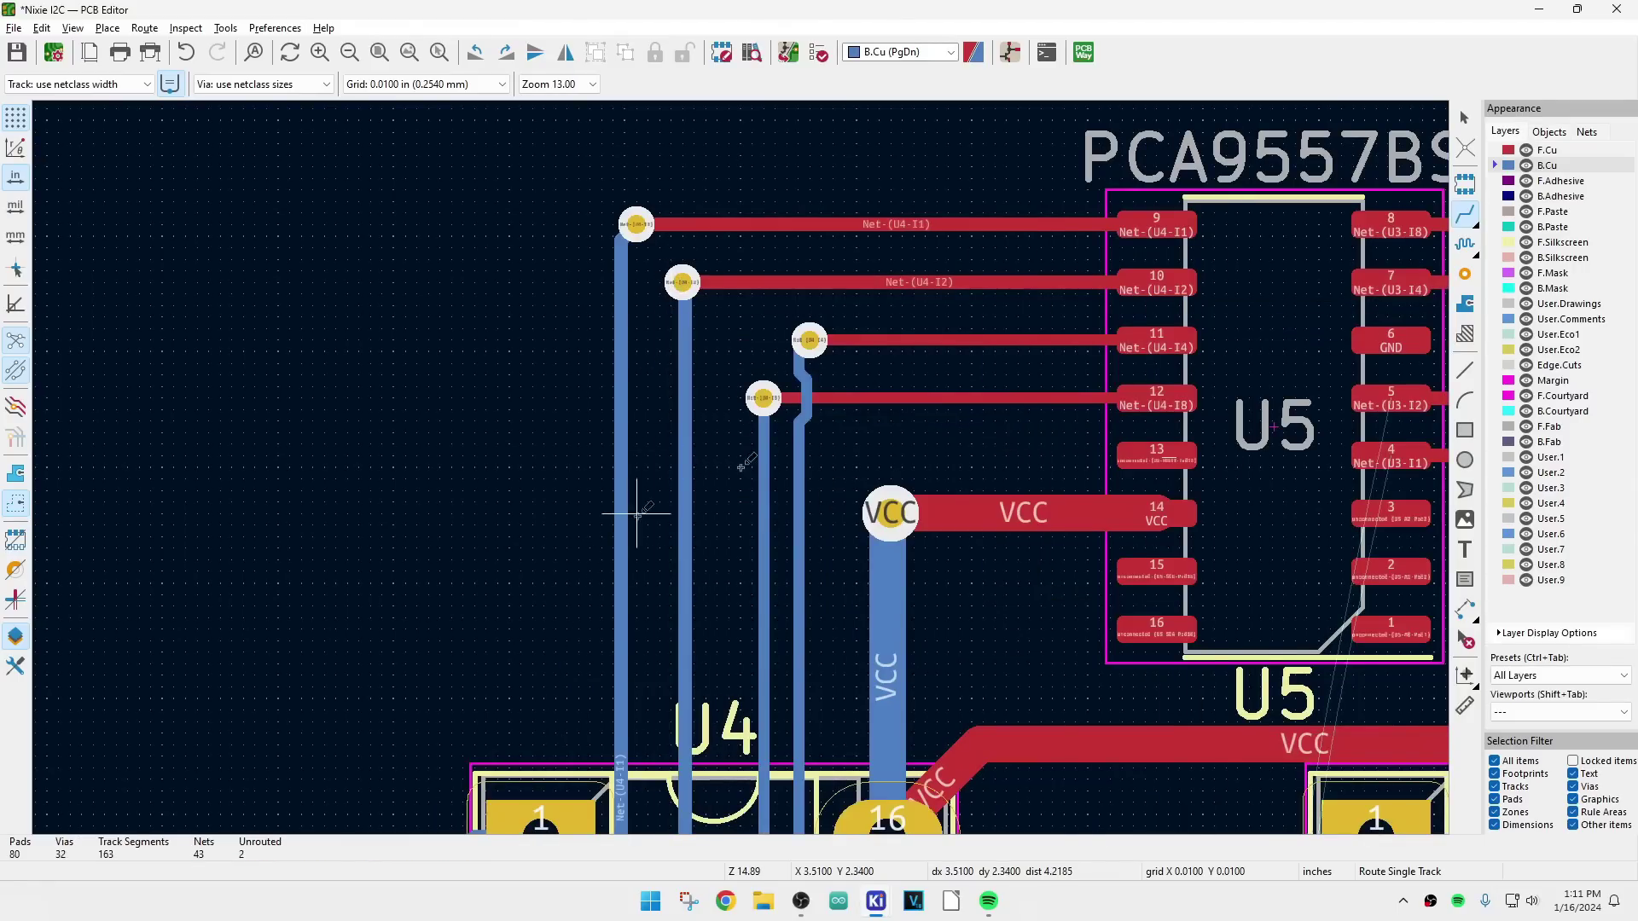
{"action": "scroll", "coordinate": [742, 465], "scroll_direction": "down", "scroll_amount": 3}
{"action": "scroll", "coordinate": [751, 618], "scroll_direction": "up", "scroll_amount": 3}
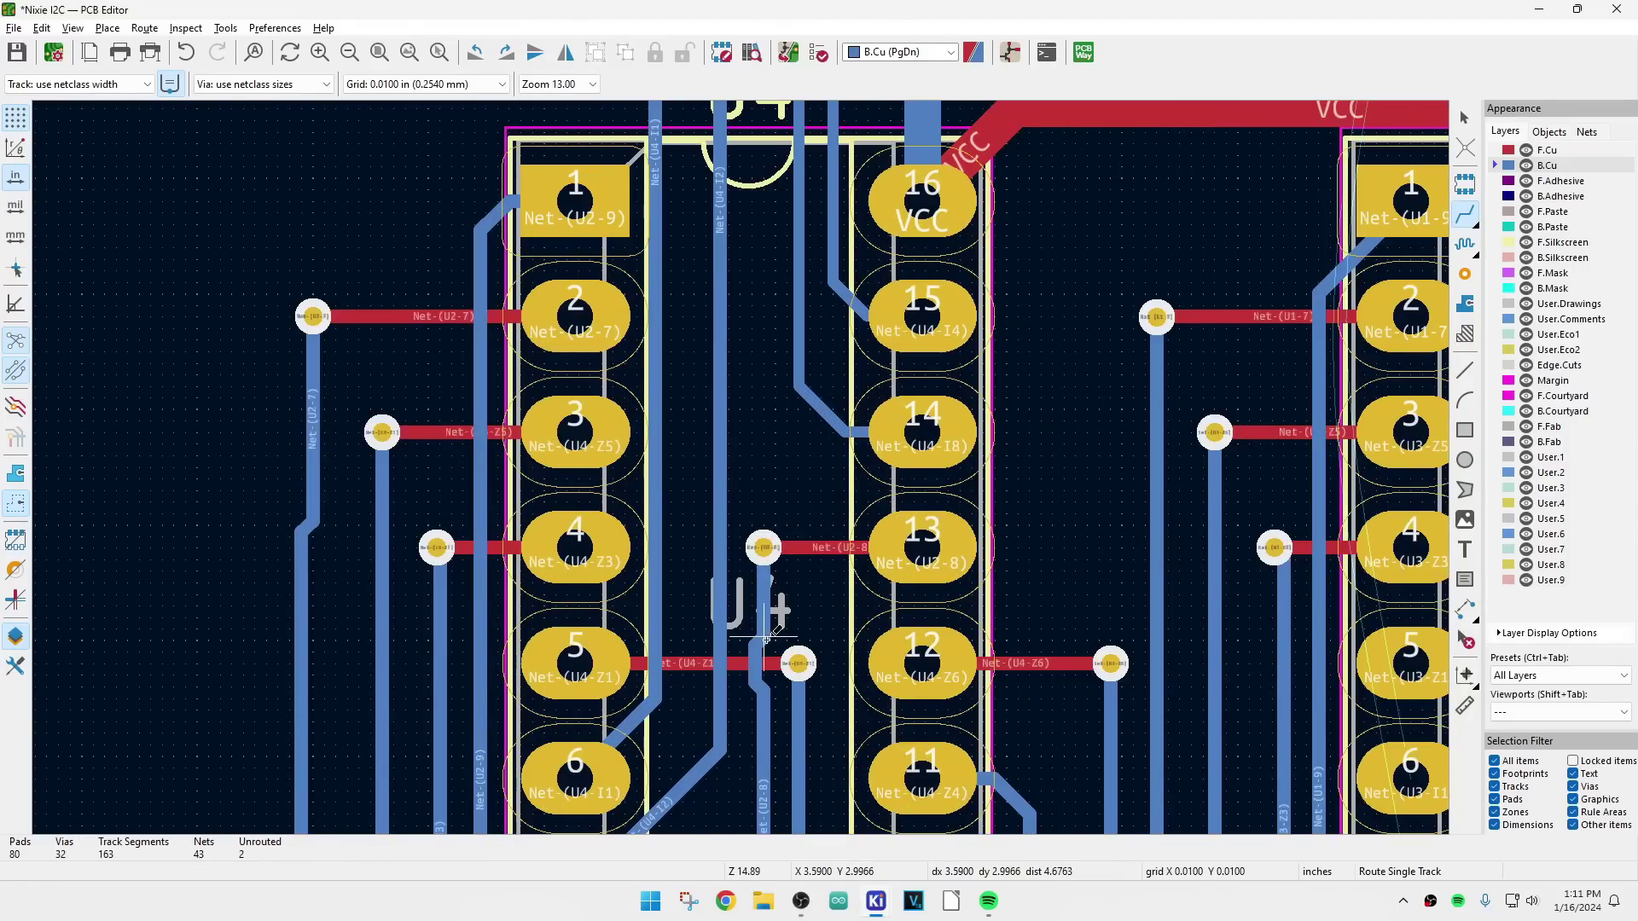
{"action": "scroll", "coordinate": [742, 464], "scroll_direction": "down", "scroll_amount": 3}
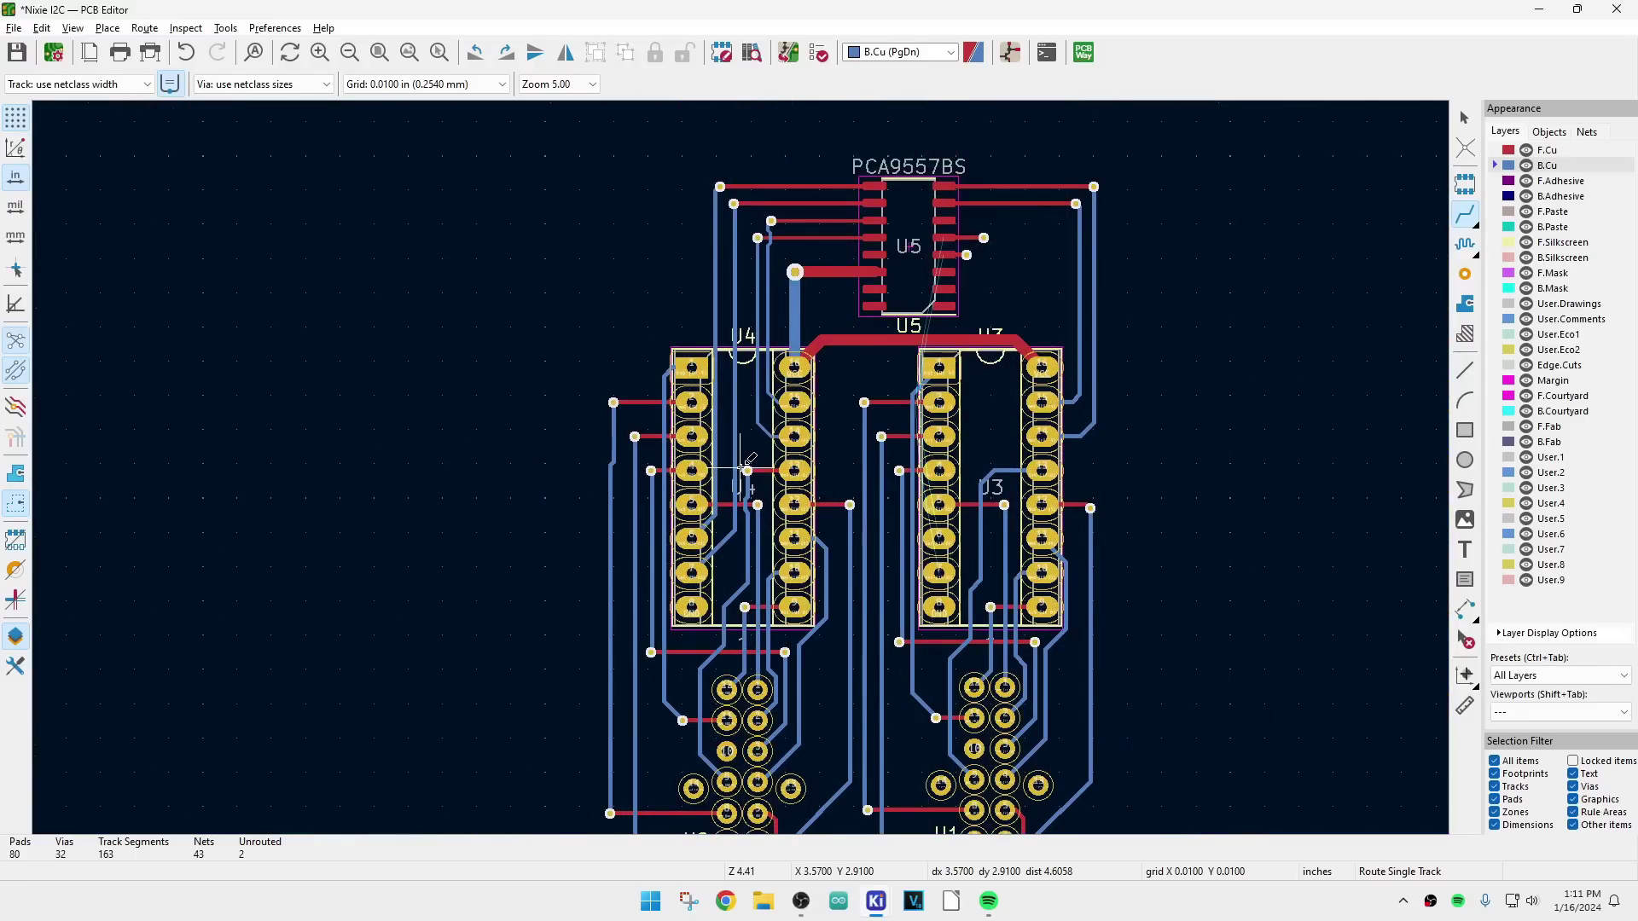
{"action": "scroll", "coordinate": [742, 465], "scroll_direction": "up", "scroll_amount": 2}
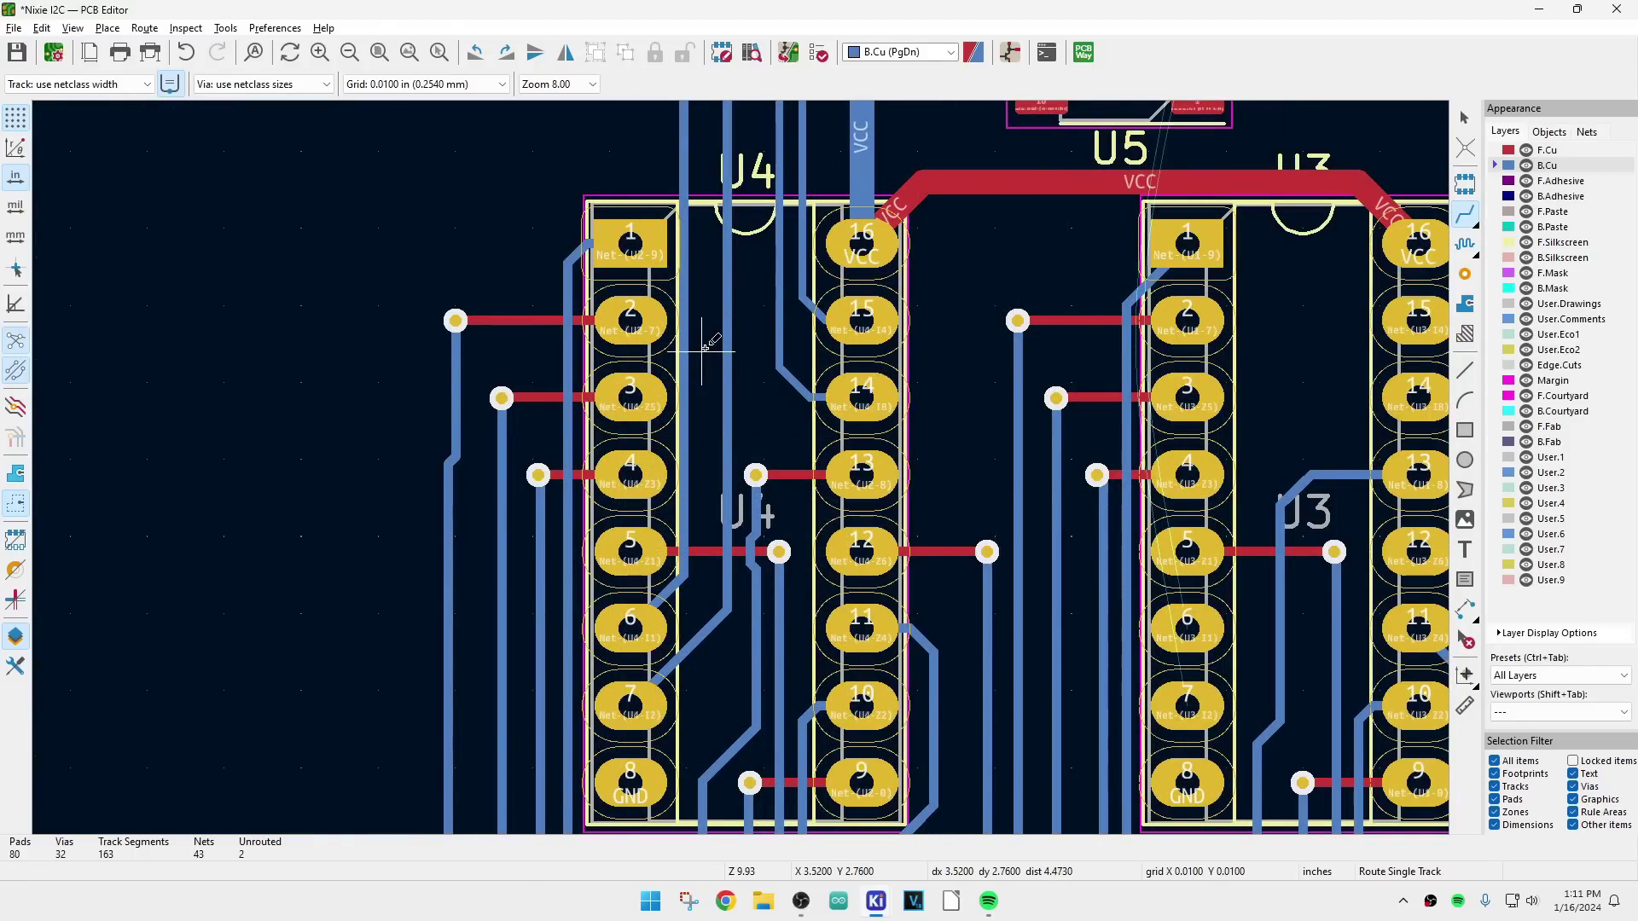
{"action": "scroll", "coordinate": [725, 460], "scroll_direction": "down", "scroll_amount": 3}
{"action": "scroll", "coordinate": [741, 467], "scroll_direction": "up", "scroll_amount": 2}
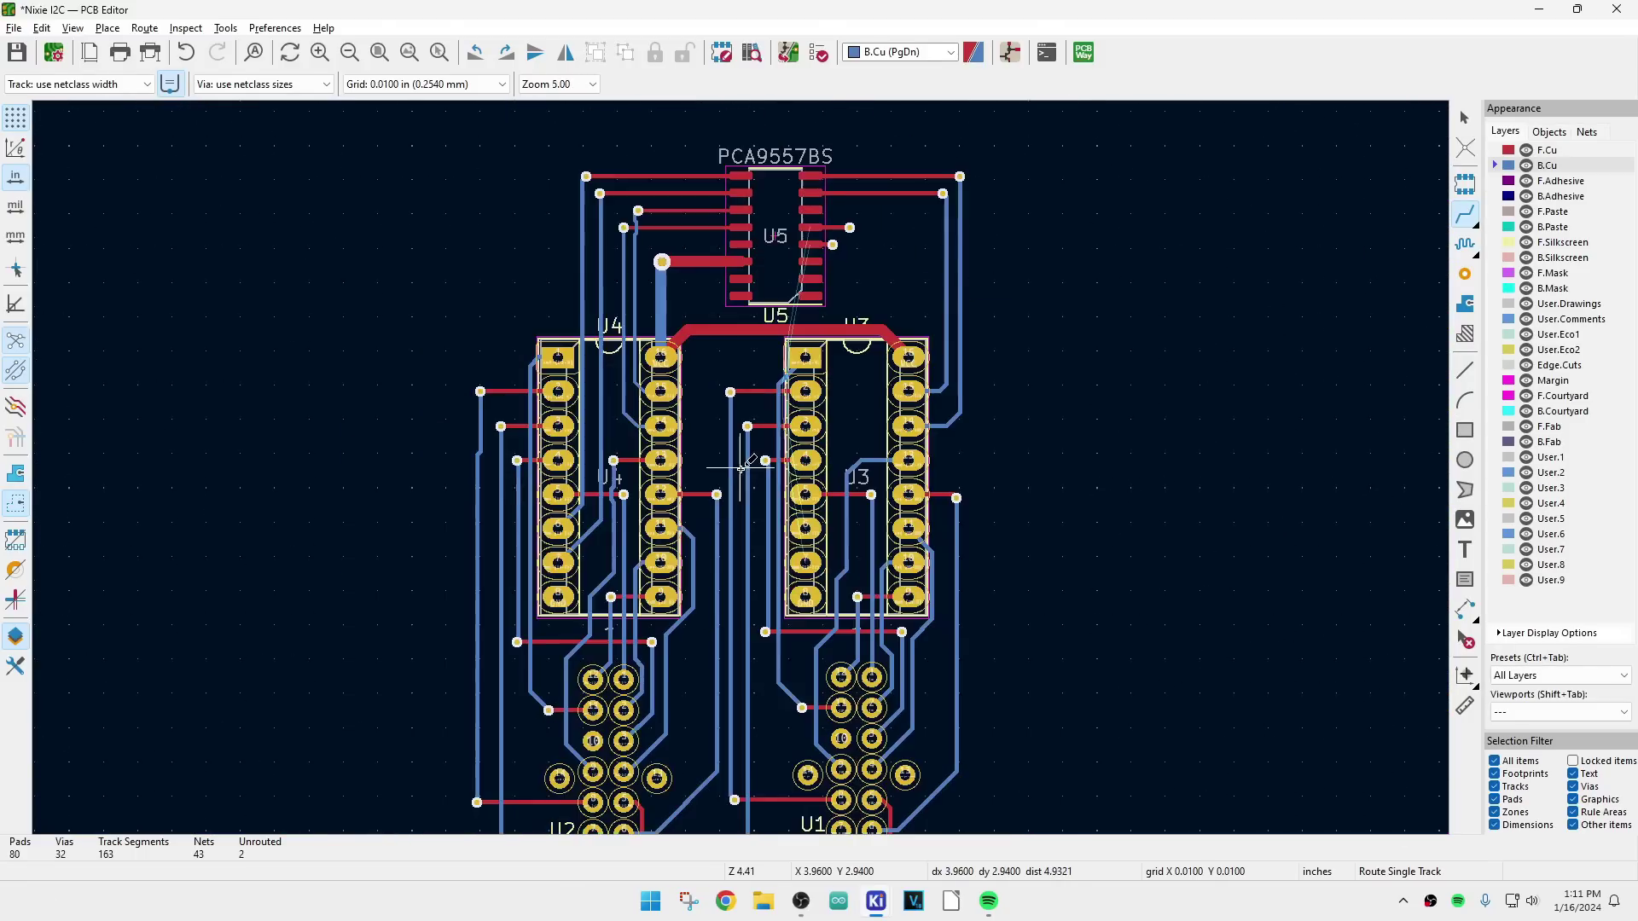
{"action": "scroll", "coordinate": [741, 468], "scroll_direction": "up", "scroll_amount": 2}
Step: Reshape the Net-(U1-8) track inside U3, shifting its segments and corner right toward pad 13
{"action": "key", "text": "Escape"}
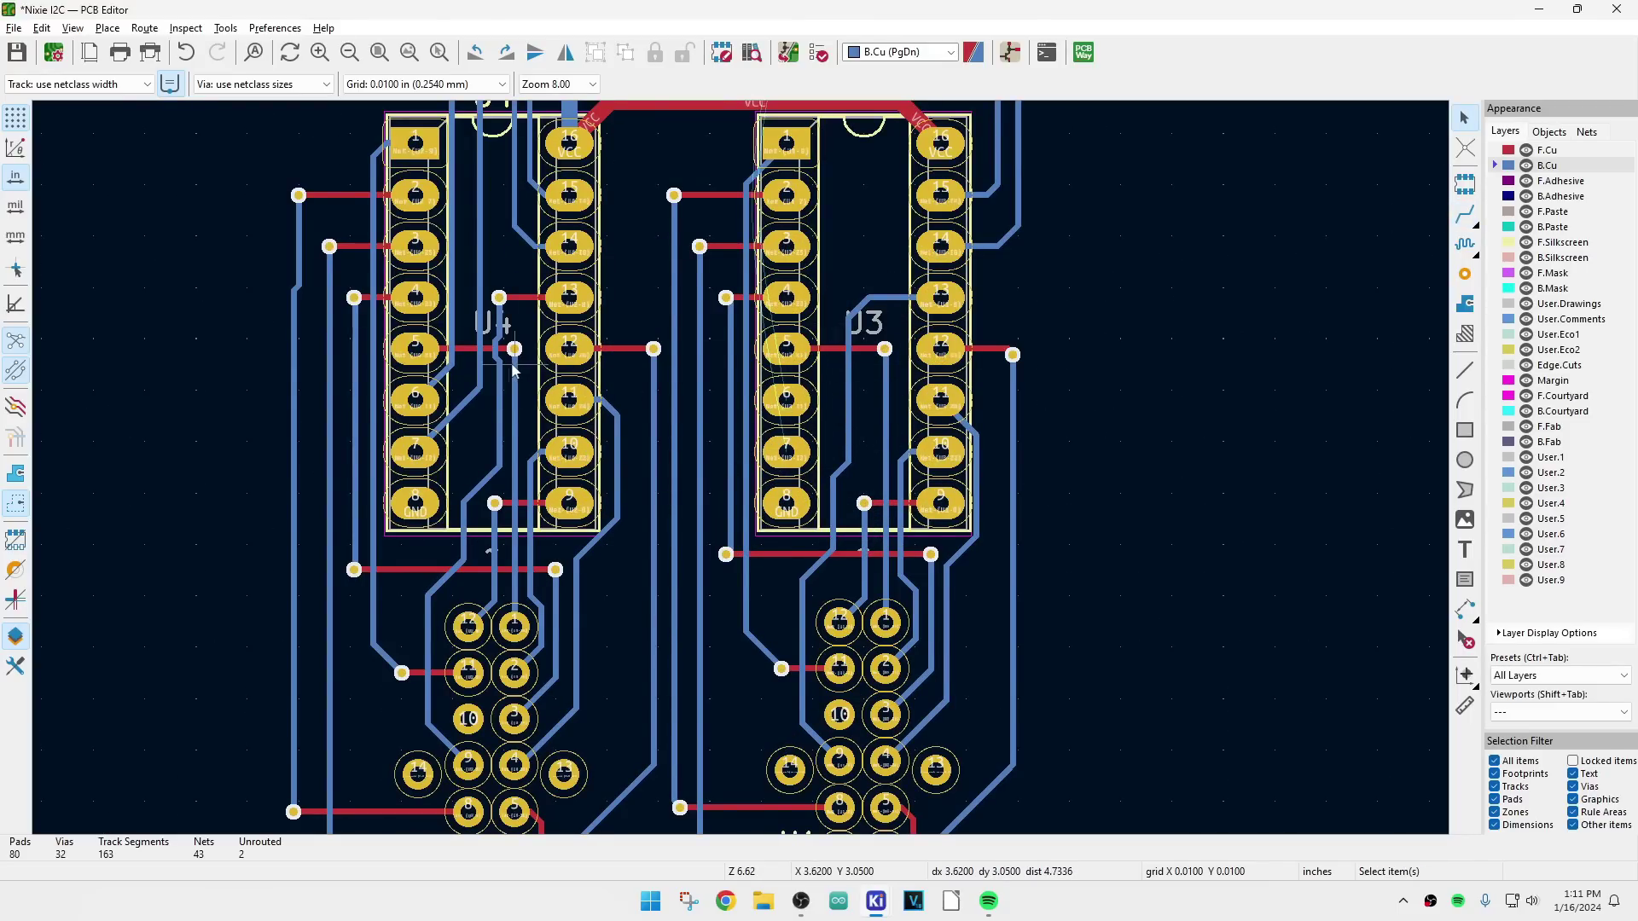
{"action": "left_click", "coordinate": [849, 408]}
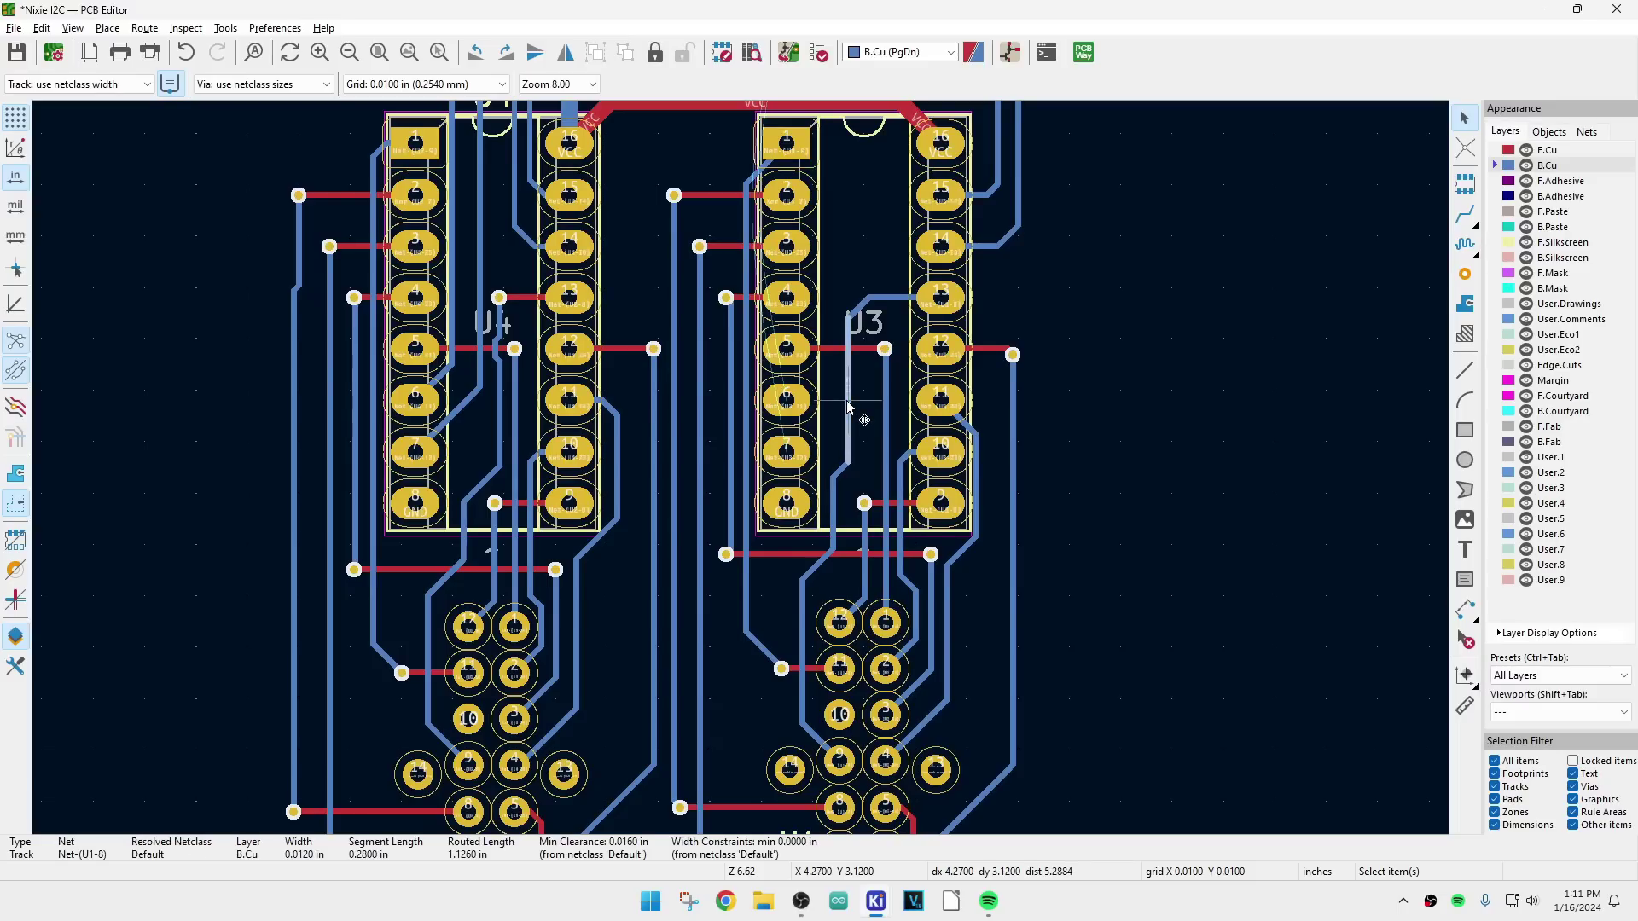
{"action": "left_click_drag", "start_coordinate": [849, 408], "coordinate": [869, 467]}
{"action": "left_click_drag", "start_coordinate": [847, 373], "coordinate": [863, 331]}
{"action": "scroll", "coordinate": [862, 329], "scroll_direction": "up", "scroll_amount": 3}
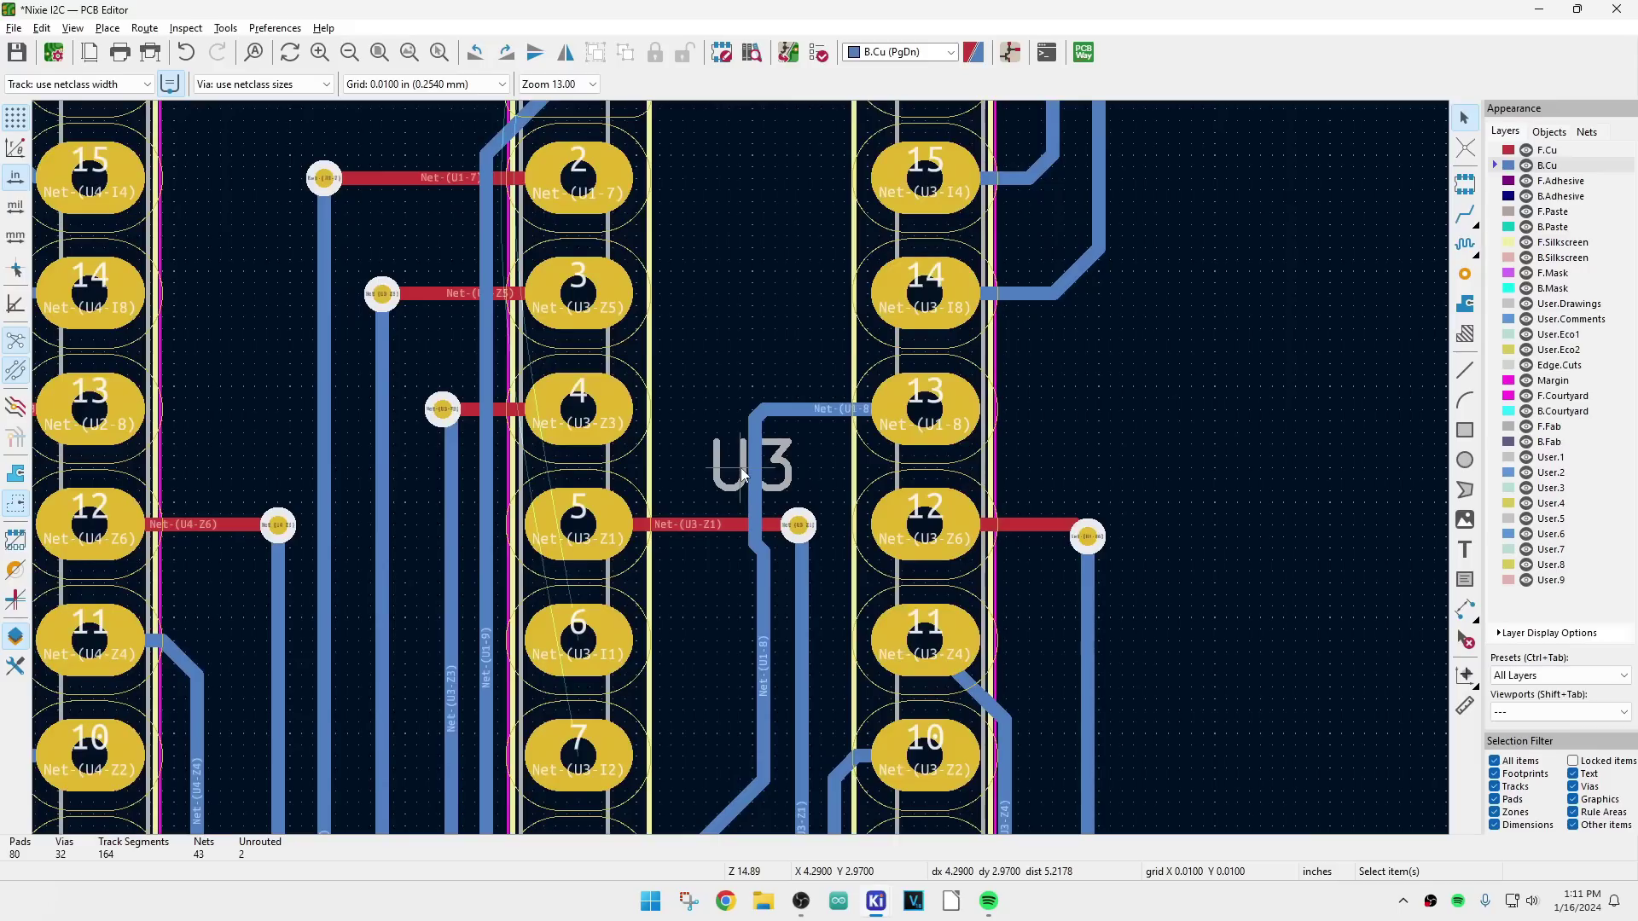
{"action": "left_click_drag", "start_coordinate": [752, 475], "coordinate": [768, 474]}
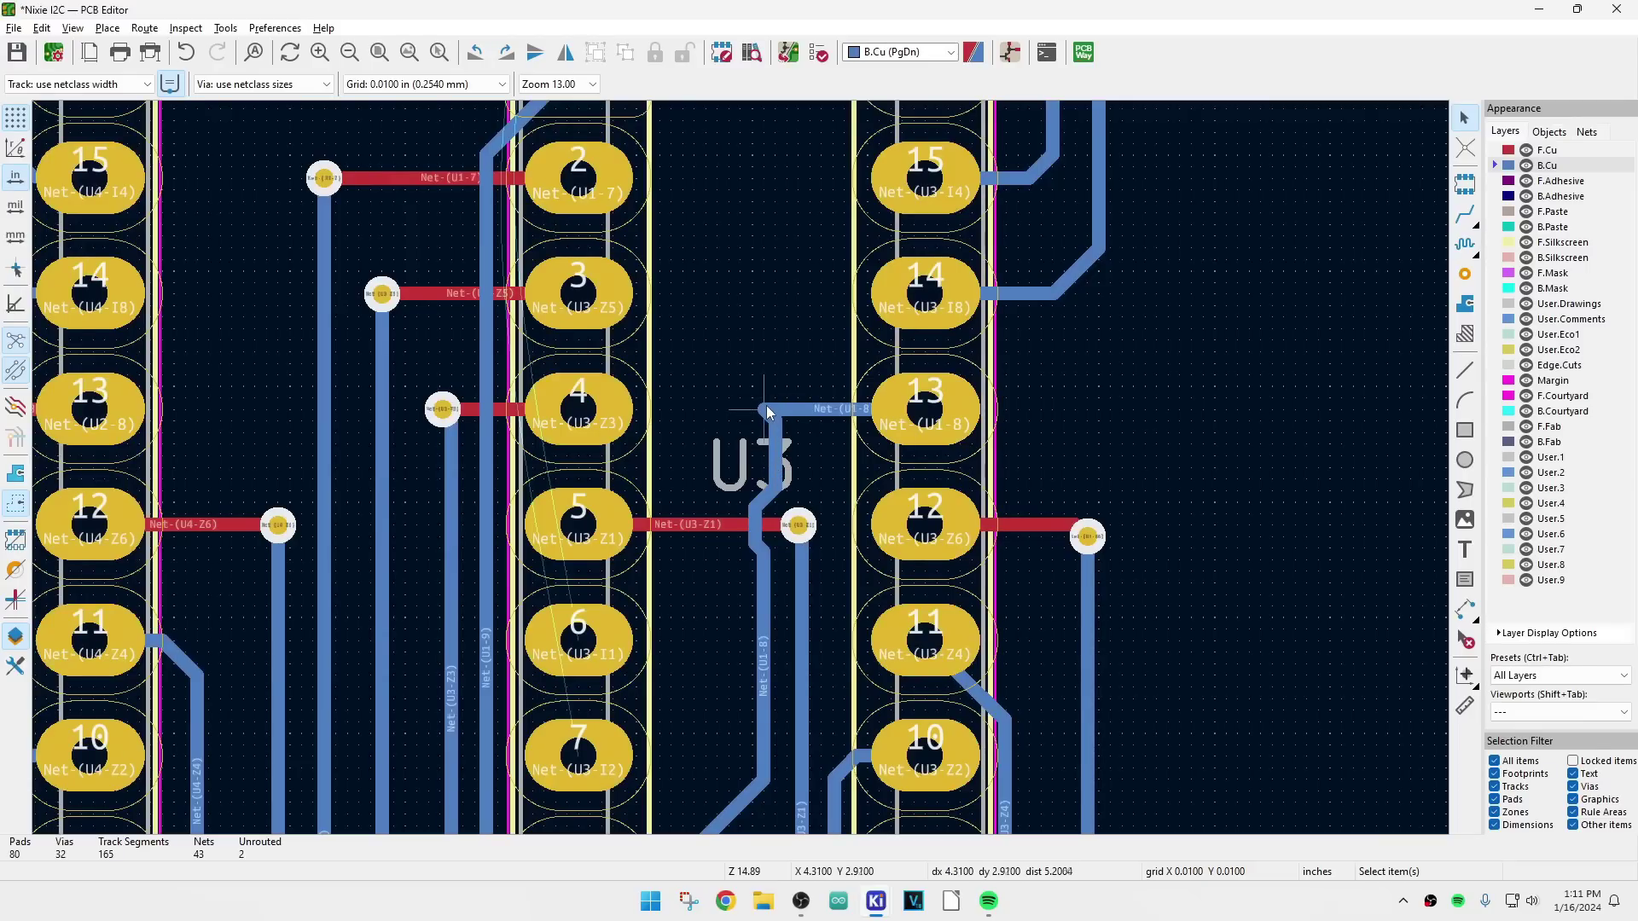
{"action": "left_click", "coordinate": [766, 406]}
{"action": "left_click", "coordinate": [779, 420]}
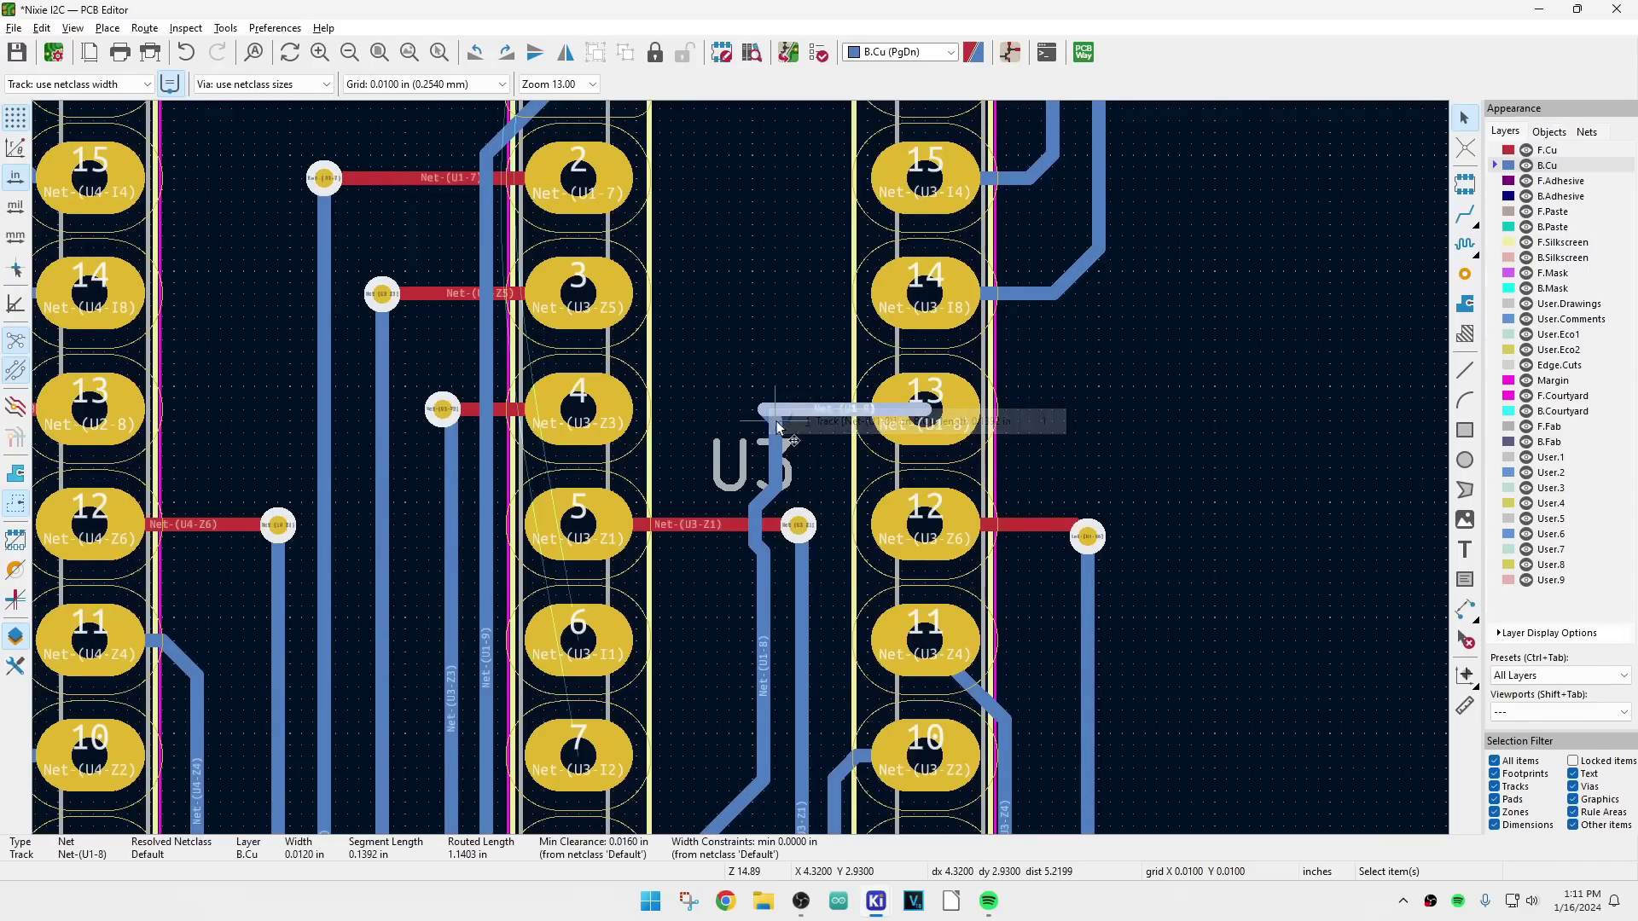
{"action": "left_click_drag", "start_coordinate": [761, 407], "coordinate": [789, 414]}
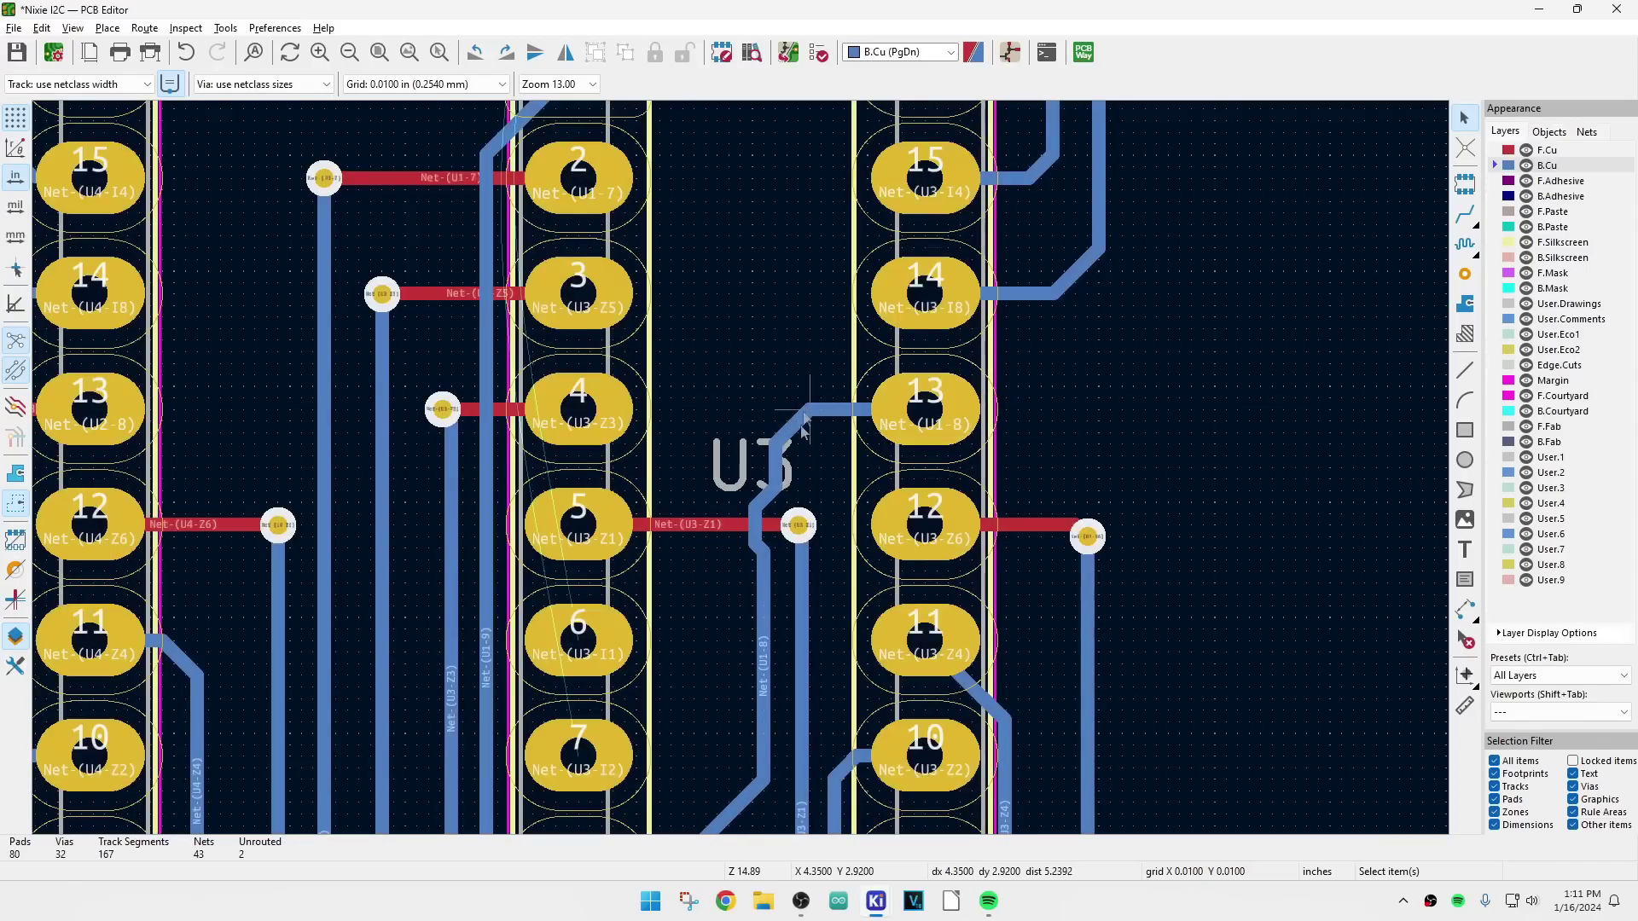
{"action": "scroll", "coordinate": [708, 510], "scroll_direction": "down", "scroll_amount": 2}
{"action": "scroll", "coordinate": [708, 508], "scroll_direction": "up", "scroll_amount": 2}
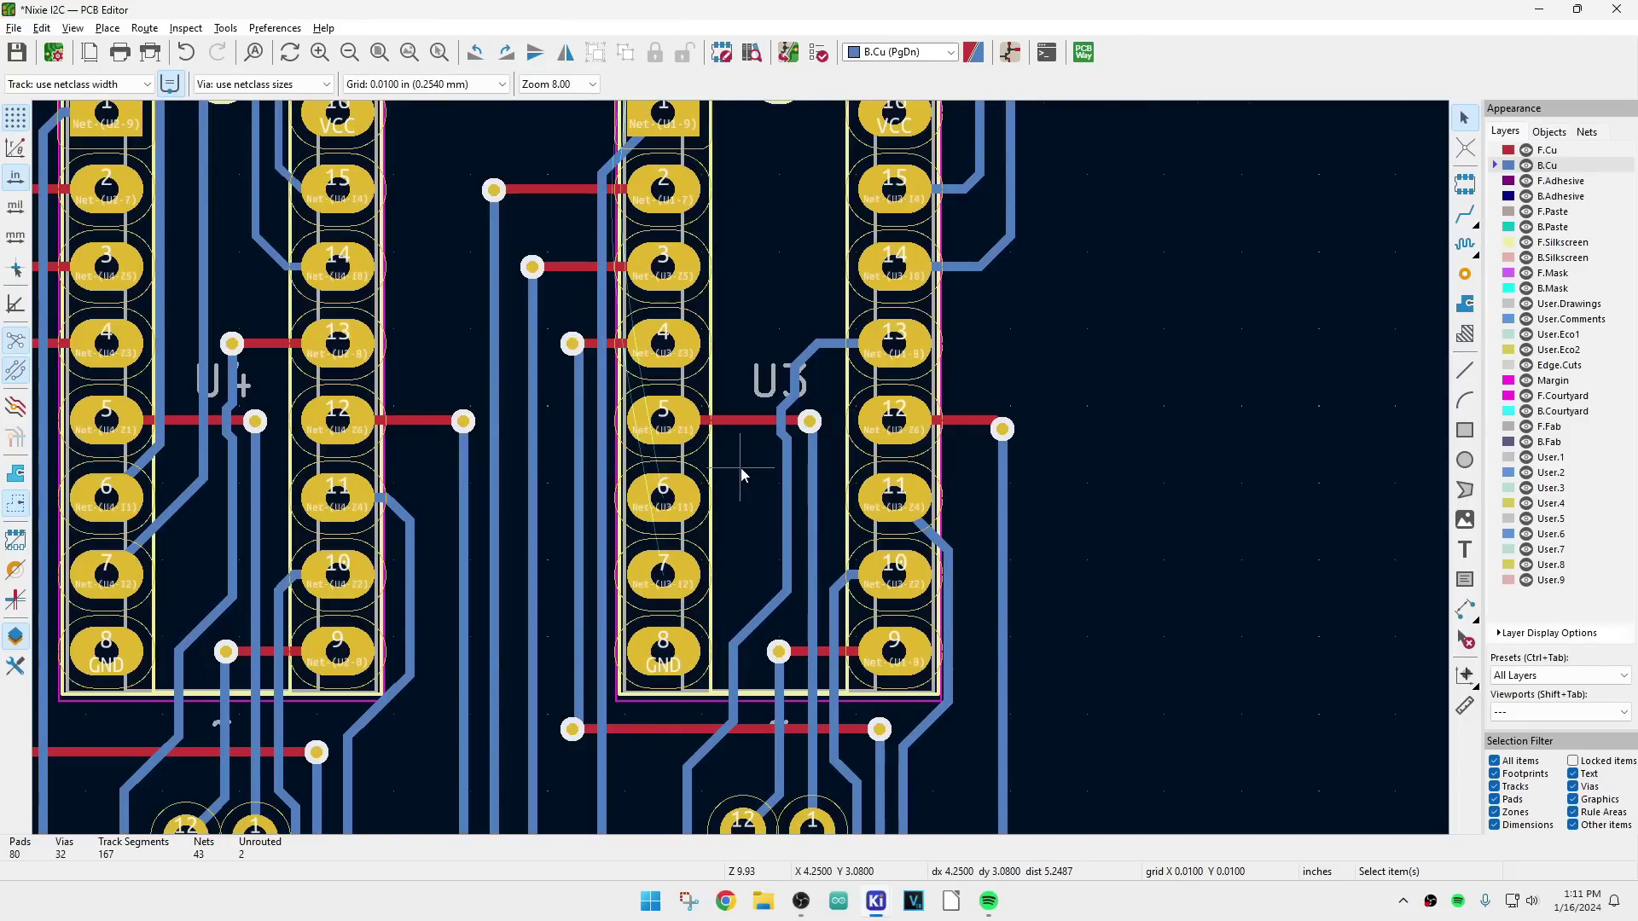
{"action": "scroll", "coordinate": [741, 471], "scroll_direction": "down", "scroll_amount": 5}
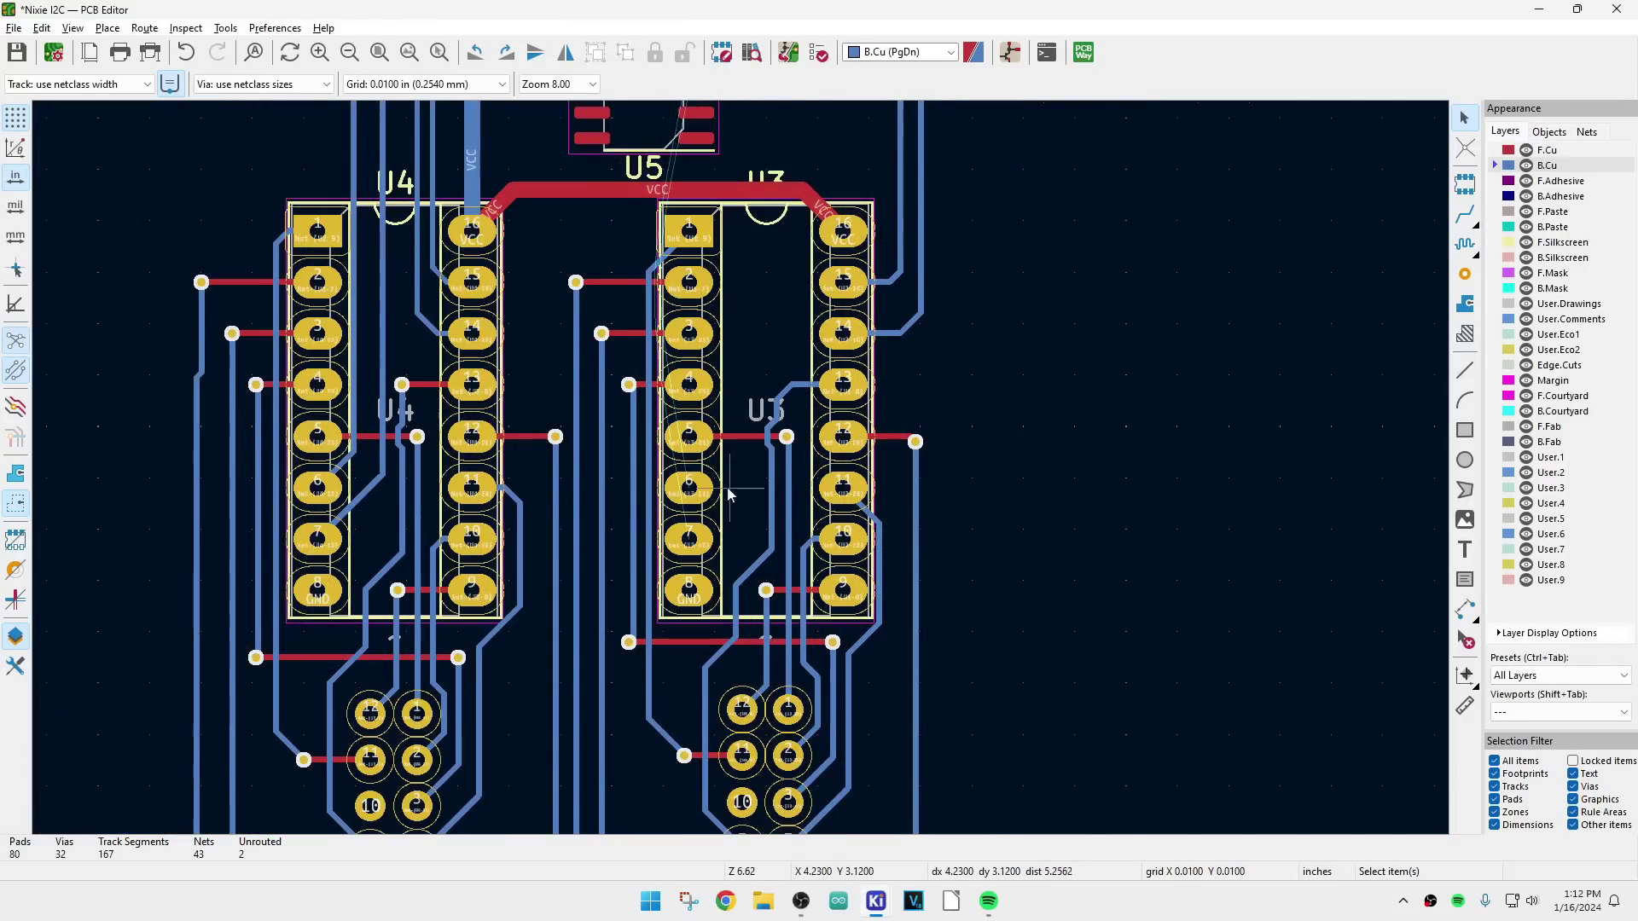
{"action": "scroll", "coordinate": [740, 471], "scroll_direction": "up", "scroll_amount": 4}
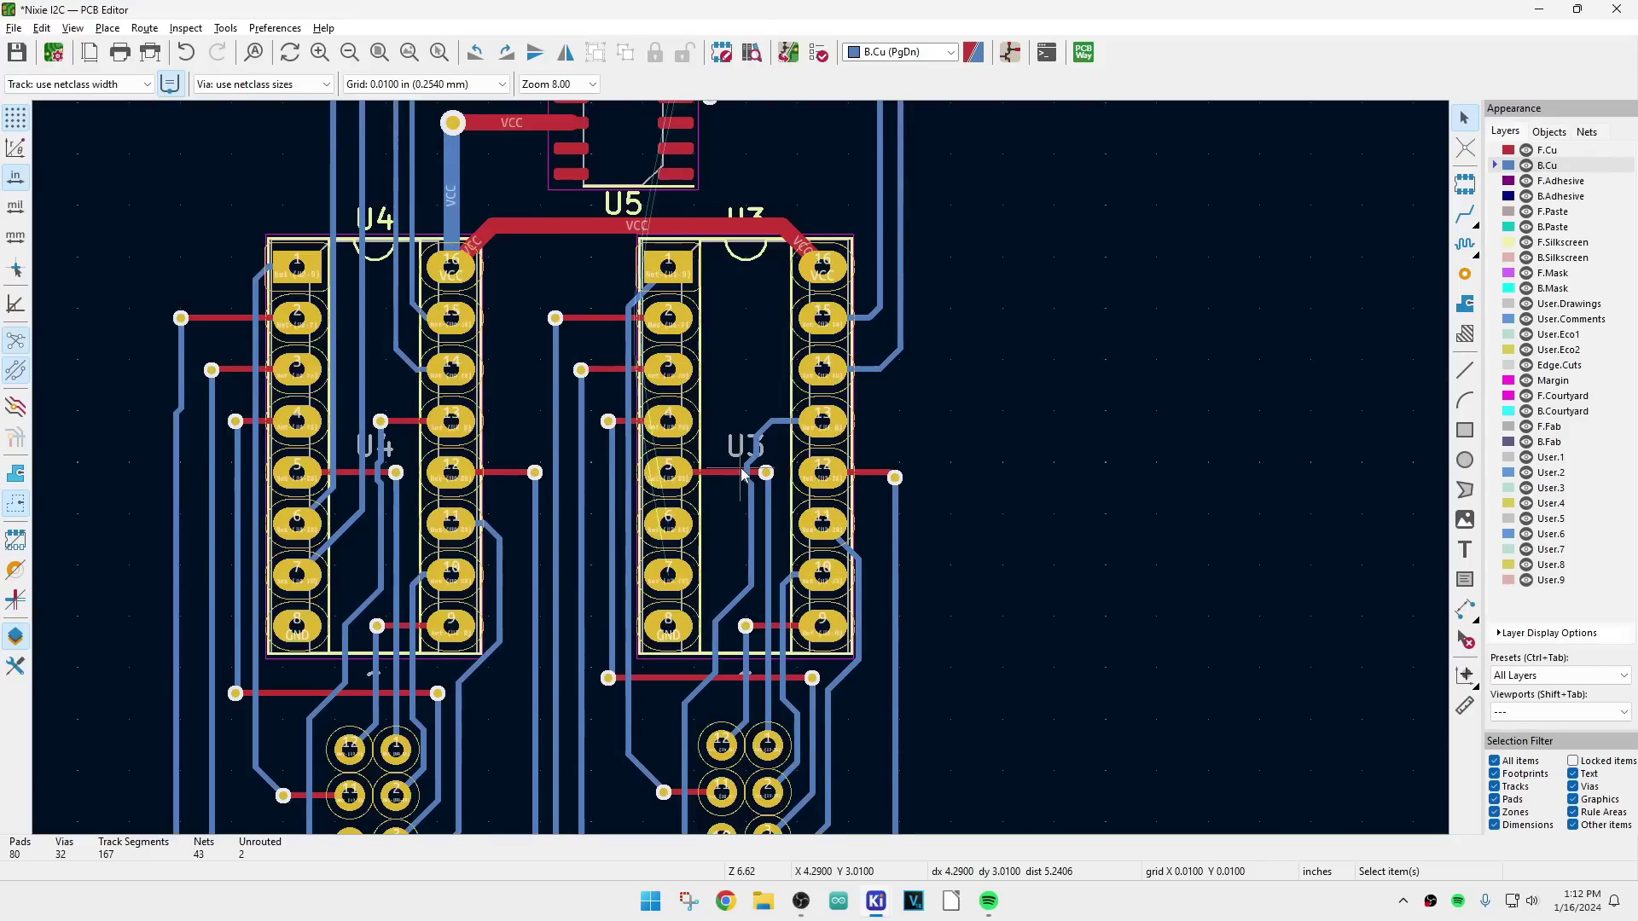
Step: Route a back-copper Net-(U3-I1) track from the U3 pin up to U5's via
{"action": "left_click", "coordinate": [1464, 214]}
{"action": "left_click", "coordinate": [668, 523]}
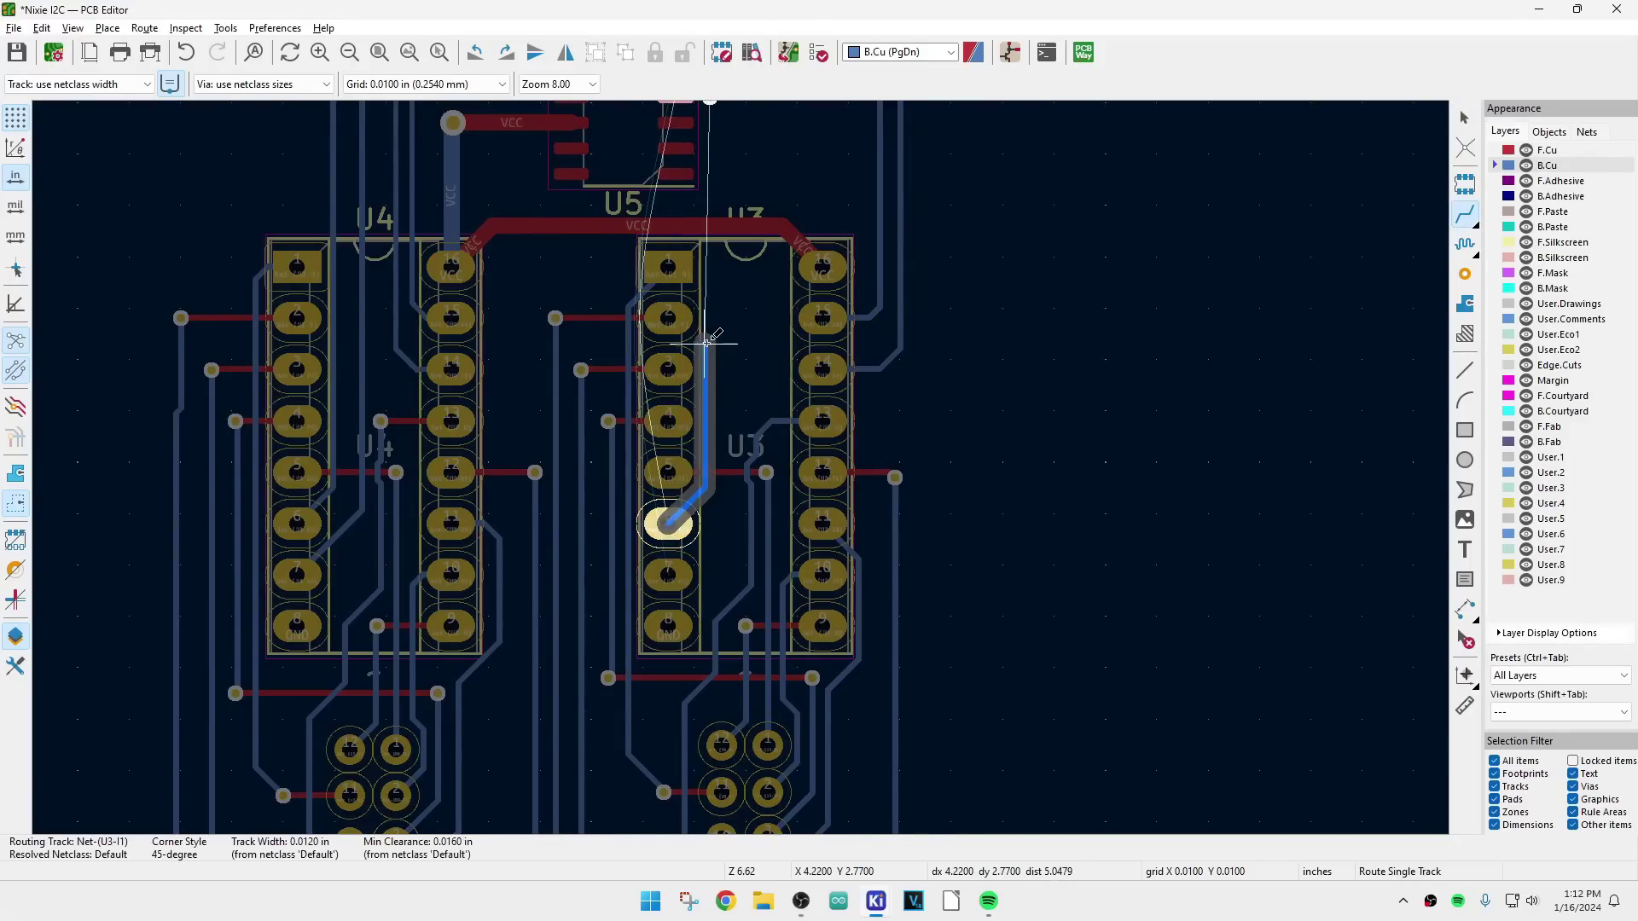
{"action": "scroll", "coordinate": [707, 342], "scroll_direction": "up", "scroll_amount": 3}
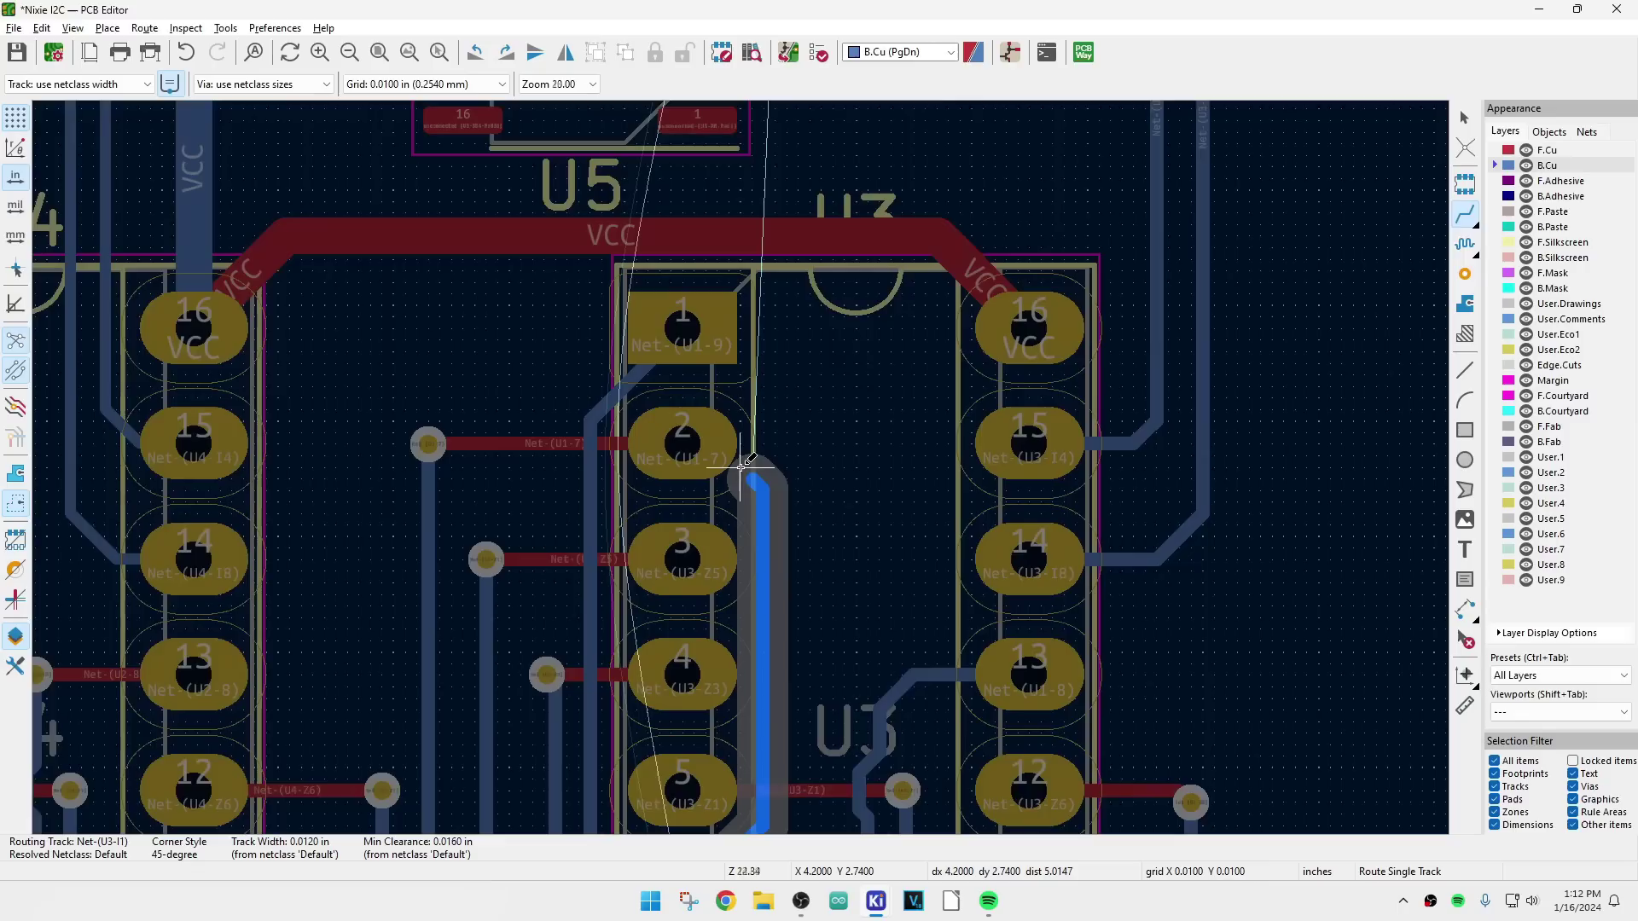
{"action": "scroll", "coordinate": [742, 466], "scroll_direction": "down", "scroll_amount": 5}
{"action": "scroll", "coordinate": [779, 405], "scroll_direction": "up", "scroll_amount": 3}
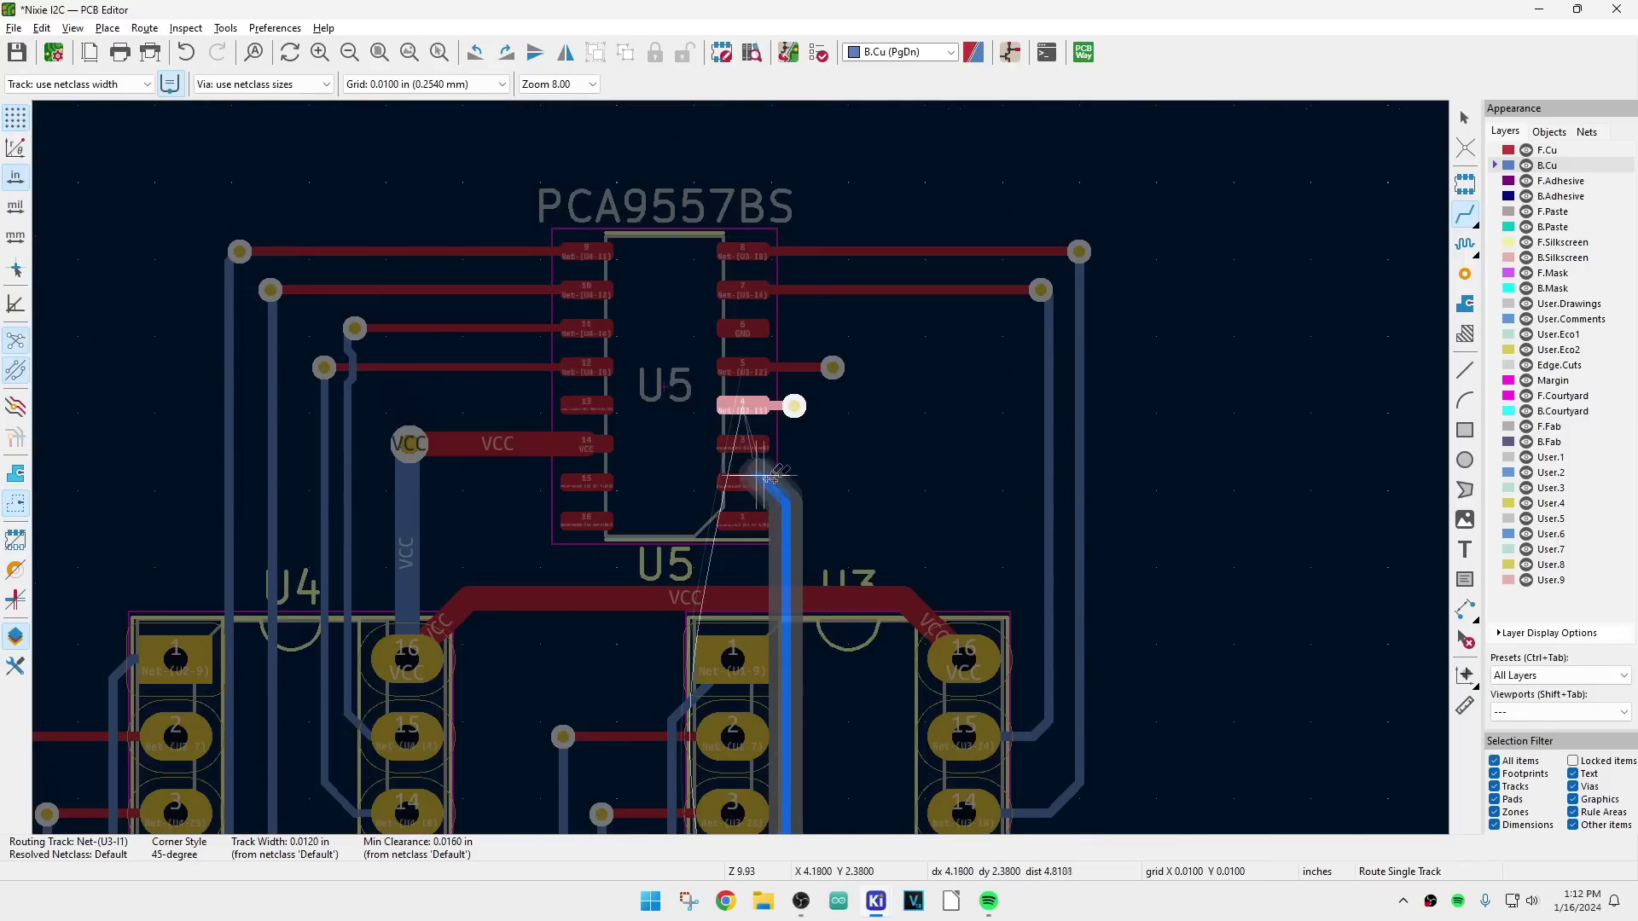
{"action": "left_click", "coordinate": [789, 427]}
{"action": "scroll", "coordinate": [750, 478], "scroll_direction": "down", "scroll_amount": 2}
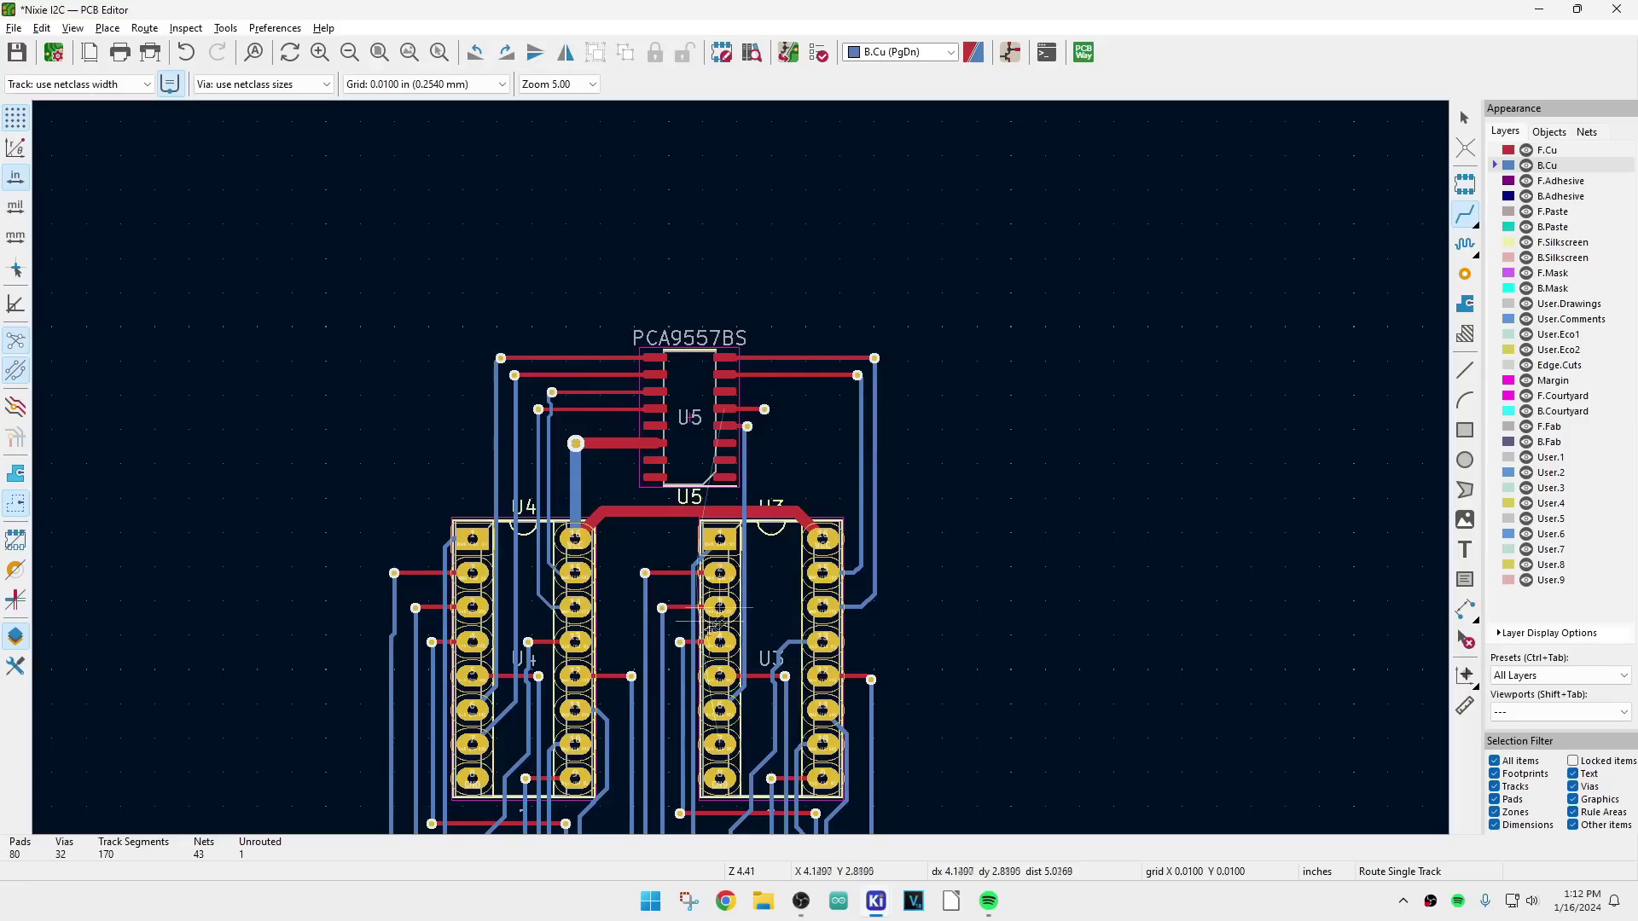
Step: Route the final track from the other U3 pin to U5's pin, leaving 0 unrouted
{"action": "left_click", "coordinate": [719, 744]}
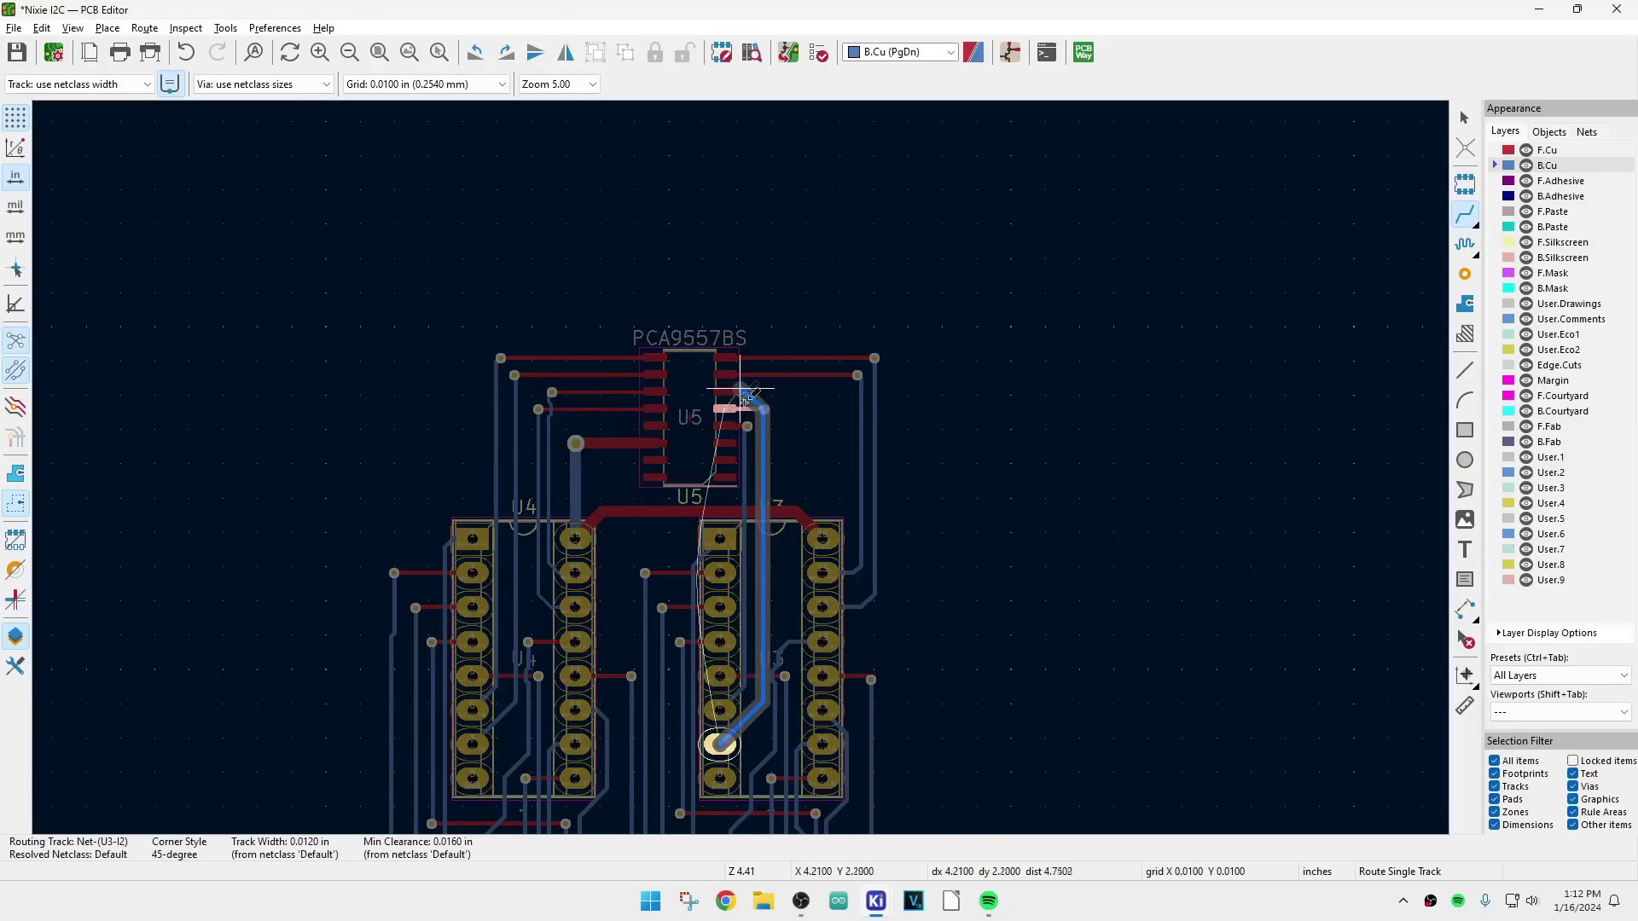
{"action": "left_click", "coordinate": [765, 407]}
{"action": "scroll", "coordinate": [765, 407], "scroll_direction": "down", "scroll_amount": 3}
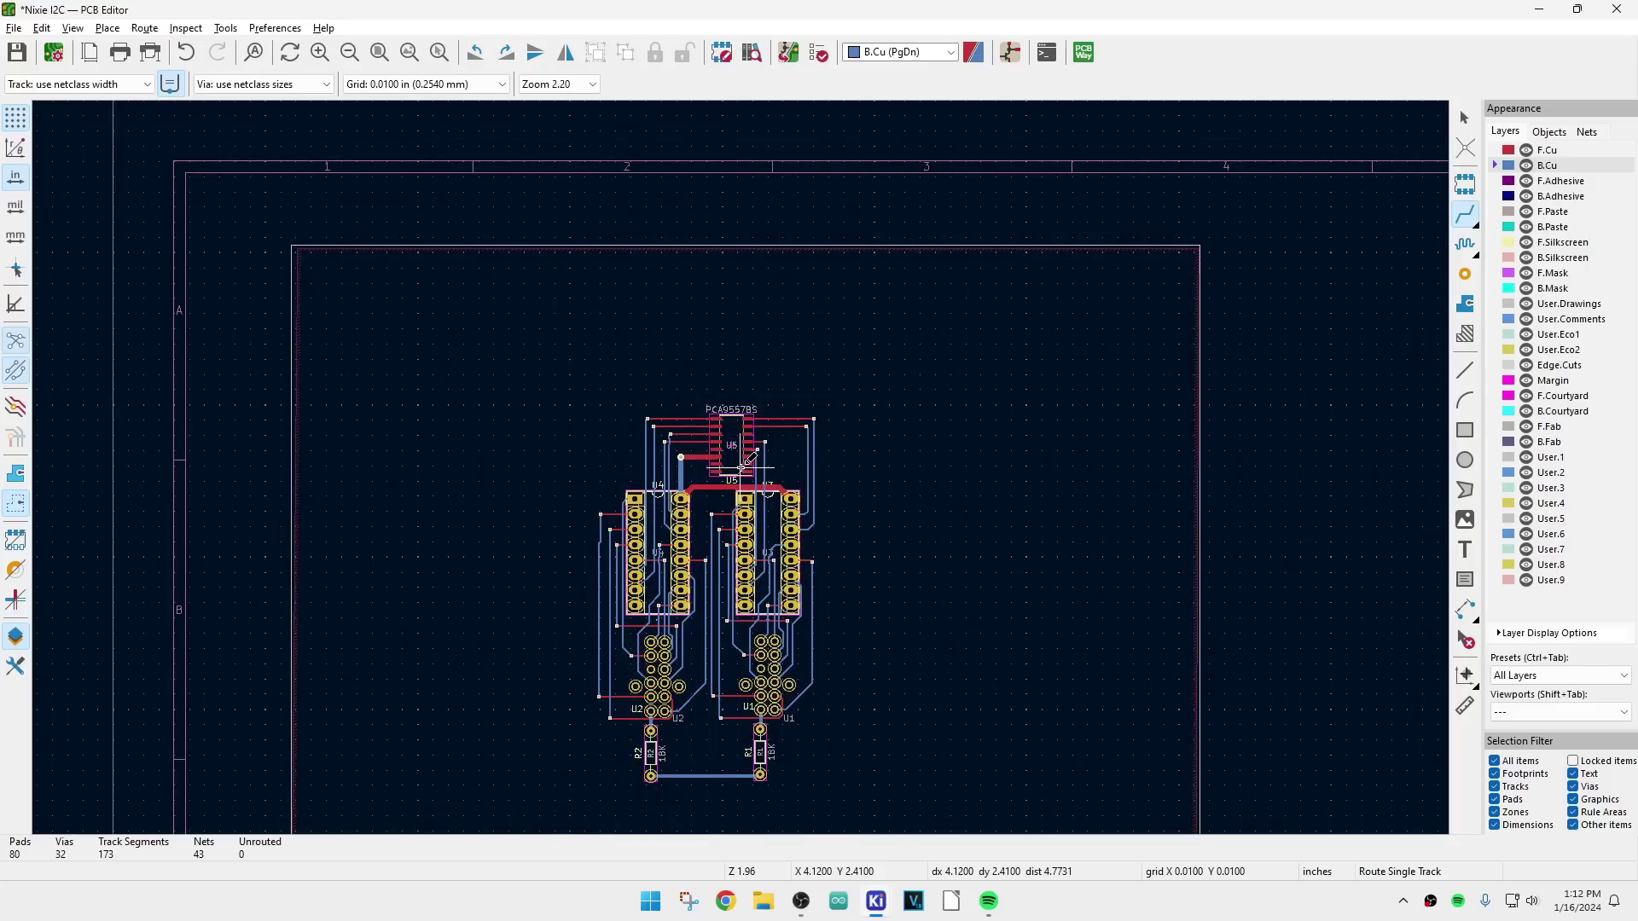
{"action": "scroll", "coordinate": [759, 550], "scroll_direction": "up", "scroll_amount": 4}
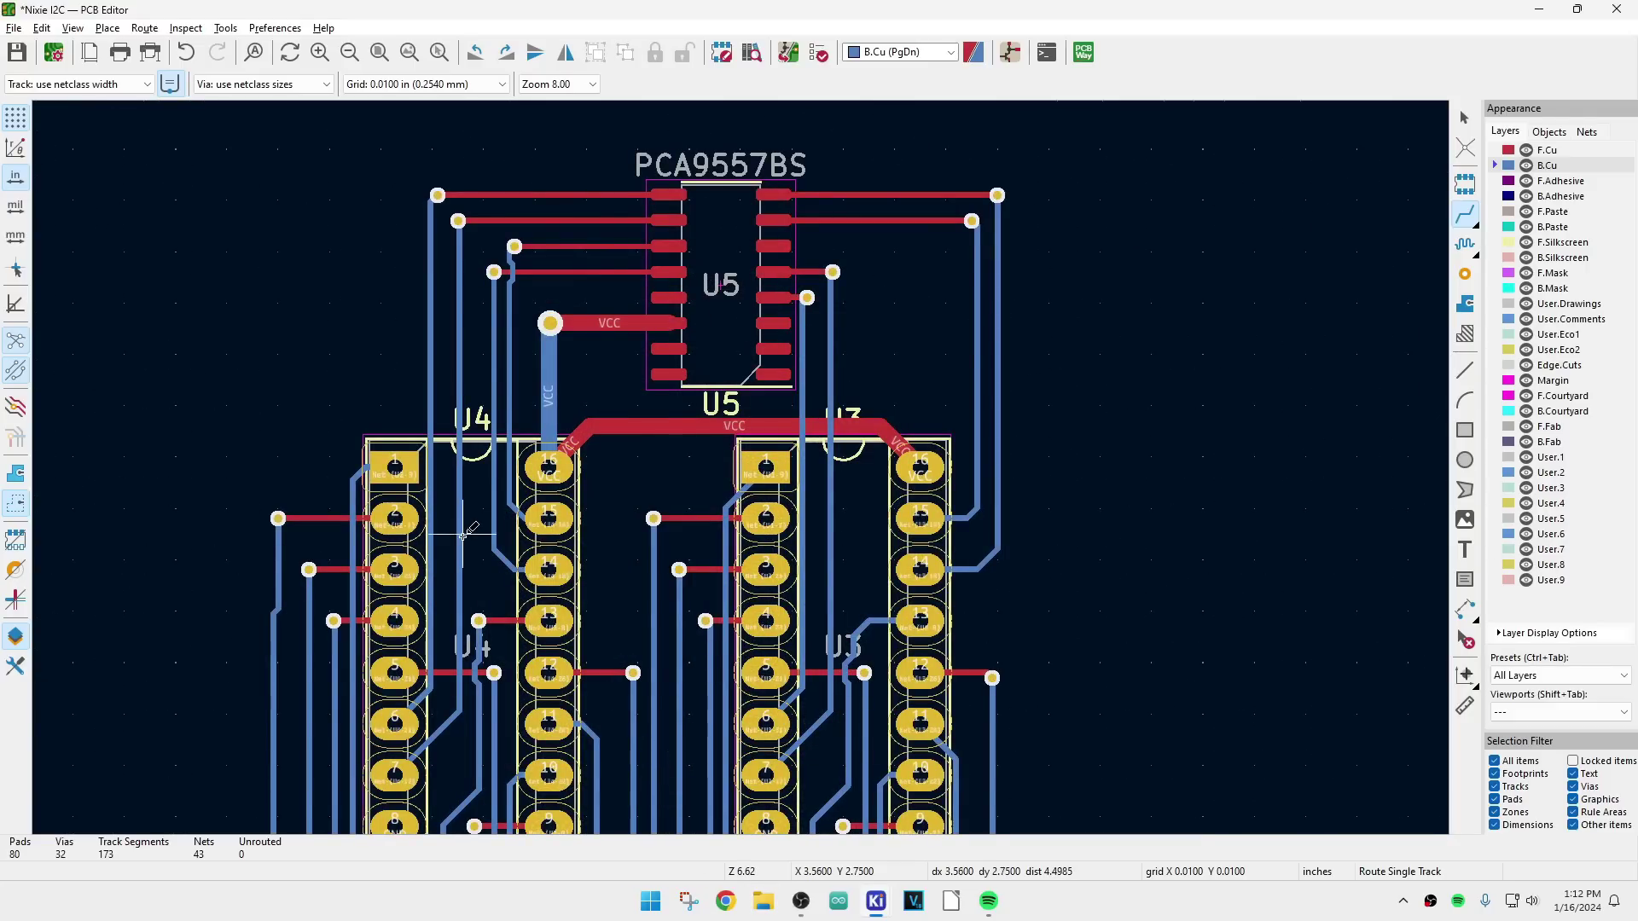
{"action": "scroll", "coordinate": [490, 341], "scroll_direction": "up", "scroll_amount": 5}
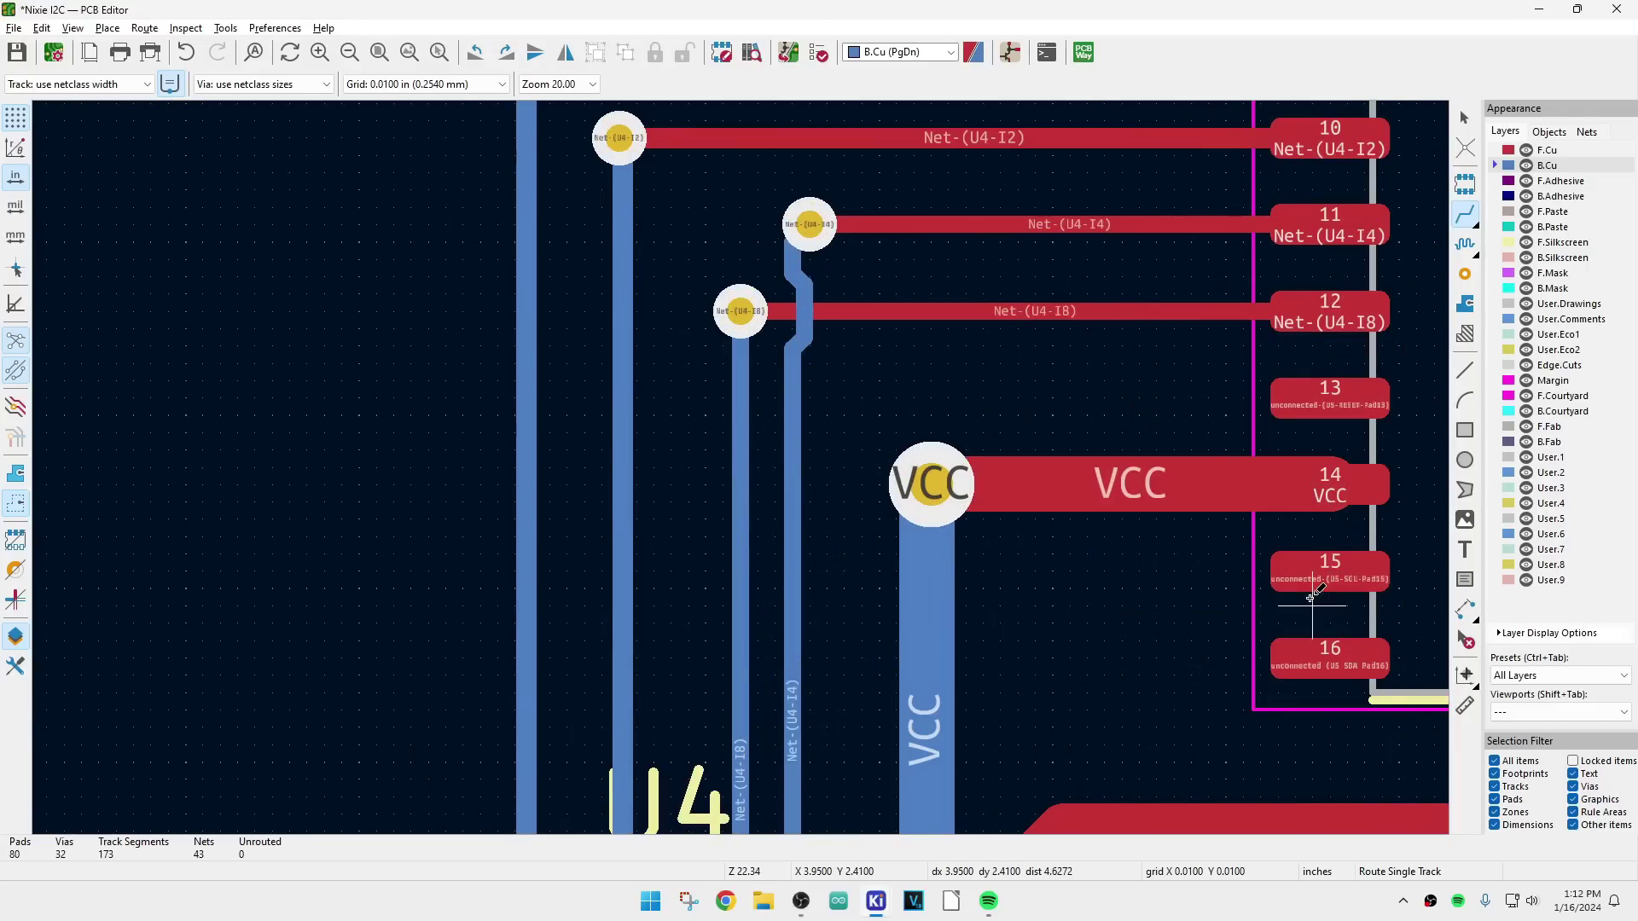
Step: Zoom out and show filled zone areas to reveal the front-copper pour
{"action": "scroll", "coordinate": [837, 407], "scroll_direction": "down", "scroll_amount": 7}
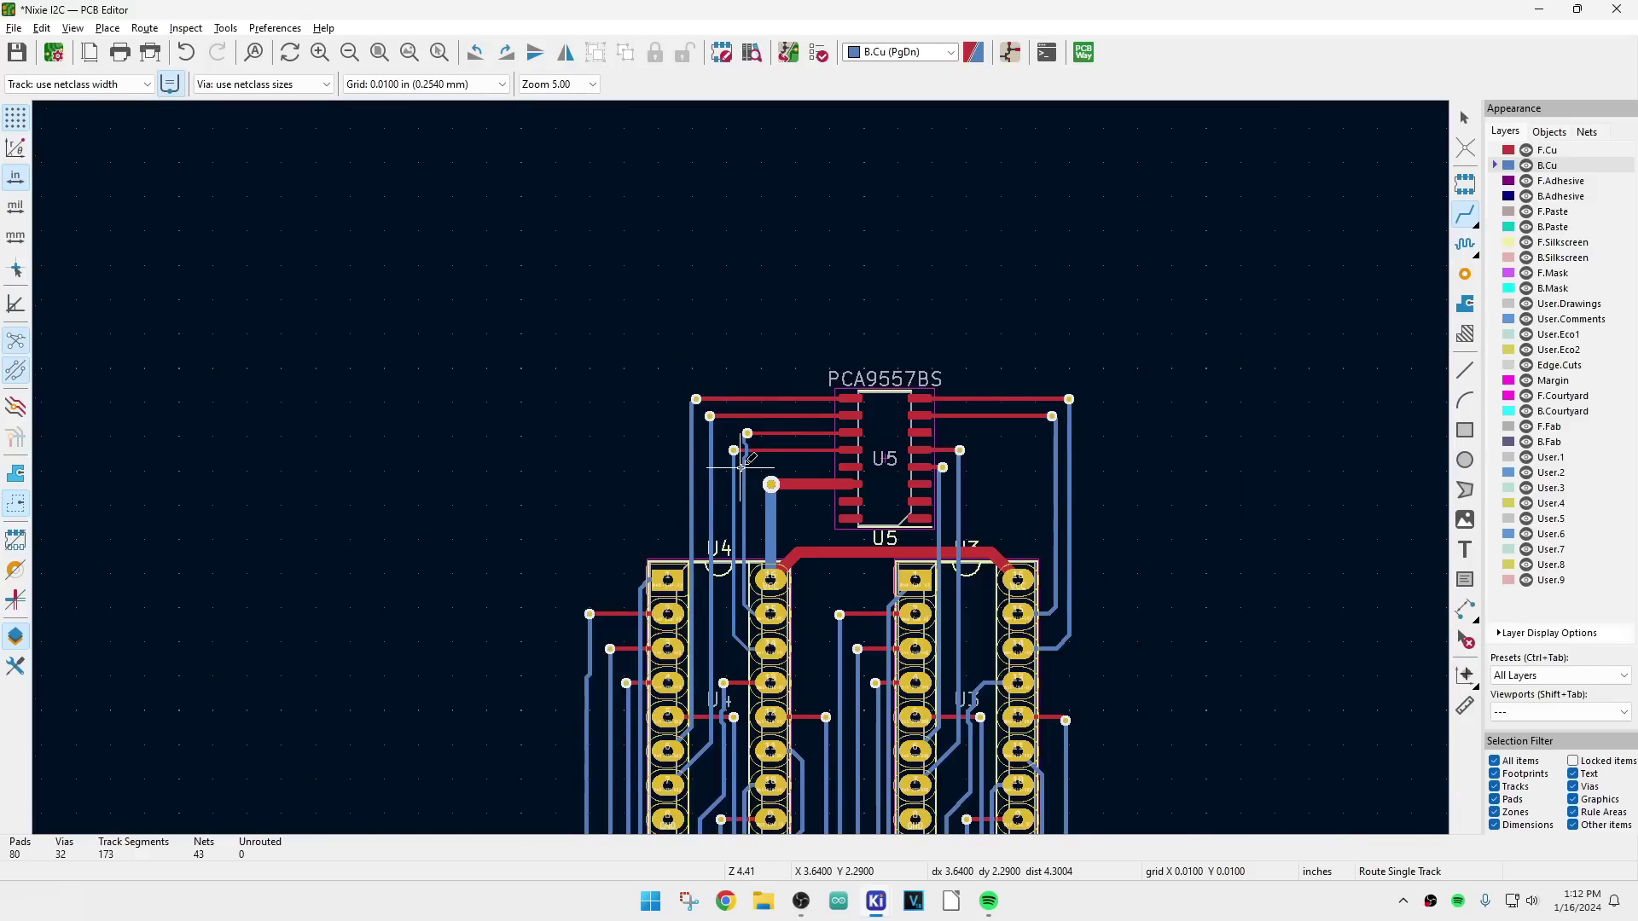
{"action": "scroll", "coordinate": [741, 468], "scroll_direction": "down", "scroll_amount": 2}
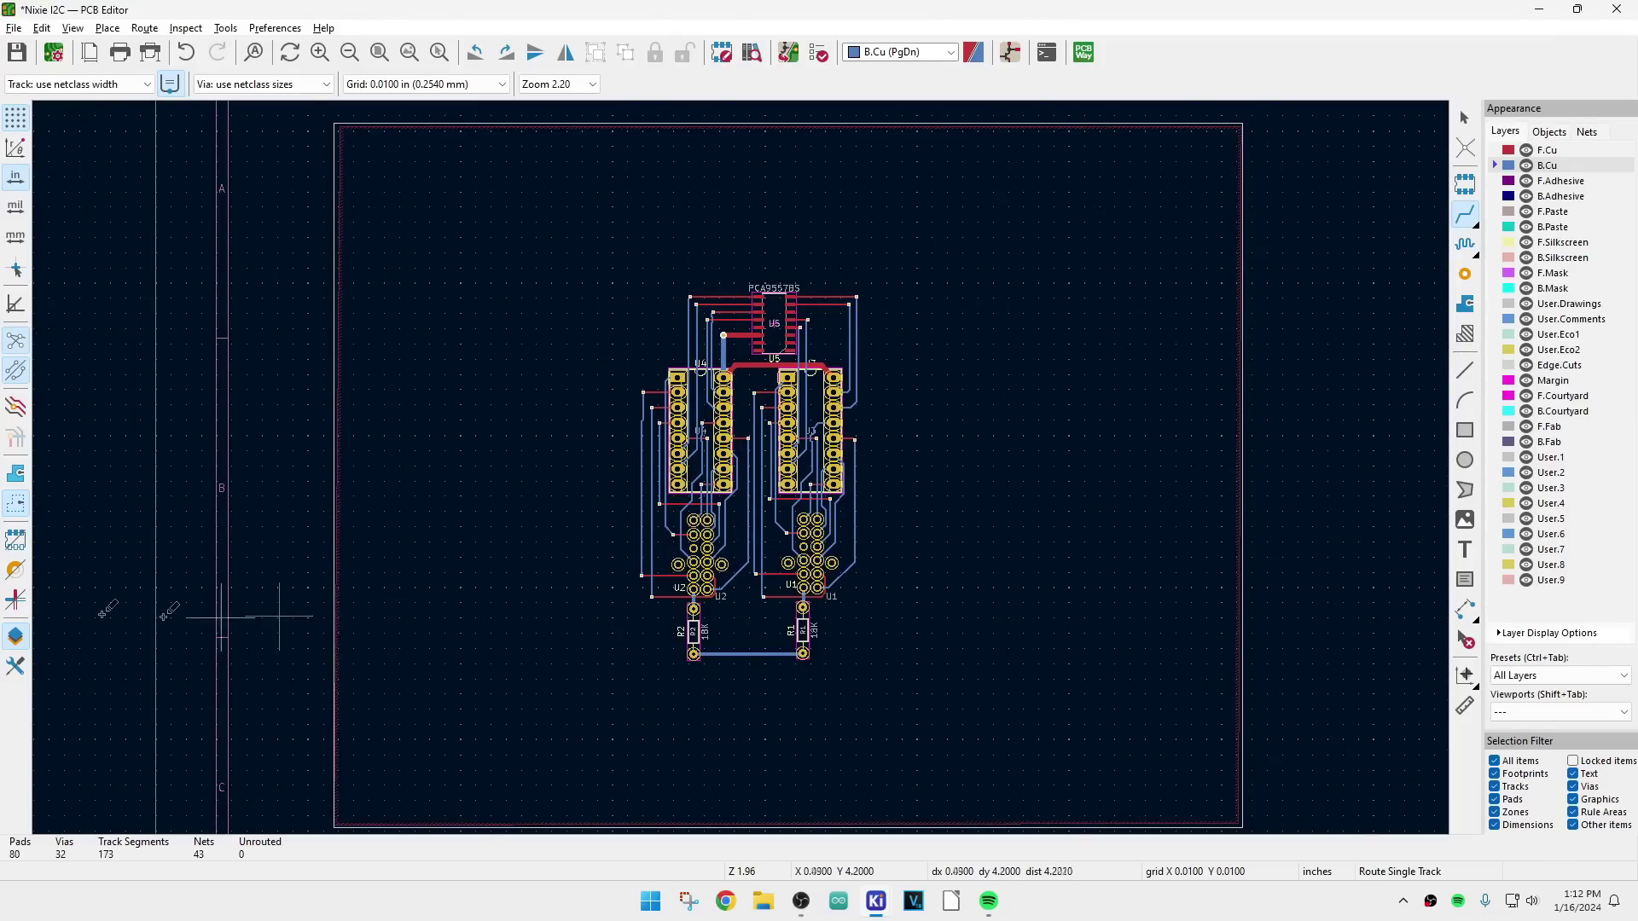
{"action": "left_click", "coordinate": [23, 478]}
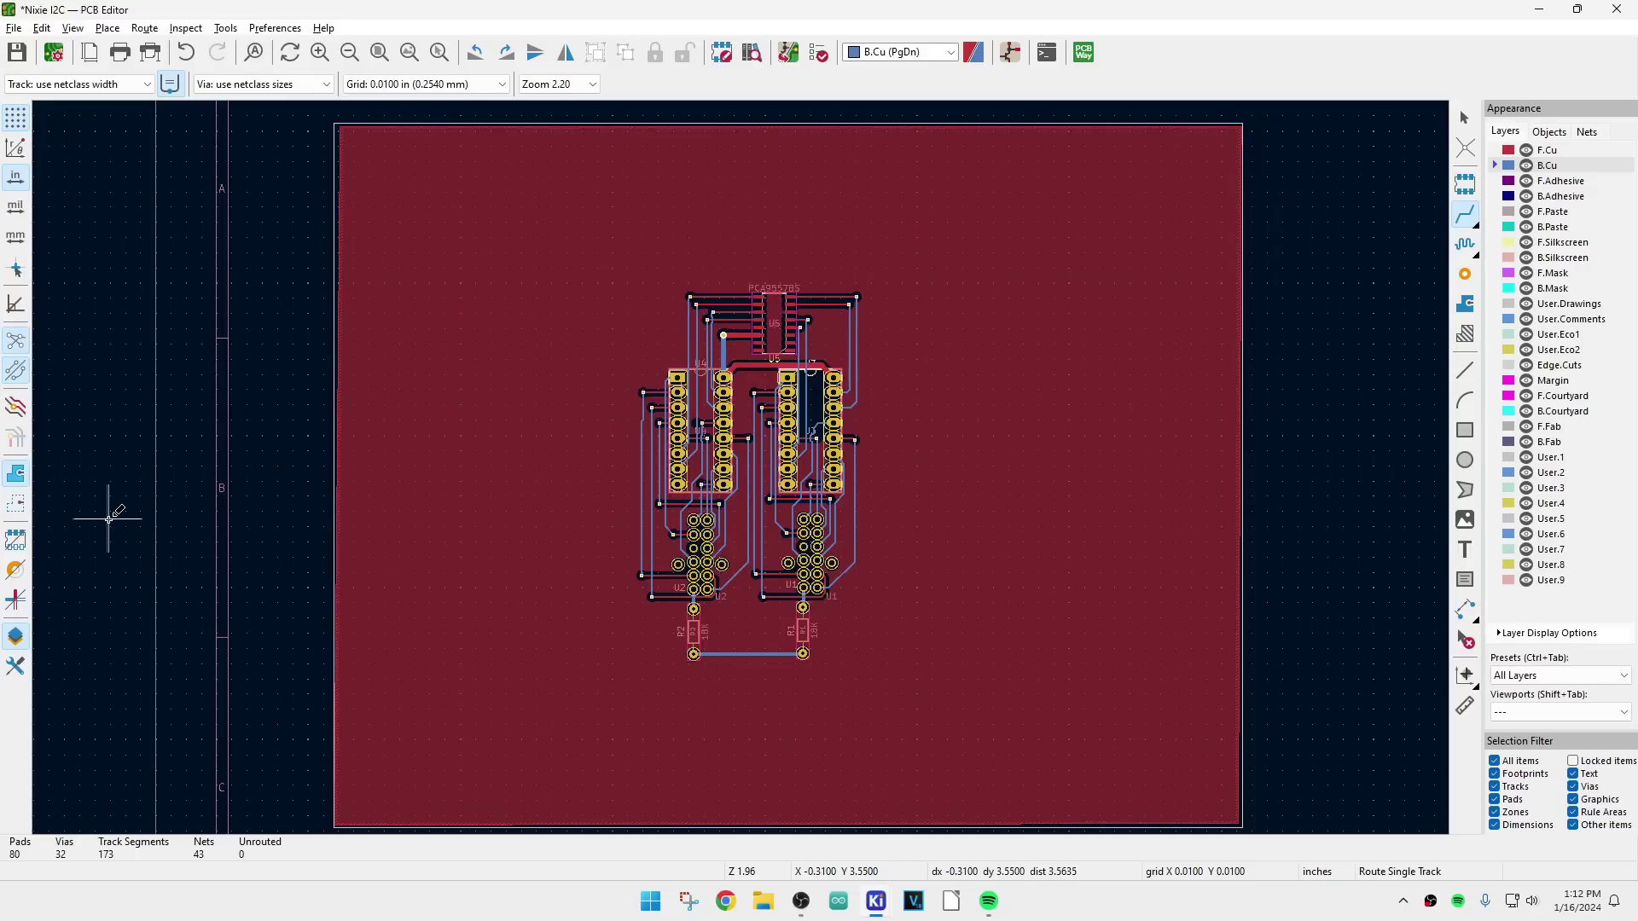
{"action": "key", "text": "b"}
{"action": "scroll", "coordinate": [627, 433], "scroll_direction": "up", "scroll_amount": 8}
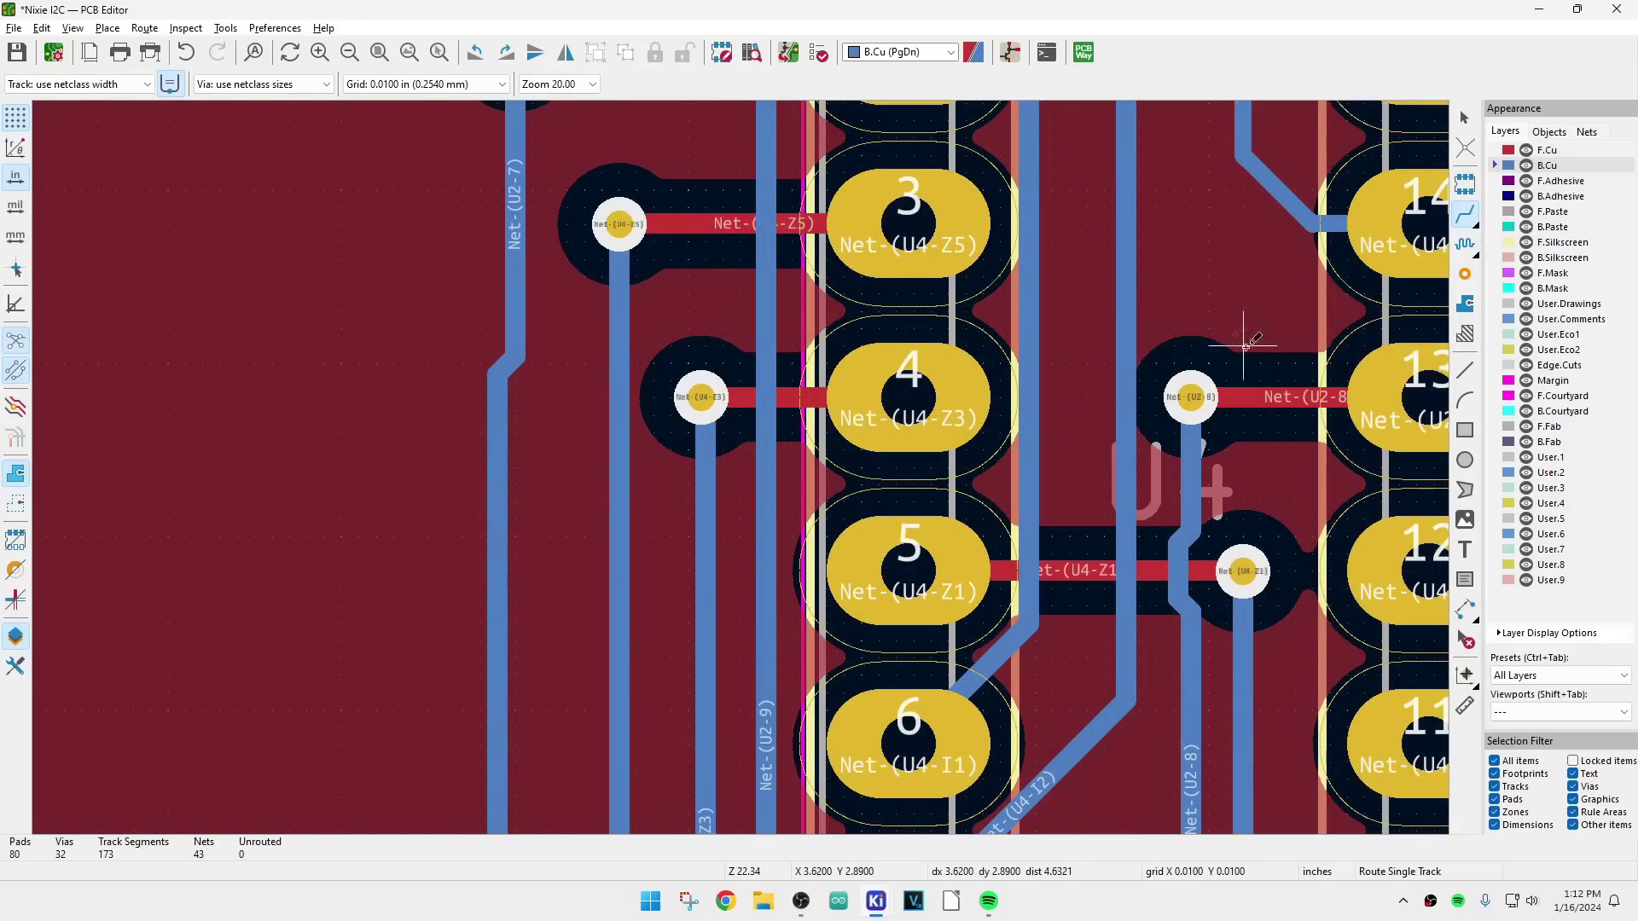
{"action": "scroll", "coordinate": [1103, 308], "scroll_direction": "down", "scroll_amount": 5}
{"action": "scroll", "coordinate": [741, 465], "scroll_direction": "down", "scroll_amount": 4}
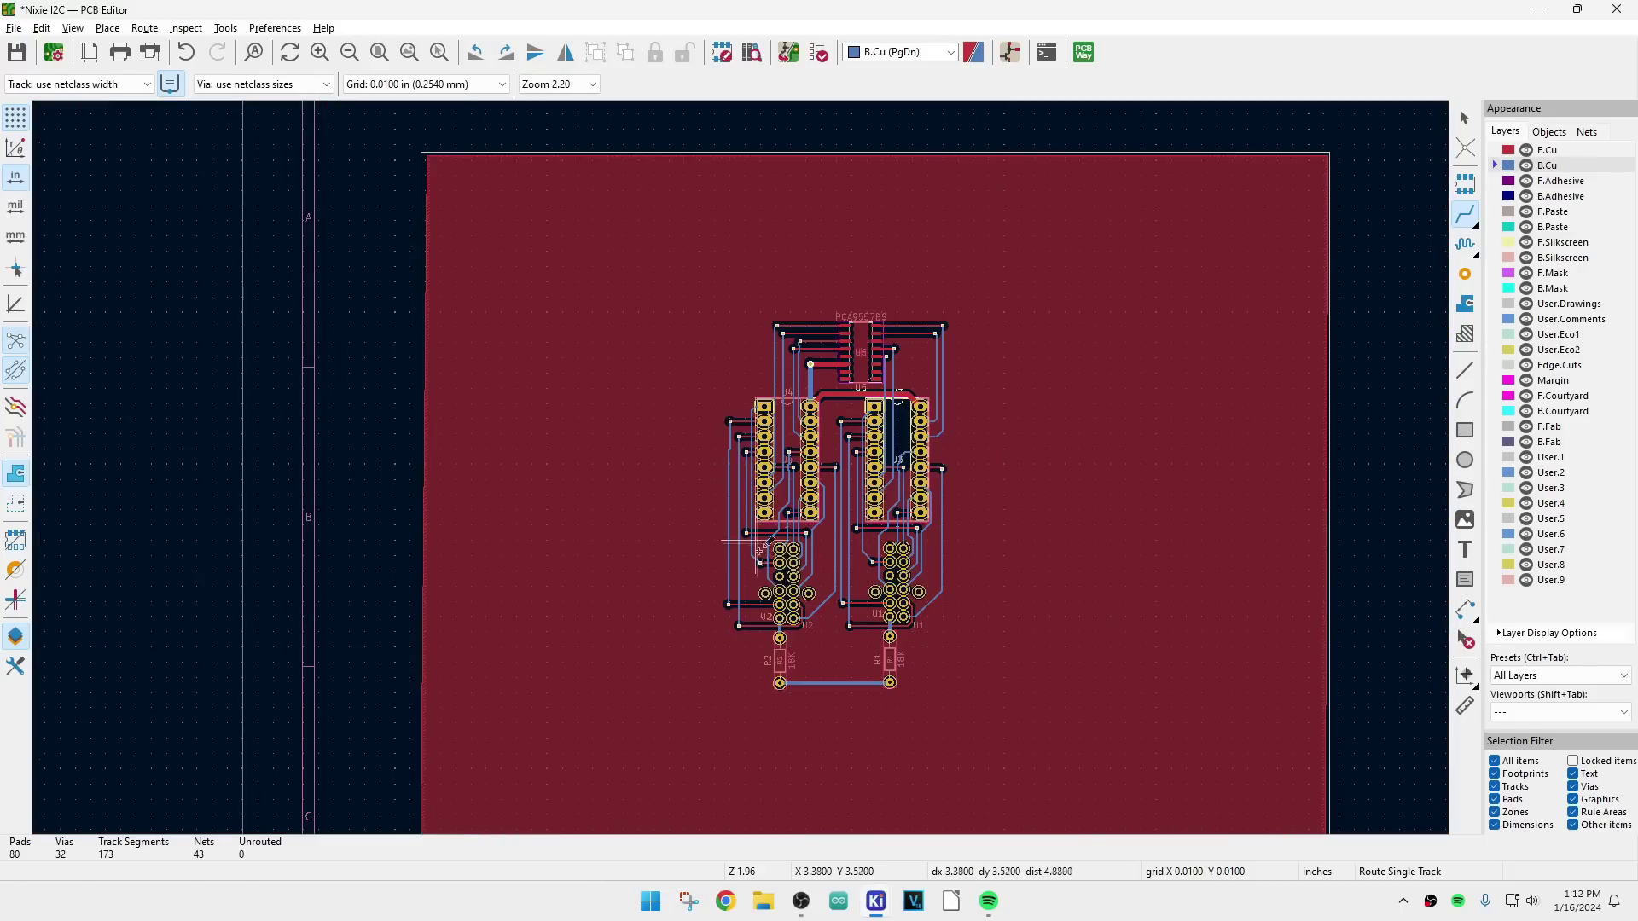
{"action": "scroll", "coordinate": [741, 465], "scroll_direction": "up", "scroll_amount": 6}
{"action": "scroll", "coordinate": [742, 464], "scroll_direction": "up", "scroll_amount": 2}
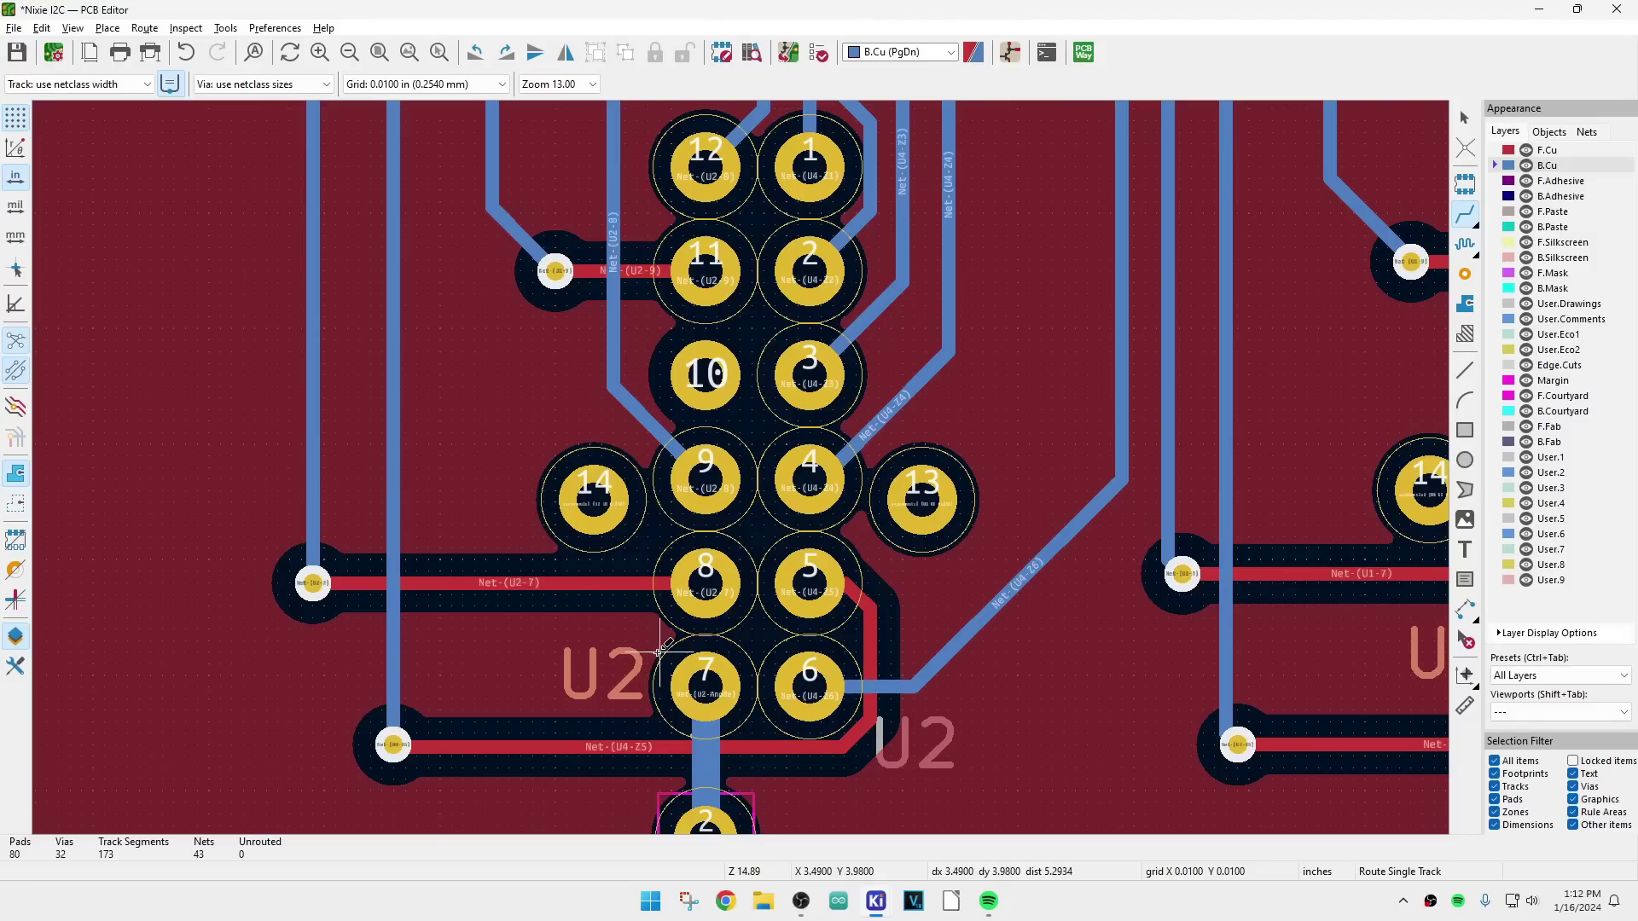
{"action": "scroll", "coordinate": [482, 550], "scroll_direction": "down", "scroll_amount": 7}
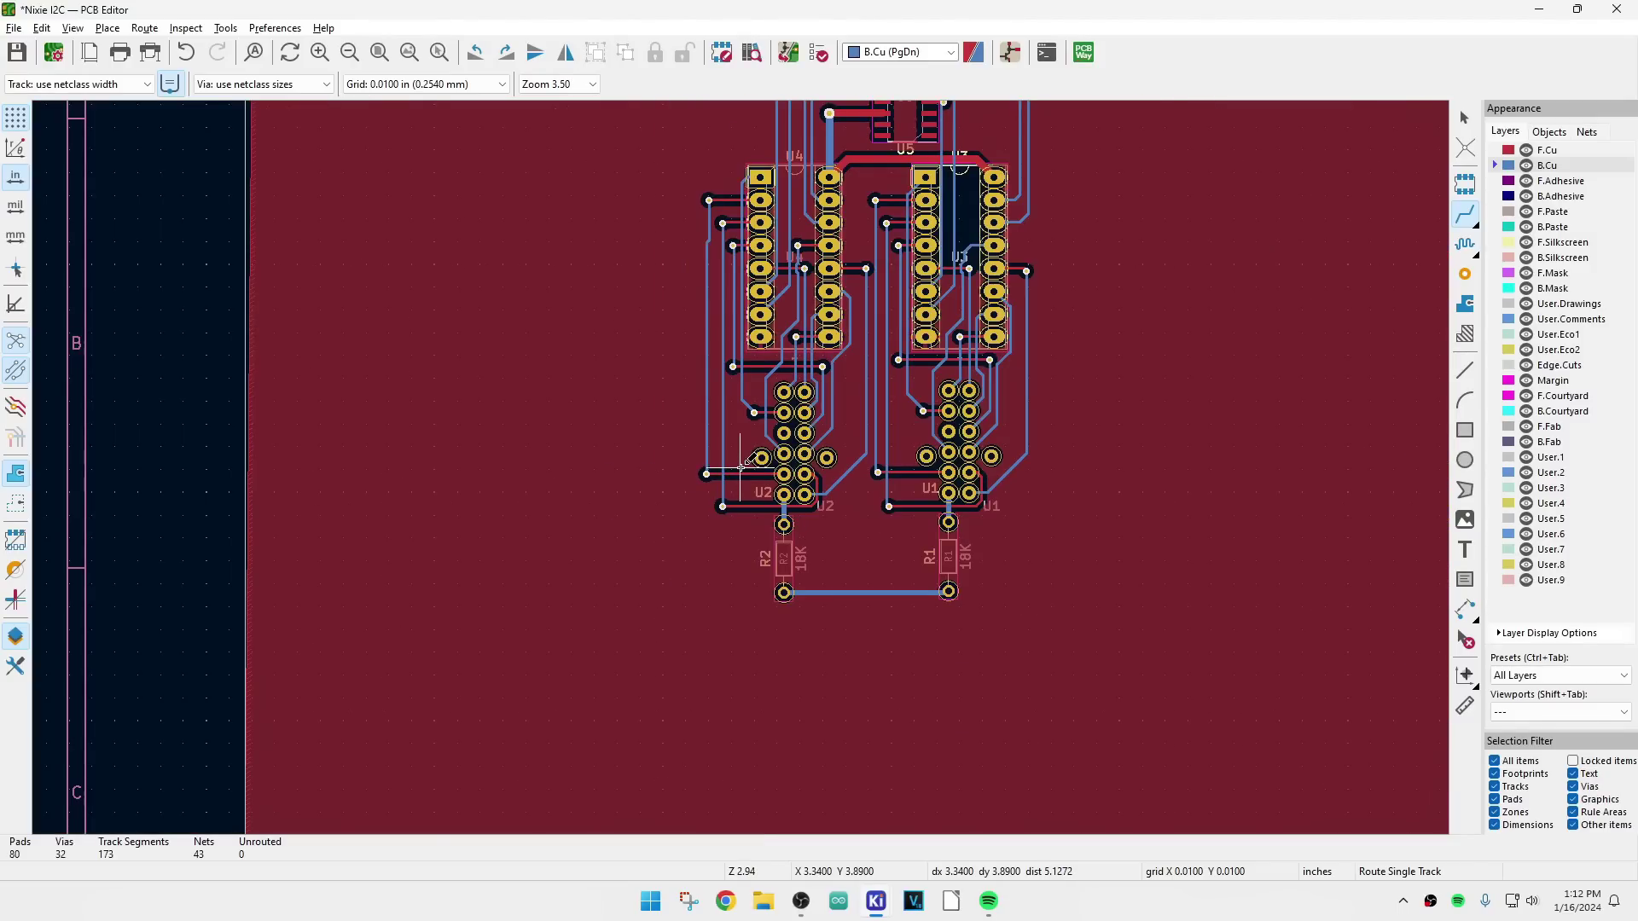
{"action": "scroll", "coordinate": [742, 465], "scroll_direction": "up", "scroll_amount": 3}
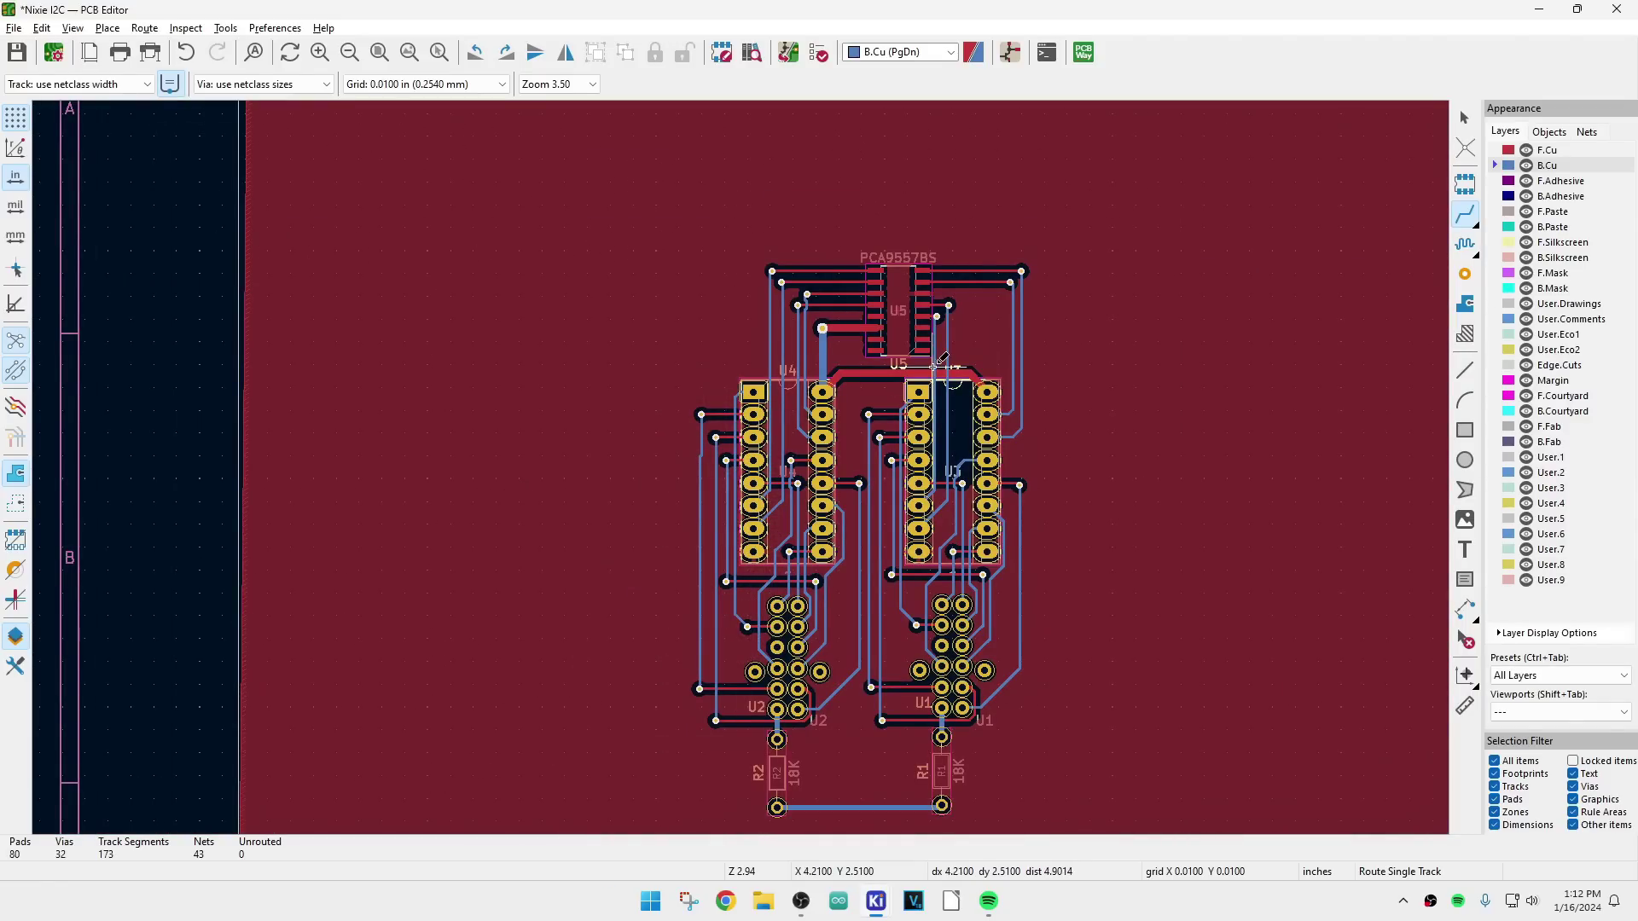
{"action": "scroll", "coordinate": [941, 367], "scroll_direction": "up", "scroll_amount": 4}
{"action": "scroll", "coordinate": [751, 444], "scroll_direction": "down", "scroll_amount": 3}
{"action": "scroll", "coordinate": [740, 468], "scroll_direction": "up", "scroll_amount": 4}
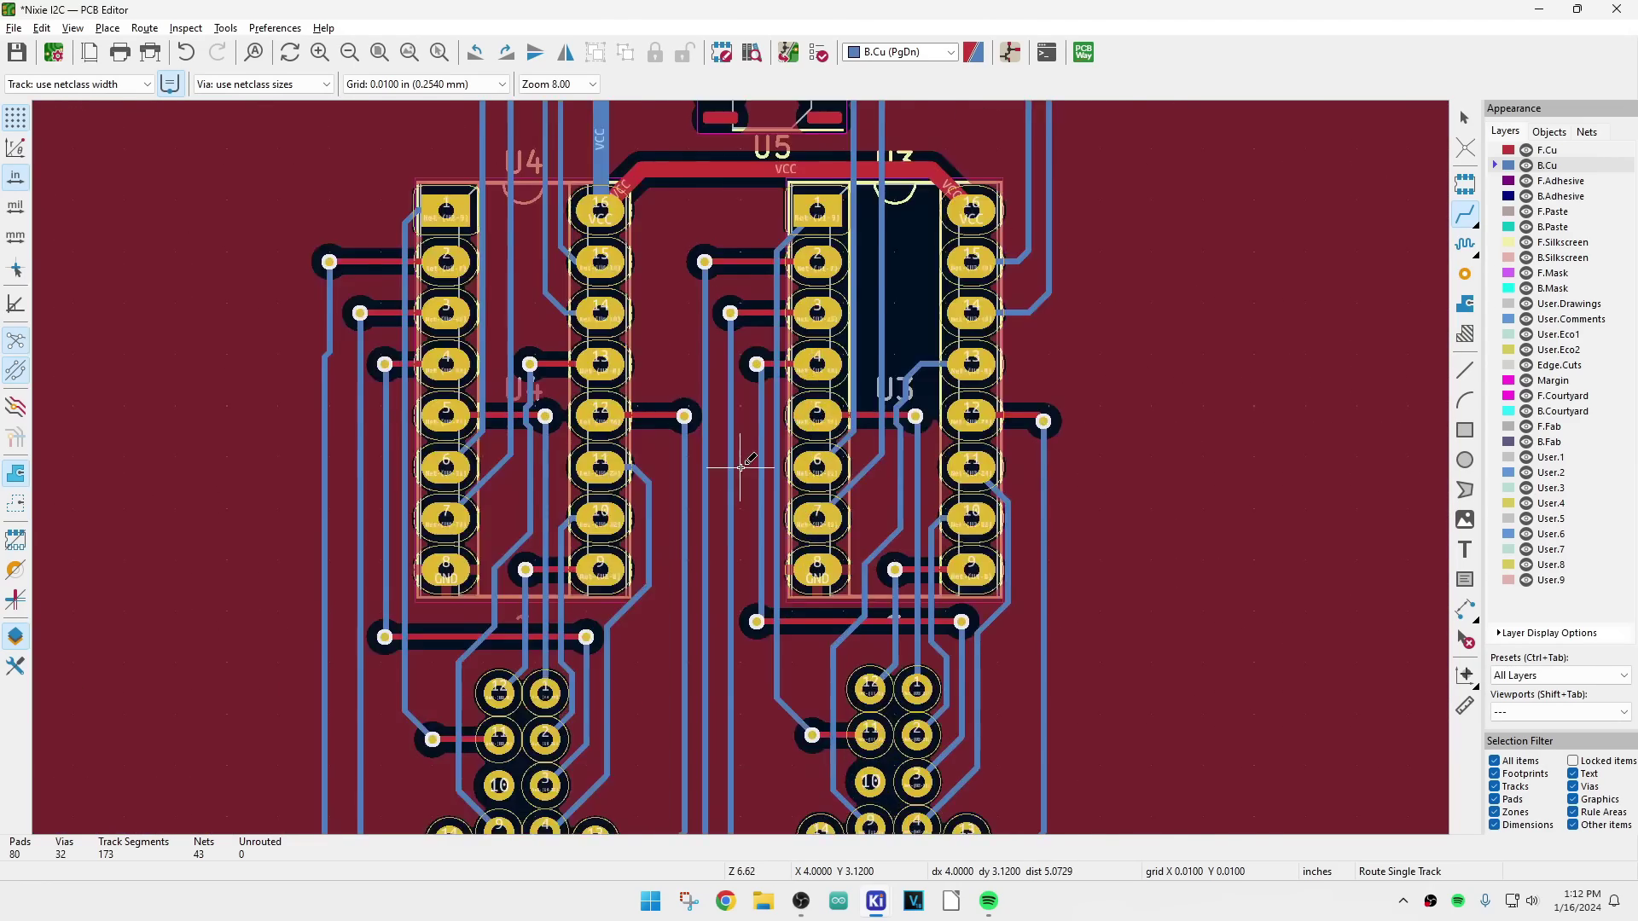
{"action": "scroll", "coordinate": [741, 468], "scroll_direction": "down", "scroll_amount": 10}
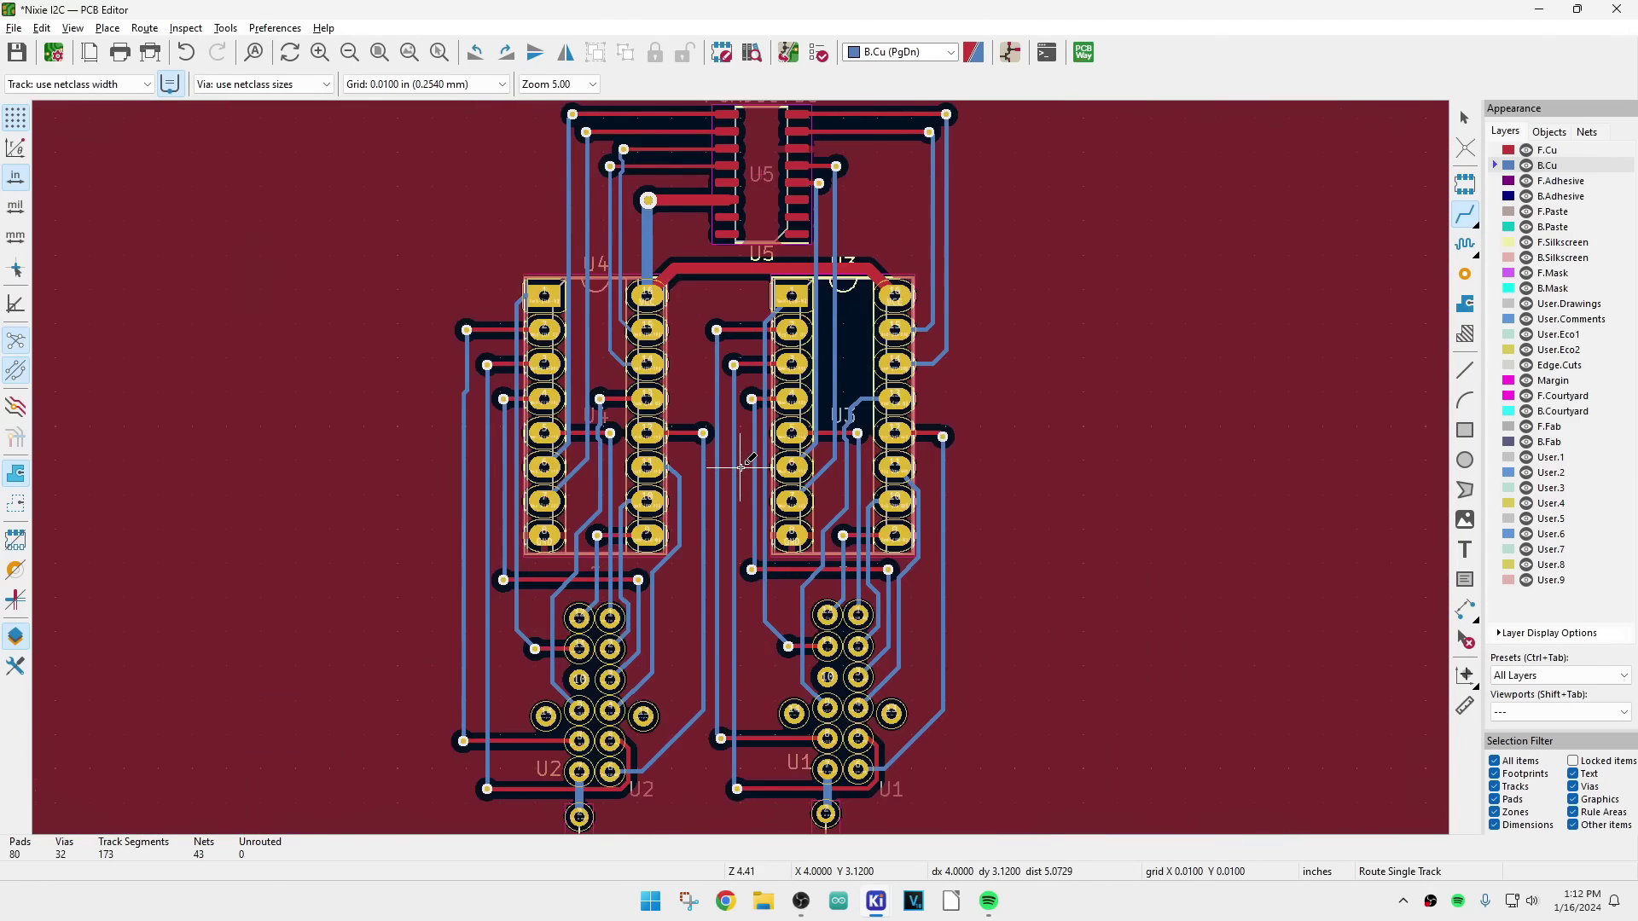
{"action": "scroll", "coordinate": [792, 592], "scroll_direction": "down", "scroll_amount": 1}
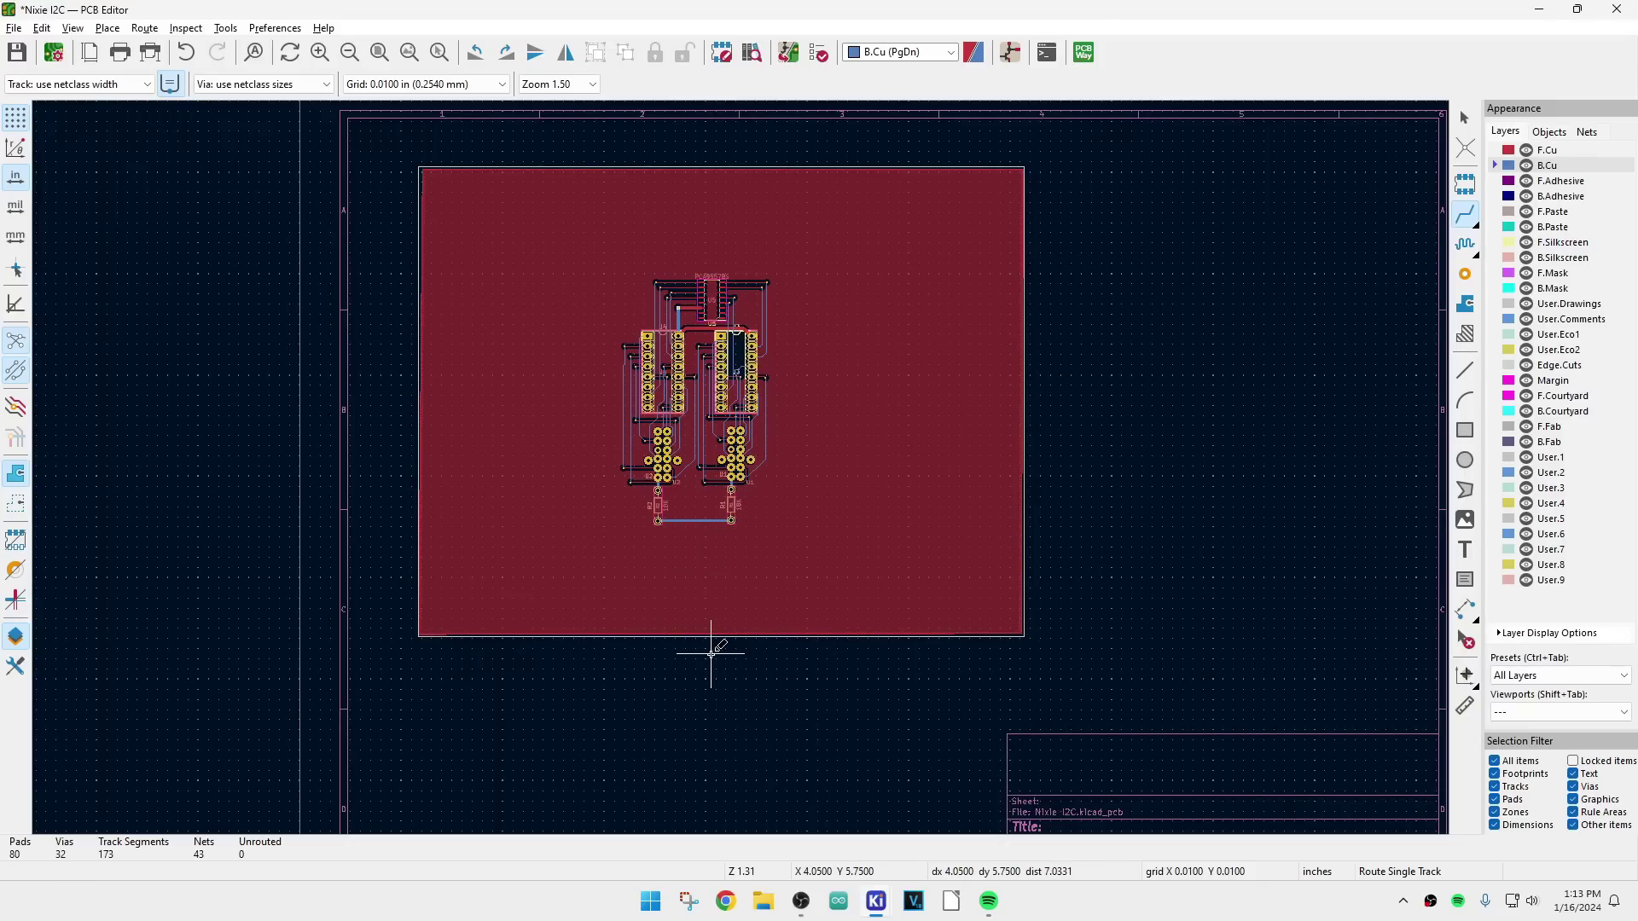
{"action": "scroll", "coordinate": [717, 651], "scroll_direction": "up", "scroll_amount": 1}
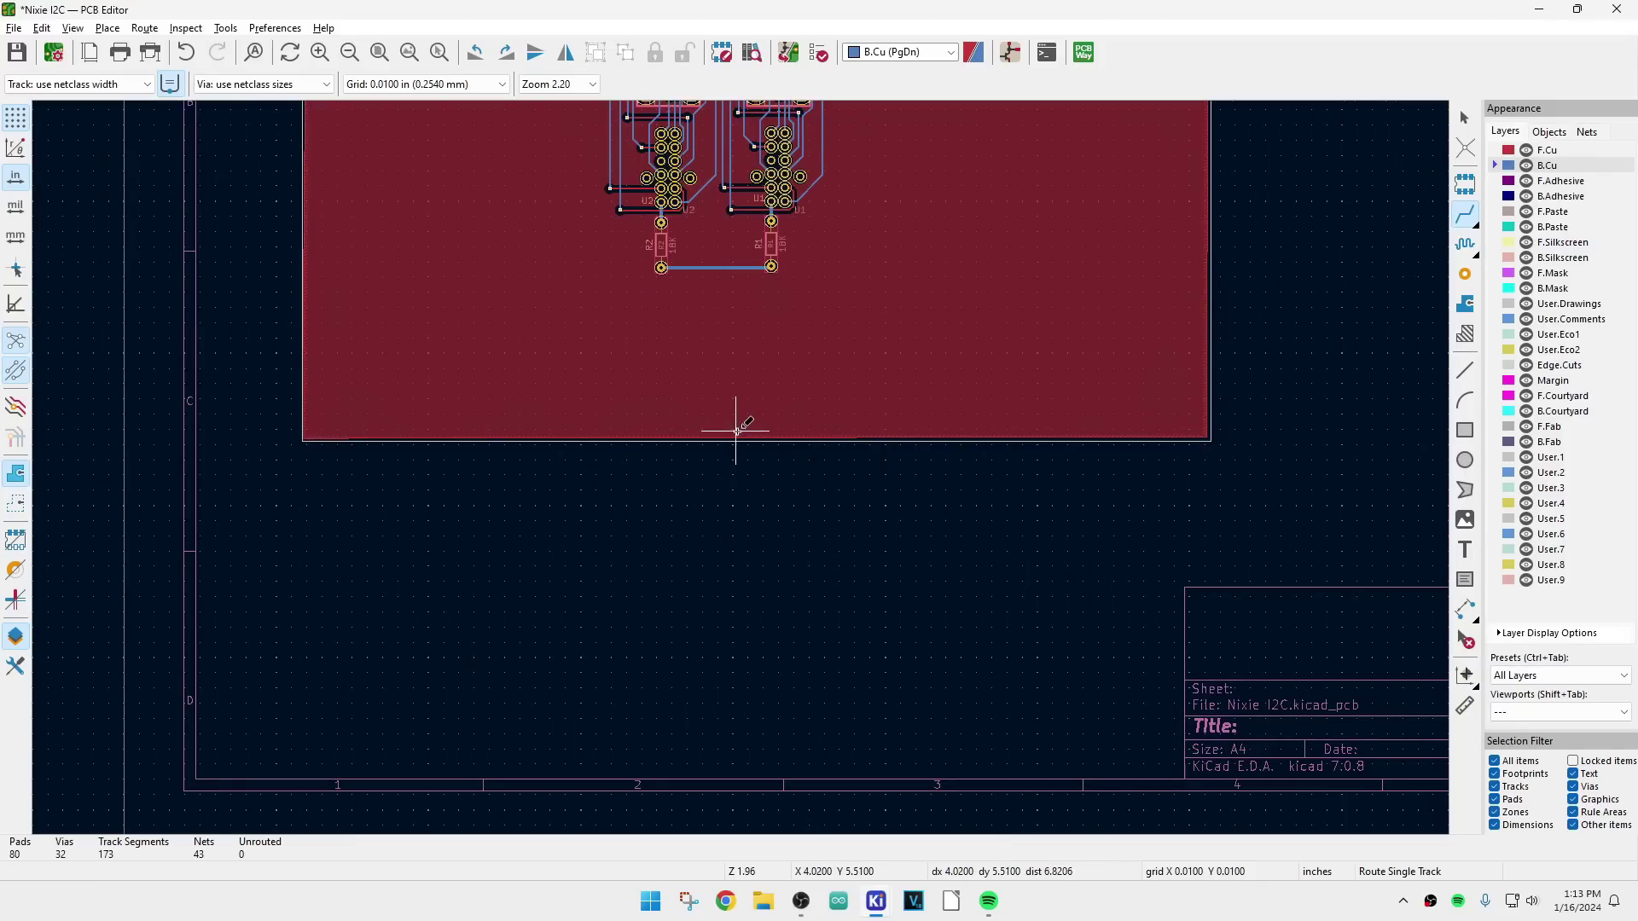
{"action": "left_click", "coordinate": [739, 423]}
Step: Pull the GND pour's bottom edge up to just below U3 and U4
{"action": "key", "text": "Escape"}
{"action": "key", "text": "Escape"}
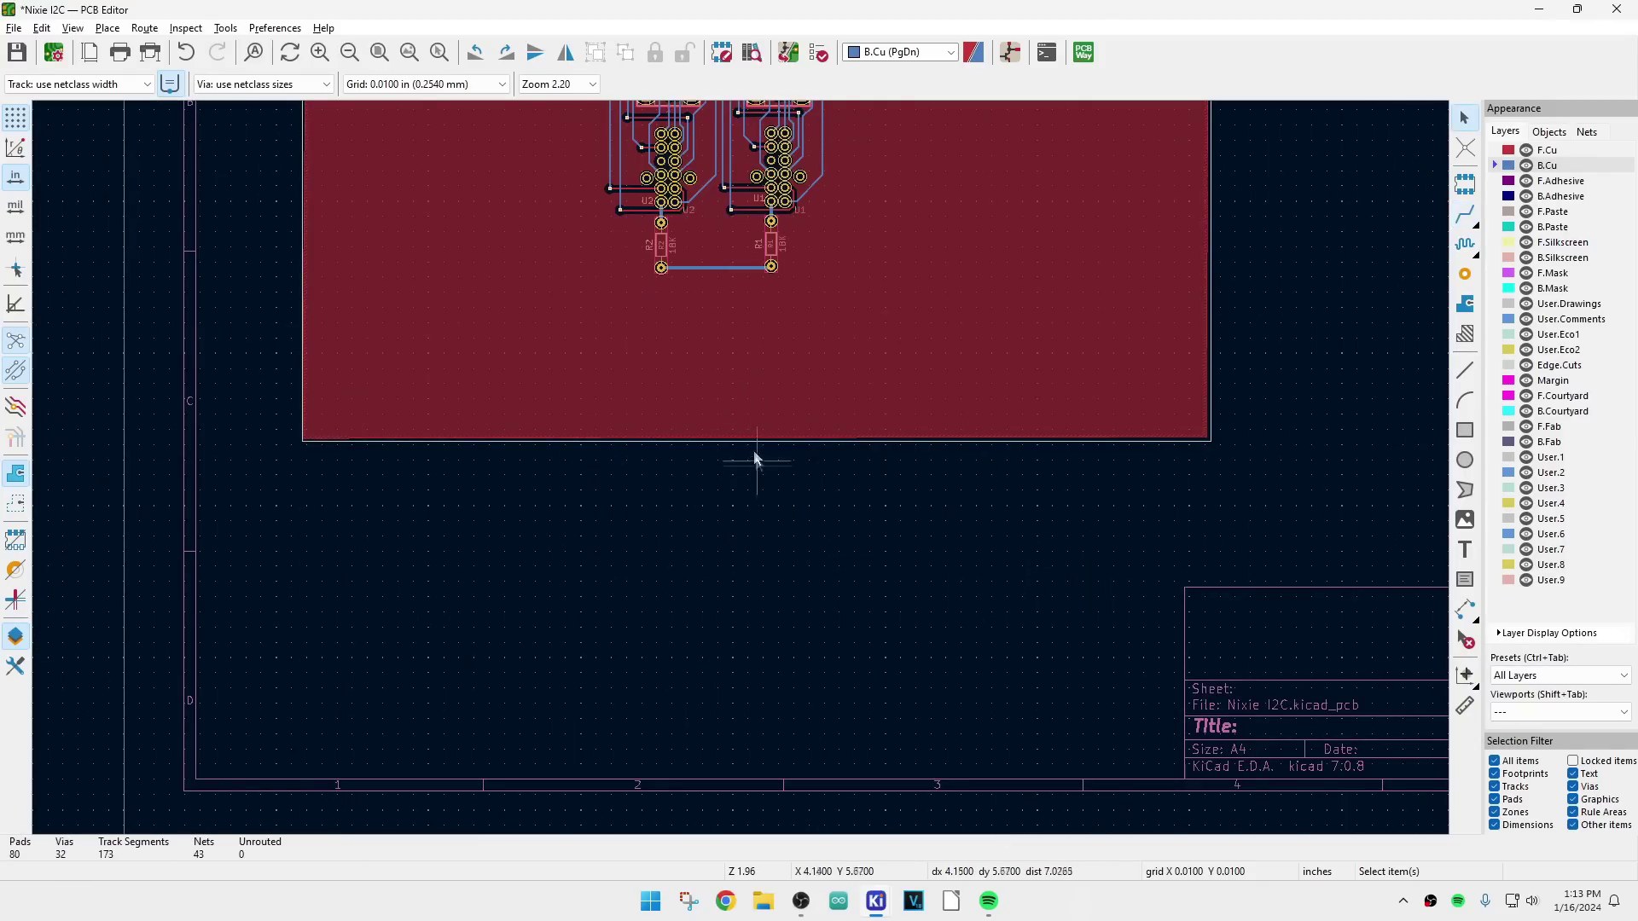
{"action": "left_click", "coordinate": [752, 432]}
{"action": "left_click_drag", "start_coordinate": [759, 441], "coordinate": [755, 109]}
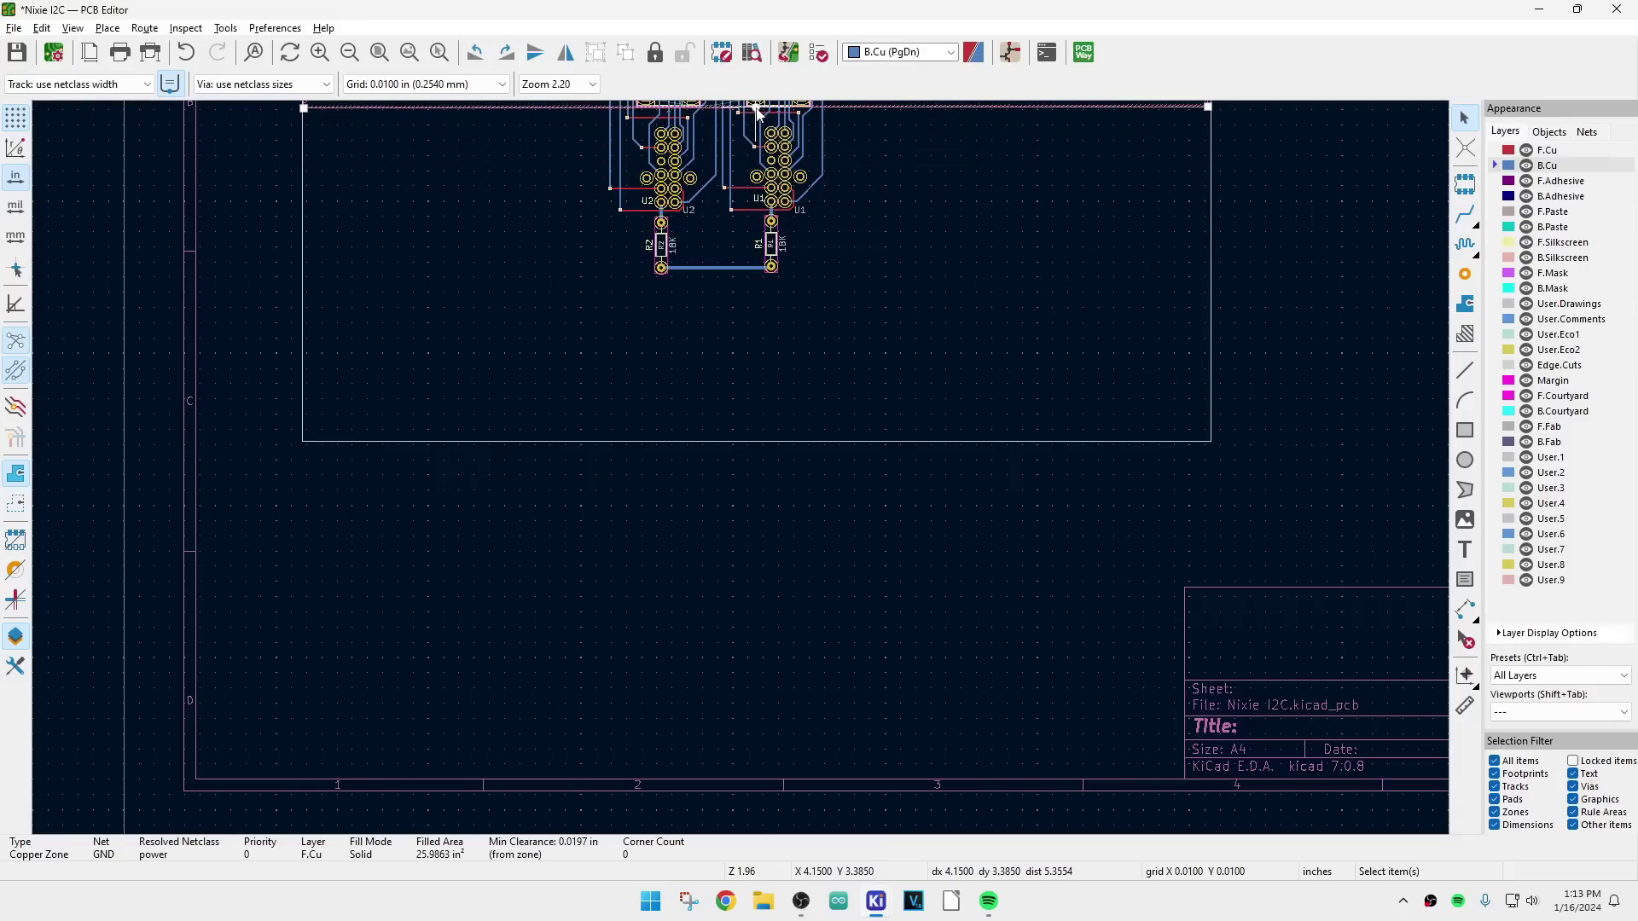
{"action": "scroll", "coordinate": [720, 323], "scroll_direction": "down", "scroll_amount": 1}
{"action": "scroll", "coordinate": [741, 468], "scroll_direction": "down", "scroll_amount": 1}
{"action": "scroll", "coordinate": [740, 467], "scroll_direction": "up", "scroll_amount": 1}
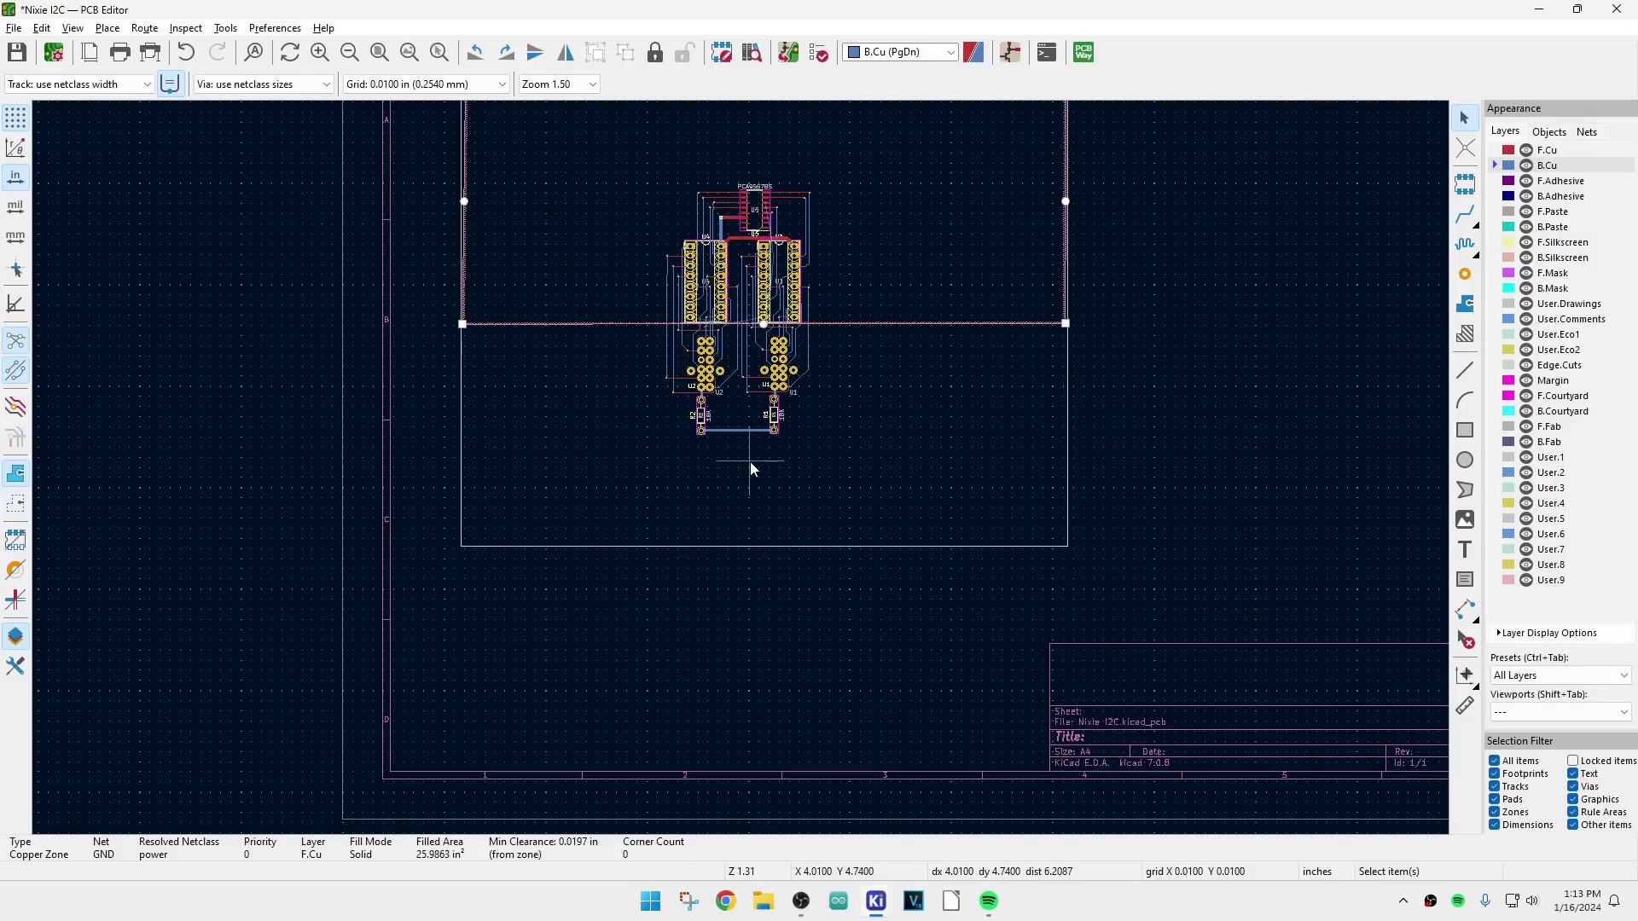
Step: Refill the GND zone within its new upper-half outline (13.5136 in²)
{"action": "key", "text": "b"}
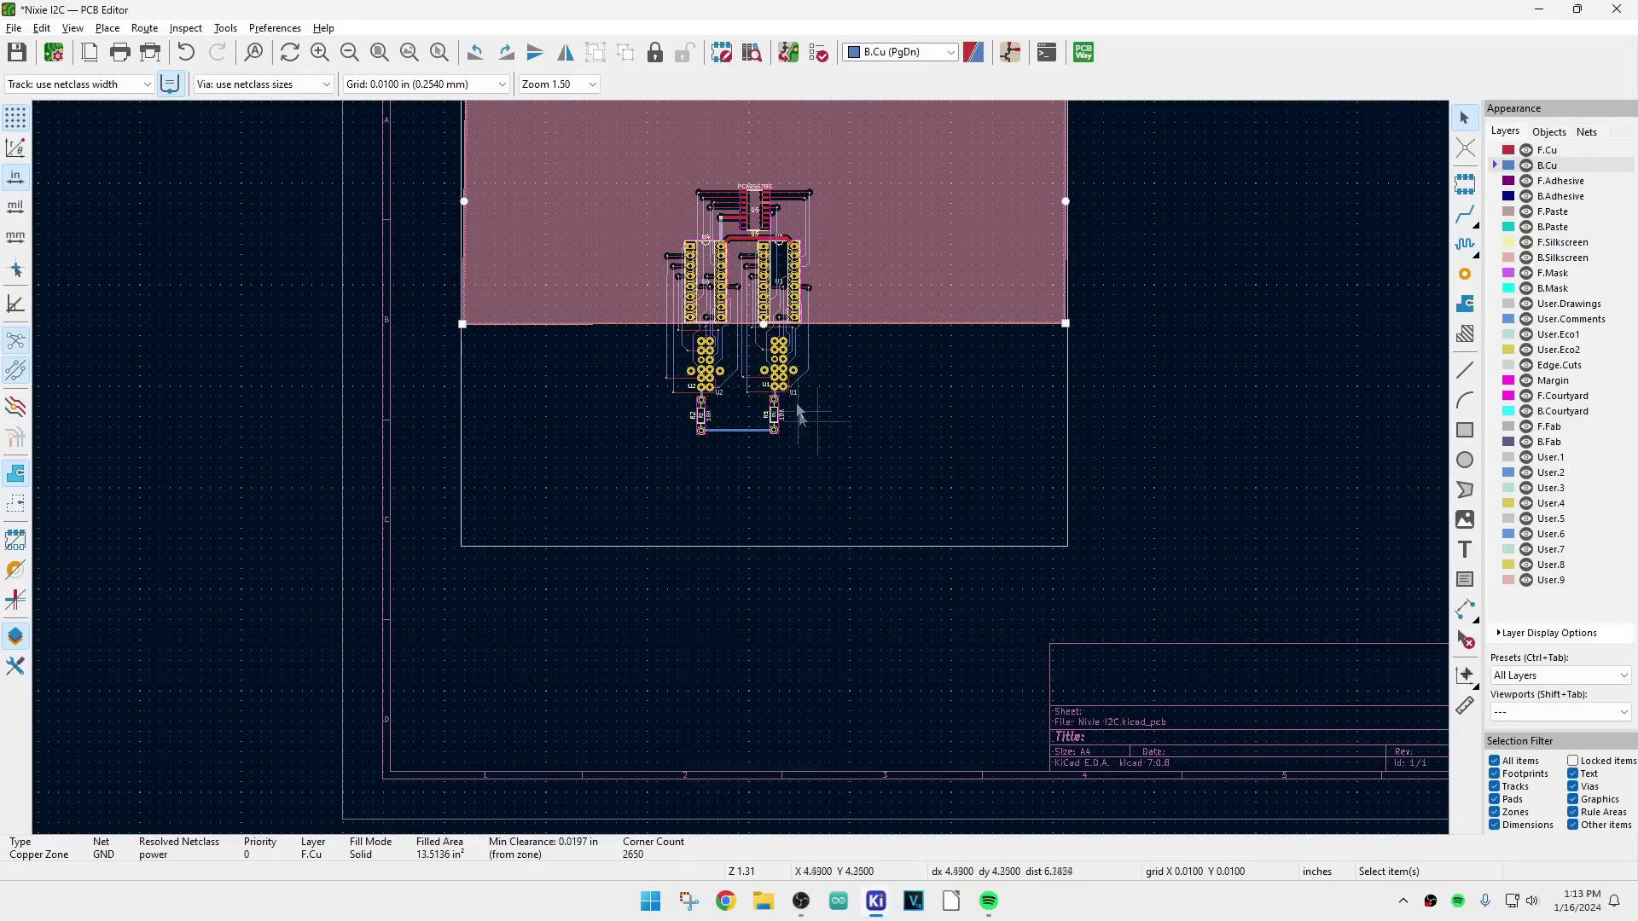
{"action": "scroll", "coordinate": [840, 381], "scroll_direction": "down", "scroll_amount": 1}
{"action": "scroll", "coordinate": [742, 474], "scroll_direction": "up", "scroll_amount": 5}
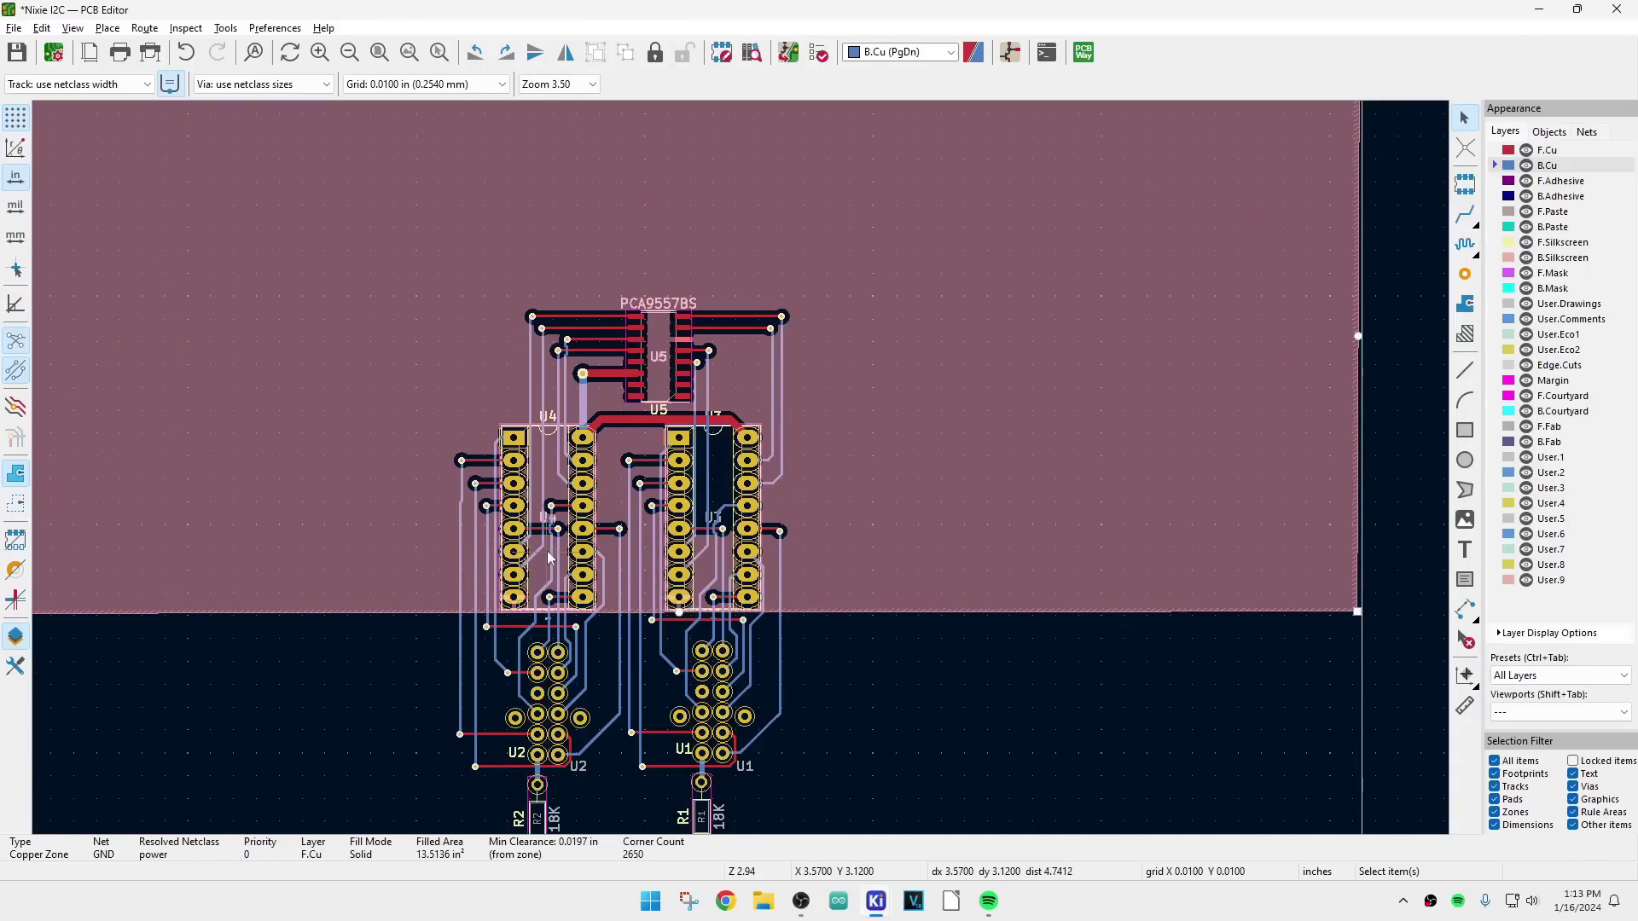
{"action": "scroll", "coordinate": [512, 423], "scroll_direction": "down", "scroll_amount": 5}
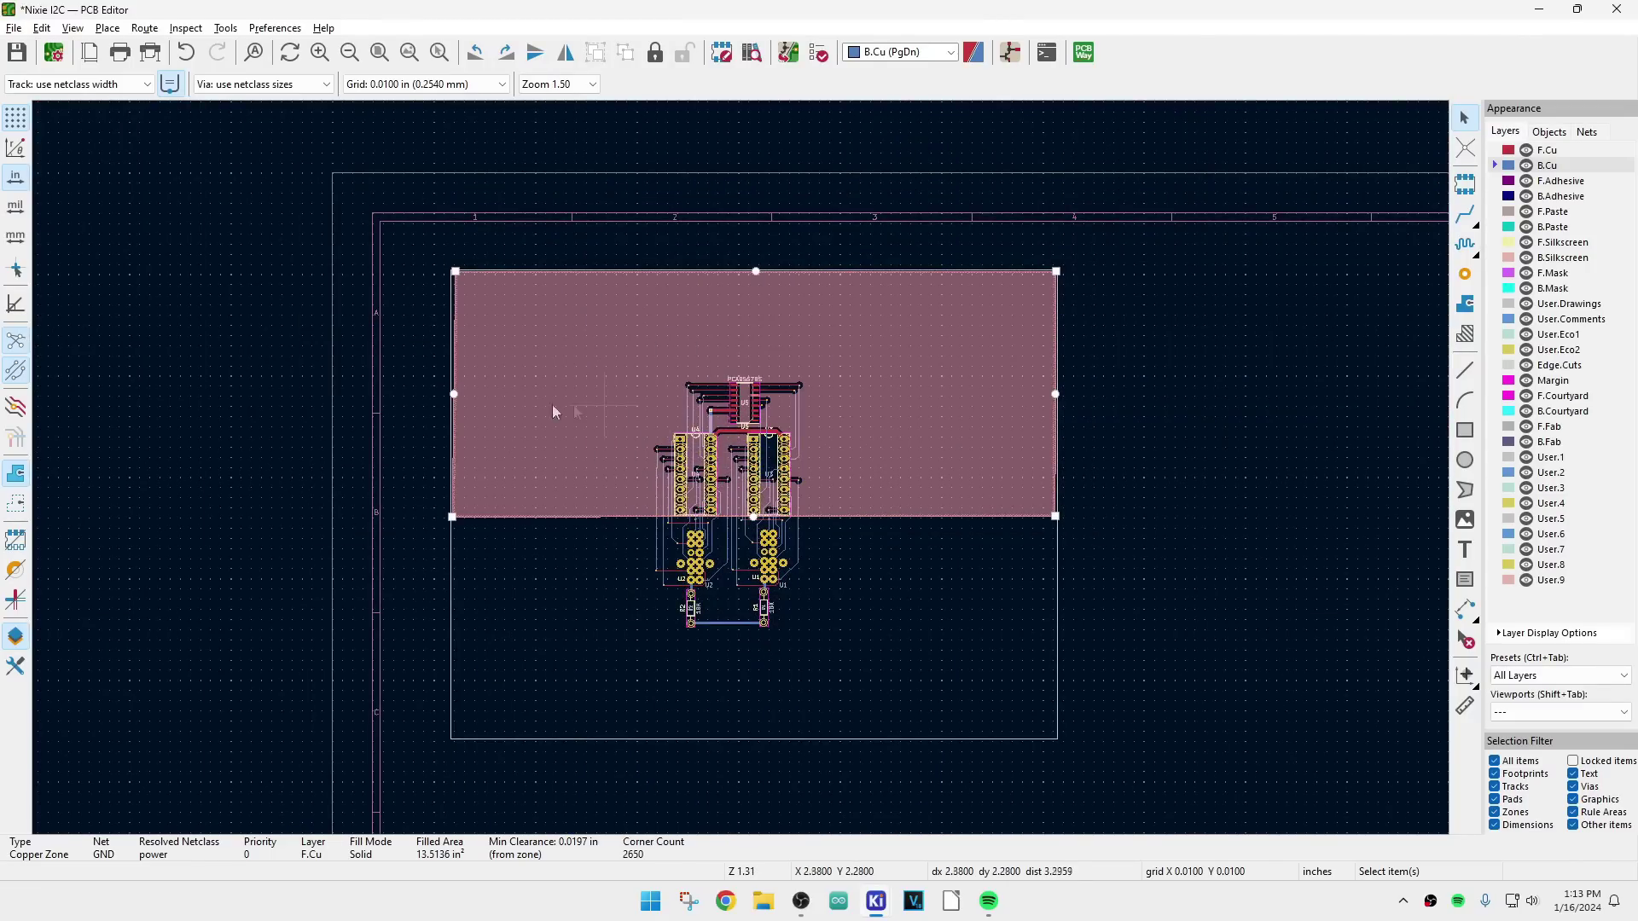
Step: Zoom around the board to check the trimmed GND pour, then switch to the Schematic Editor
{"action": "scroll", "coordinate": [741, 469], "scroll_direction": "up", "scroll_amount": 5}
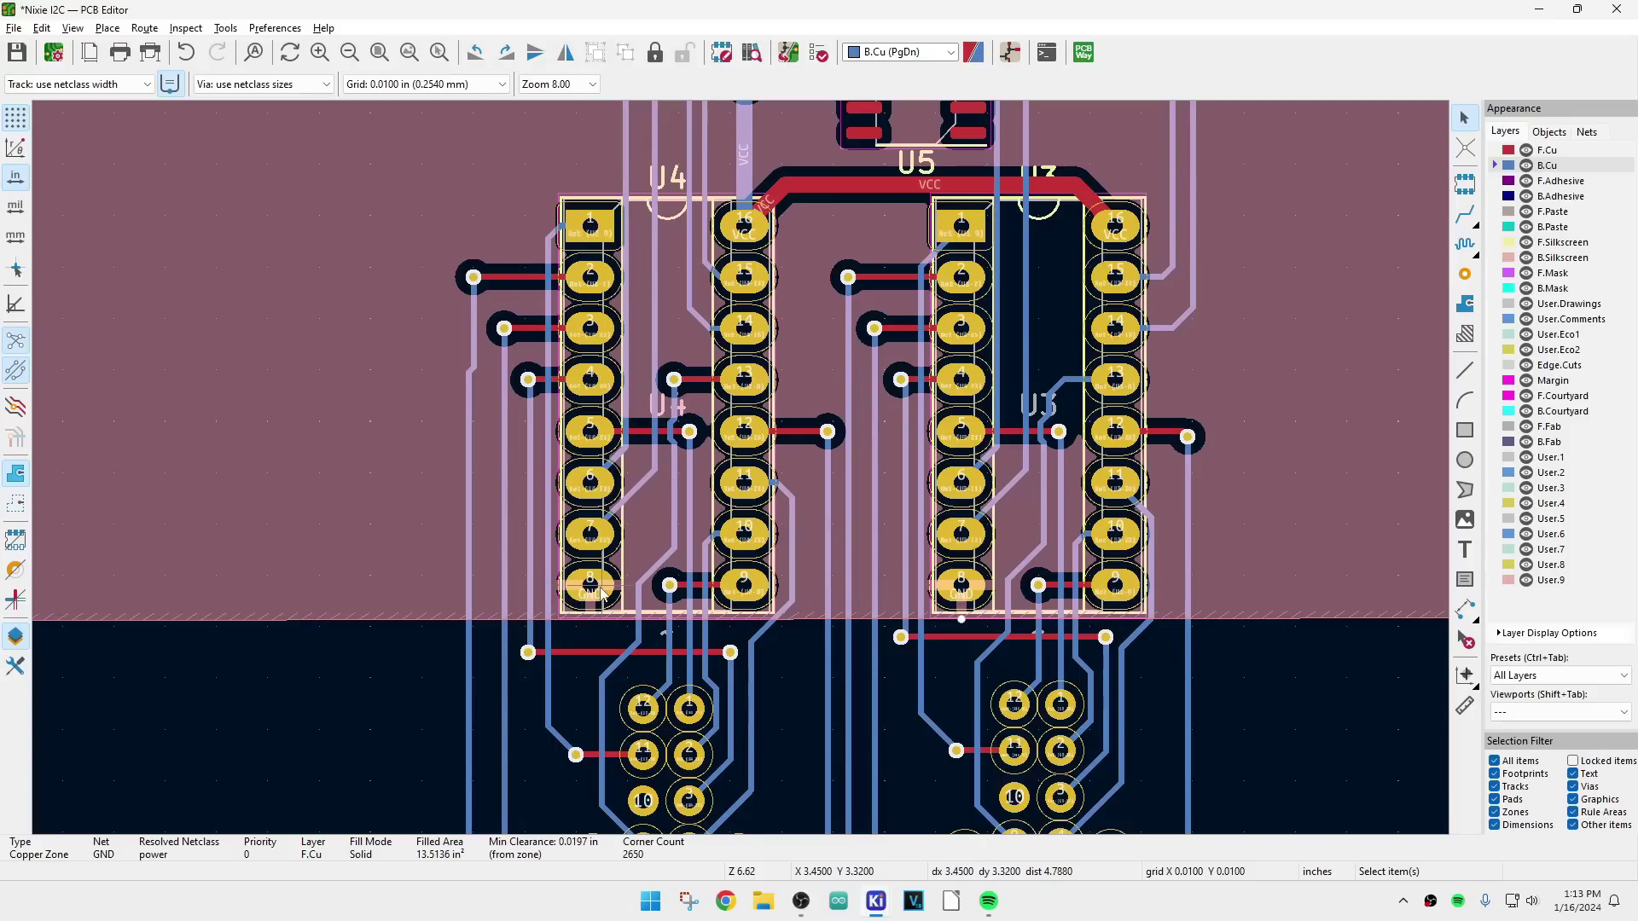
{"action": "scroll", "coordinate": [604, 587], "scroll_direction": "down", "scroll_amount": 3}
{"action": "scroll", "coordinate": [740, 472], "scroll_direction": "up", "scroll_amount": 3}
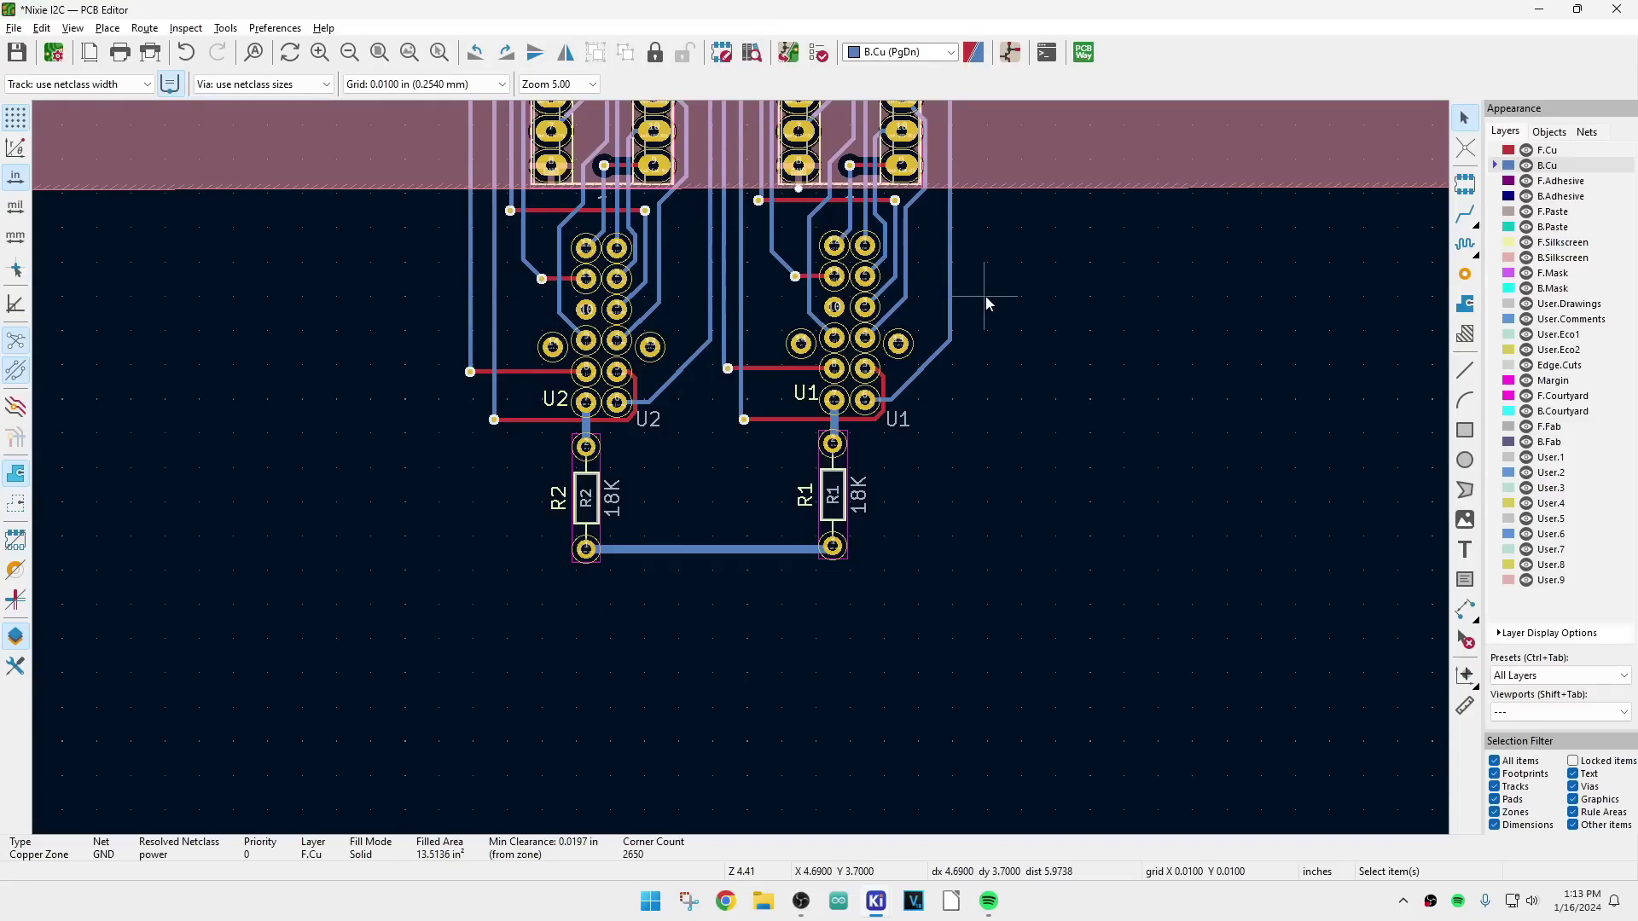
{"action": "scroll", "coordinate": [740, 467], "scroll_direction": "down", "scroll_amount": 3}
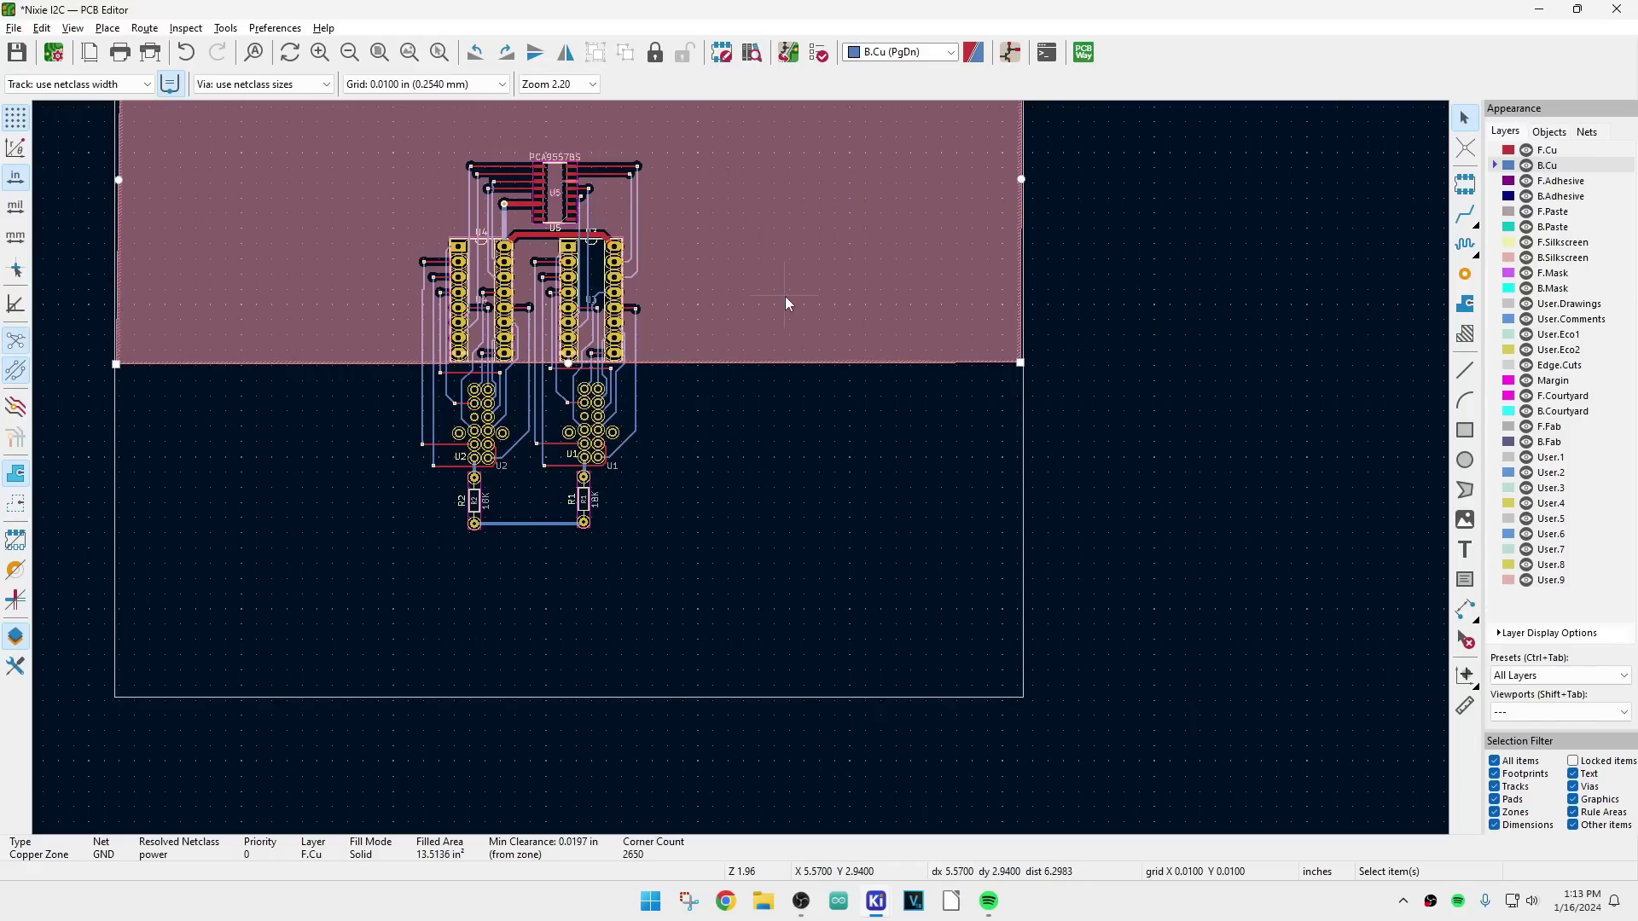
{"action": "scroll", "coordinate": [431, 401], "scroll_direction": "up", "scroll_amount": 3}
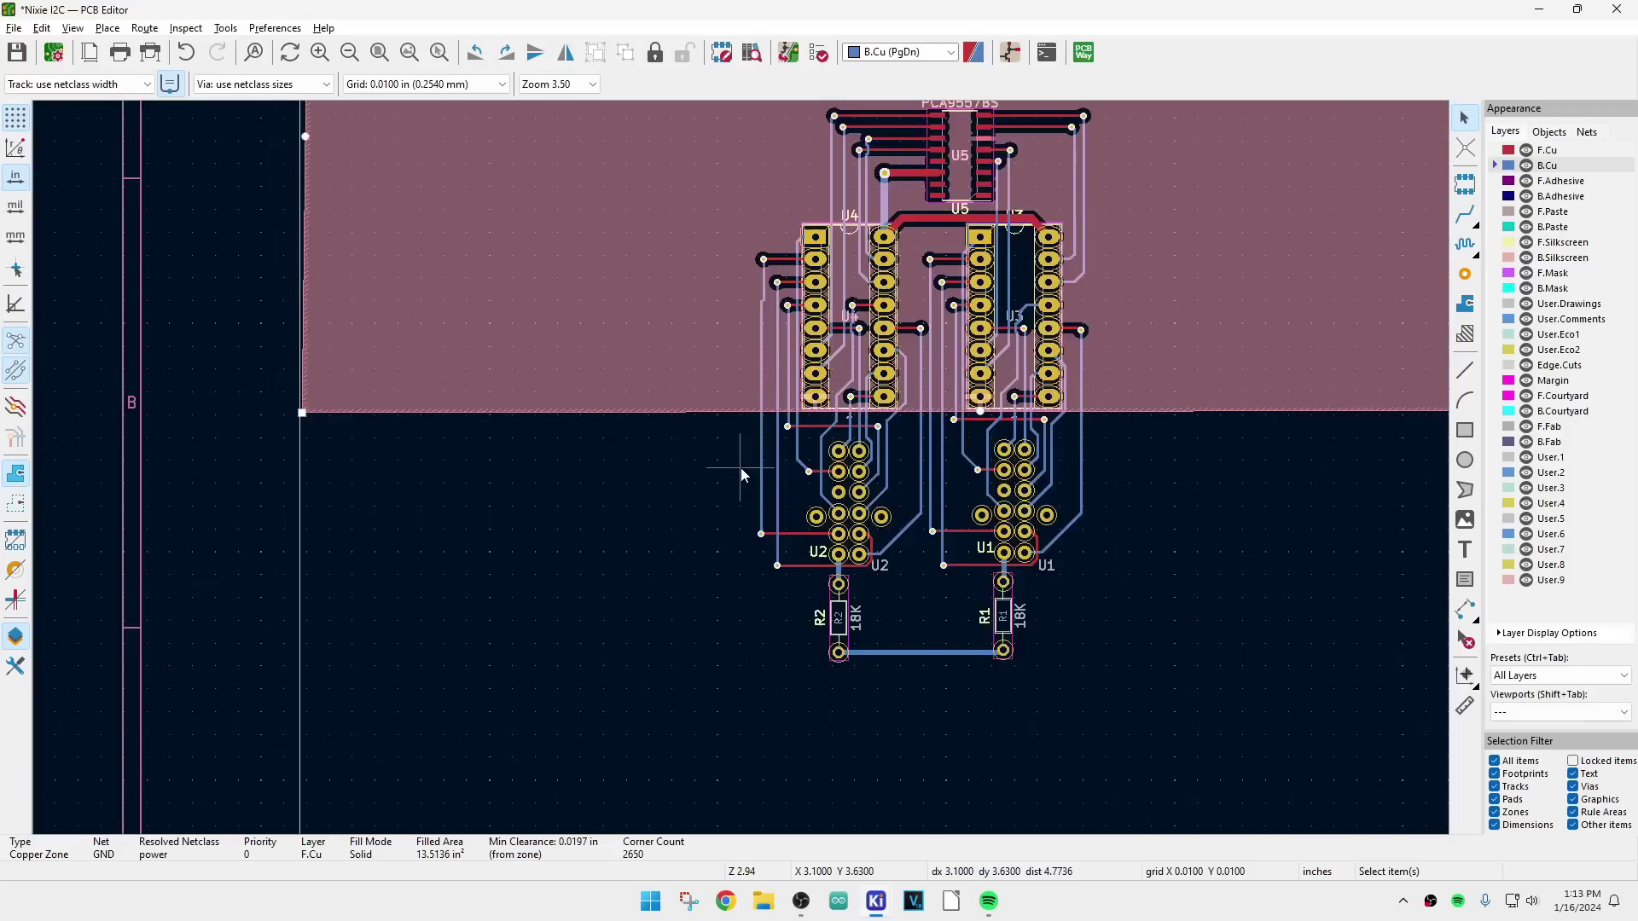
{"action": "scroll", "coordinate": [936, 568], "scroll_direction": "down", "scroll_amount": 2}
{"action": "scroll", "coordinate": [742, 475], "scroll_direction": "up", "scroll_amount": 3}
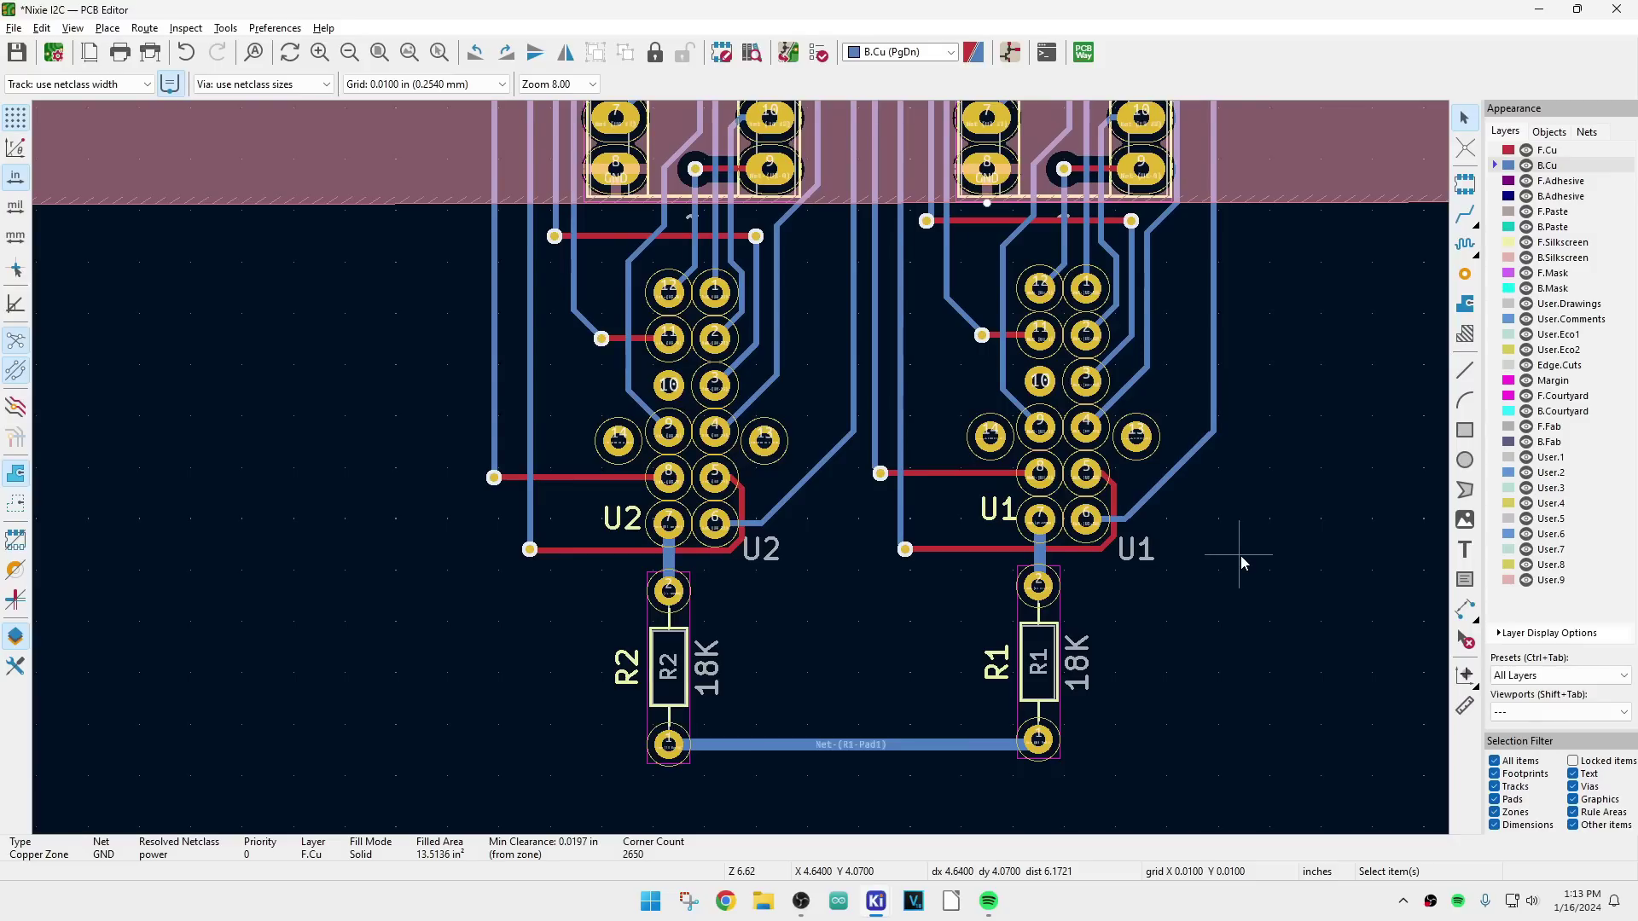
{"action": "scroll", "coordinate": [1241, 563], "scroll_direction": "down", "scroll_amount": 2}
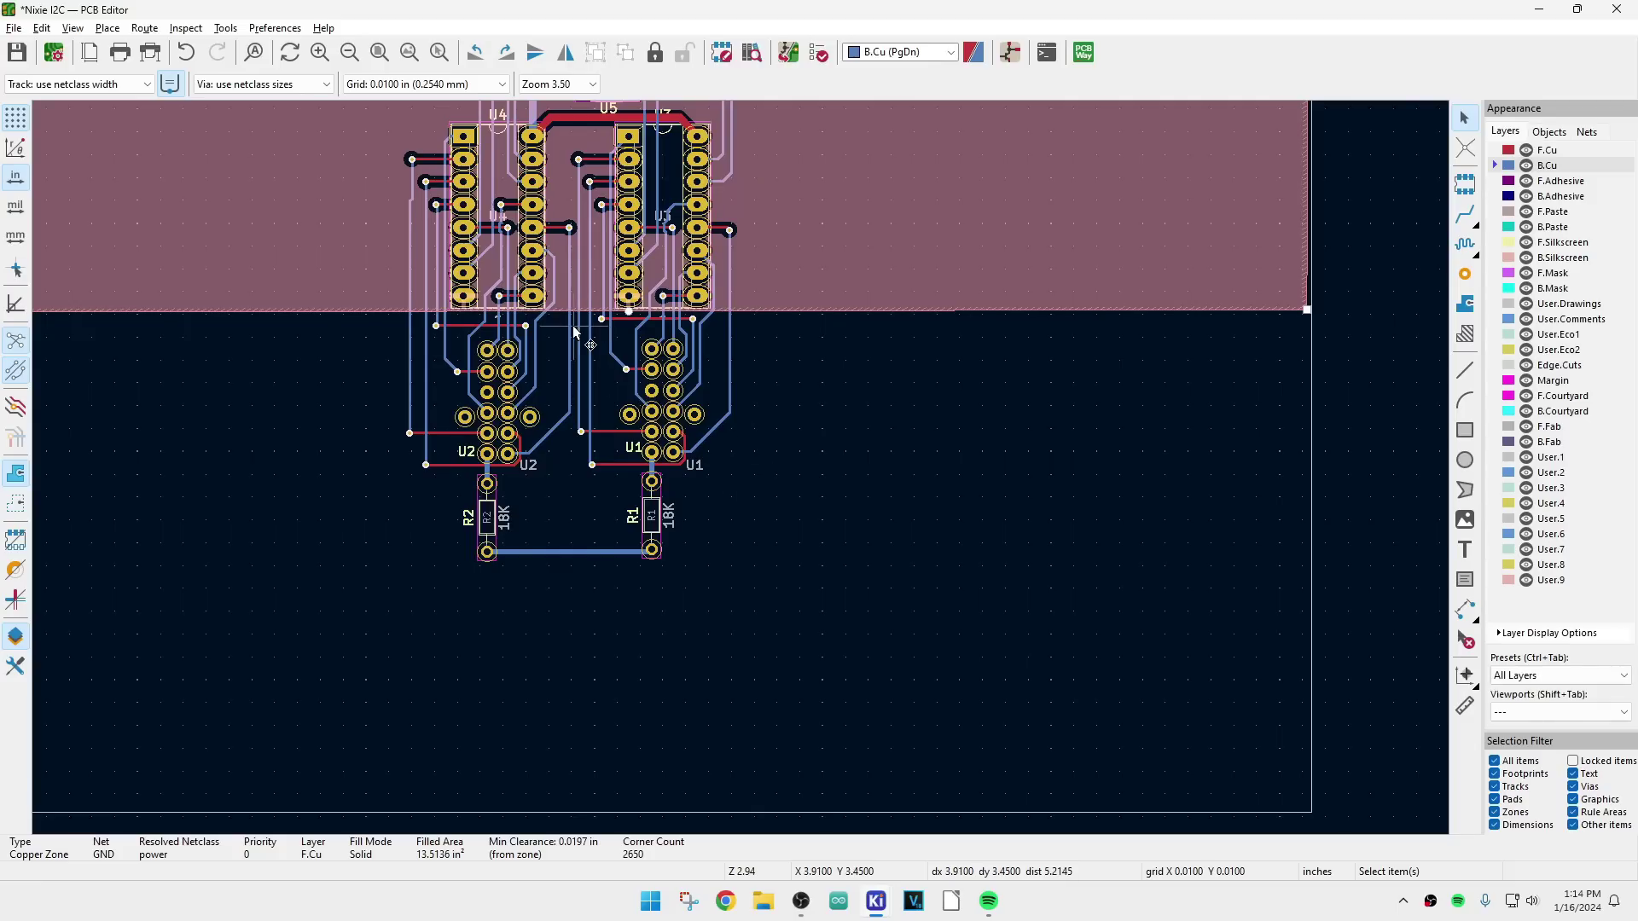
{"action": "scroll", "coordinate": [574, 333], "scroll_direction": "down", "scroll_amount": 2}
{"action": "scroll", "coordinate": [836, 488], "scroll_direction": "up", "scroll_amount": 2}
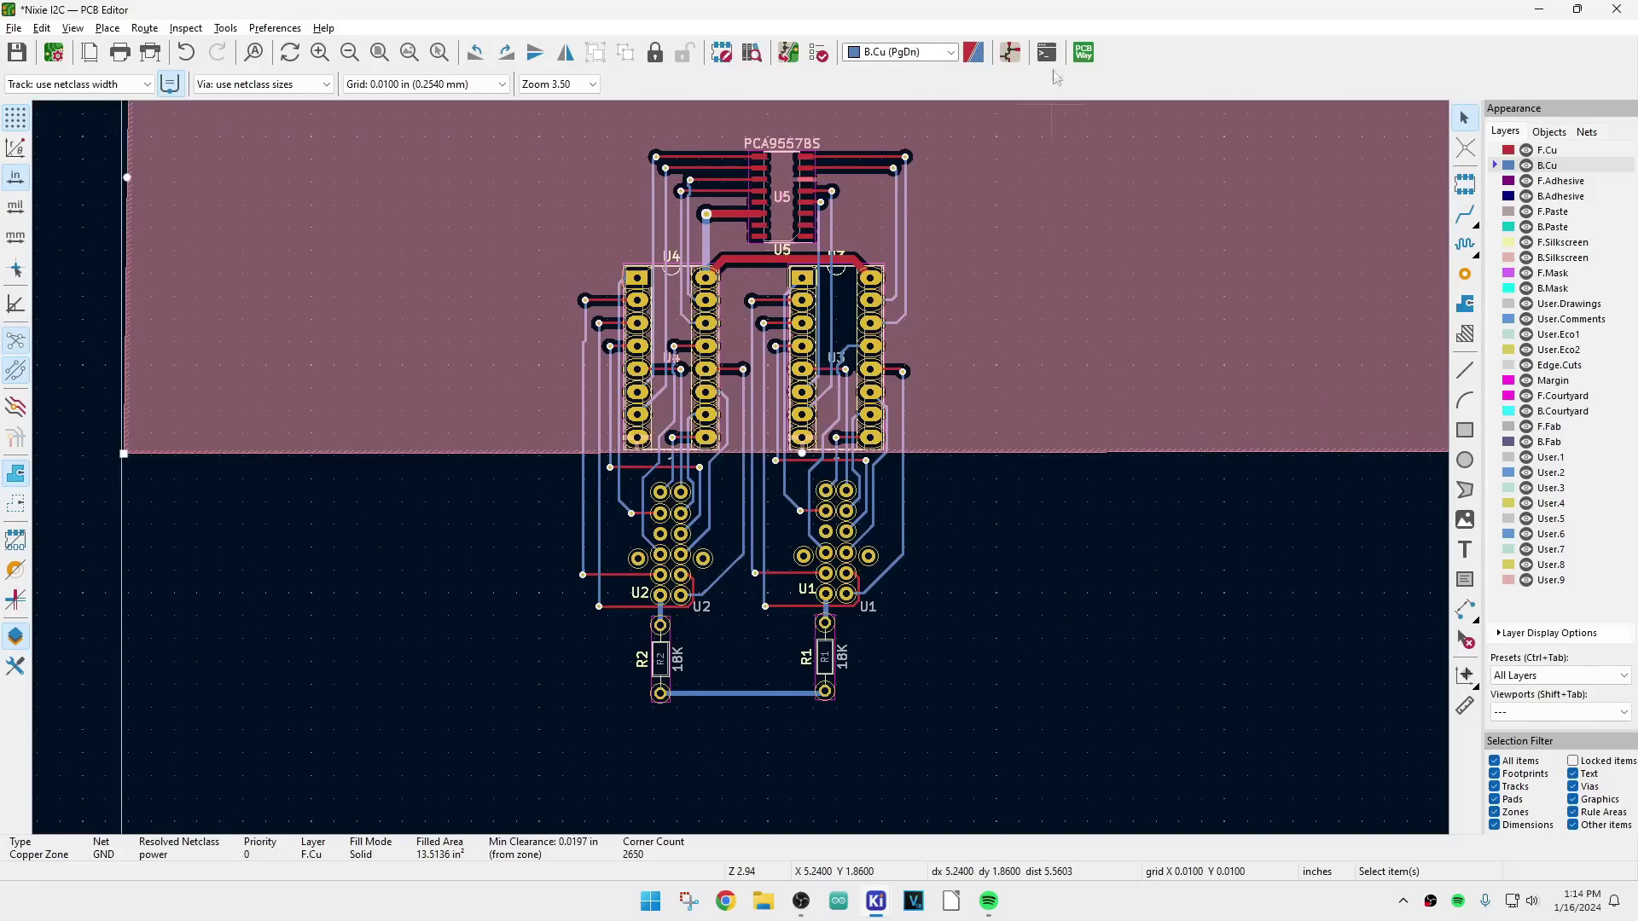
{"action": "left_click", "coordinate": [1011, 52]}
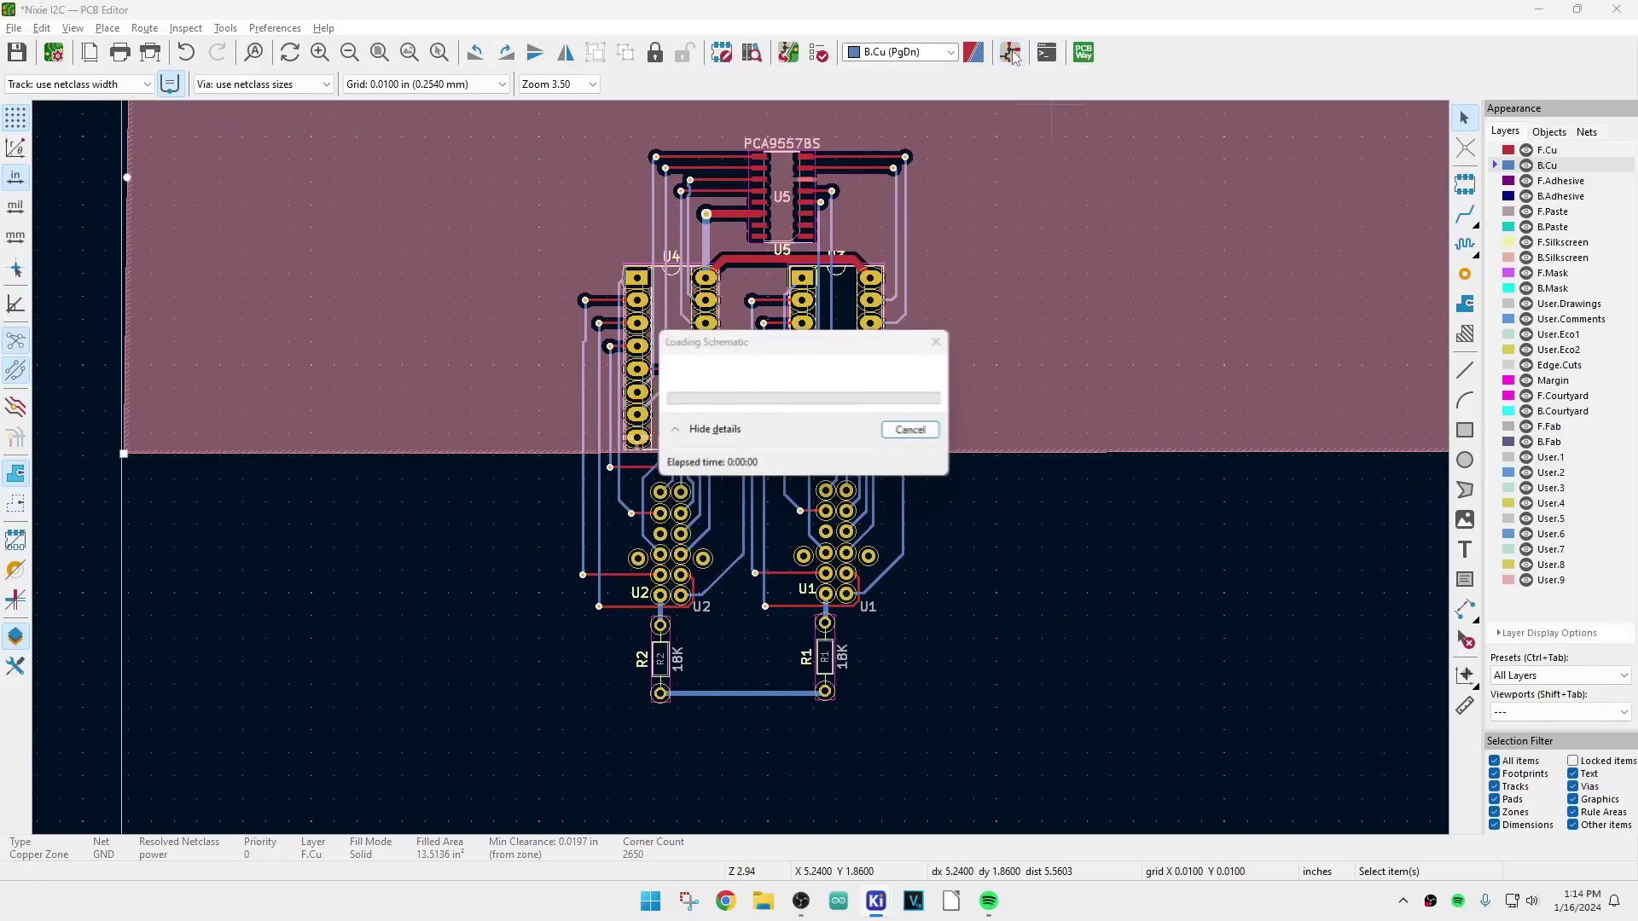
Step: Fit the schematic sheet, then zoom into the area around U1–U5 and the PCA9557BS
{"action": "scroll", "coordinate": [529, 439], "scroll_direction": "up", "scroll_amount": 2}
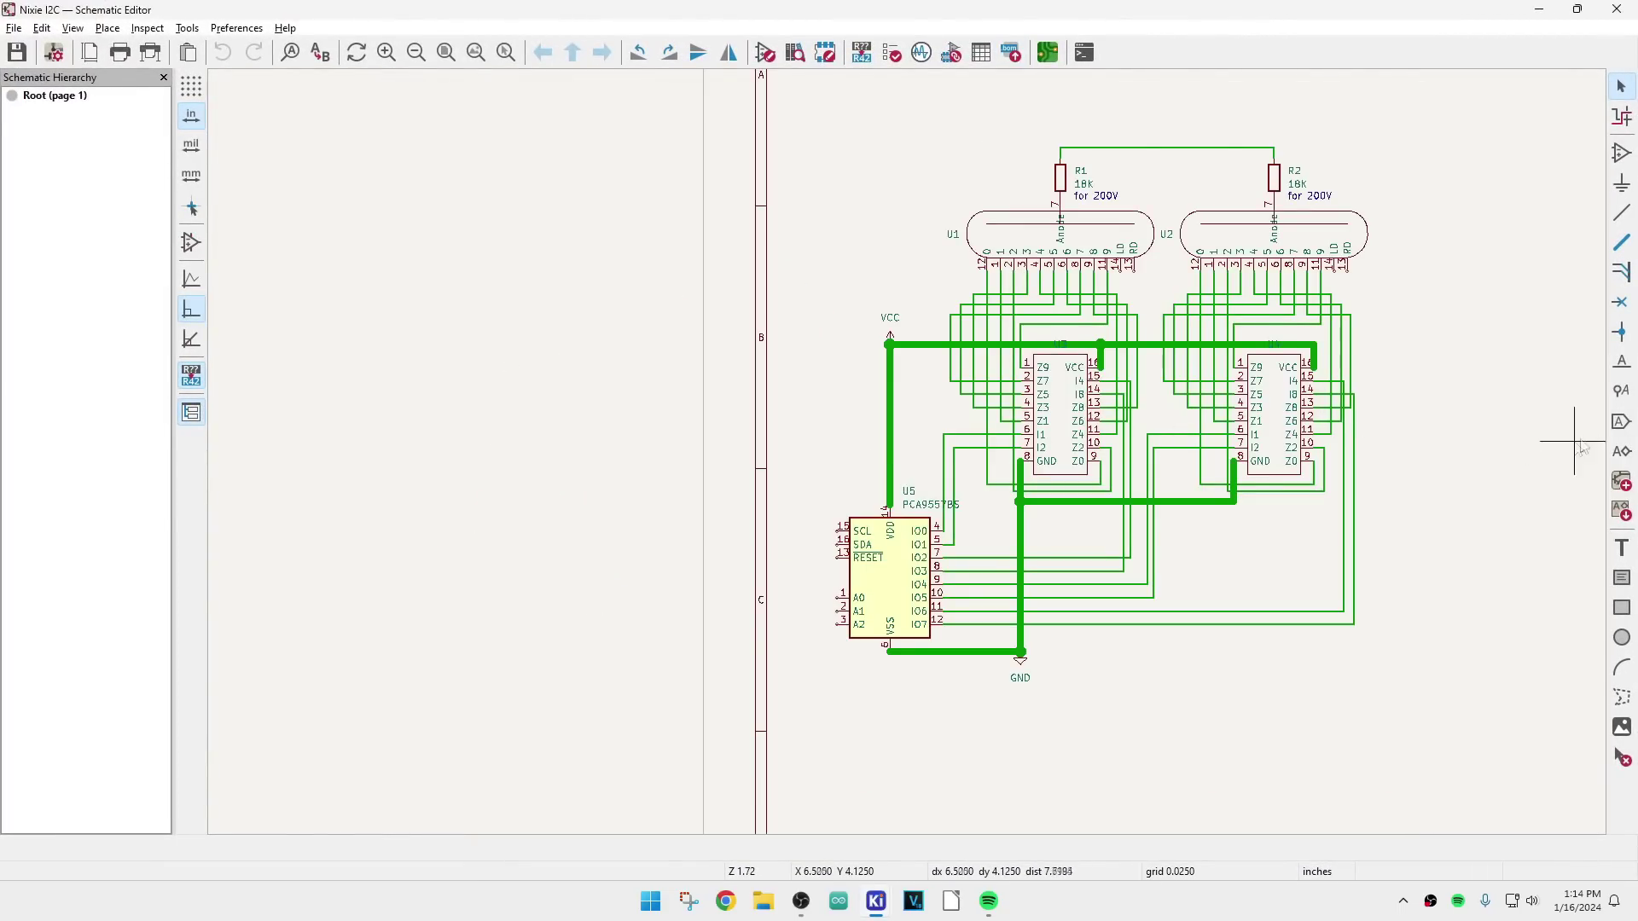
{"action": "scroll", "coordinate": [1572, 430], "scroll_direction": "up", "scroll_amount": 2}
{"action": "key", "text": "Home"}
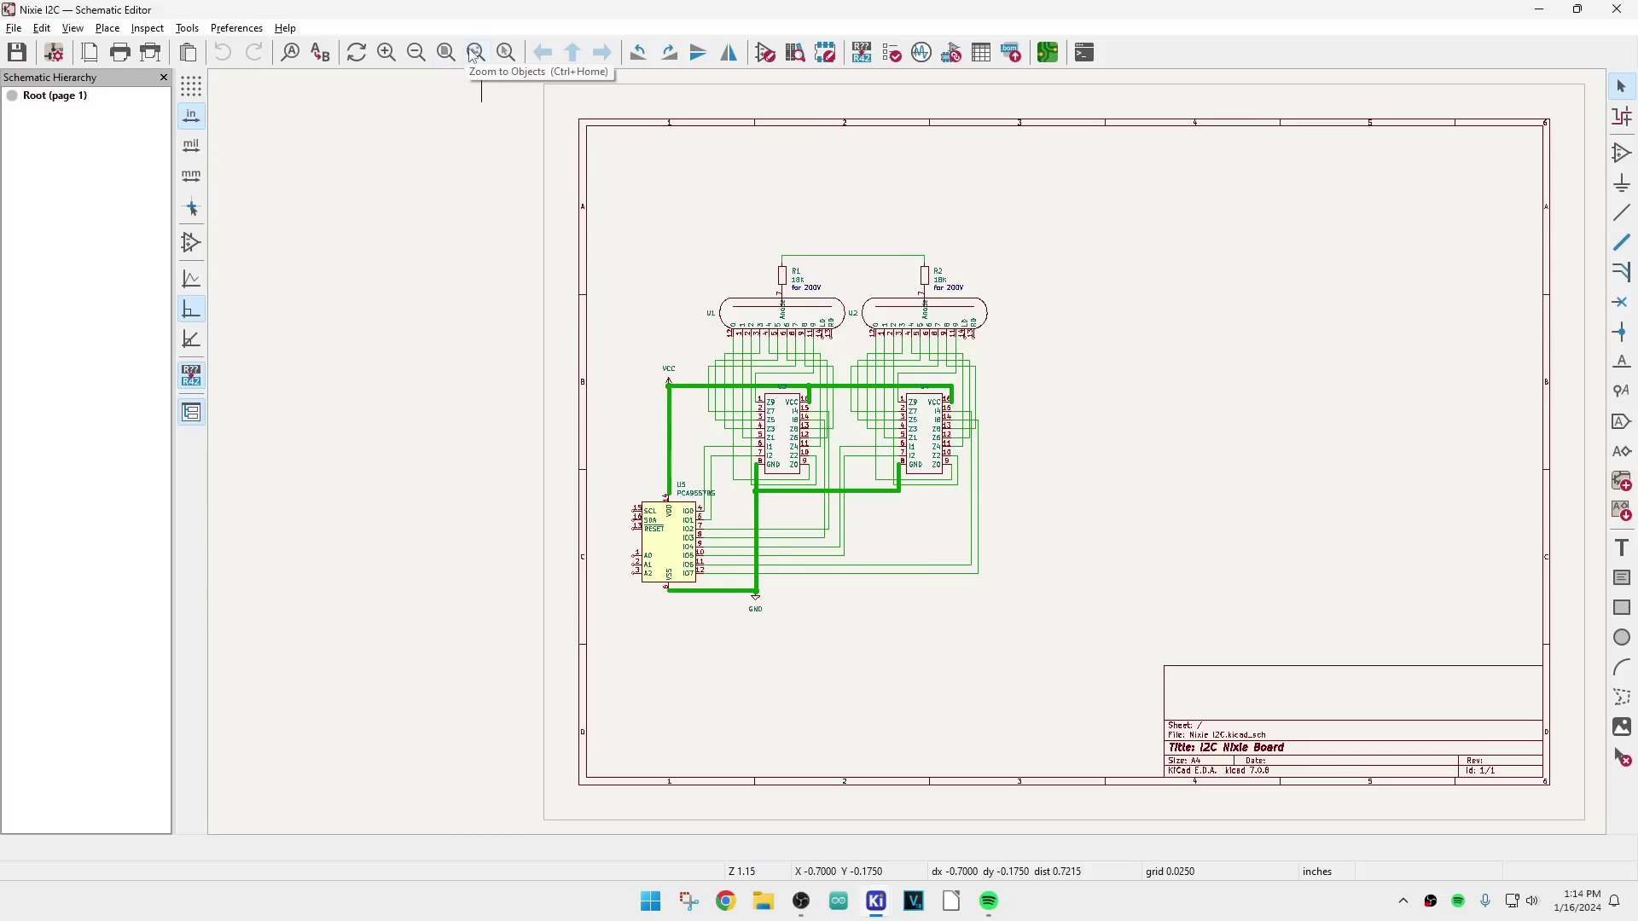
{"action": "left_click", "coordinate": [505, 53]}
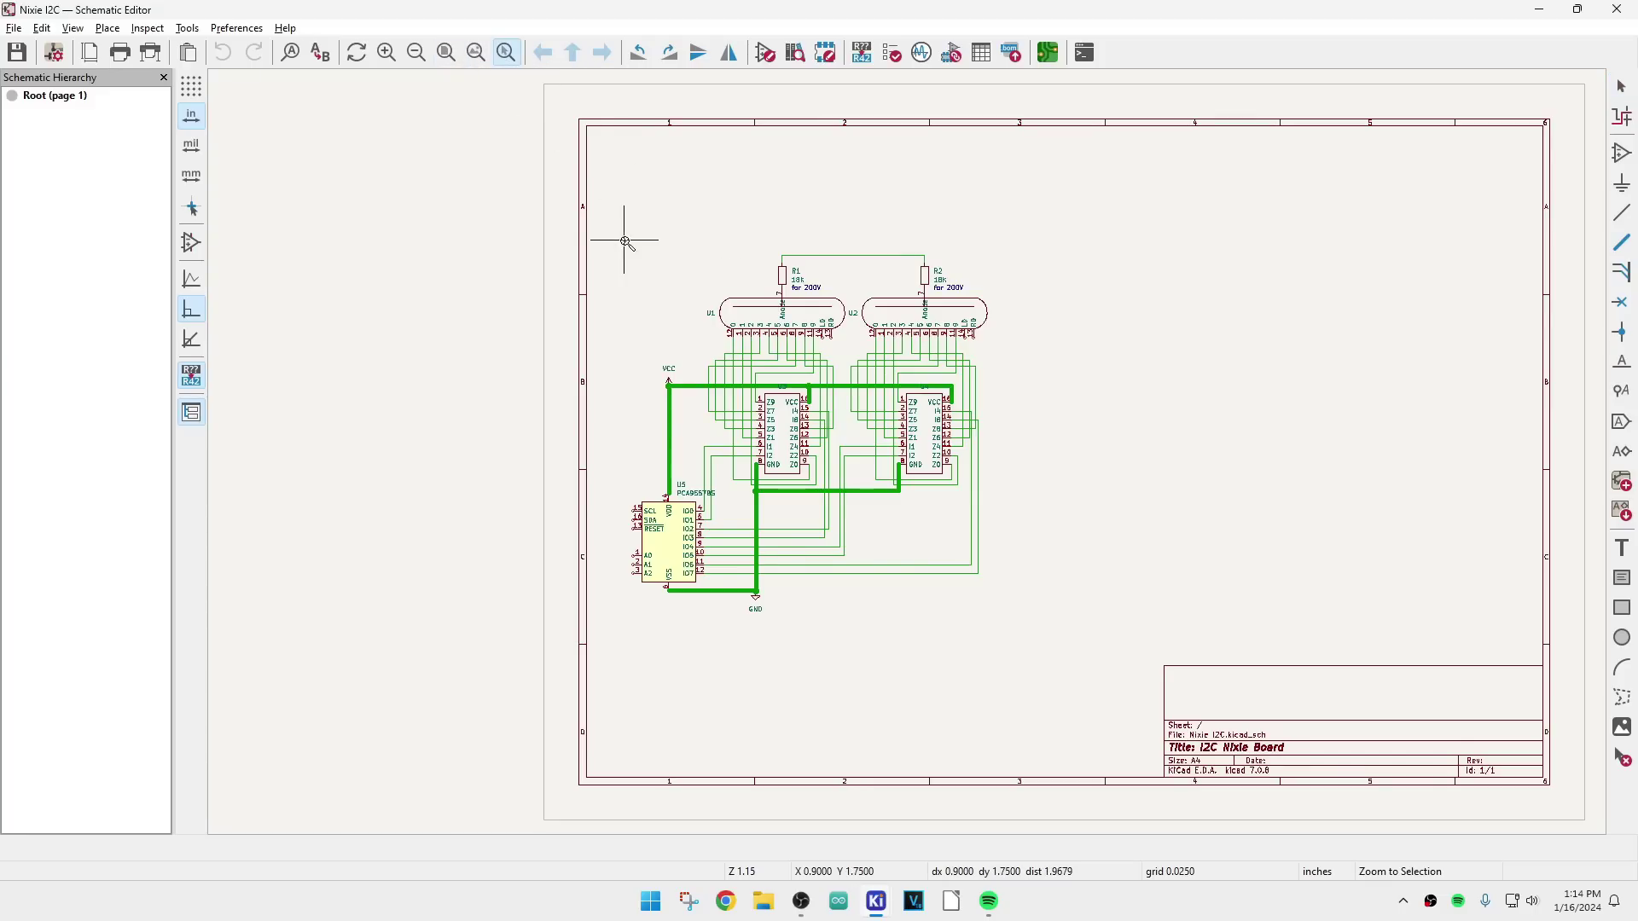
{"action": "left_click_drag", "start_coordinate": [618, 230], "coordinate": [1034, 630]}
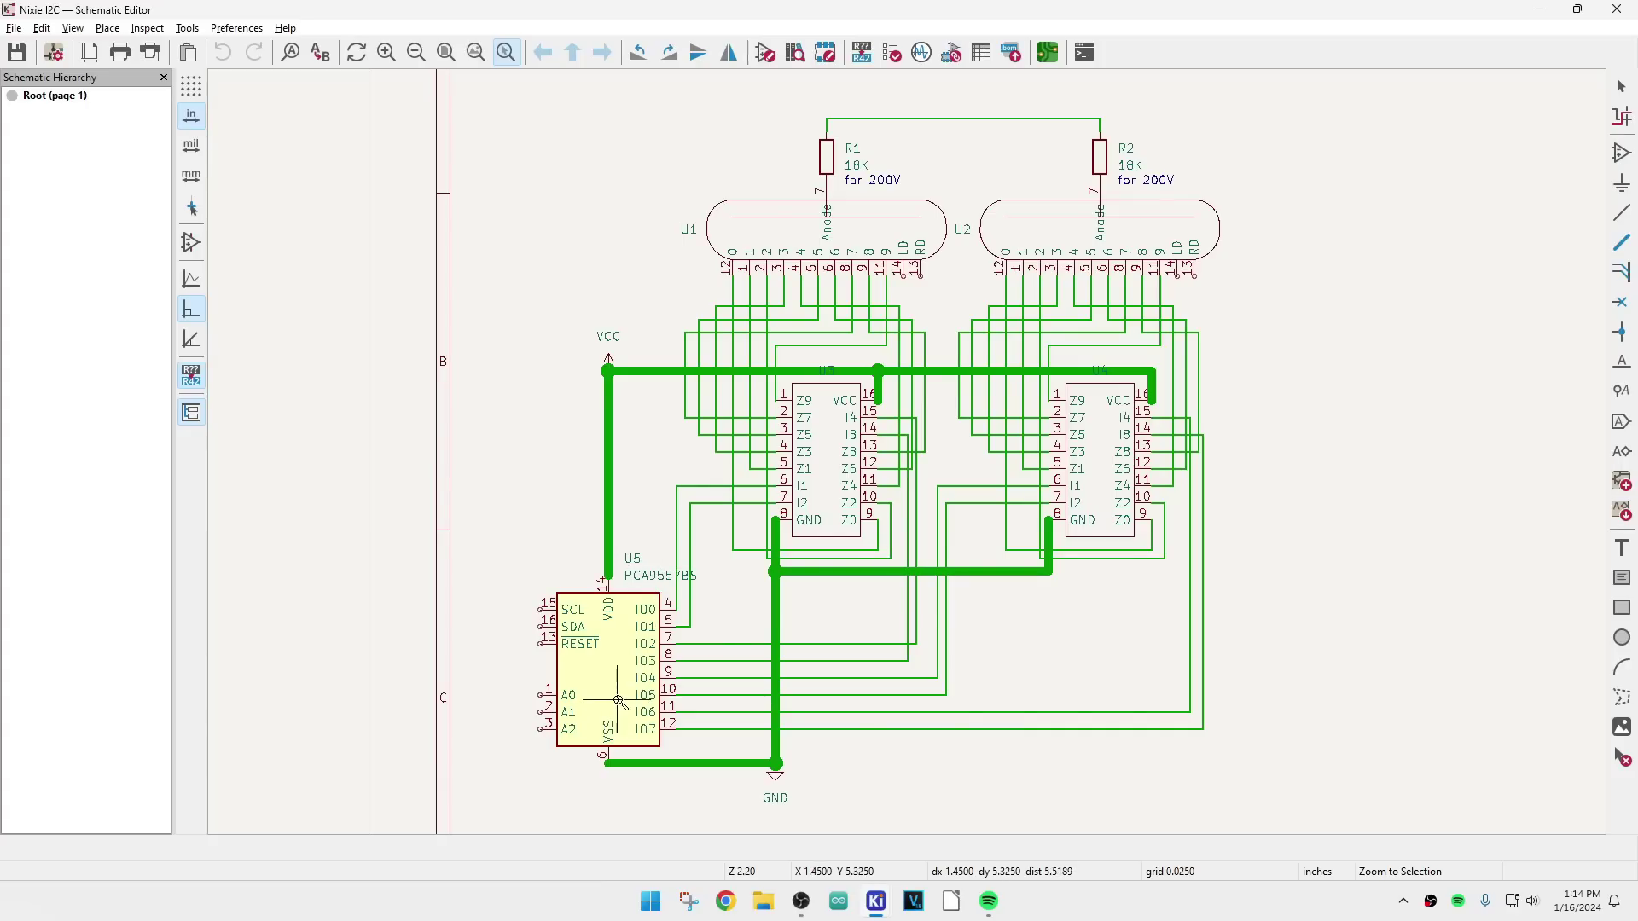
{"action": "scroll", "coordinate": [572, 701], "scroll_direction": "up", "scroll_amount": 4}
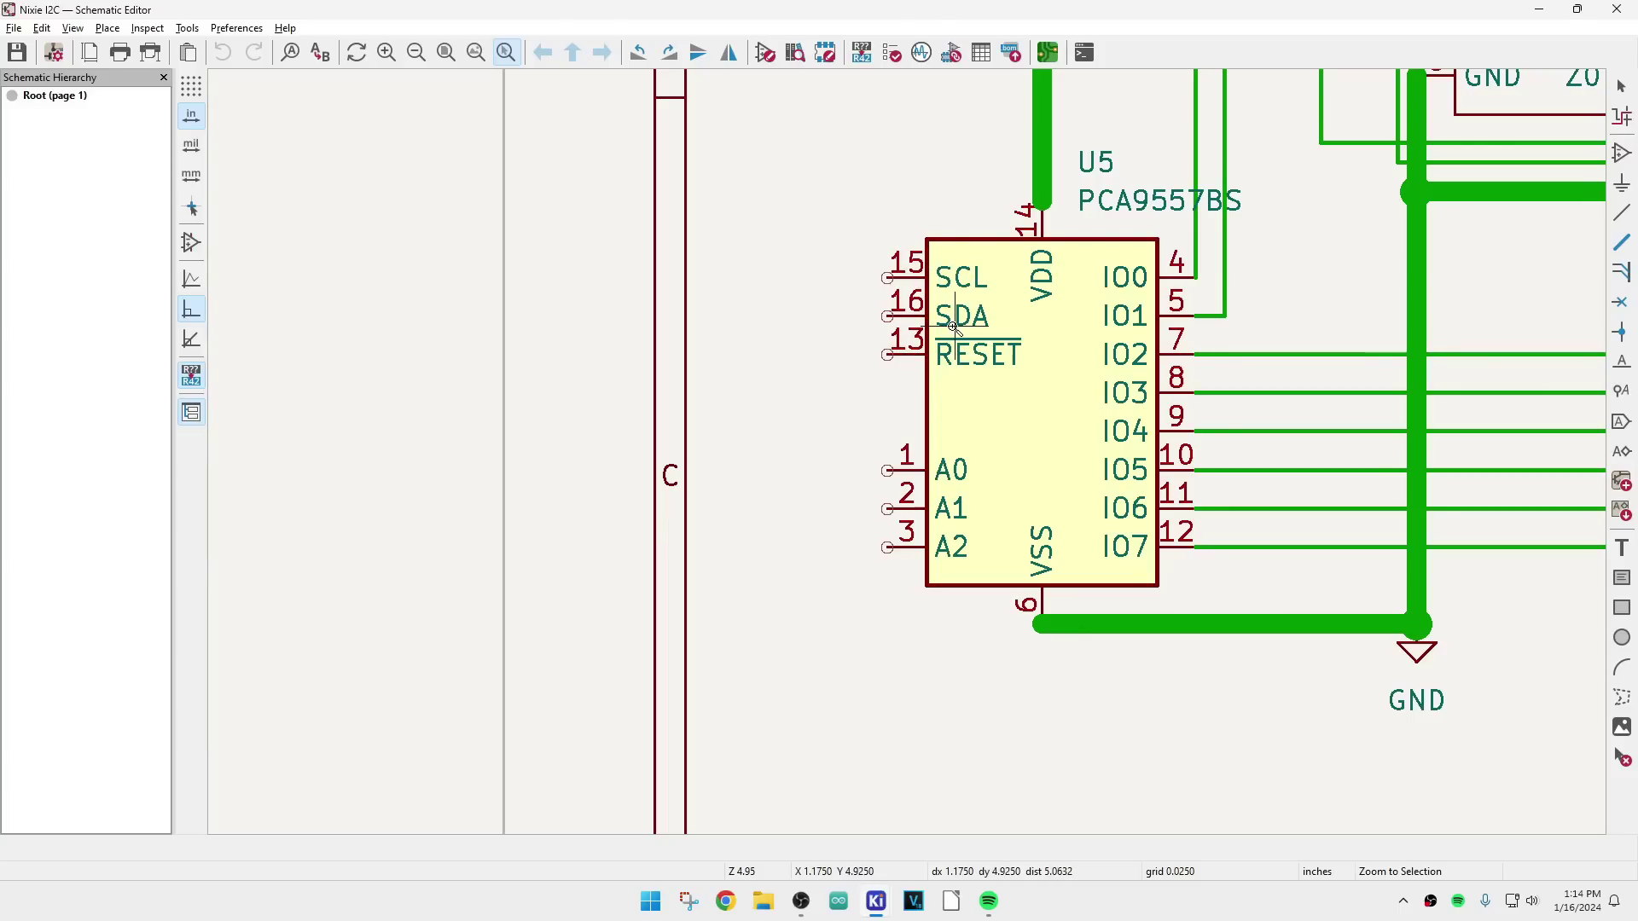
{"action": "scroll", "coordinate": [786, 486], "scroll_direction": "down", "scroll_amount": 4}
{"action": "scroll", "coordinate": [908, 453], "scroll_direction": "down", "scroll_amount": 4}
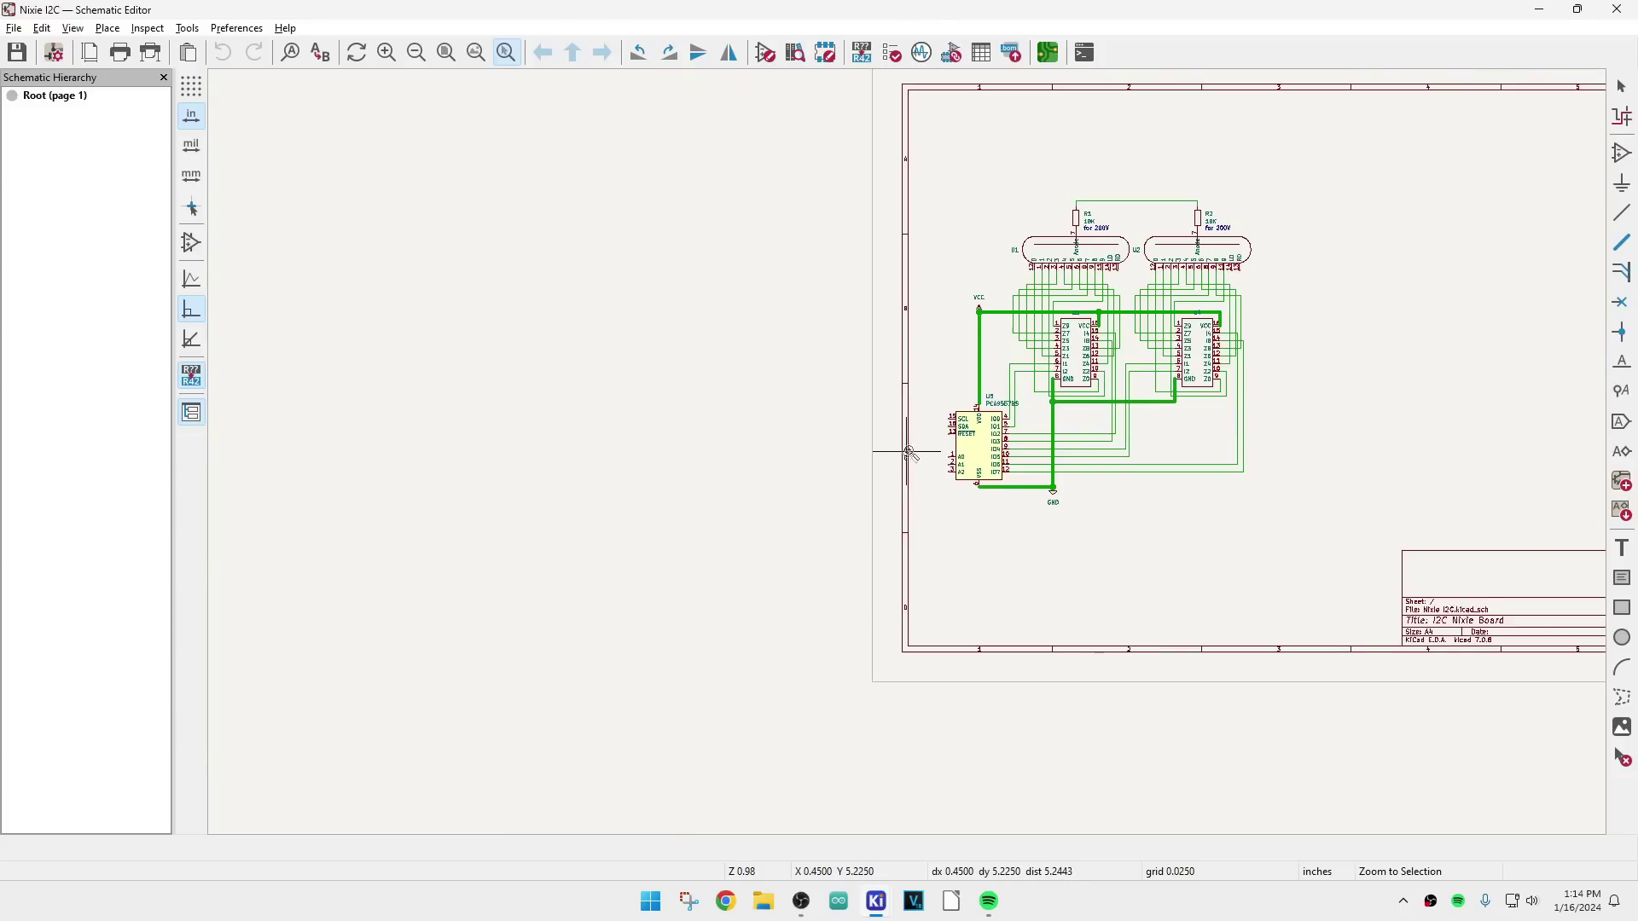
{"action": "scroll", "coordinate": [909, 455], "scroll_direction": "up", "scroll_amount": 3}
{"action": "scroll", "coordinate": [909, 455], "scroll_direction": "up", "scroll_amount": 3}
{"action": "scroll", "coordinate": [699, 477], "scroll_direction": "down", "scroll_amount": 2}
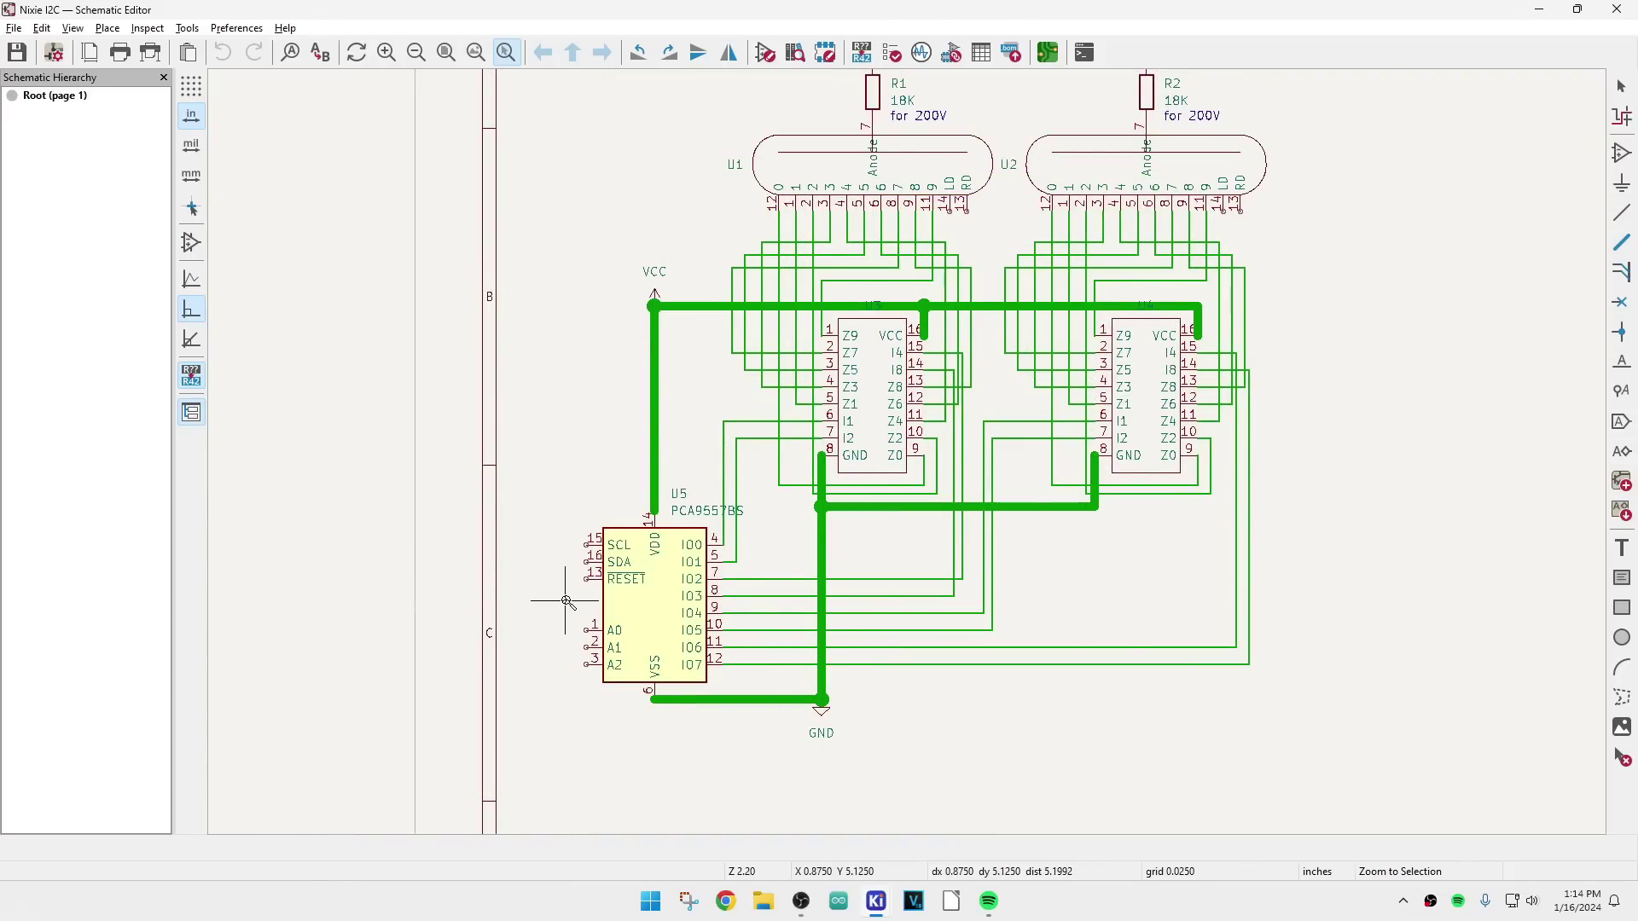
{"action": "scroll", "coordinate": [910, 396], "scroll_direction": "down", "scroll_amount": 2}
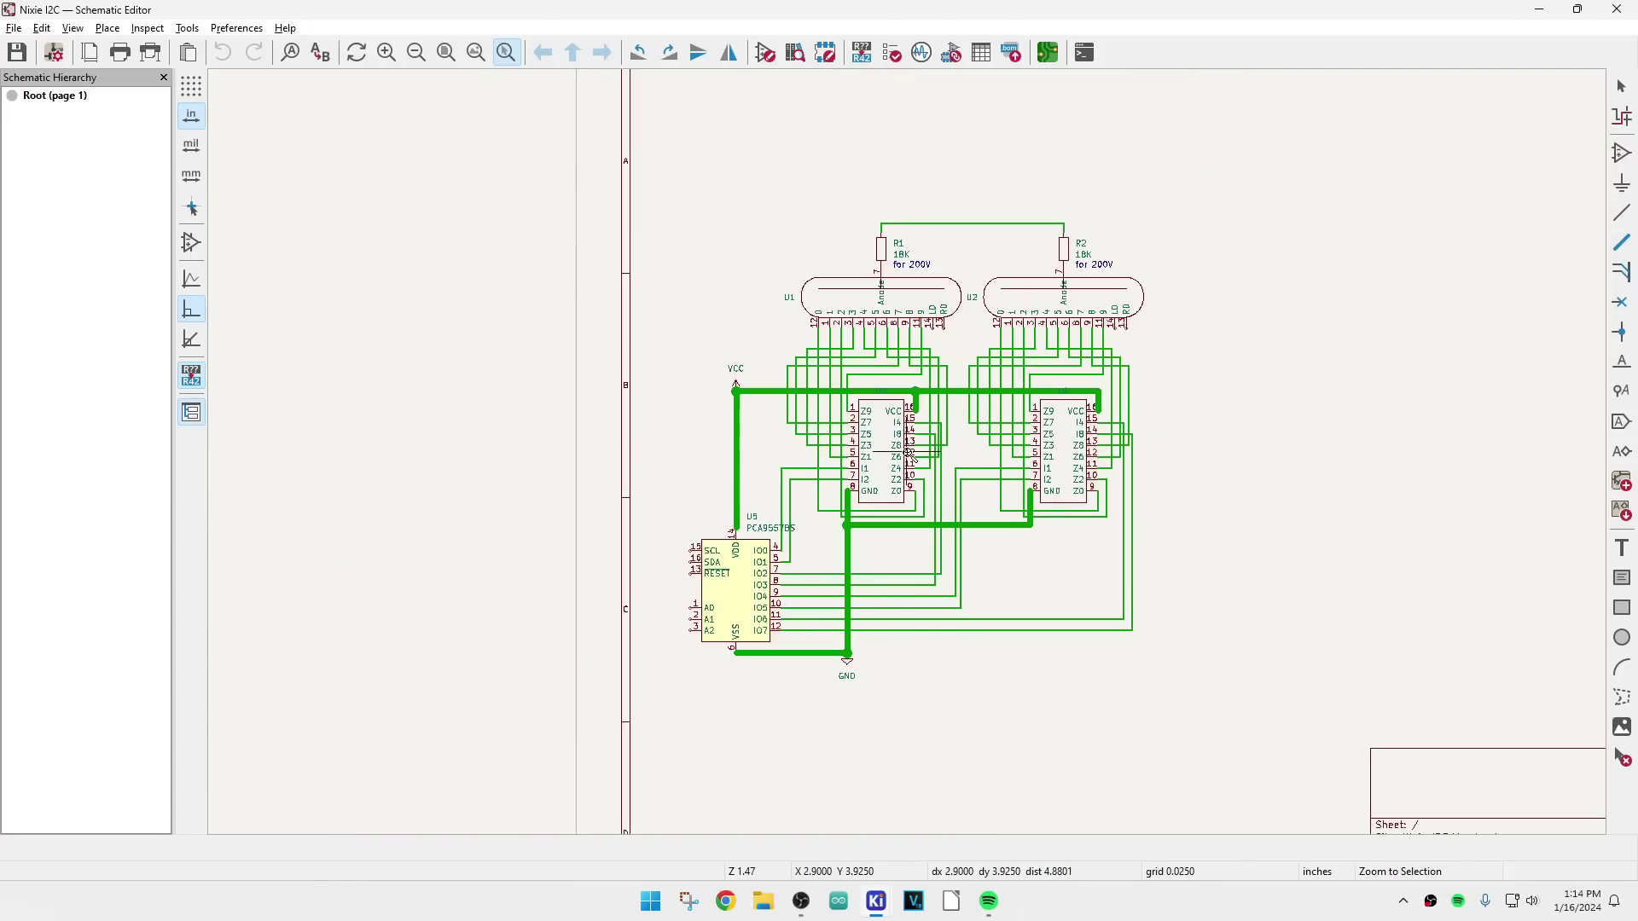